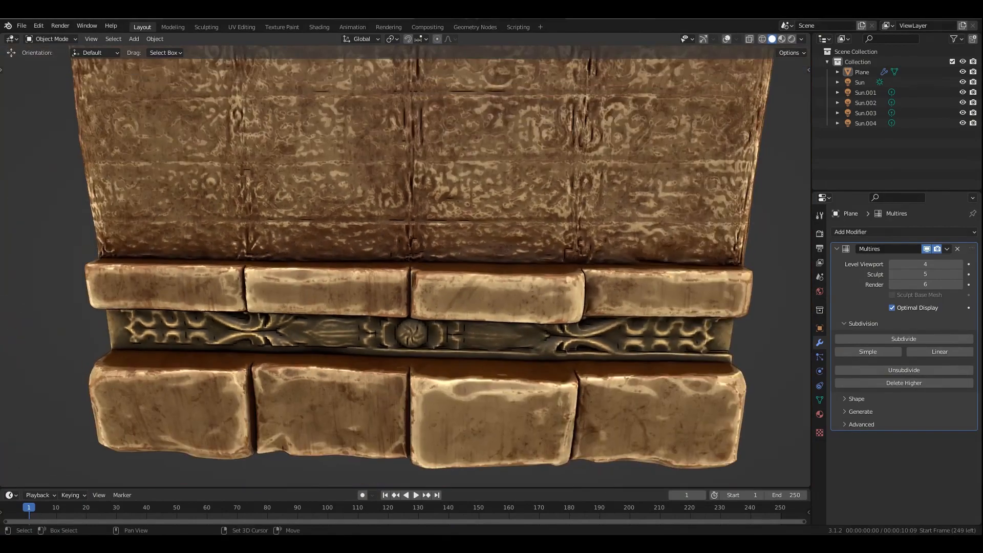
# Examine the textured wall piece in the viewport with Material Preview shading.
pyautogui.press('z')
pyautogui.scroll(2, 405, 266)
pyautogui.scroll(-3, 405, 266)
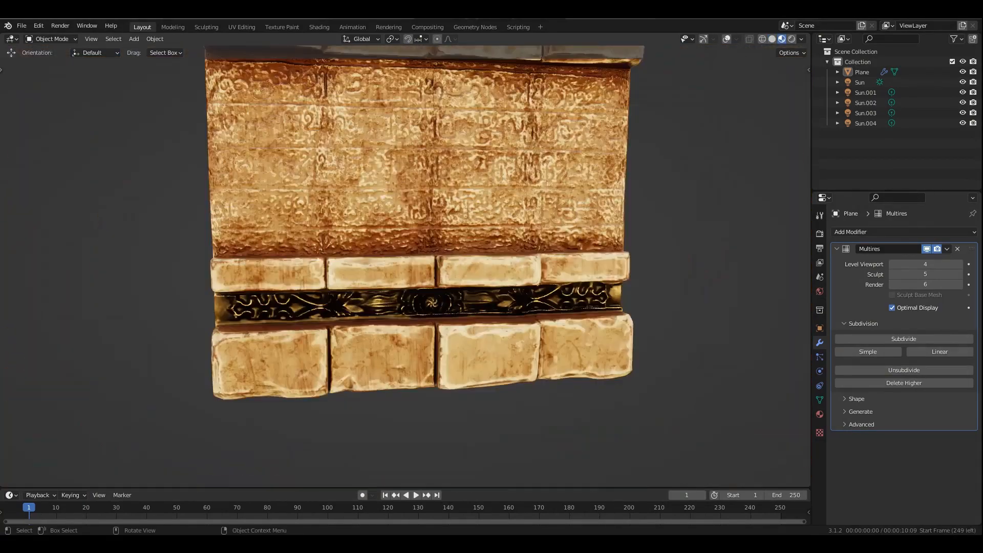
pyautogui.moveTo(368, 302); pyautogui.dragTo(395, 302, button='middle')
pyautogui.click(782, 39)
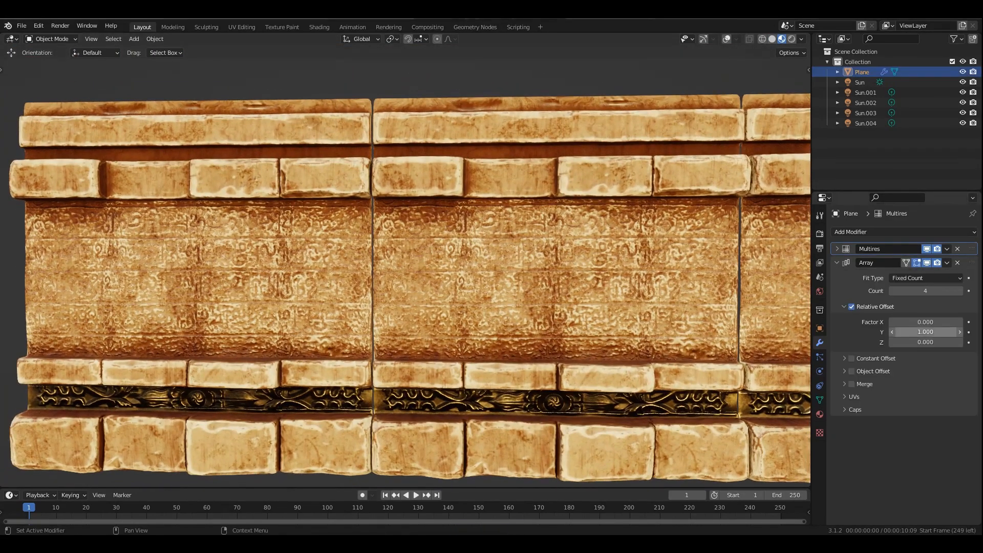
# Set the wall's Array modifier relative offset to 0.990 on Y to close the gaps between copies.
pyautogui.moveTo(925, 332); pyautogui.dragTo(929, 332)
pyautogui.scroll(-2, 404, 277)
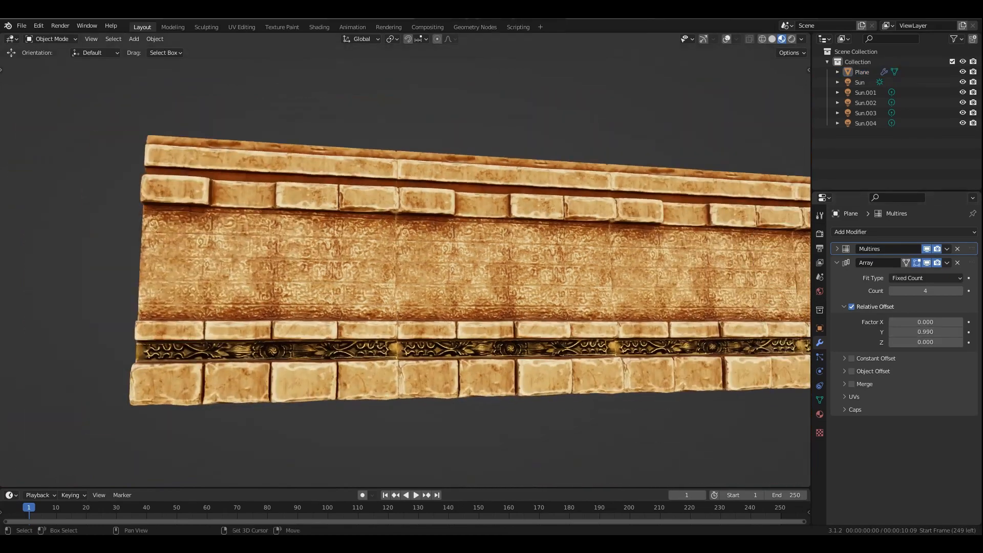
pyautogui.moveTo(441, 266)
pyautogui.mouseDown(button='middle')
pyautogui.moveTo(379, 271)
pyautogui.moveTo(308, 317)
pyautogui.moveTo(420, 307)
pyautogui.moveTo(369, 291)
pyautogui.moveTo(358, 272)
pyautogui.moveTo(402, 281)
pyautogui.moveTo(384, 282)
pyautogui.moveTo(440, 272)
pyautogui.moveTo(375, 268)
pyautogui.mouseUp(button='middle')
pyautogui.scroll(2, 404, 277)
pyautogui.scroll(-5, 404, 277)
pyautogui.scroll(-2, 404, 277)
# Save the file and compare the arrayed wall in solid, material preview and rendered shading.
pyautogui.click(771, 39)
pyautogui.scroll(1, 405, 277)
pyautogui.scroll(2, 404, 276)
pyautogui.hotkey('ctrl', 's')
pyautogui.click(781, 39)
pyautogui.click(792, 39)
pyautogui.scroll(2, 396, 276)
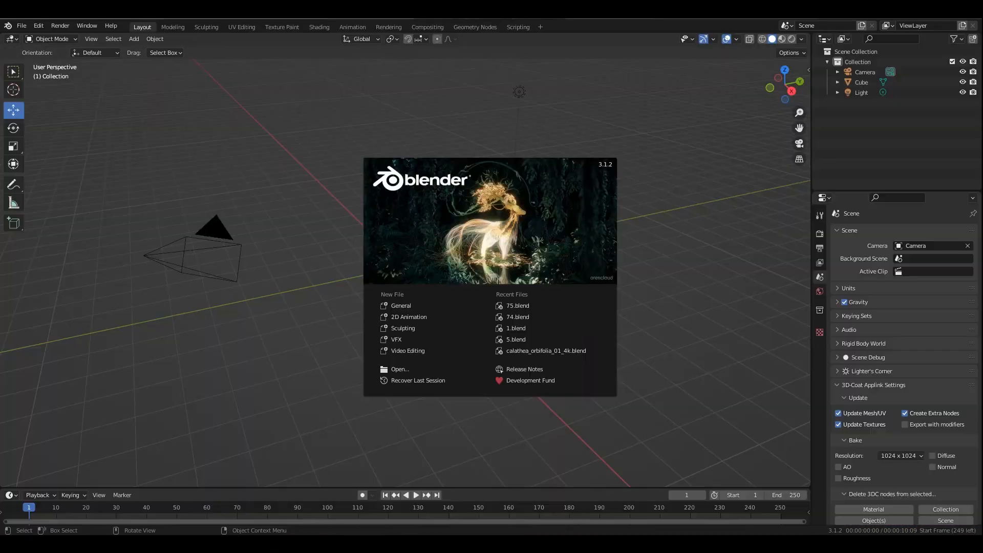
# Dismiss the splash screen and turn on the on-screen keystroke display in the viewport.
pyautogui.click(660, 256)
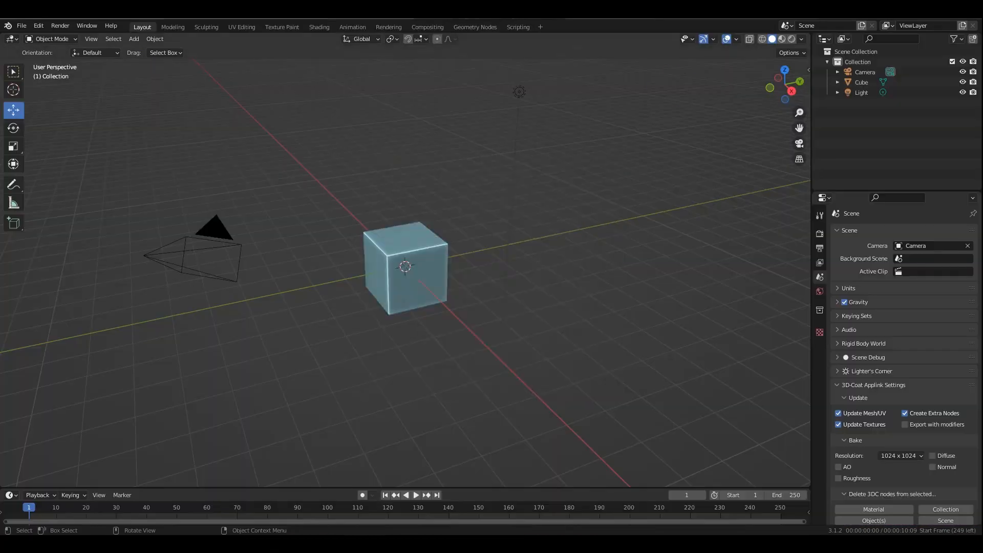
pyautogui.press('n')
pyautogui.click(756, 81)
pyautogui.press('n')
pyautogui.moveTo(461, 266)
pyautogui.mouseDown(button='middle')
pyautogui.moveTo(489, 254)
pyautogui.moveTo(463, 285)
pyautogui.mouseUp(button='middle')
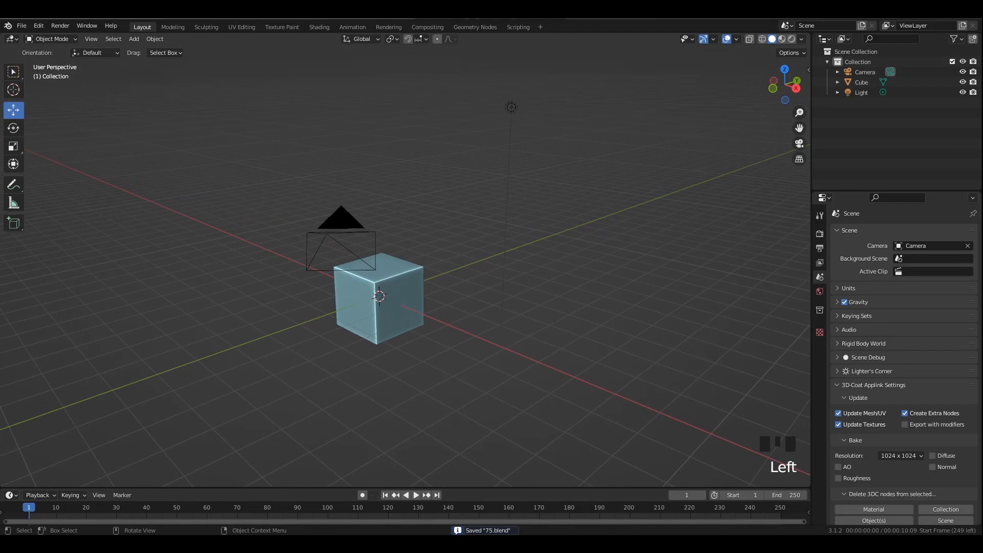
pyautogui.moveTo(366, 190); pyautogui.dragTo(336, 184, button='middle')
# Replace the default objects with a plane rotated 90 degrees to stand upright in the right orthographic view.
pyautogui.hotkey('shift', 'a')
pyautogui.moveTo(333, 185)
pyautogui.click(404, 184)
pyautogui.press('`')
pyautogui.keyDown('alt'); pyautogui.moveTo(440, 246); pyautogui.dragTo(483, 293, button='middle'); pyautogui.keyUp('alt')
pyautogui.write('r90')
pyautogui.click(508, 295)
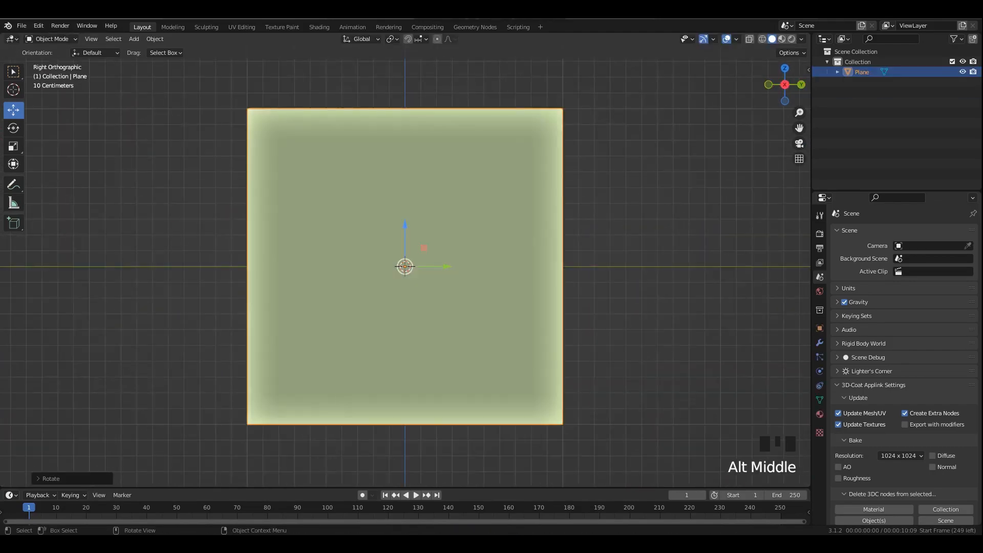
# Save the file and scale the upright plane up uniformly.
pyautogui.hotkey('ctrl', 's')
pyautogui.scroll(-3, 484, 293)
pyautogui.press('s')
pyautogui.click(612, 332)
pyautogui.scroll(-1, 612, 332)
pyautogui.press('s')
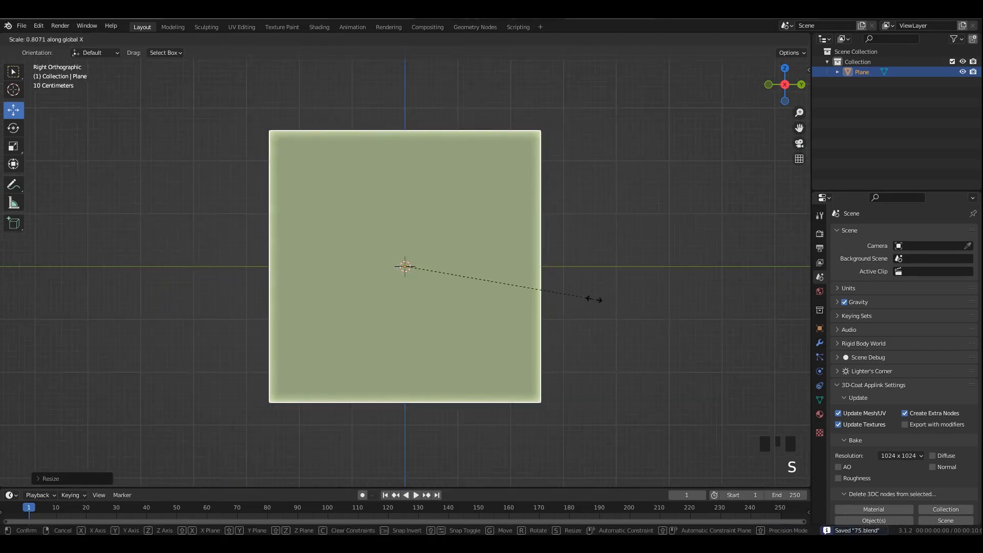
pyautogui.rightClick(597, 299)
pyautogui.press('s')
pyautogui.press('y')
pyautogui.rightClick(589, 292)
# Try shrinking the plane along Z and raising it, and undo the changes.
pyautogui.press('s')
pyautogui.press('z')
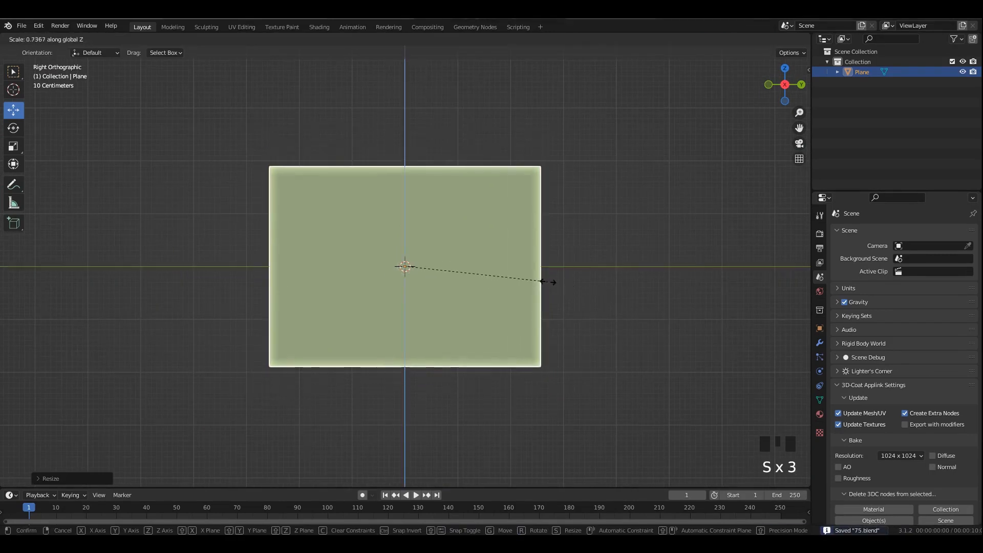
pyautogui.click(578, 287)
pyautogui.scroll(-1, 579, 286)
pyautogui.hotkey('ctrl', 's')
pyautogui.moveTo(404, 225); pyautogui.dragTo(404, 132)
pyautogui.hotkey('ctrl', 'z')
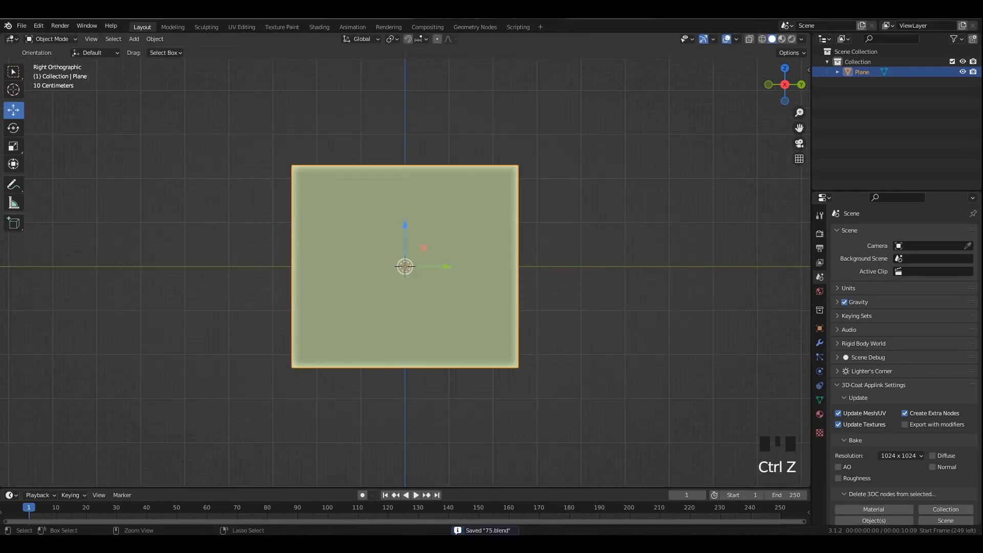
# Raise the plane along Z until its lower edge sits at ground level, and apply all its transforms.
pyautogui.scroll(-1, 404, 225)
pyautogui.moveTo(404, 226); pyautogui.dragTo(405, 128)
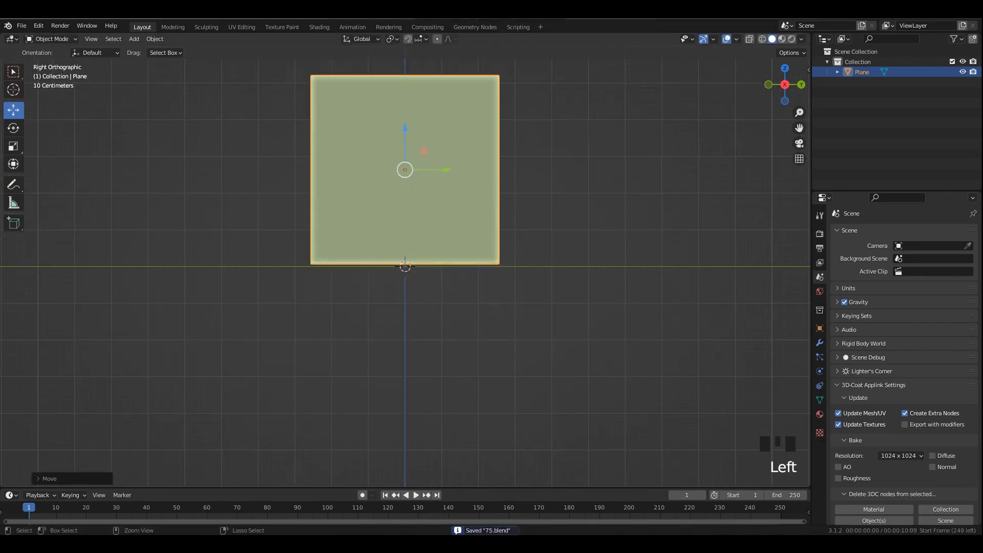
pyautogui.hotkey('ctrl', 'a')
pyautogui.press('a')
pyautogui.moveTo(573, 198); pyautogui.dragTo(575, 211, button='middle')
# Widen the plane along the Y axis and apply all its transforms.
pyautogui.press('s')
pyautogui.press('x')
pyautogui.rightClick(575, 211)
pyautogui.press('s')
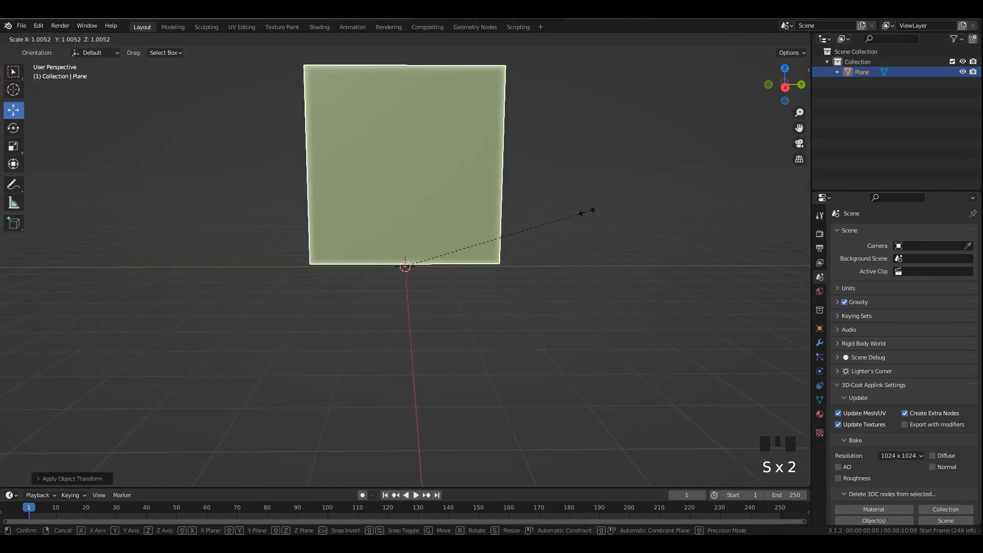
pyautogui.press('y')
pyautogui.click(623, 212)
pyautogui.hotkey('ctrl', 'a')
pyautogui.moveTo(420, 180); pyautogui.dragTo(419, 262, button='middle')
pyautogui.press('a')
# Stretch the plane taller along the Z axis and apply its transforms.
pyautogui.press('Tab')
pyautogui.press('Tab')
pyautogui.press('s')
pyautogui.press('z')
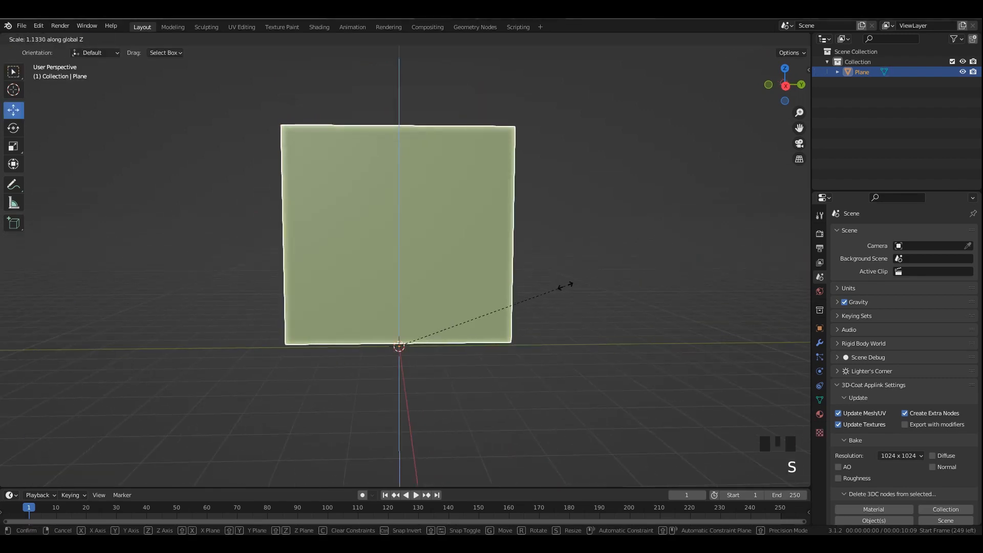
pyautogui.click(581, 283)
pyautogui.press('Tab')
pyautogui.press('Tab')
pyautogui.press('Tab')
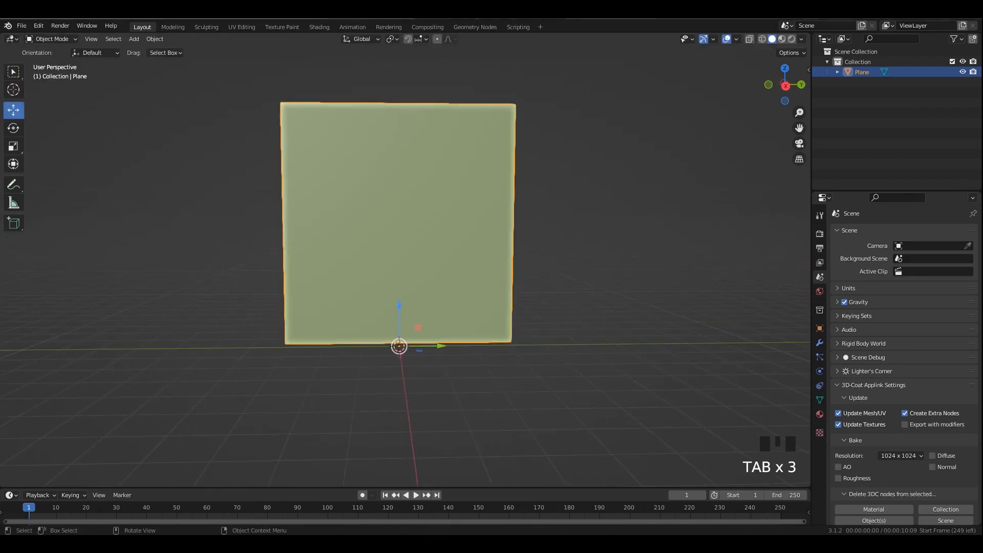
pyautogui.press('Tab')
pyautogui.press('Tab')
pyautogui.hotkey('ctrl', 'a')
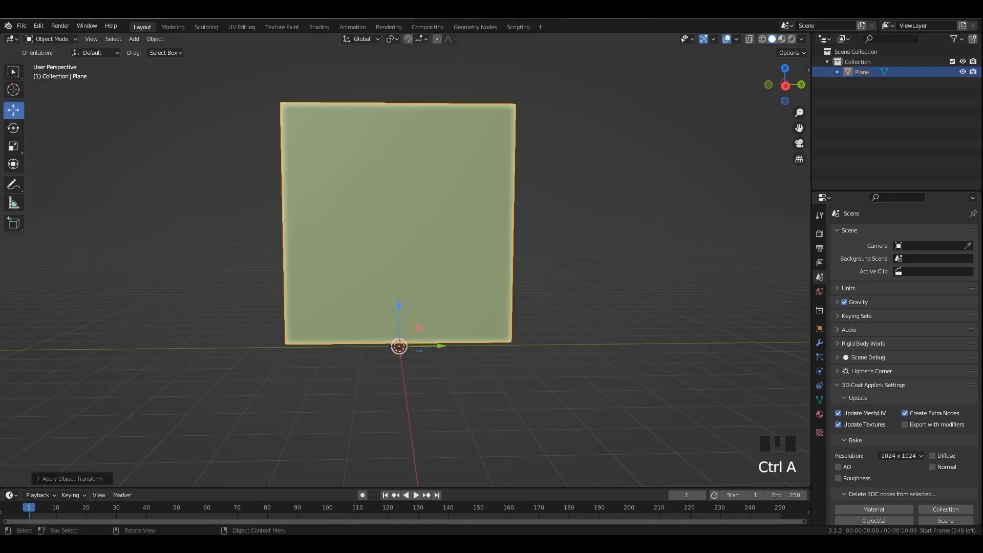
# Add a horizontal loop cut across the middle of the plane and bevel it into two widely spaced edges.
pyautogui.press('Tab')
pyautogui.moveTo(410, 230); pyautogui.dragTo(440, 231, button='middle')
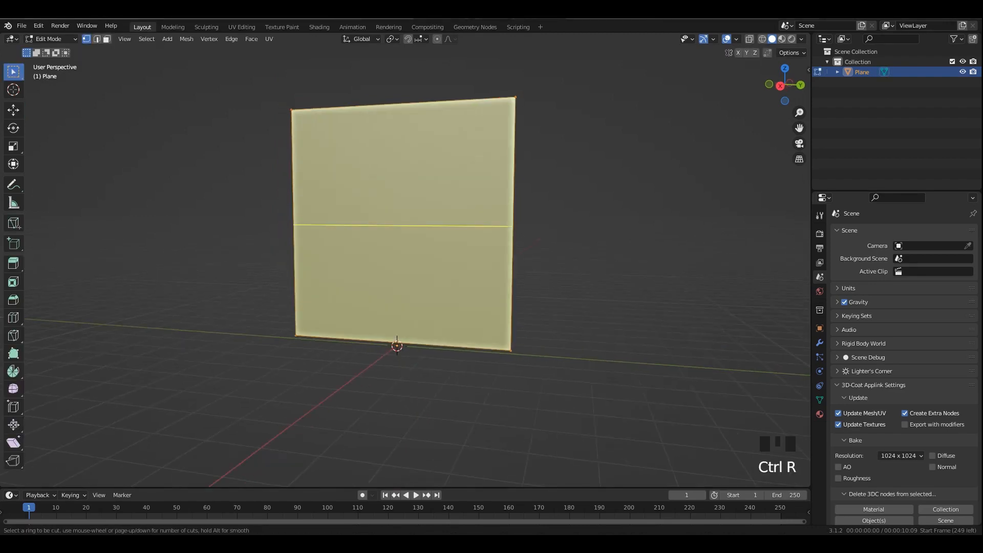
pyautogui.hotkey('ctrl', 'b')
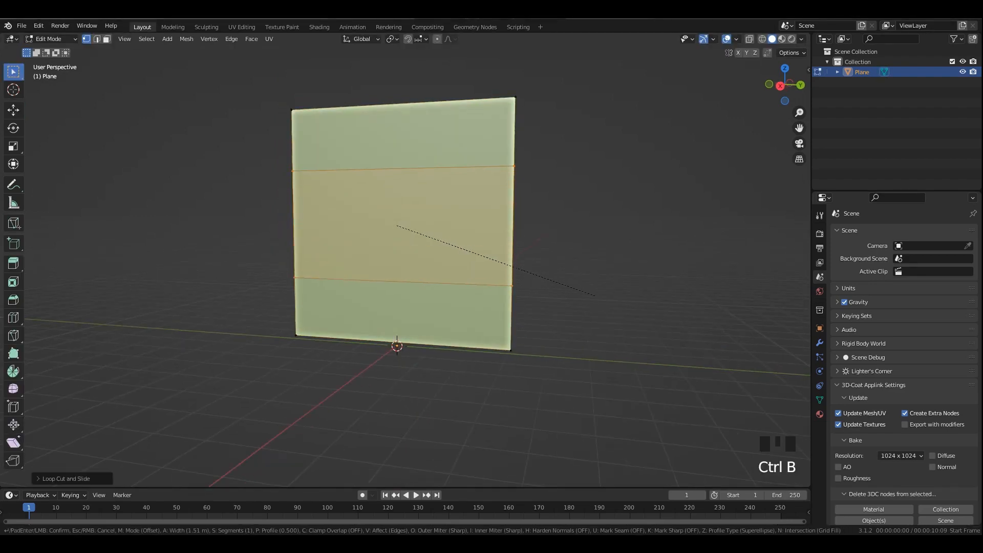
pyautogui.click(13, 111)
pyautogui.moveTo(389, 231); pyautogui.dragTo(415, 226, button='middle')
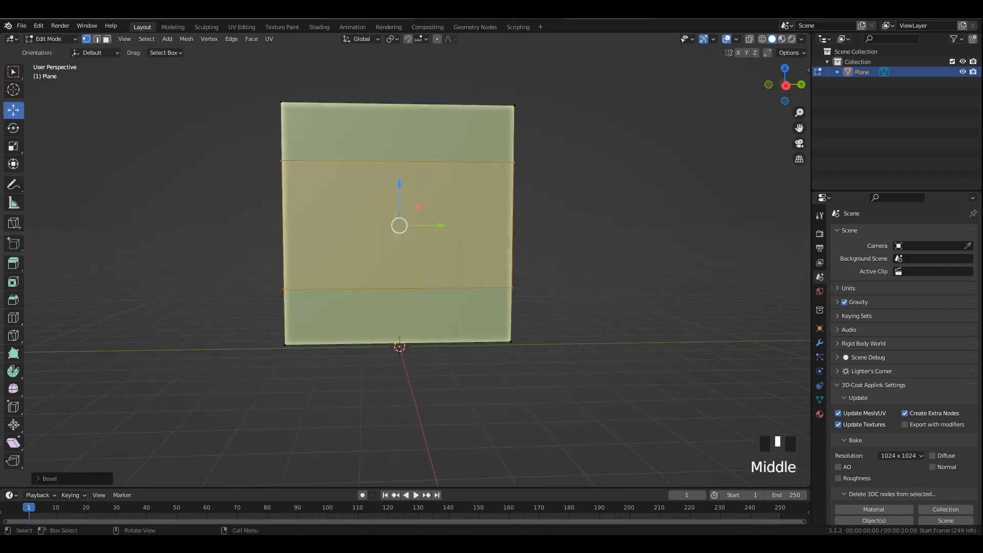
# Move the two beveled edges slightly up along Z and save the file.
pyautogui.moveTo(399, 184); pyautogui.dragTo(399, 180)
pyautogui.press('Tab')
pyautogui.moveTo(410, 286); pyautogui.dragTo(409, 284, button='middle')
pyautogui.hotkey('ctrl', 's')
pyautogui.scroll(2, 409, 287)
# Add two horizontal loop cuts in the section between the lower beveled edge and the plane's base.
pyautogui.press('Tab')
pyautogui.moveTo(410, 230); pyautogui.dragTo(389, 226, button='middle')
pyautogui.scroll(1, 409, 230)
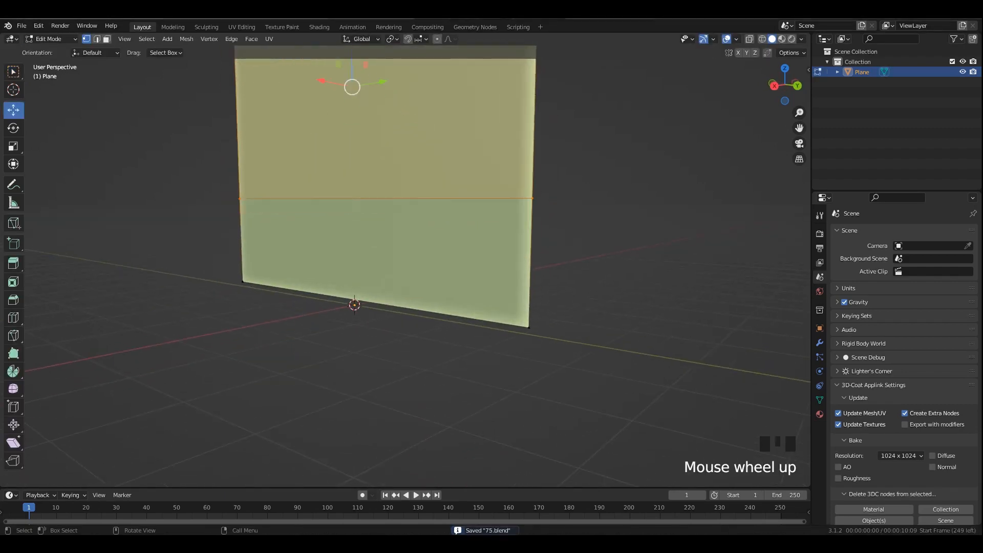
pyautogui.click(518, 238)
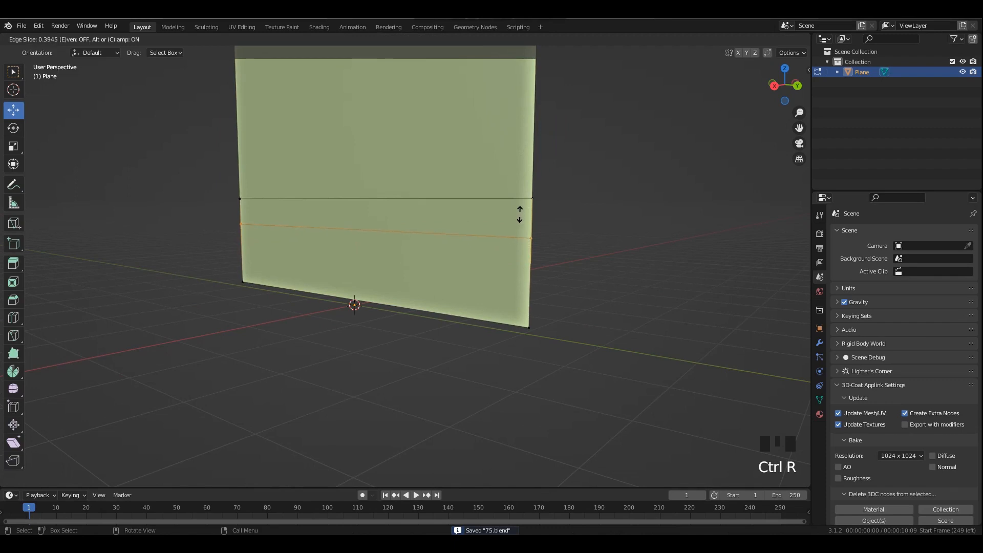
pyautogui.click(519, 220)
pyautogui.moveTo(520, 222); pyautogui.dragTo(523, 222, button='middle')
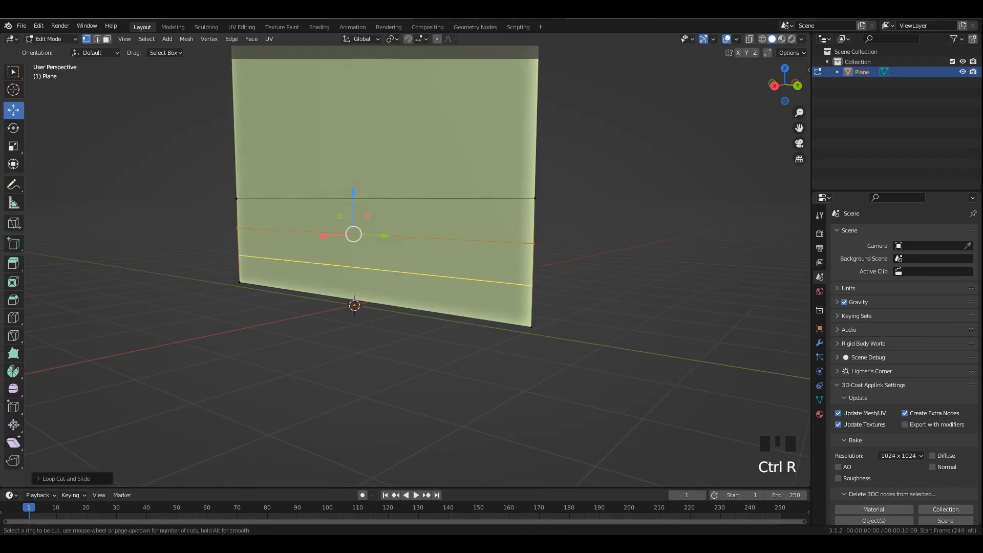
pyautogui.click(529, 270)
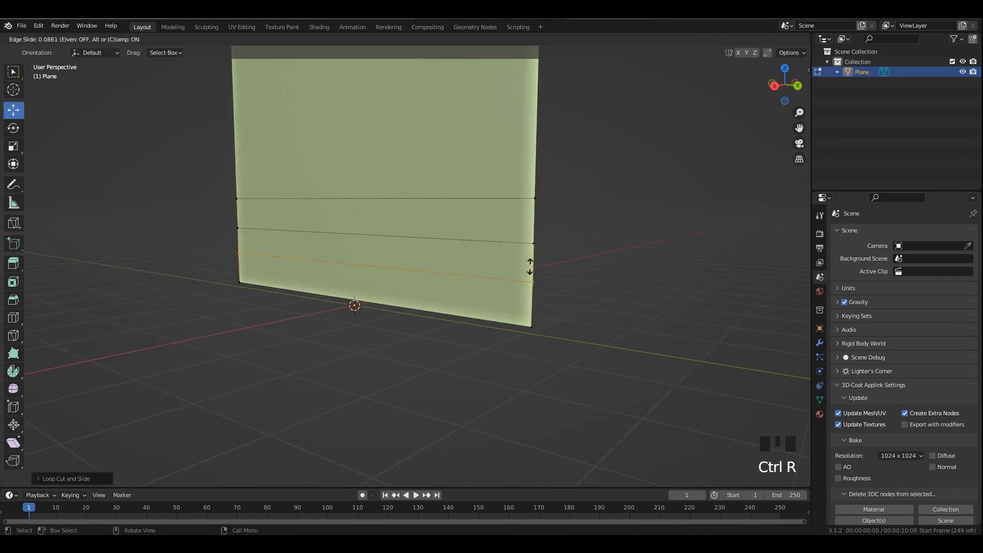
pyautogui.click(532, 259)
pyautogui.moveTo(532, 259); pyautogui.dragTo(501, 282, button='middle')
# Adjust the height of the lower horizontal cuts, raising the three of them together along Z.
pyautogui.moveTo(356, 207); pyautogui.dragTo(356, 201)
pyautogui.scroll(-2, 356, 200)
pyautogui.hotkey('alt', 'z')
pyautogui.moveTo(180, 188); pyautogui.dragTo(558, 287)
pyautogui.hotkey('alt', 'z')
pyautogui.moveTo(371, 209); pyautogui.dragTo(372, 193)
pyautogui.scroll(-2, 372, 194)
pyautogui.moveTo(371, 194); pyautogui.dragTo(399, 281, button='middle')
pyautogui.moveTo(399, 280); pyautogui.dragTo(353, 292, button='middle')
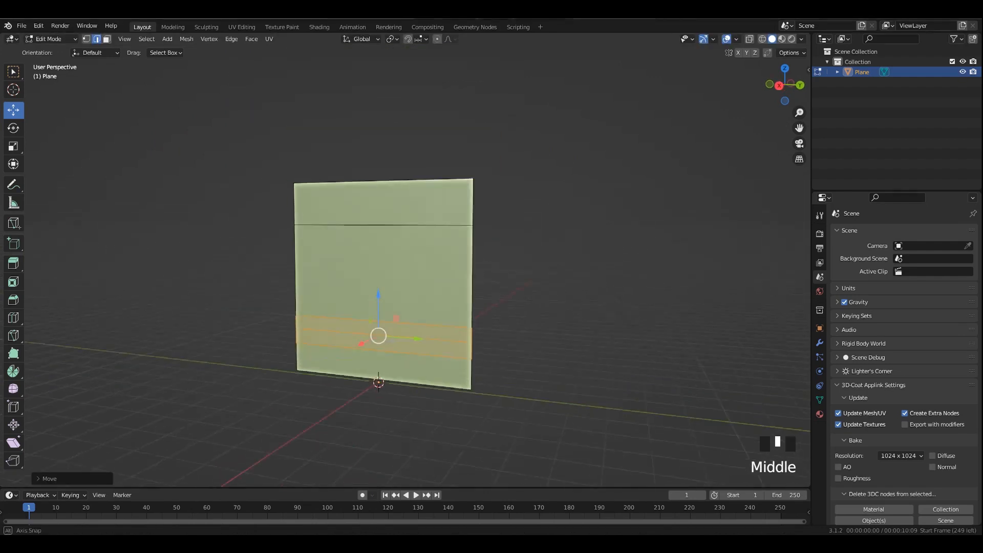
# Lower the upper horizontal edge, add a loop cut between it and the plane's top, and save.
pyautogui.scroll(1, 359, 256)
pyautogui.click(370, 215)
pyautogui.moveTo(371, 179); pyautogui.dragTo(371, 192)
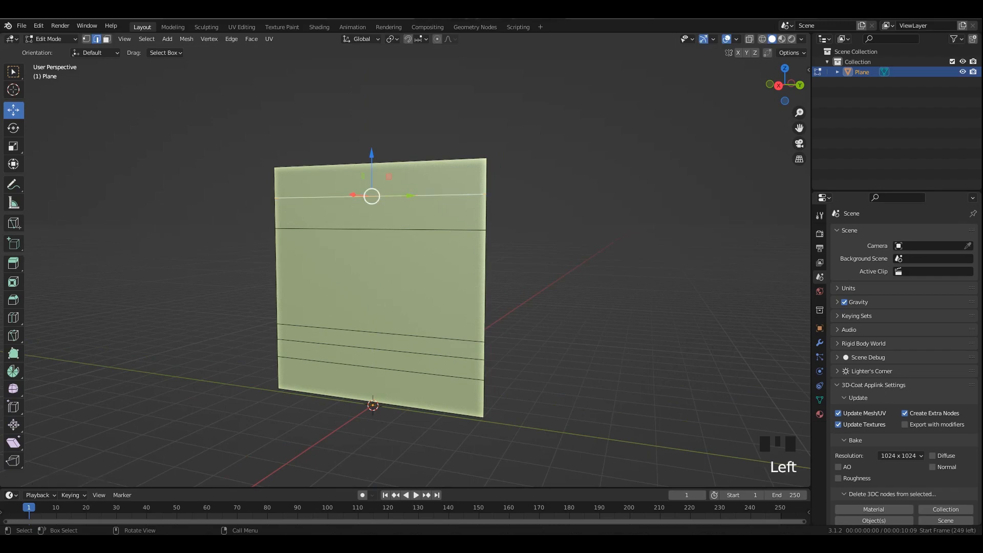
pyautogui.keyDown('shift'); pyautogui.moveTo(371, 194); pyautogui.dragTo(348, 202, button='middle'); pyautogui.keyUp('shift')
pyautogui.scroll(2, 359, 187)
pyautogui.hotkey('ctrl', 's')
# Save the file and apply the plane's transforms in Object Mode.
pyautogui.press('3')
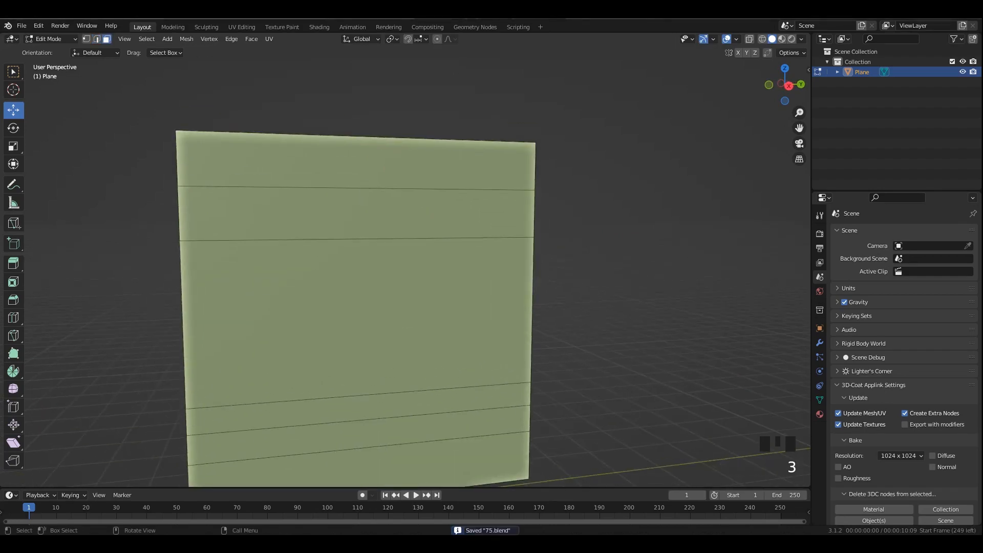
pyautogui.click(389, 162)
pyautogui.hotkey('ctrl', 's')
pyautogui.moveTo(389, 169); pyautogui.dragTo(378, 176, button='middle')
pyautogui.scroll(-2, 399, 220)
pyautogui.press('Tab')
pyautogui.click(422, 225)
pyautogui.hotkey('ctrl', 'a')
pyautogui.click(425, 228)
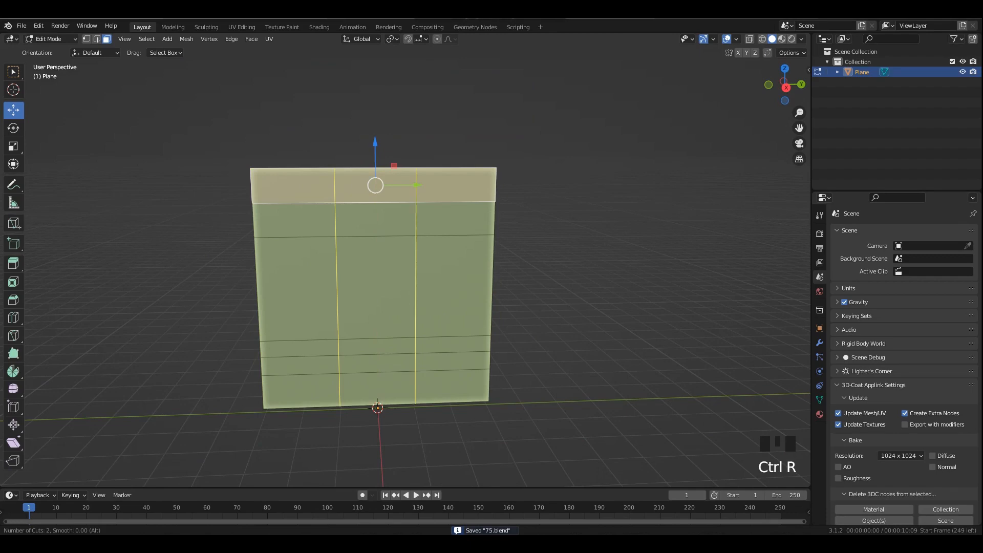
# Add three evenly spaced vertical loop cuts across the plane and save the file.
pyautogui.click(379, 287)
pyautogui.rightClick(378, 287)
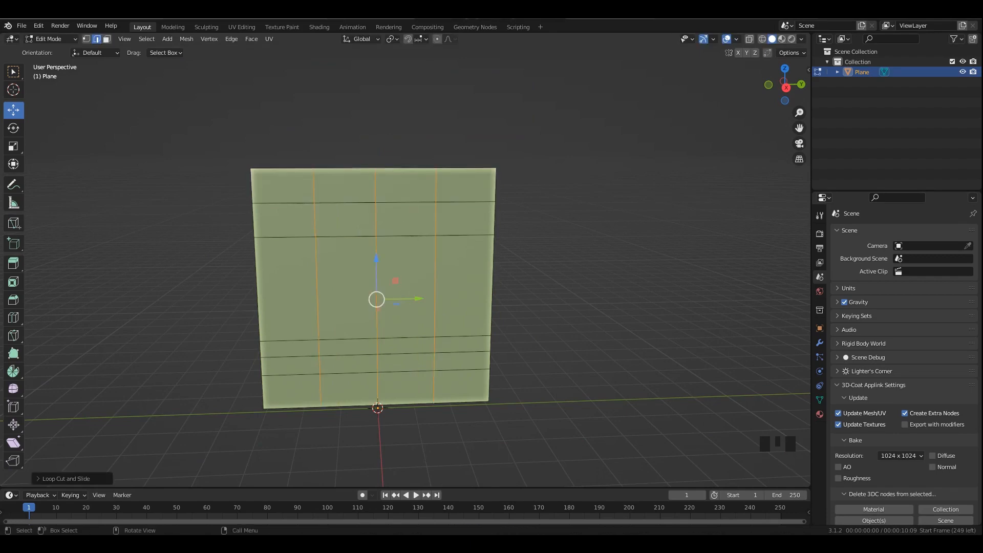
pyautogui.keyDown('shift'); pyautogui.moveTo(379, 286); pyautogui.dragTo(425, 233, button='middle'); pyautogui.keyUp('shift')
pyautogui.scroll(1, 393, 230)
pyautogui.hotkey('ctrl', 's')
# Select the four faces of the horizontal strip directly below the tall middle section.
pyautogui.scroll(2, 425, 233)
pyautogui.click(349, 315)
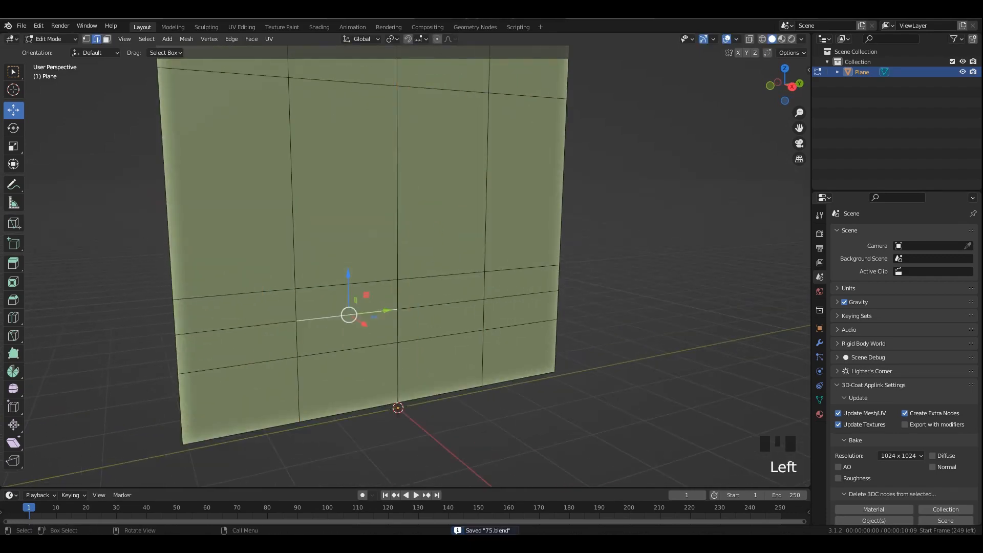
pyautogui.keyDown('shift'); pyautogui.click(441, 290); pyautogui.keyUp('shift')
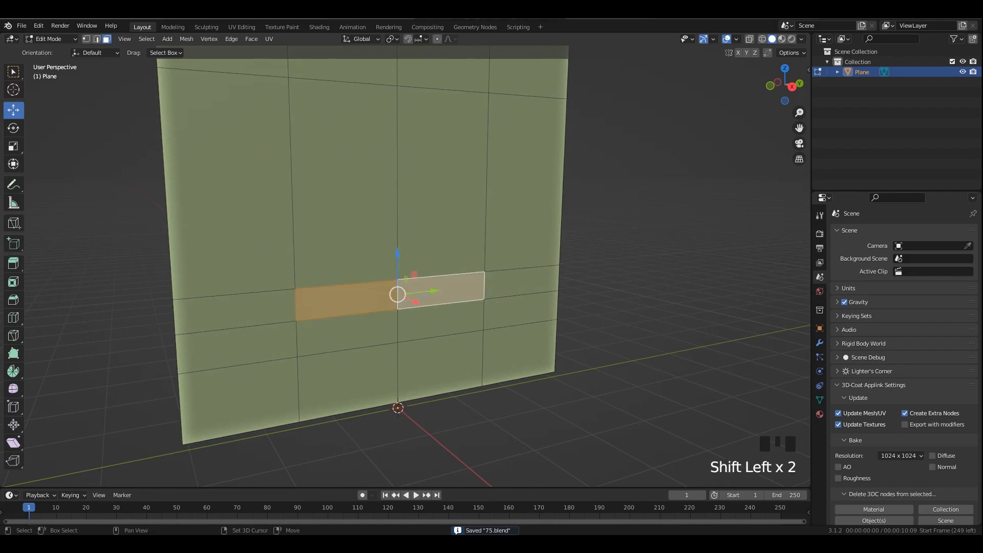
pyautogui.keyDown('shift'); pyautogui.click(241, 310); pyautogui.keyUp('shift')
pyautogui.keyDown('shift'); pyautogui.click(517, 282); pyautogui.keyUp('shift')
pyautogui.scroll(-2, 517, 282)
pyautogui.keyDown('shift'); pyautogui.moveTo(517, 282); pyautogui.dragTo(472, 273, button='middle'); pyautogui.keyUp('shift')
pyautogui.scroll(1, 482, 355)
pyautogui.keyDown('shift'); pyautogui.moveTo(472, 273); pyautogui.dragTo(484, 363, button='middle'); pyautogui.keyUp('shift')
# Raise the uppermost horizontal edge loop slightly, add another loop cut just beneath it, and save the file.
pyautogui.press('2')
pyautogui.click(329, 169)
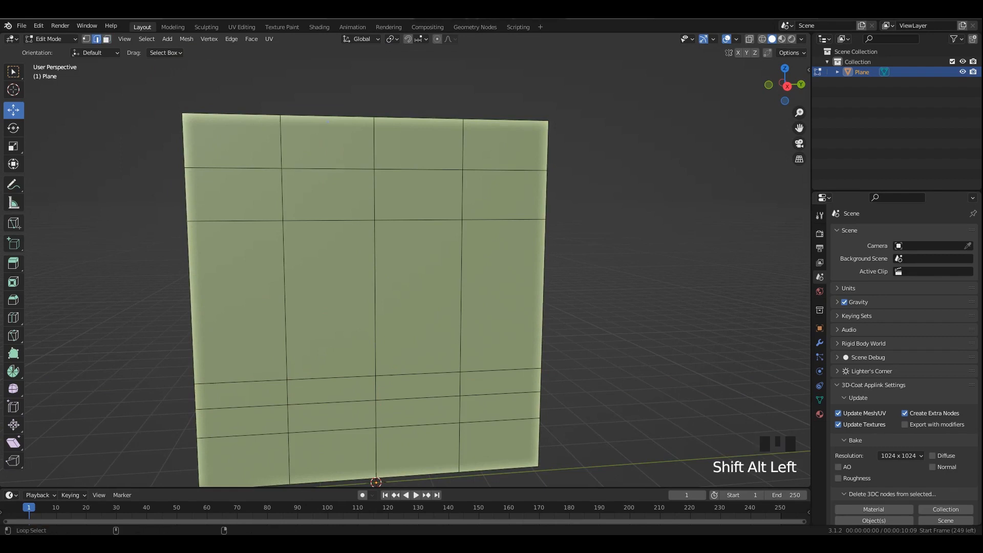
pyautogui.moveTo(374, 129)
pyautogui.mouseDown()
pyautogui.moveTo(374, 139)
pyautogui.moveTo(374, 118)
pyautogui.mouseUp()
pyautogui.hotkey('ctrl', 's')
pyautogui.press('3')
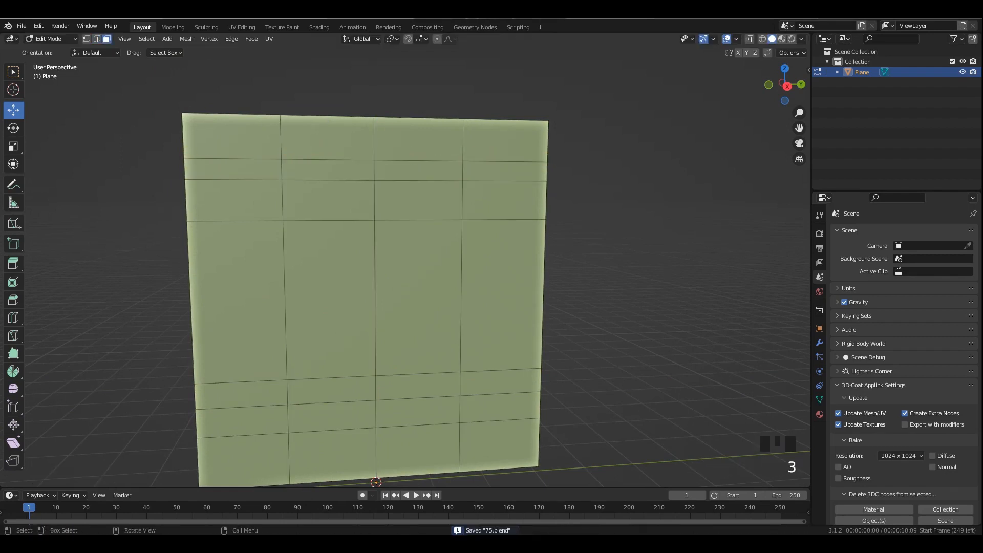
pyautogui.hotkey('ctrl', 's')
pyautogui.keyDown('shift'); pyautogui.moveTo(389, 287); pyautogui.dragTo(467, 270, button='middle'); pyautogui.keyUp('shift')
pyautogui.hotkey('ctrl', 's')
pyautogui.keyDown('shift'); pyautogui.moveTo(410, 255); pyautogui.dragTo(408, 281, button='middle'); pyautogui.keyUp('shift')
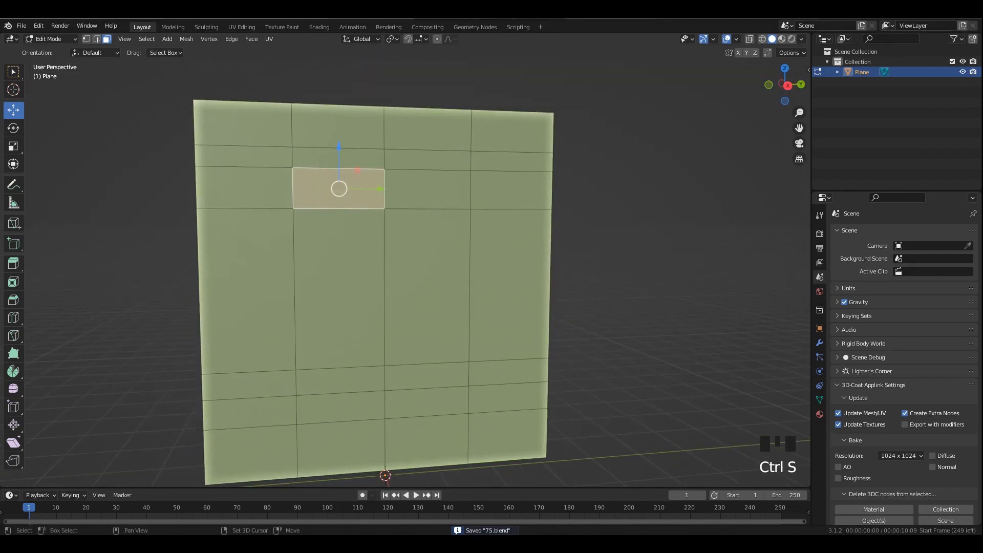
# Extrude the full-width face strips directly above and below the tall middle section outward as raised bands, and save.
pyautogui.keyDown('shift'); pyautogui.click(508, 373); pyautogui.keyUp('shift')
pyautogui.keyDown('alt'); pyautogui.keyDown('shift'); pyautogui.click(410, 383); pyautogui.keyUp('shift'); pyautogui.keyUp('alt')
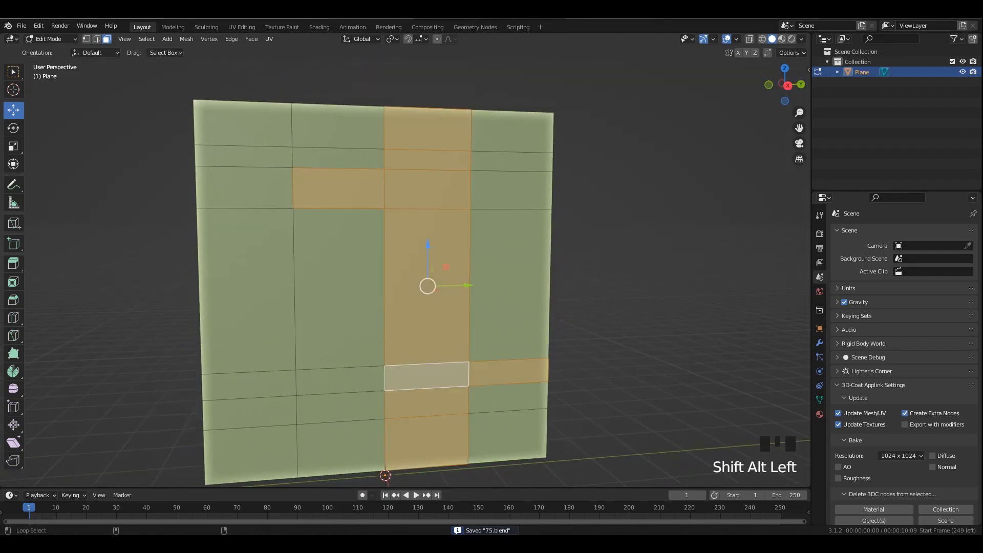
pyautogui.hotkey('ctrl', 'z')
pyautogui.keyDown('alt'); pyautogui.keyDown('shift'); pyautogui.click(381, 379); pyautogui.keyUp('shift'); pyautogui.keyUp('alt')
pyautogui.keyDown('alt'); pyautogui.keyDown('shift'); pyautogui.click(373, 189); pyautogui.keyUp('shift'); pyautogui.keyUp('alt')
pyautogui.moveTo(379, 200); pyautogui.dragTo(431, 205, button='middle')
pyautogui.keyDown('alt'); pyautogui.keyDown('shift'); pyautogui.click(412, 197); pyautogui.keyUp('shift'); pyautogui.keyUp('alt')
pyautogui.hotkey('ctrl', 's')
pyautogui.press('e')
pyautogui.click(589, 246)
pyautogui.press('Tab')
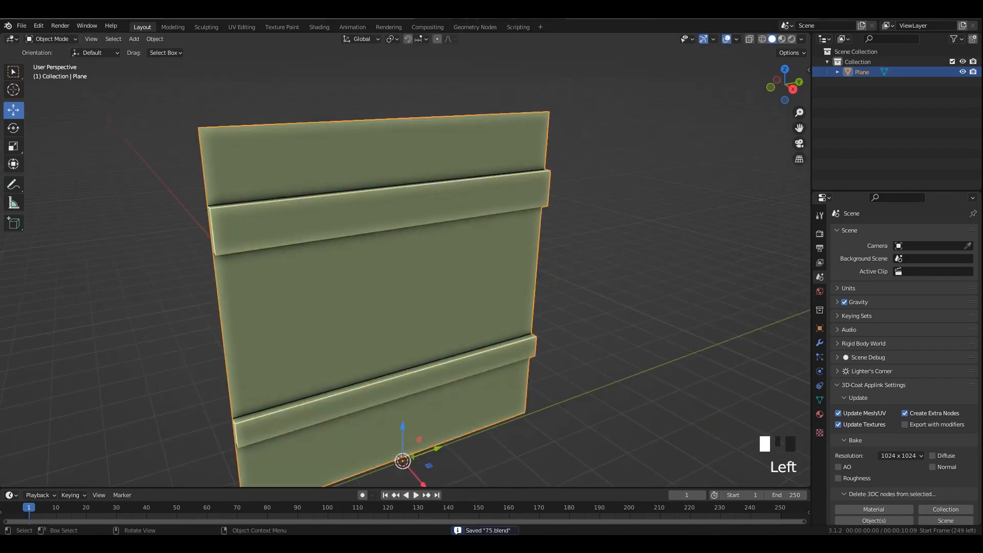
pyautogui.click(589, 246)
pyautogui.moveTo(589, 246); pyautogui.dragTo(581, 231, button='middle')
pyautogui.moveTo(581, 231); pyautogui.dragTo(587, 204, button='middle')
pyautogui.press('Tab')
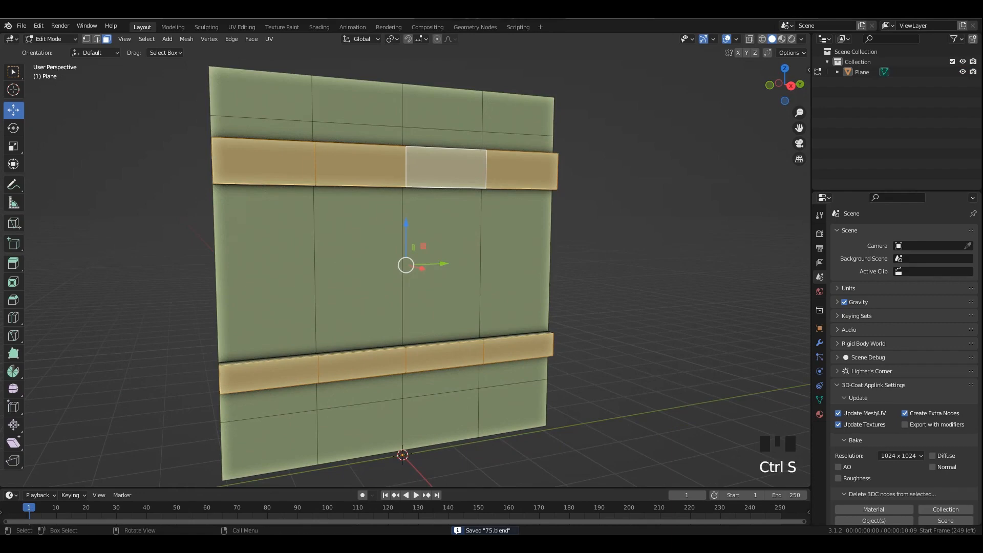
# Extrude the two end faces of the lower band slightly outward as separate blocks.
pyautogui.click(269, 376)
pyautogui.keyDown('shift'); pyautogui.click(518, 348); pyautogui.keyUp('shift')
pyautogui.moveTo(518, 349); pyautogui.dragTo(535, 375, button='middle')
pyautogui.keyDown('shift'); pyautogui.moveTo(535, 376); pyautogui.dragTo(536, 366, button='middle'); pyautogui.keyUp('shift')
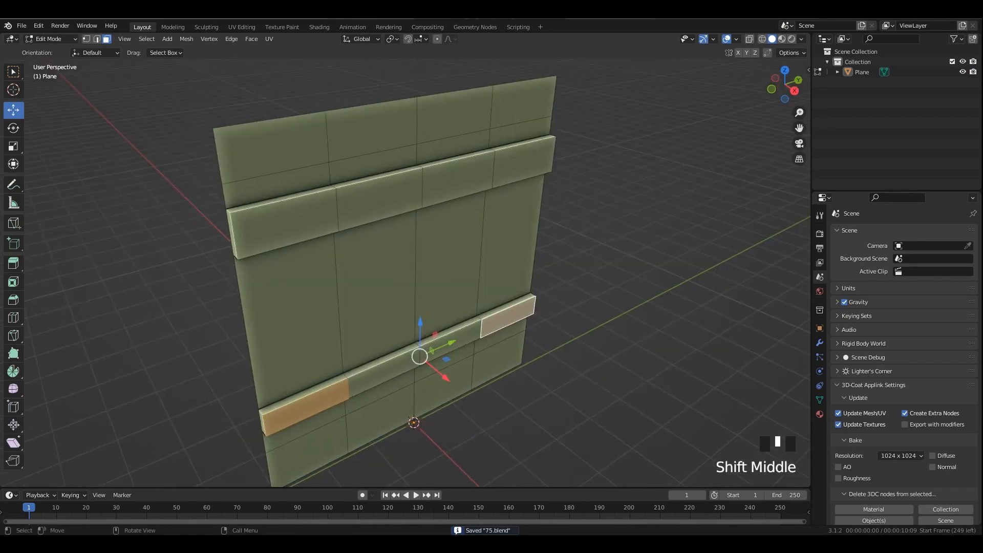
pyautogui.press('e')
pyautogui.click(538, 369)
# Taper the lower band's end blocks by moving the right block's inner vertical edge back and the left block's outer edge outward.
pyautogui.click(441, 353)
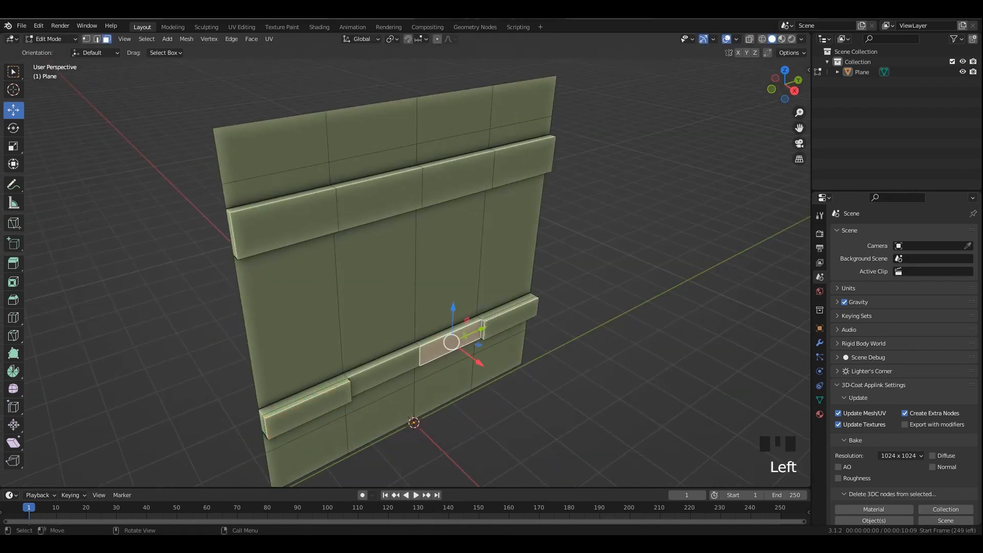
pyautogui.scroll(2, 538, 353)
pyautogui.press('3')
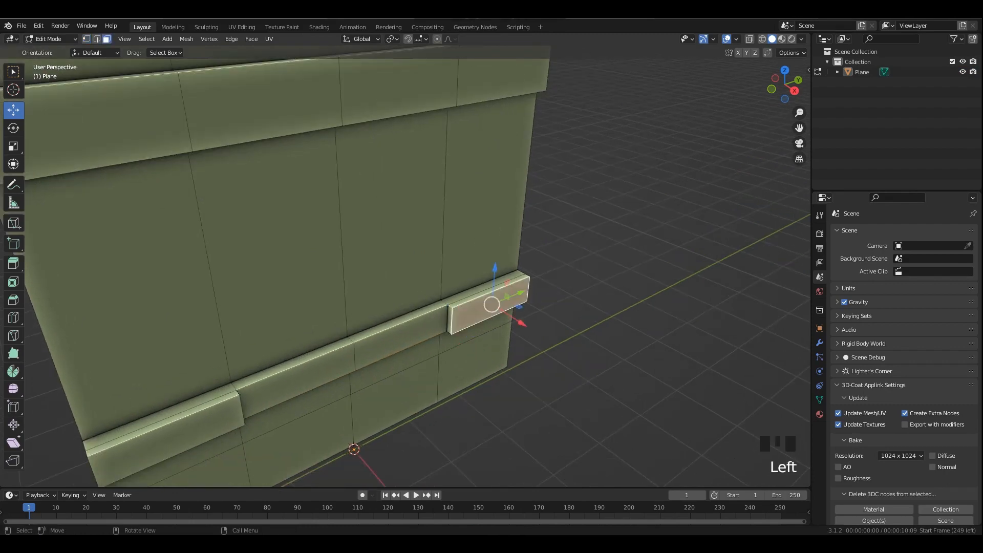
pyautogui.scroll(-2, 451, 321)
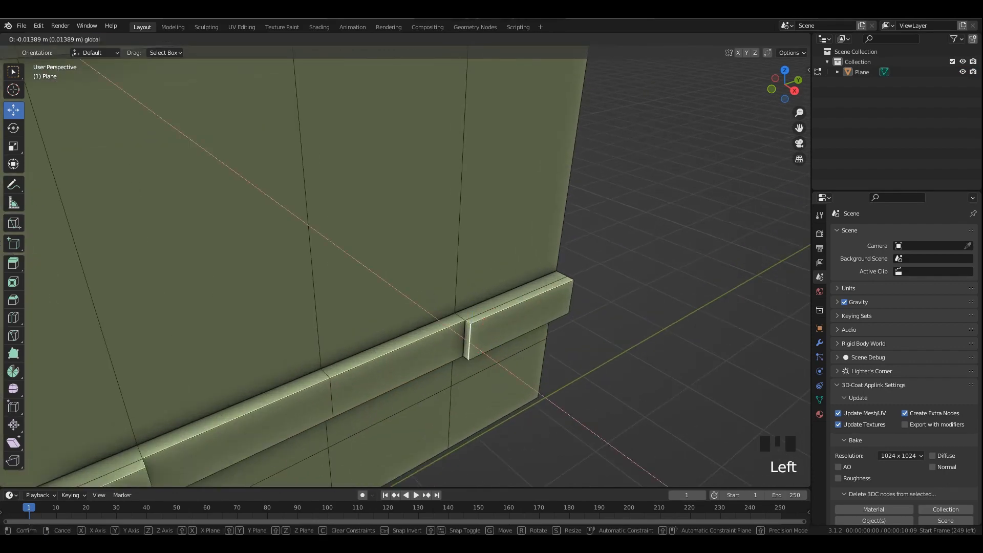
pyautogui.keyDown('shift'); pyautogui.moveTo(452, 321); pyautogui.dragTo(505, 284, button='middle'); pyautogui.keyUp('shift')
pyautogui.moveTo(172, 421); pyautogui.dragTo(243, 409, button='middle')
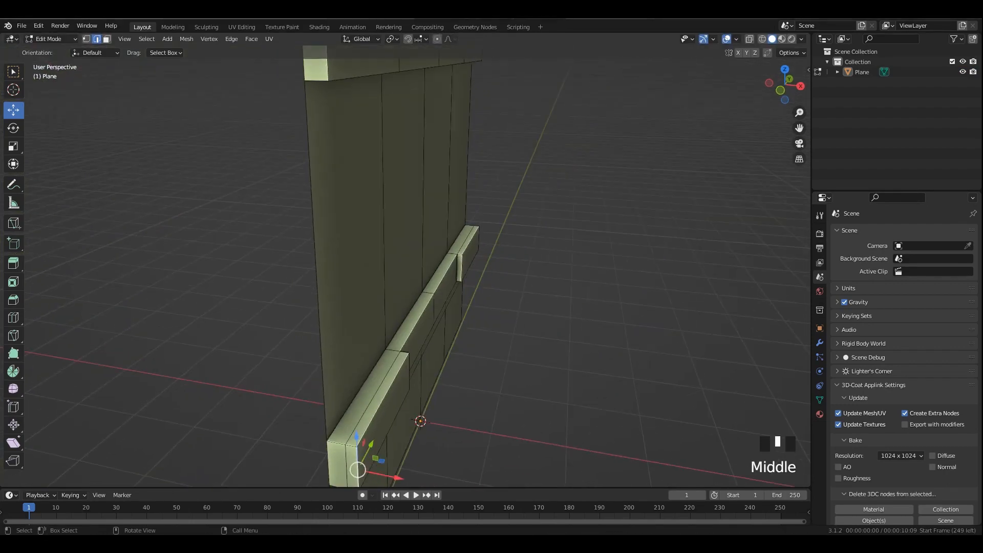
pyautogui.moveTo(396, 477); pyautogui.dragTo(407, 480)
pyautogui.moveTo(407, 480); pyautogui.dragTo(376, 469, button='middle')
pyautogui.moveTo(301, 441); pyautogui.dragTo(307, 443)
pyautogui.moveTo(307, 443); pyautogui.dragTo(247, 441, button='middle')
# Extrude the lower band's second face and the upper band's third face from the left outward by about 0.12 m.
pyautogui.press('3')
pyautogui.click(346, 325)
pyautogui.moveTo(346, 325); pyautogui.dragTo(335, 379, button='middle')
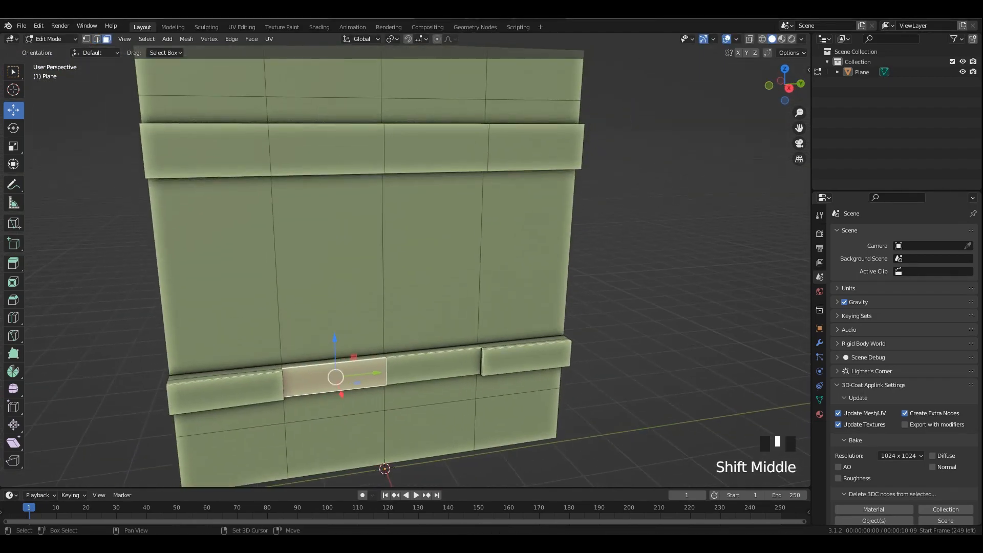
pyautogui.keyDown('shift'); pyautogui.click(406, 150); pyautogui.keyUp('shift')
pyautogui.moveTo(406, 150); pyautogui.dragTo(420, 168, button='middle')
pyautogui.press('e')
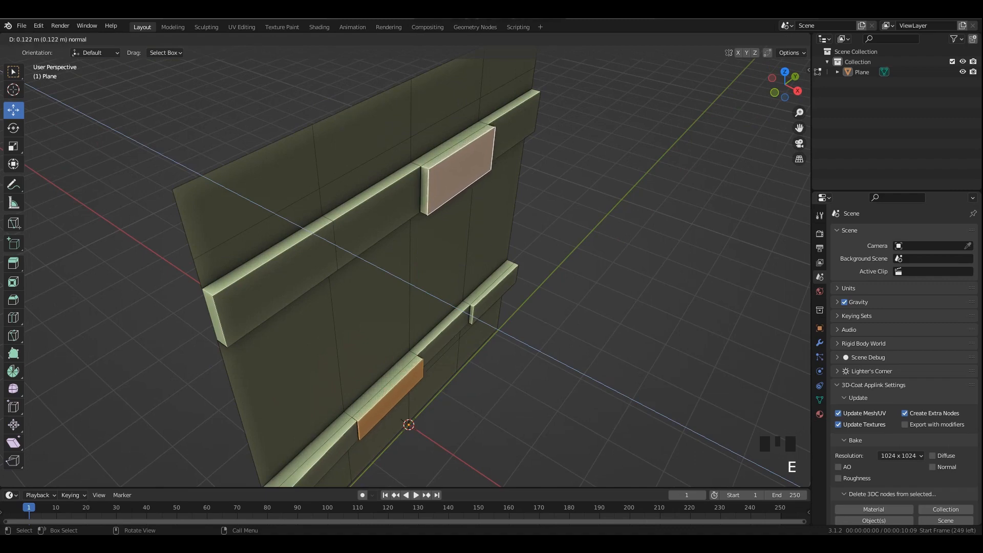
pyautogui.click(435, 184)
# Rotate the front face of the lower band's second block slightly about the vertical axis in top view.
pyautogui.moveTo(441, 189); pyautogui.dragTo(364, 148, button='middle')
pyautogui.click(417, 366)
pyautogui.click(322, 367)
pyautogui.keyDown('alt'); pyautogui.moveTo(322, 367); pyautogui.dragTo(348, 328, button='middle'); pyautogui.keyUp('alt')
pyautogui.keyDown('alt'); pyautogui.moveTo(348, 328); pyautogui.dragTo(330, 307, button='middle'); pyautogui.keyUp('alt')
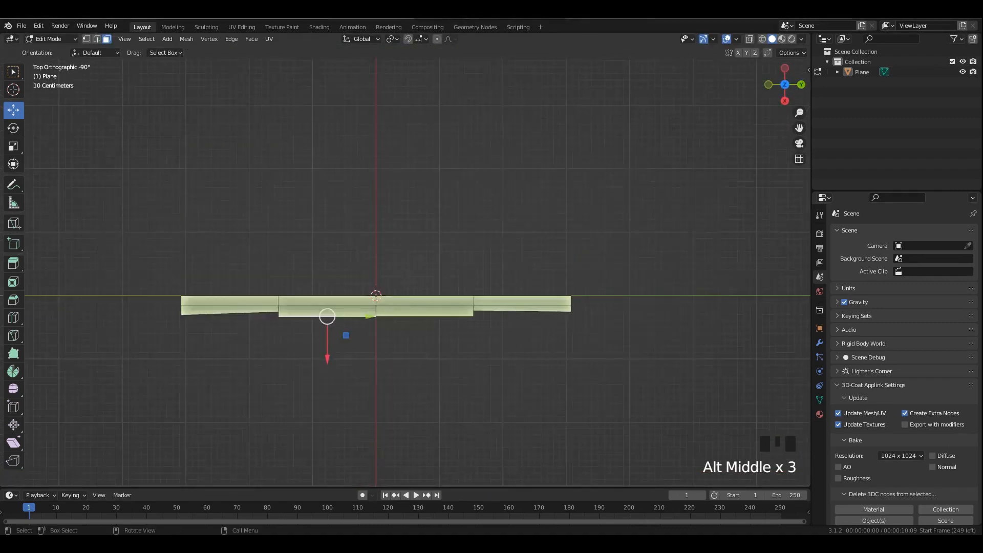
pyautogui.scroll(2, 330, 307)
pyautogui.press('r')
pyautogui.click(482, 314)
pyautogui.moveTo(481, 314); pyautogui.dragTo(499, 284, button='middle')
pyautogui.keyDown('alt'); pyautogui.moveTo(499, 284); pyautogui.dragTo(505, 348, button='middle'); pyautogui.keyUp('alt')
pyautogui.press('r')
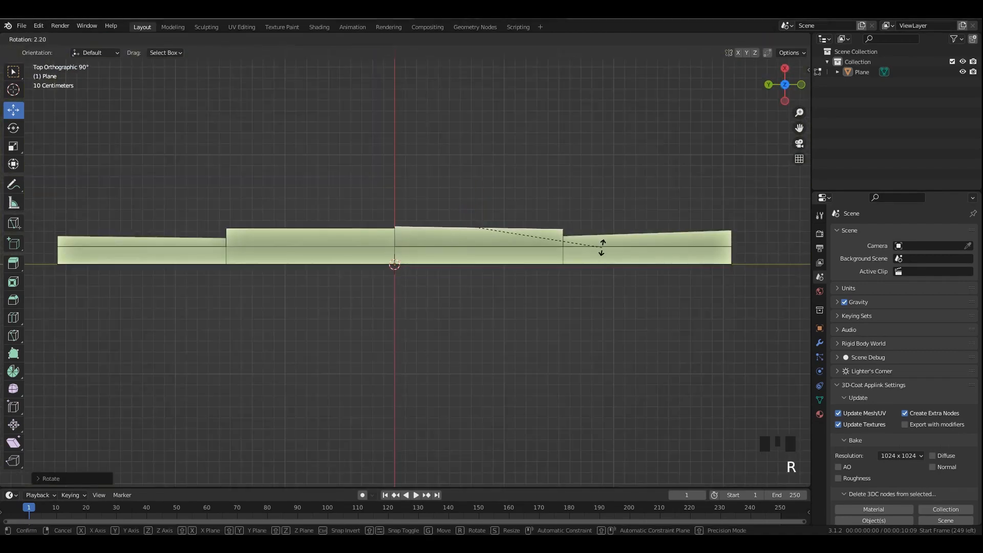
pyautogui.click(601, 250)
pyautogui.moveTo(601, 251); pyautogui.dragTo(430, 190, button='middle')
pyautogui.scroll(-1, 430, 189)
pyautogui.moveTo(476, 323); pyautogui.dragTo(438, 308, button='middle')
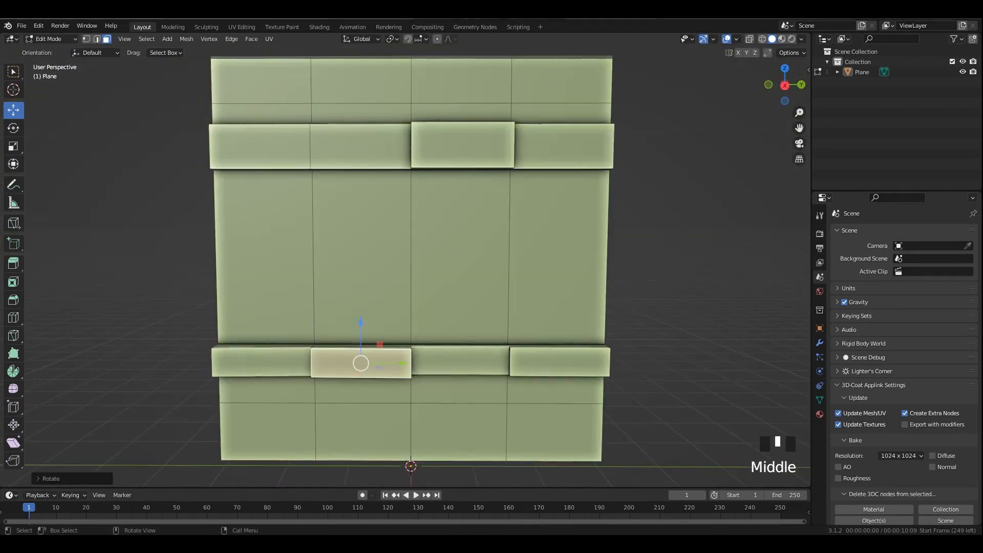
# Extrude the lower band's third face and the upper band's leftmost face outward as blocks.
pyautogui.click(450, 317)
pyautogui.click(453, 358)
pyautogui.moveTo(453, 358); pyautogui.dragTo(476, 371, button='middle')
pyautogui.keyDown('shift'); pyautogui.click(256, 144); pyautogui.keyUp('shift')
pyautogui.moveTo(256, 144)
pyautogui.mouseDown(button='middle')
pyautogui.moveTo(305, 145)
pyautogui.moveTo(266, 154)
pyautogui.mouseUp(button='middle')
pyautogui.press('e')
pyautogui.click(328, 148)
# Extrude the rightmost face of the upper band outward.
pyautogui.click(563, 147)
pyautogui.moveTo(563, 147); pyautogui.dragTo(486, 184, button='middle')
pyautogui.keyDown('shift'); pyautogui.moveTo(486, 184); pyautogui.dragTo(451, 184, button='middle'); pyautogui.keyUp('shift')
pyautogui.press('e')
pyautogui.click(450, 204)
# Rotate the upper band's rightmost face in top view and move it slightly outward so its outer end protrudes more.
pyautogui.keyDown('alt'); pyautogui.moveTo(452, 184); pyautogui.dragTo(452, 164, button='middle'); pyautogui.keyUp('alt')
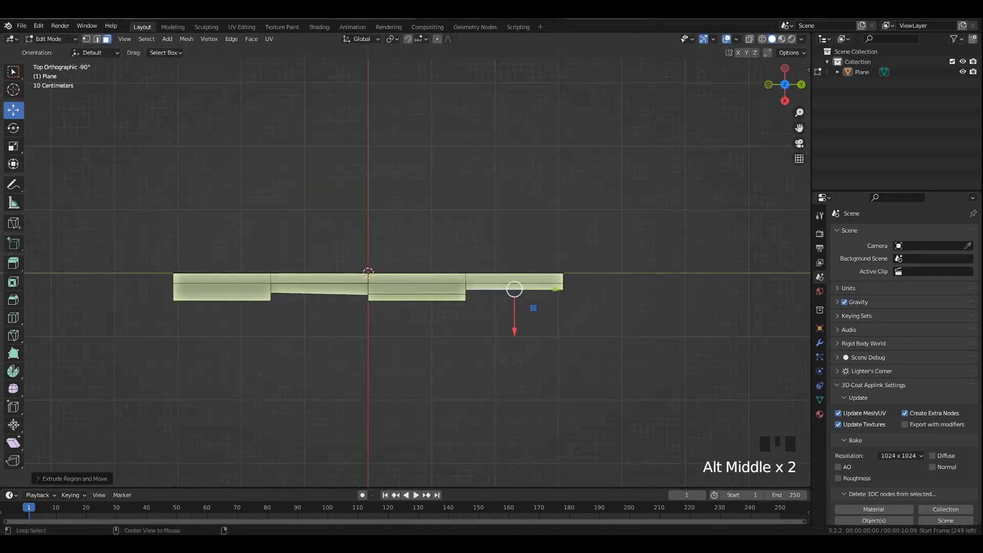
pyautogui.press('r')
pyautogui.click(647, 326)
pyautogui.moveTo(513, 330); pyautogui.dragTo(514, 338)
pyautogui.press('r')
pyautogui.click(633, 350)
pyautogui.scroll(-2, 633, 350)
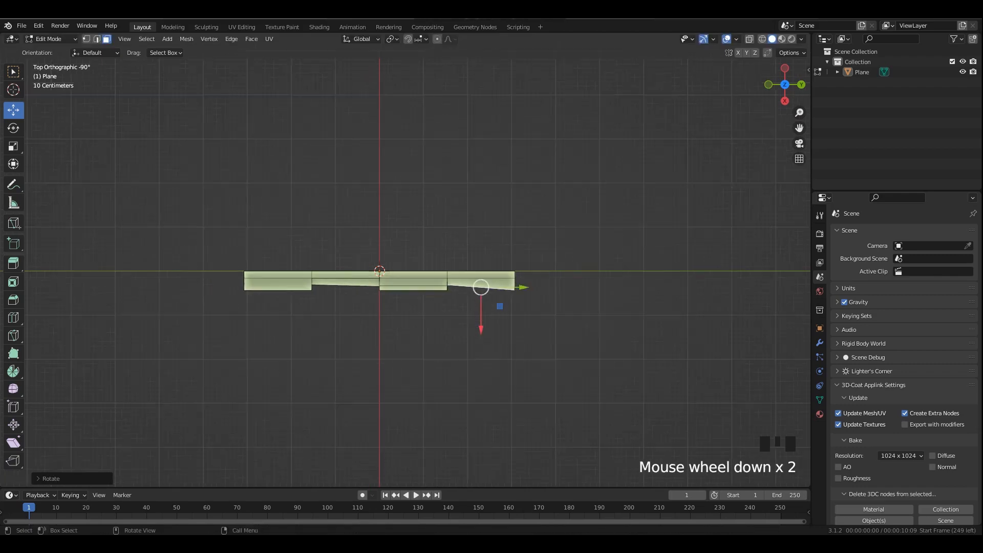
# Return to Object Mode, select the wall and apply its object transform.
pyautogui.moveTo(634, 350); pyautogui.dragTo(625, 238, button='middle')
pyautogui.press('Tab')
pyautogui.click(470, 239)
pyautogui.hotkey('ctrl', 'a')
pyautogui.click(470, 240)
# Lower the horizontal edge loop beneath the wall's top row slightly and add another horizontal loop cut across that row.
pyautogui.scroll(1, 502, 220)
pyautogui.moveTo(469, 239); pyautogui.dragTo(507, 391, button='middle')
pyautogui.press('Tab')
pyautogui.click(453, 247)
pyautogui.keyDown('alt'); pyautogui.keyDown('shift'); pyautogui.click(453, 251); pyautogui.keyUp('shift'); pyautogui.keyUp('alt')
pyautogui.keyDown('alt'); pyautogui.keyDown('shift'); pyautogui.click(453, 251); pyautogui.keyUp('shift'); pyautogui.keyUp('alt')
pyautogui.keyDown('alt'); pyautogui.keyDown('shift'); pyautogui.click(453, 251); pyautogui.keyUp('shift'); pyautogui.keyUp('alt')
pyautogui.scroll(2, 455, 266)
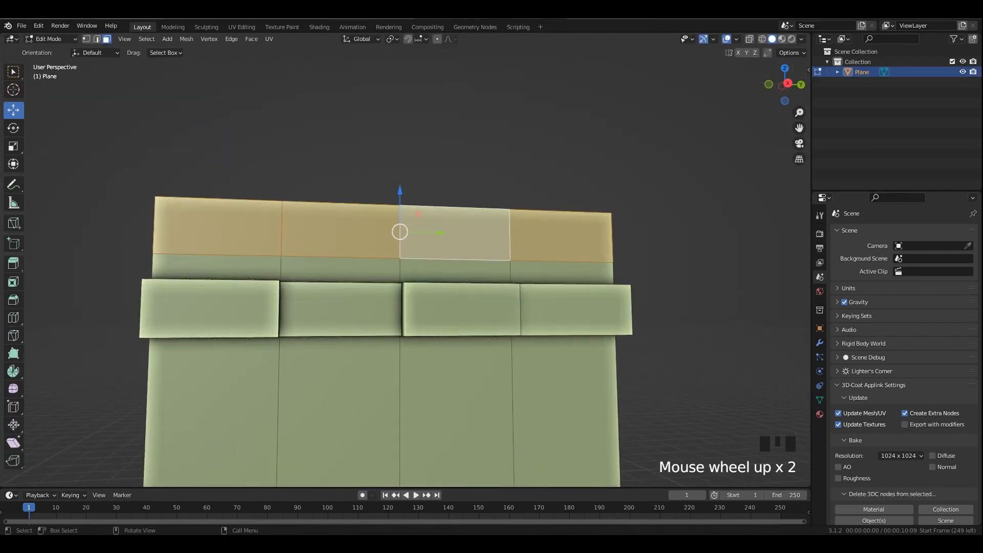
pyautogui.press('2')
pyautogui.keyDown('alt'); pyautogui.keyDown('shift'); pyautogui.click(453, 256); pyautogui.keyUp('shift'); pyautogui.keyUp('alt')
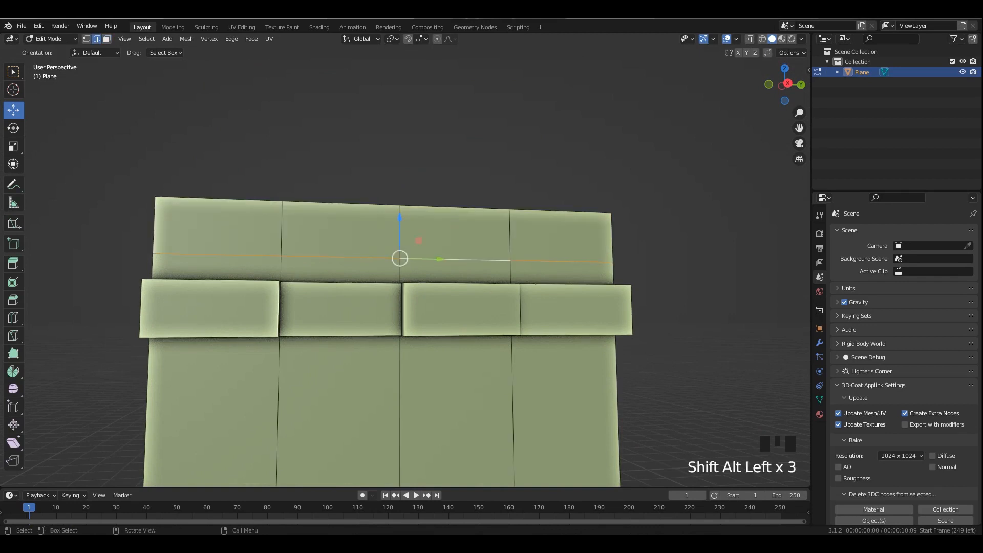
pyautogui.moveTo(400, 225); pyautogui.dragTo(399, 233)
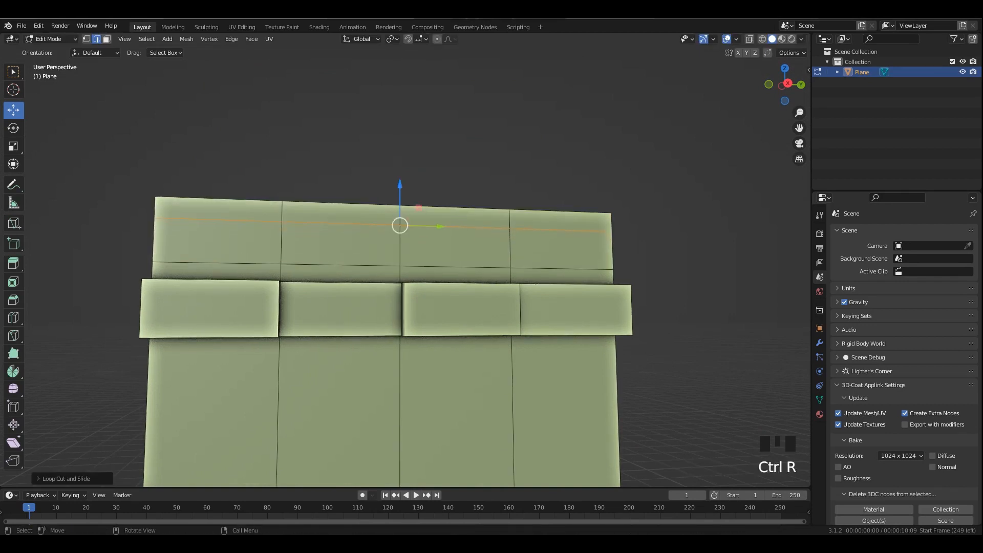
# Extrude the four faces between the top row's two horizontal loops outward as a full-width band, and save the file.
pyautogui.press('3')
pyautogui.click(391, 246)
pyautogui.keyDown('alt'); pyautogui.keyDown('shift'); pyautogui.click(394, 247); pyautogui.keyUp('shift'); pyautogui.keyUp('alt')
pyautogui.keyDown('alt'); pyautogui.keyDown('shift'); pyautogui.click(394, 246); pyautogui.keyUp('shift'); pyautogui.keyUp('alt')
pyautogui.keyDown('alt'); pyautogui.keyDown('shift'); pyautogui.click(394, 247); pyautogui.keyUp('shift'); pyautogui.keyUp('alt')
pyautogui.hotkey('ctrl', 's')
pyautogui.moveTo(394, 248)
pyautogui.mouseDown(button='middle')
pyautogui.moveTo(453, 266)
pyautogui.moveTo(405, 261)
pyautogui.mouseUp(button='middle')
pyautogui.press('e')
pyautogui.click(456, 266)
pyautogui.press('Tab')
pyautogui.scroll(-2, 456, 266)
pyautogui.keyDown('shift'); pyautogui.moveTo(404, 287); pyautogui.dragTo(394, 204, button='middle'); pyautogui.keyUp('shift')
pyautogui.hotkey('ctrl', 's')
# Extrude the four faces of the wall's bottom row outward by about 0.17 m as a base band.
pyautogui.moveTo(410, 245); pyautogui.dragTo(373, 231, button='middle')
pyautogui.press('Tab')
pyautogui.moveTo(373, 232); pyautogui.dragTo(359, 237, button='middle')
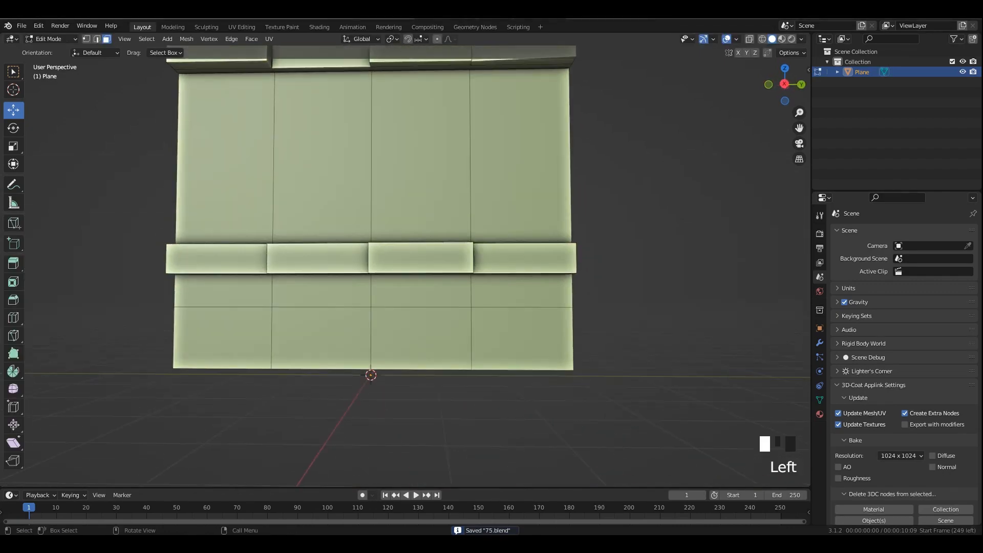
pyautogui.click(466, 335)
pyautogui.keyDown('alt'); pyautogui.keyDown('shift'); pyautogui.click(471, 335); pyautogui.keyUp('shift'); pyautogui.keyUp('alt')
pyautogui.keyDown('alt'); pyautogui.keyDown('shift'); pyautogui.click(471, 335); pyautogui.keyUp('shift'); pyautogui.keyUp('alt')
pyautogui.keyDown('alt'); pyautogui.keyDown('shift'); pyautogui.click(472, 336); pyautogui.keyUp('shift'); pyautogui.keyUp('alt')
pyautogui.moveTo(473, 335); pyautogui.dragTo(538, 359, button='middle')
pyautogui.press('e')
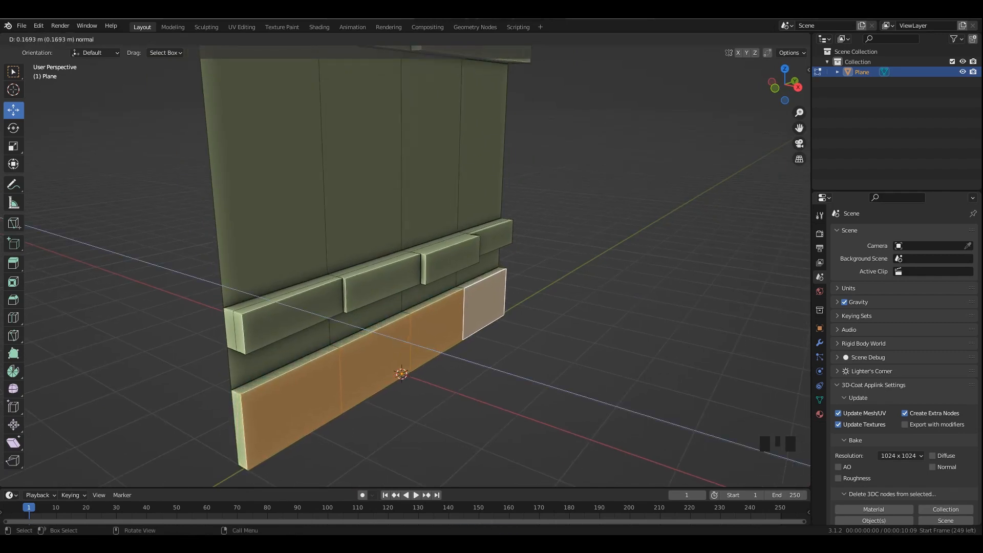
pyautogui.click(483, 309)
# Extrude the second and fourth faces of the base band further outward as separate blocks.
pyautogui.click(484, 309)
pyautogui.keyDown('shift'); pyautogui.click(378, 364); pyautogui.keyUp('shift')
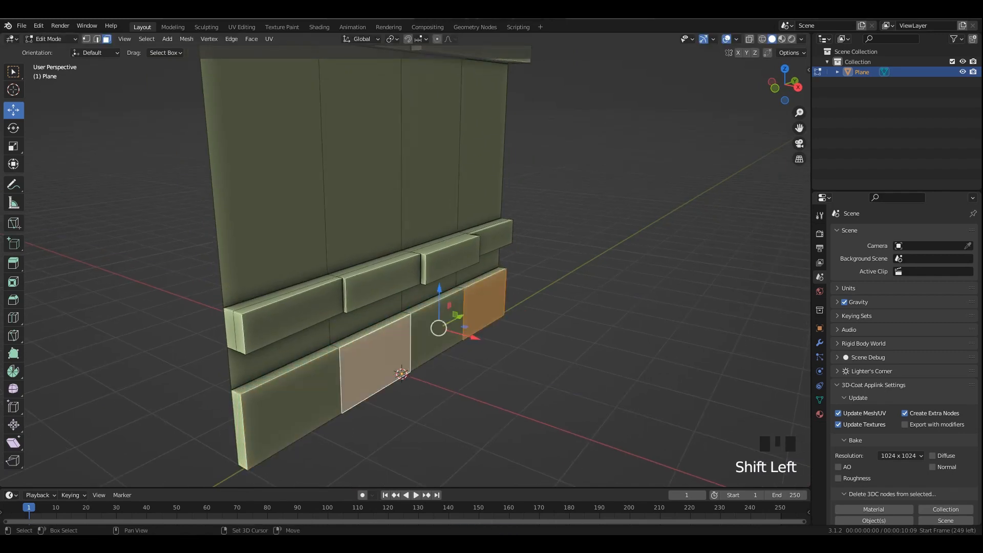
pyautogui.moveTo(379, 365); pyautogui.dragTo(397, 377, button='middle')
pyautogui.press('e')
pyautogui.click(413, 381)
# Extrude the first and third faces of the base band and move them slightly outward.
pyautogui.click(449, 326)
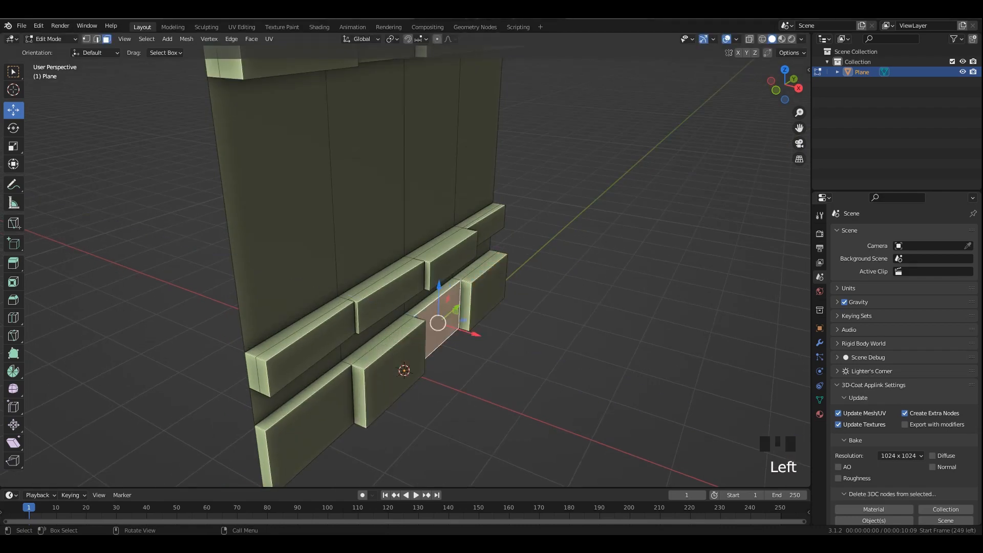
pyautogui.keyDown('shift'); pyautogui.click(310, 424); pyautogui.keyUp('shift')
pyautogui.press('e')
pyautogui.press('Return')
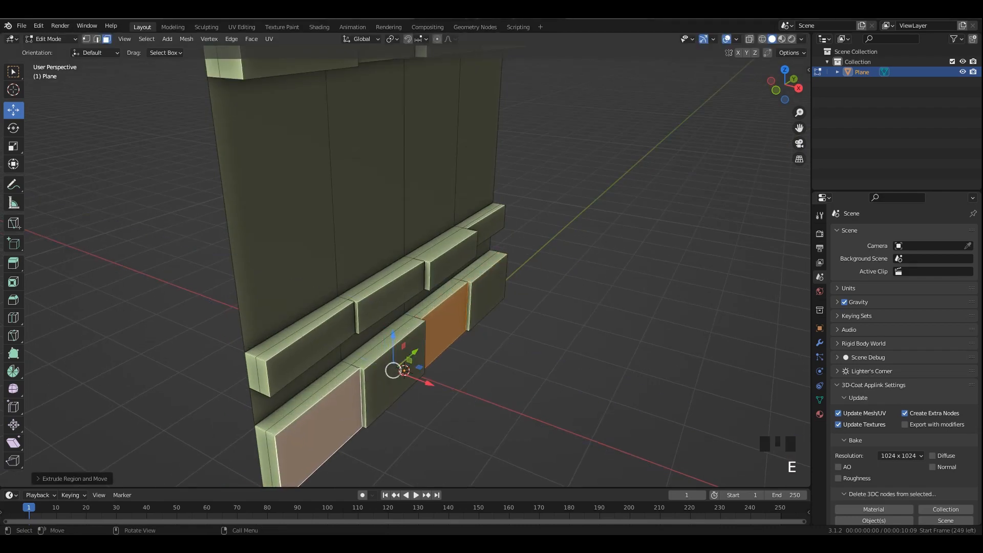
pyautogui.moveTo(392, 369); pyautogui.dragTo(404, 369)
# Shade the wall smooth while trying a Catmull-Clark Subdivision modifier, and remove the modifier.
pyautogui.moveTo(404, 370); pyautogui.dragTo(381, 405, button='middle')
pyautogui.scroll(-2, 396, 374)
pyautogui.press('Tab')
pyautogui.hotkey('ctrl', '1')
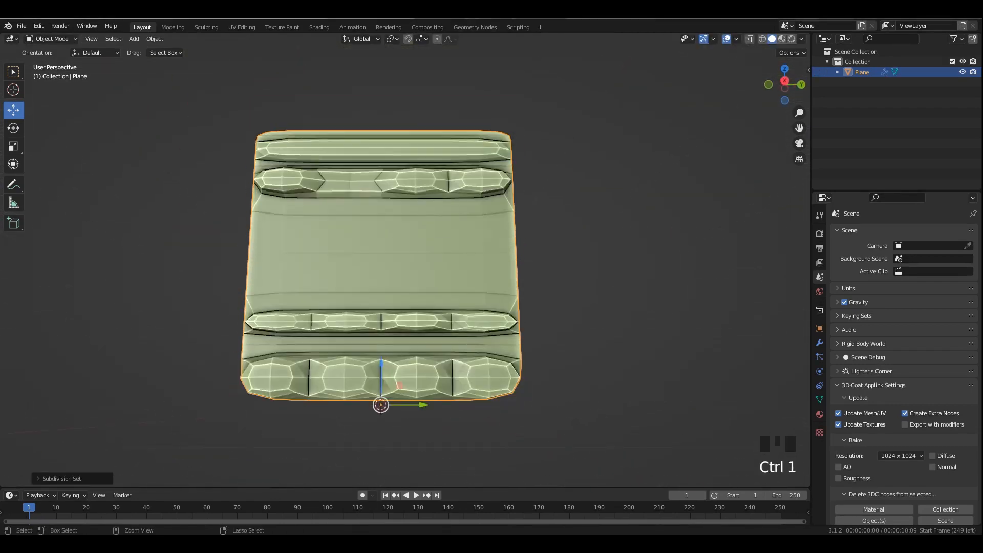
pyautogui.rightClick(380, 404)
pyautogui.click(394, 246)
pyautogui.moveTo(394, 246); pyautogui.dragTo(383, 400, button='middle')
pyautogui.click(819, 342)
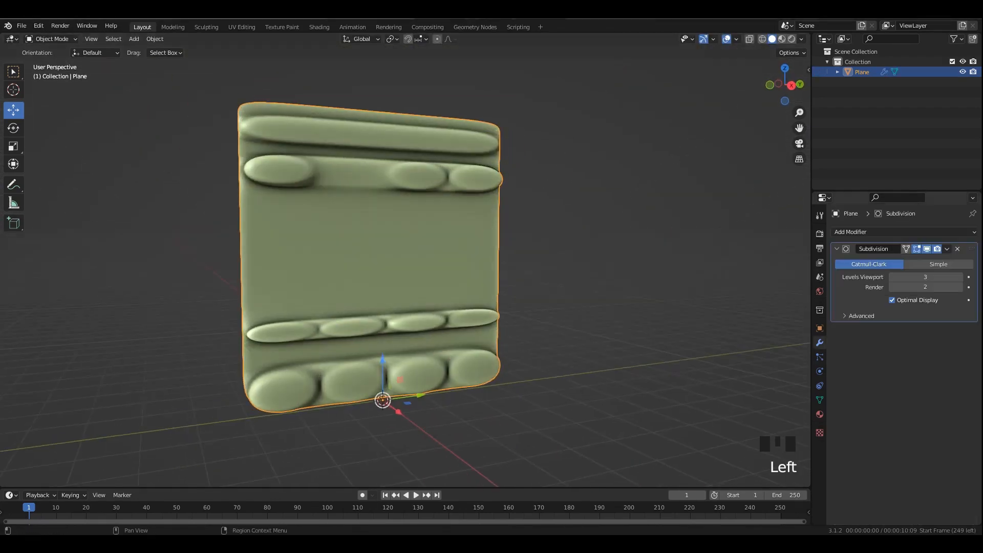
pyautogui.click(957, 249)
# Enable Auto Smooth at 30° for the wall's normals and save the file.
pyautogui.click(792, 85)
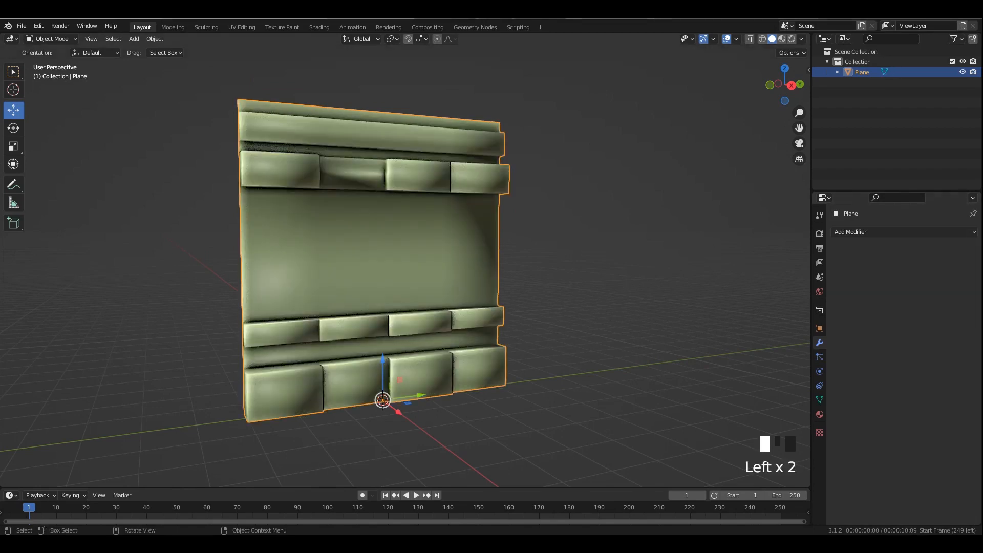
pyautogui.click(819, 400)
pyautogui.click(892, 445)
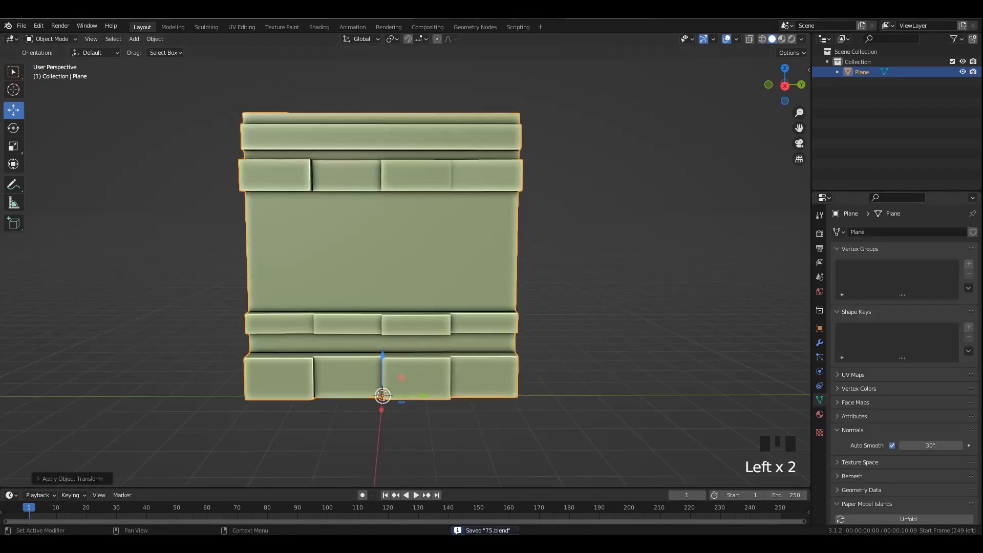
pyautogui.moveTo(603, 328); pyautogui.dragTo(655, 344, button='middle')
pyautogui.hotkey('ctrl', 's')
# Try another modifier on the wall and adjust its settings.
pyautogui.click(820, 342)
pyautogui.click(904, 231)
pyautogui.click(768, 271)
pyautogui.moveTo(686, 286); pyautogui.dragTo(688, 323, button='middle')
pyautogui.scroll(2, 665, 289)
pyautogui.click(959, 301)
pyautogui.click(787, 89)
pyautogui.click(666, 246)
# Examine the modifier's effect on the wall's blocks, switching between Object Mode and Edit Mode.
pyautogui.scroll(-2, 665, 245)
pyautogui.press('Tab')
pyautogui.moveTo(635, 266); pyautogui.dragTo(683, 267, button='middle')
pyautogui.press('Tab')
pyautogui.press('Tab')
pyautogui.scroll(2, 683, 267)
pyautogui.scroll(2, 660, 266)
pyautogui.keyDown('shift'); pyautogui.moveTo(614, 286); pyautogui.dragTo(645, 292, button='middle'); pyautogui.keyUp('shift')
pyautogui.keyDown('shift'); pyautogui.moveTo(645, 292); pyautogui.dragTo(563, 225, button='middle'); pyautogui.keyUp('shift')
pyautogui.scroll(-1, 685, 266)
pyautogui.scroll(-3, 583, 240)
pyautogui.press('Tab')
pyautogui.click(511, 246)
pyautogui.press('Tab')
pyautogui.press('a')
pyautogui.keyDown('shift'); pyautogui.moveTo(563, 226); pyautogui.dragTo(574, 266, button='middle'); pyautogui.keyUp('shift')
pyautogui.moveTo(436, 143)
pyautogui.keyDown('shift'); pyautogui.mouseDown(button='middle')
pyautogui.moveTo(441, 248)
pyautogui.moveTo(312, 242)
pyautogui.mouseUp(button='middle'); pyautogui.keyUp('shift')
# Check the wall in different viewport shading modes and remove the trial modifier.
pyautogui.press('Tab')
pyautogui.press('z')
pyautogui.click(381, 233)
pyautogui.moveTo(410, 255); pyautogui.dragTo(563, 240, button='middle')
pyautogui.scroll(-2, 563, 240)
pyautogui.hotkey('shift', 'z')
pyautogui.moveTo(425, 277)
pyautogui.mouseDown(button='middle')
pyautogui.moveTo(405, 286)
pyautogui.moveTo(435, 271)
pyautogui.mouseUp(button='middle')
pyautogui.click(957, 249)
# Save the file, then add a horizontal loop cut around the upper block band and bevel it out toward the band's top and bottom edges.
pyautogui.scroll(3, 404, 276)
pyautogui.hotkey('ctrl', 's')
pyautogui.click(389, 287)
pyautogui.press('Tab')
pyautogui.scroll(2, 404, 256)
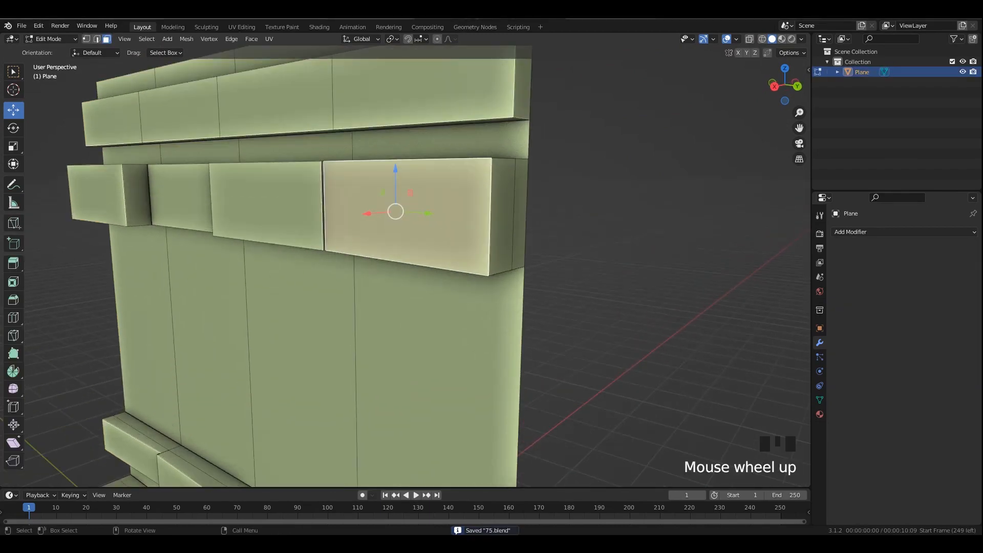
pyautogui.hotkey('ctrl', 'r')
pyautogui.click(222, 200)
pyautogui.hotkey('alt', 'z')
pyautogui.hotkey('ctrl', 'b')
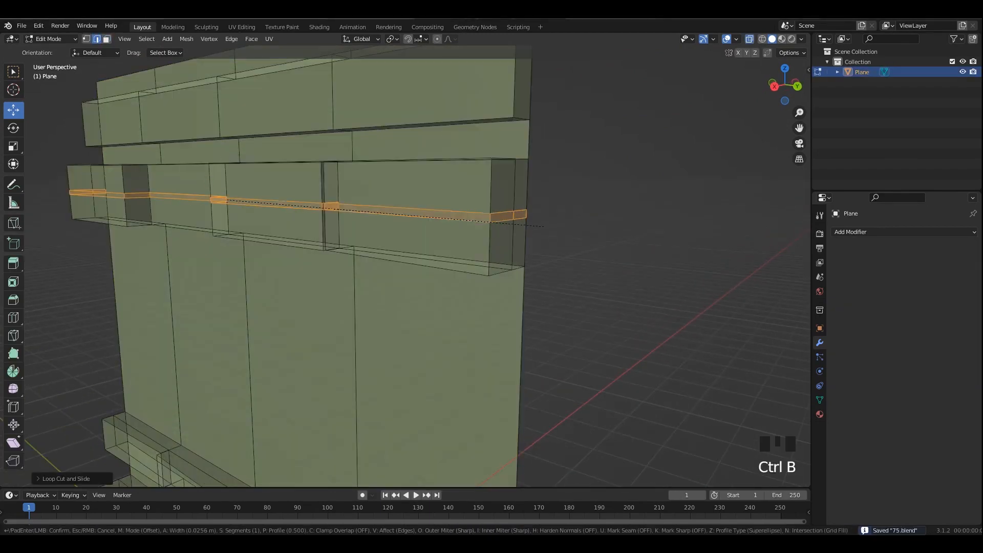
pyautogui.click(570, 236)
pyautogui.hotkey('alt', 'z')
# Add a horizontal loop cut around the topmost protruding band and bevel it into two loops near the band's edges.
pyautogui.keyDown('shift'); pyautogui.moveTo(570, 235); pyautogui.dragTo(558, 292, button='middle'); pyautogui.keyUp('shift')
pyautogui.hotkey('ctrl', 'r')
pyautogui.doubleClick(491, 166)
pyautogui.hotkey('alt', 'z')
pyautogui.hotkey('ctrl', 'b')
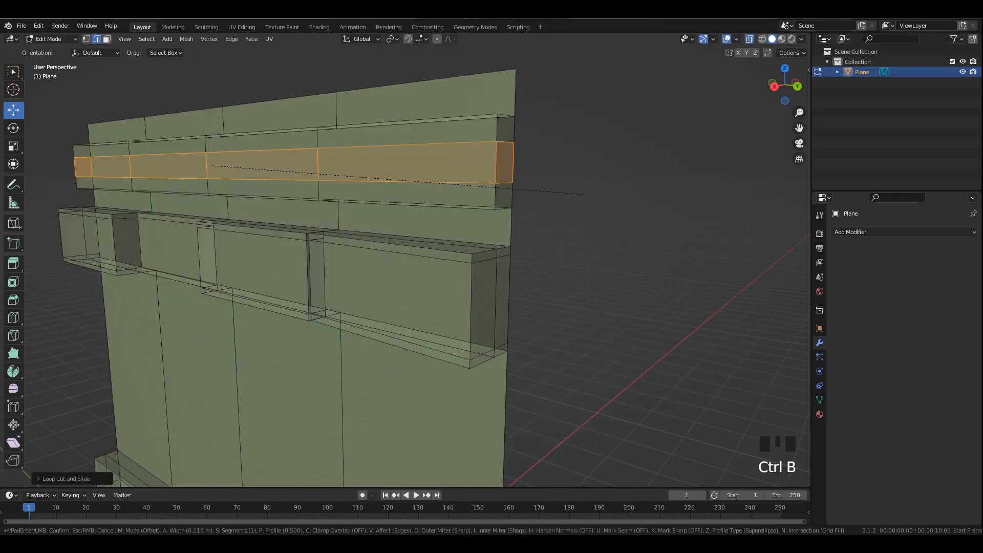
pyautogui.click(597, 199)
pyautogui.hotkey('alt', 'z')
# Try to add a bevelled horizontal loop cut around the lower narrow block band.
pyautogui.scroll(-3, 597, 200)
pyautogui.moveTo(597, 200); pyautogui.dragTo(617, 179, button='middle')
pyautogui.keyDown('shift'); pyautogui.moveTo(589, 359); pyautogui.dragTo(568, 112, button='middle'); pyautogui.keyUp('shift')
pyautogui.scroll(2, 568, 113)
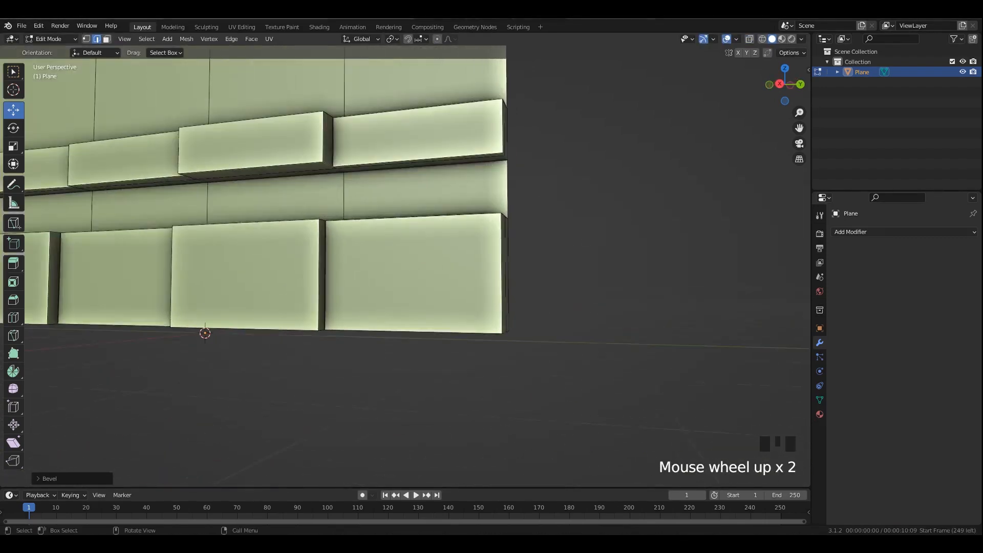
pyautogui.hotkey('alt', 'z')
pyautogui.keyDown('shift'); pyautogui.moveTo(568, 205); pyautogui.dragTo(553, 214, button='middle'); pyautogui.keyUp('shift')
pyautogui.scroll(2, 404, 266)
pyautogui.click(148, 196)
pyautogui.rightClick(148, 197)
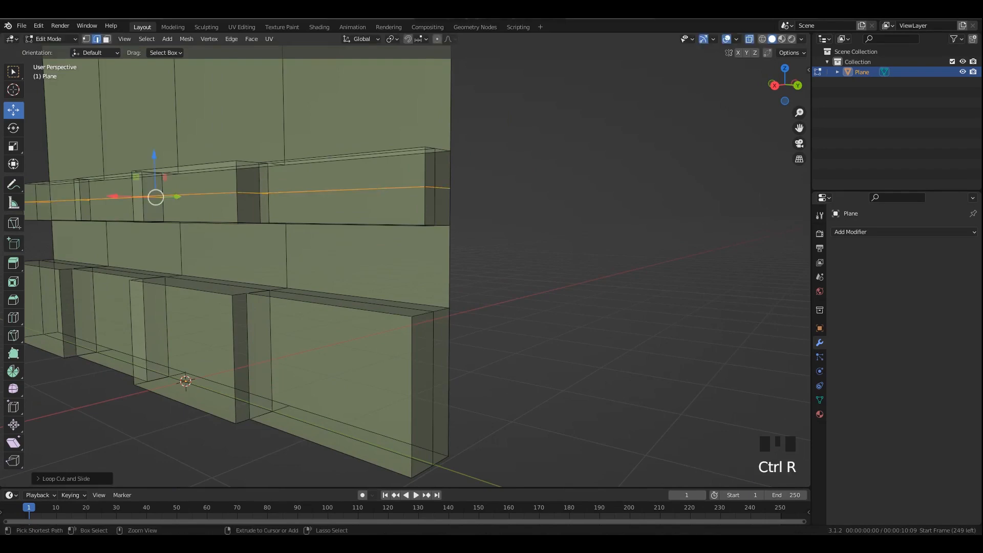
pyautogui.hotkey('ctrl', 'b')
pyautogui.rightClick(530, 209)
pyautogui.scroll(-1, 529, 210)
pyautogui.scroll(3, 529, 210)
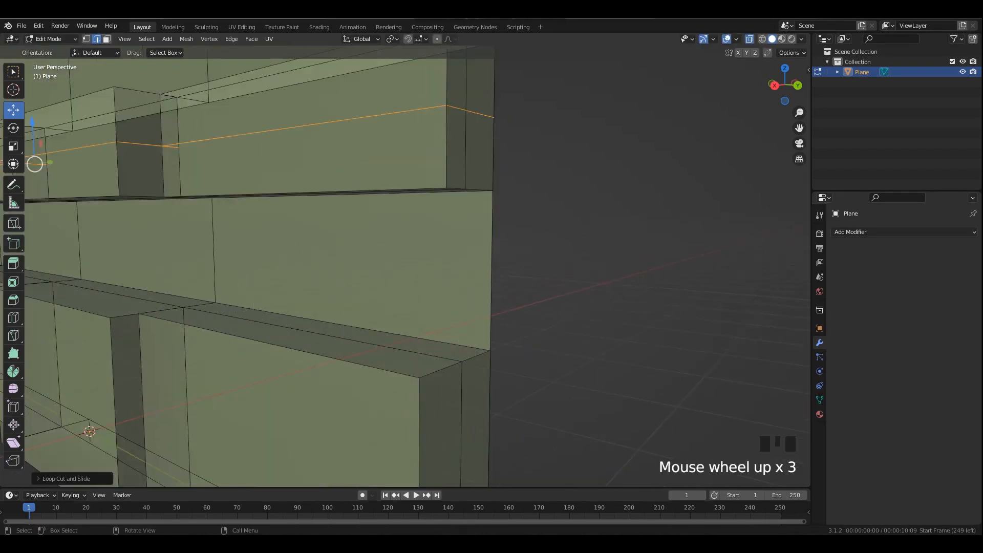
pyautogui.moveTo(530, 209); pyautogui.dragTo(512, 241, button='middle')
pyautogui.hotkey('ctrl', 'z')
# Add two horizontal support loops to the lower narrow block band, one slid near its top edge and one near its bottom edge.
pyautogui.scroll(-2, 543, 245)
pyautogui.hotkey('ctrl', 'r')
pyautogui.click(512, 201)
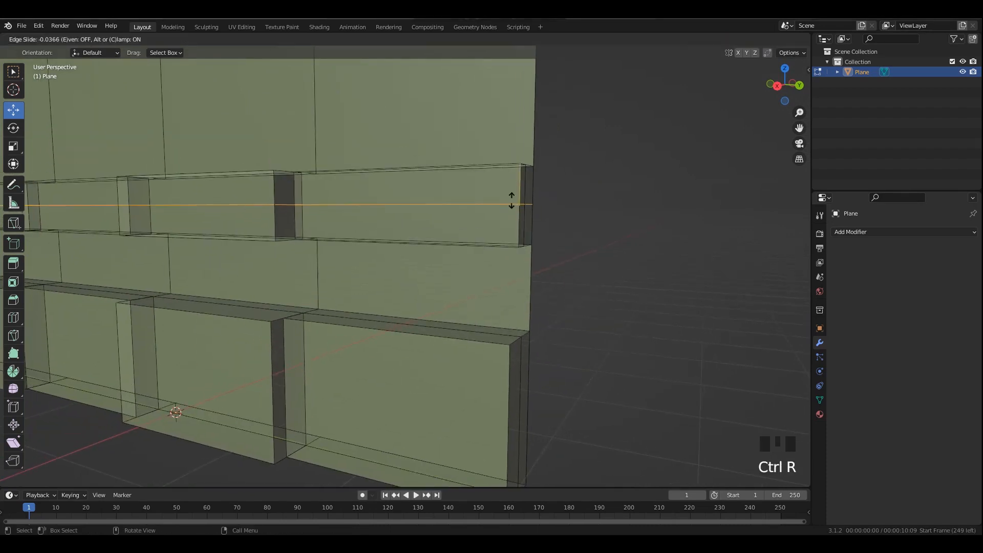
pyautogui.click(517, 167)
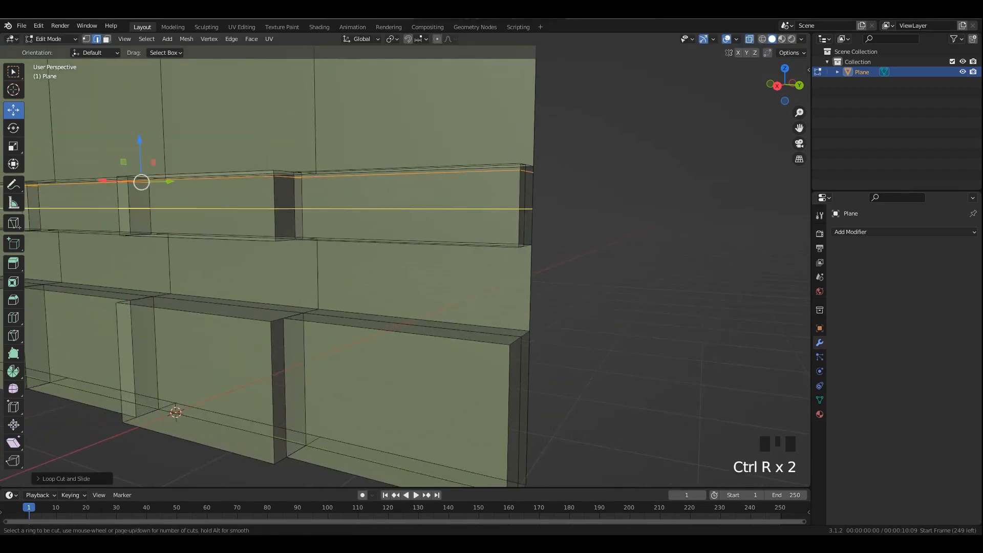
pyautogui.click(528, 204)
pyautogui.click(531, 216)
pyautogui.keyDown('shift'); pyautogui.moveTo(530, 216); pyautogui.dragTo(532, 123, button='middle'); pyautogui.keyUp('shift')
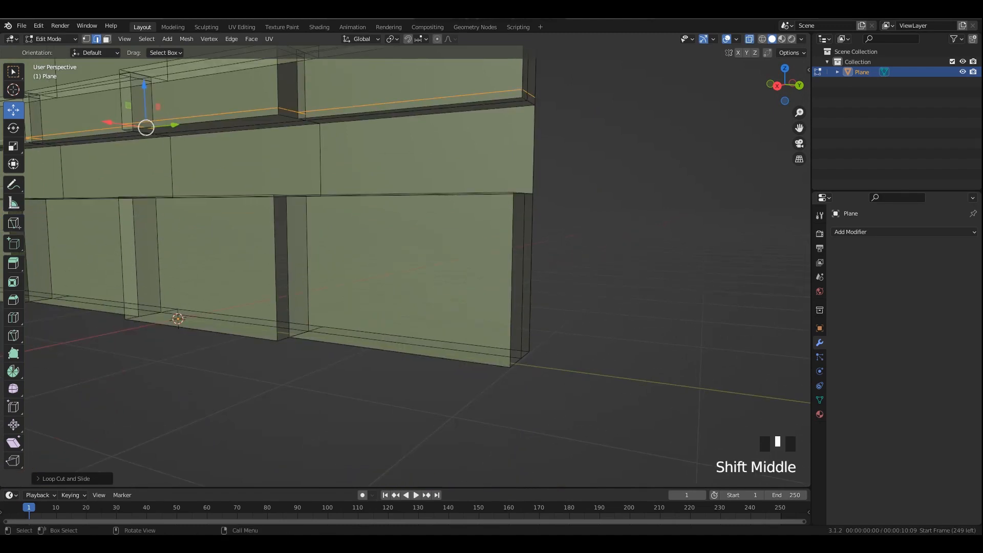
pyautogui.hotkey('ctrl', 'b')
pyautogui.press('Escape')
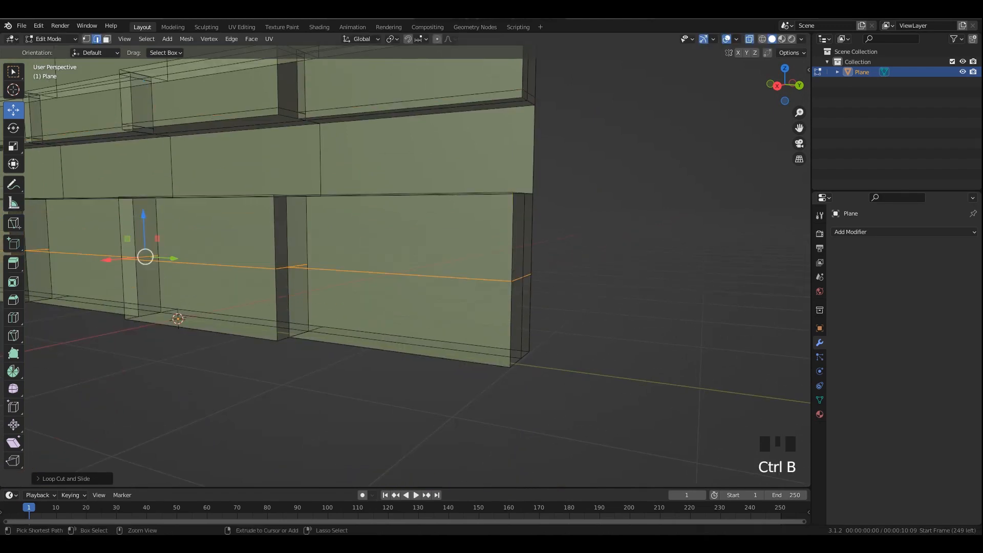
pyautogui.hotkey('ctrl', 'z')
# Add two horizontal support loops to the bottom row of large blocks, one against its top edge and one against its base.
pyautogui.click(519, 272)
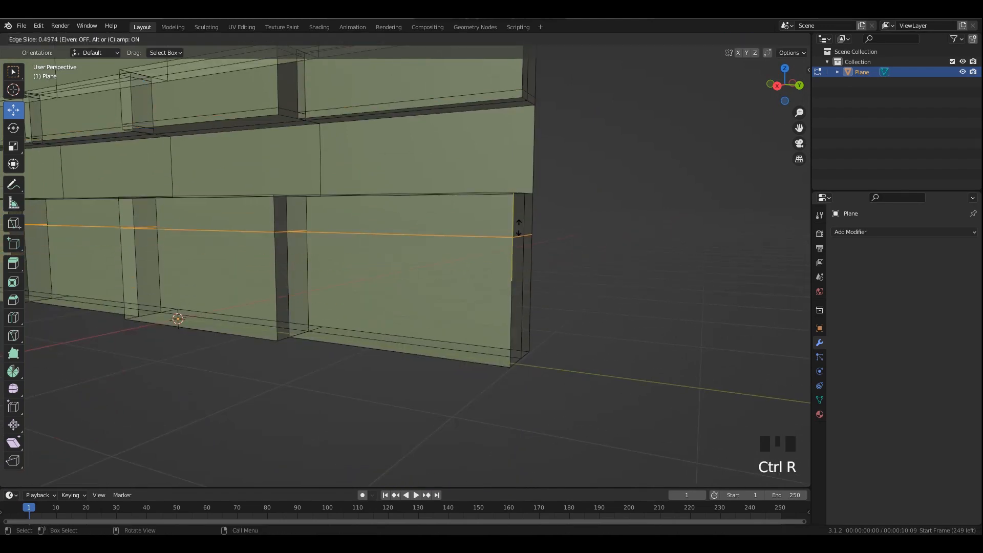
pyautogui.click(527, 191)
pyautogui.hotkey('ctrl', 'r')
pyautogui.click(522, 279)
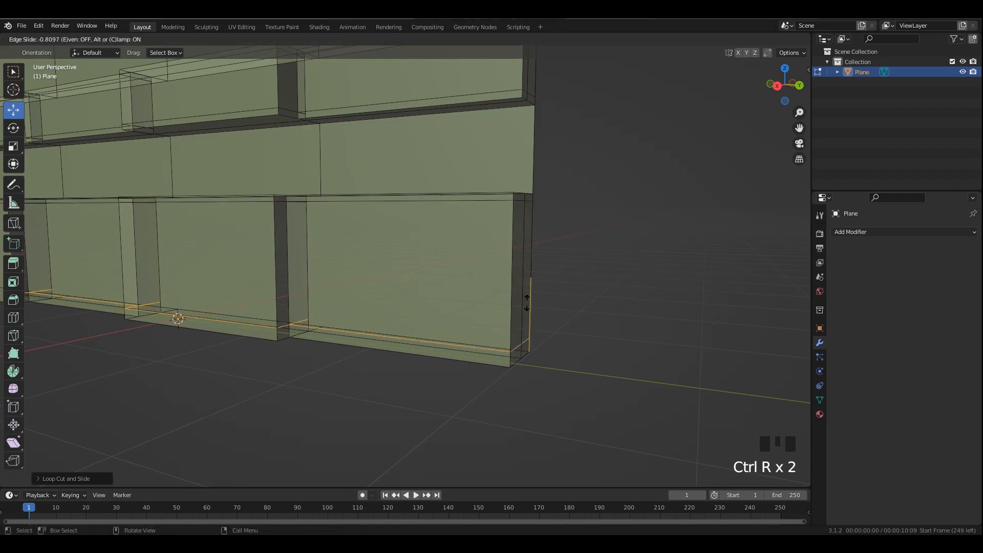
pyautogui.click(526, 306)
# Return to Object Mode, add a Subdivision modifier with viewport level 1 to the wall, and save the file.
pyautogui.hotkey('alt', 'z')
pyautogui.scroll(-4, 522, 297)
pyautogui.moveTo(502, 287); pyautogui.dragTo(552, 287, button='middle')
pyautogui.keyDown('shift'); pyautogui.moveTo(512, 245); pyautogui.dragTo(543, 317, button='middle'); pyautogui.keyUp('shift')
pyautogui.press('Tab')
pyautogui.scroll(-2, 461, 287)
pyautogui.hotkey('ctrl', '1')
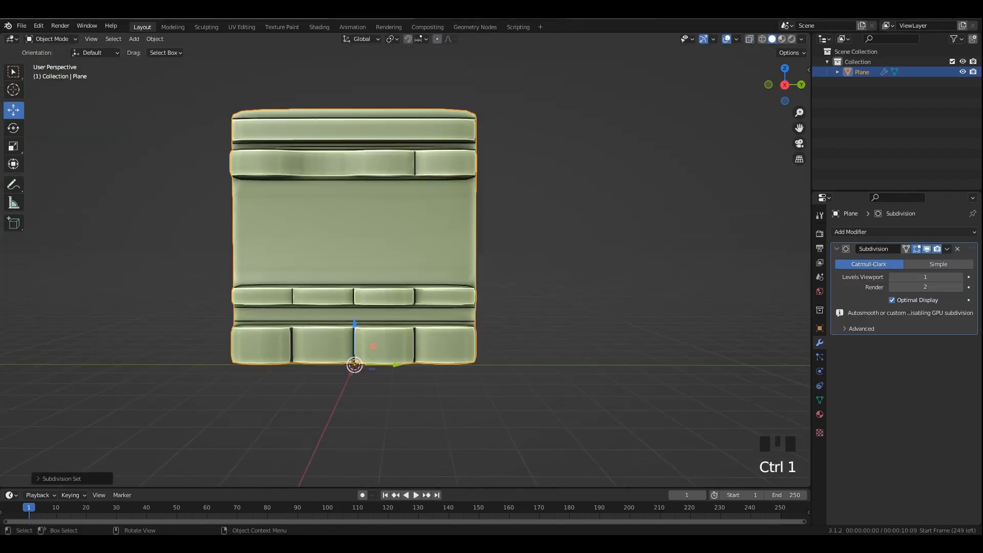
pyautogui.click(563, 277)
pyautogui.moveTo(563, 276); pyautogui.dragTo(529, 269, button='middle')
pyautogui.hotkey('ctrl', 's')
# Hide the Subdivision modifier's effect in the viewport and save the file.
pyautogui.click(927, 249)
pyautogui.scroll(3, 246, 184)
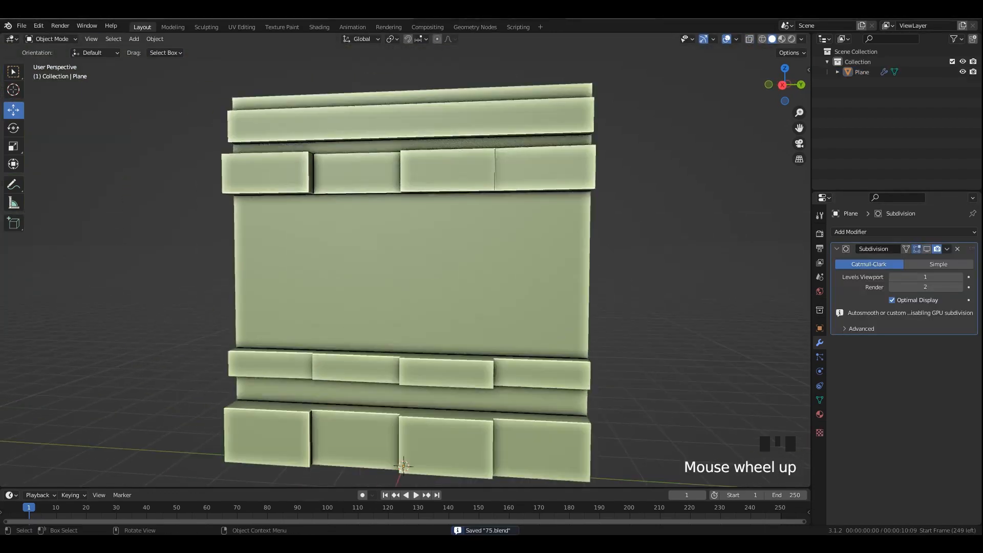
pyautogui.scroll(1, 246, 184)
pyautogui.hotkey('ctrl', 's')
# Add a vertical loop cut through all bands and slide it close to the wall's left end.
pyautogui.moveTo(245, 184)
pyautogui.mouseDown(button='middle')
pyautogui.moveTo(265, 195)
pyautogui.moveTo(249, 184)
pyautogui.mouseUp(button='middle')
pyautogui.press('Tab')
pyautogui.keyDown('shift'); pyautogui.moveTo(238, 174); pyautogui.dragTo(253, 188, button='middle'); pyautogui.keyUp('shift')
pyautogui.hotkey('ctrl', 'r')
pyautogui.click(255, 188)
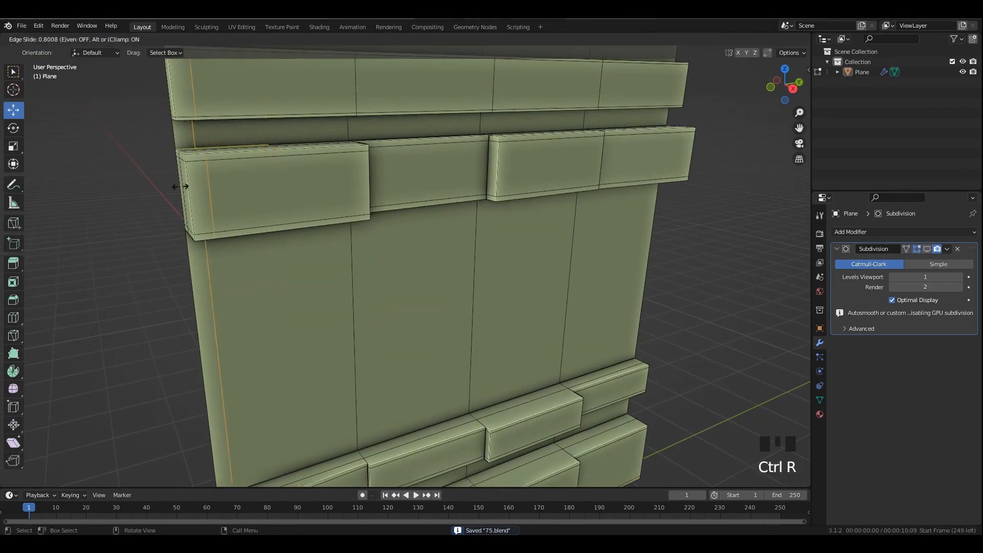
pyautogui.click(171, 188)
# Add a vertical loop cut through all bands and slide it close to the wall's right end.
pyautogui.scroll(-2, 172, 187)
pyautogui.moveTo(286, 205); pyautogui.dragTo(220, 206, button='middle')
pyautogui.keyDown('shift'); pyautogui.moveTo(287, 210); pyautogui.dragTo(148, 195, button='middle'); pyautogui.keyUp('shift')
pyautogui.scroll(1, 148, 194)
pyautogui.hotkey('ctrl', 'r')
pyautogui.click(420, 206)
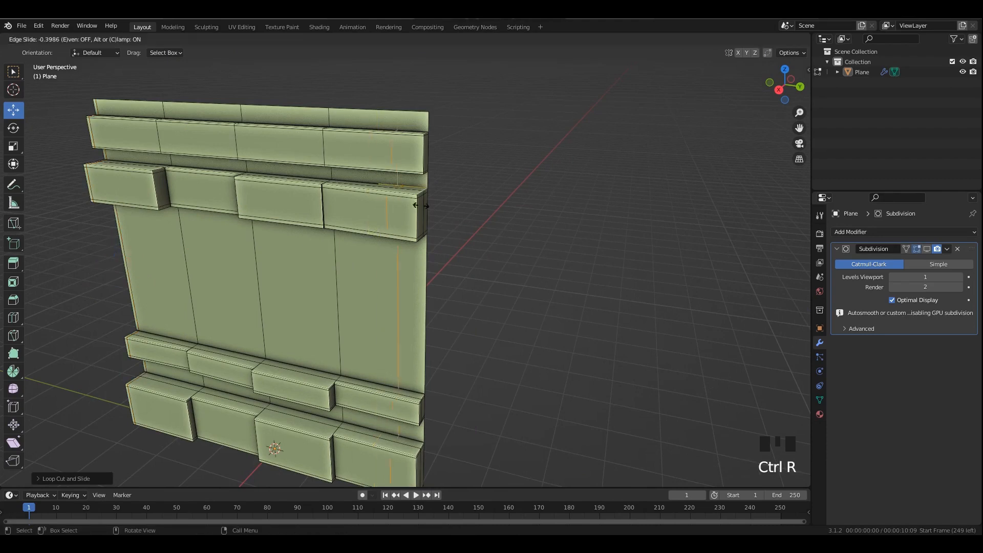
pyautogui.click(442, 209)
# Save the file in Object Mode, show the Subdivision effect in the viewport again, and frame the selected wall.
pyautogui.press('Tab')
pyautogui.moveTo(443, 208); pyautogui.dragTo(483, 202, button='middle')
pyautogui.hotkey('ctrl', 's')
pyautogui.click(927, 249)
pyautogui.moveTo(456, 241); pyautogui.dragTo(439, 207, button='middle')
pyautogui.click(439, 206)
pyautogui.press('`')
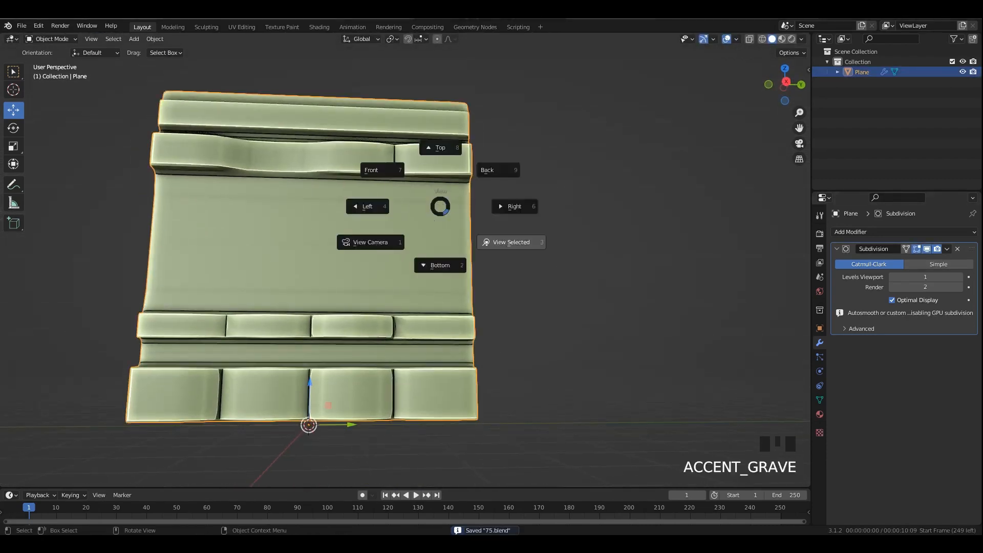
pyautogui.click(510, 241)
pyautogui.scroll(2, 463, 263)
pyautogui.moveTo(511, 241); pyautogui.dragTo(442, 179, button='middle')
pyautogui.scroll(2, 443, 179)
# Try to add a vertical loop cut in the leftmost block column and slide it against the joint with the second column.
pyautogui.press('Tab')
pyautogui.moveTo(445, 220); pyautogui.dragTo(558, 122, button='middle')
pyautogui.scroll(1, 527, 133)
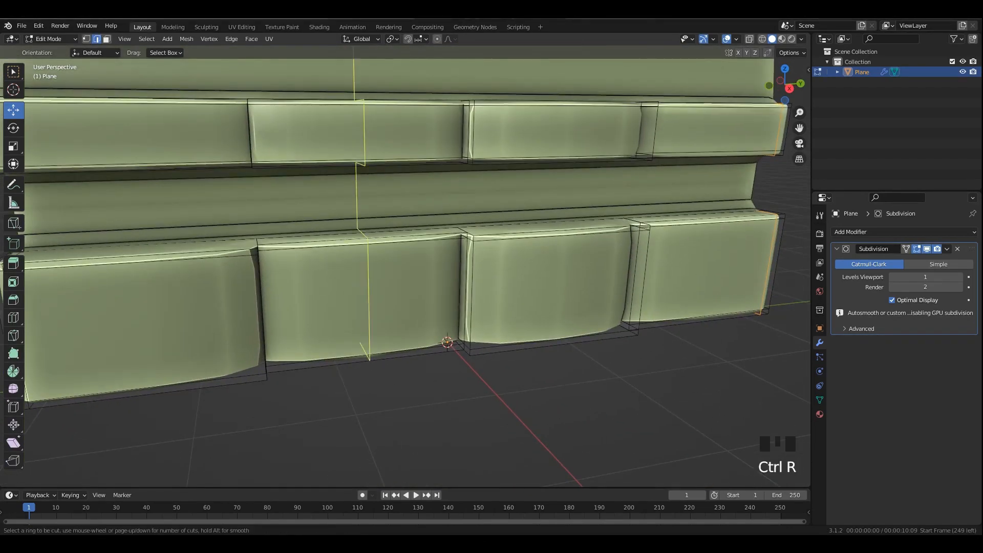
pyautogui.scroll(-2, 404, 266)
pyautogui.moveTo(404, 266); pyautogui.dragTo(379, 264, button='middle')
pyautogui.hotkey('ctrl', 'z')
pyautogui.scroll(2, 379, 264)
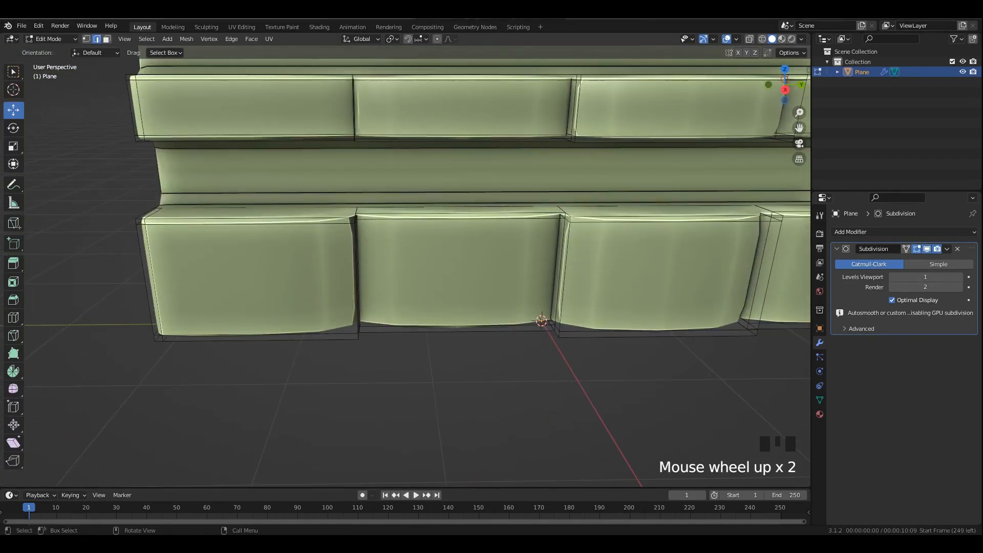
pyautogui.click(301, 245)
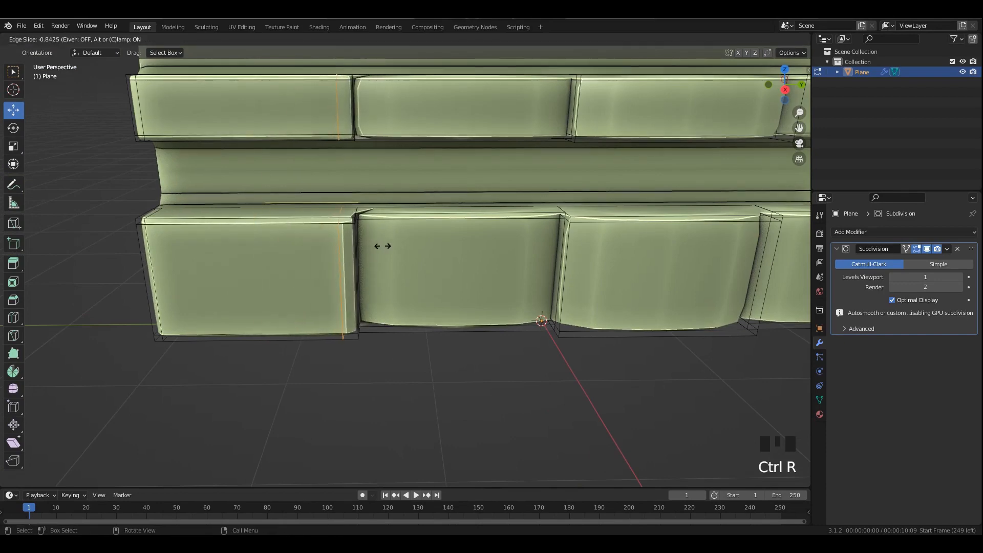
pyautogui.click(382, 245)
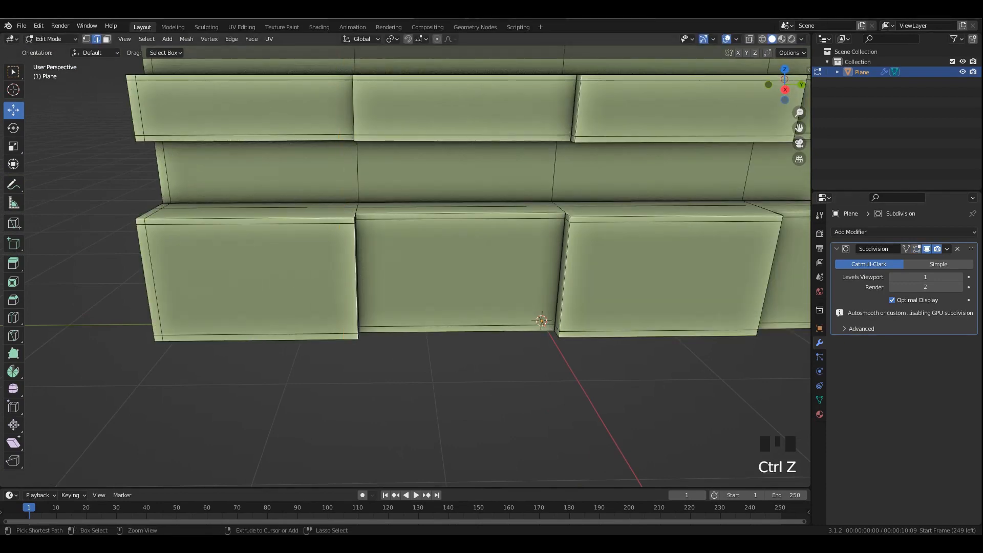
# Add a vertical loop cut through the leftmost block column and bevel it out to just inside the column's edges.
pyautogui.scroll(-3, 418, 266)
pyautogui.keyDown('shift'); pyautogui.moveTo(417, 256); pyautogui.dragTo(419, 282, button='middle'); pyautogui.keyUp('shift')
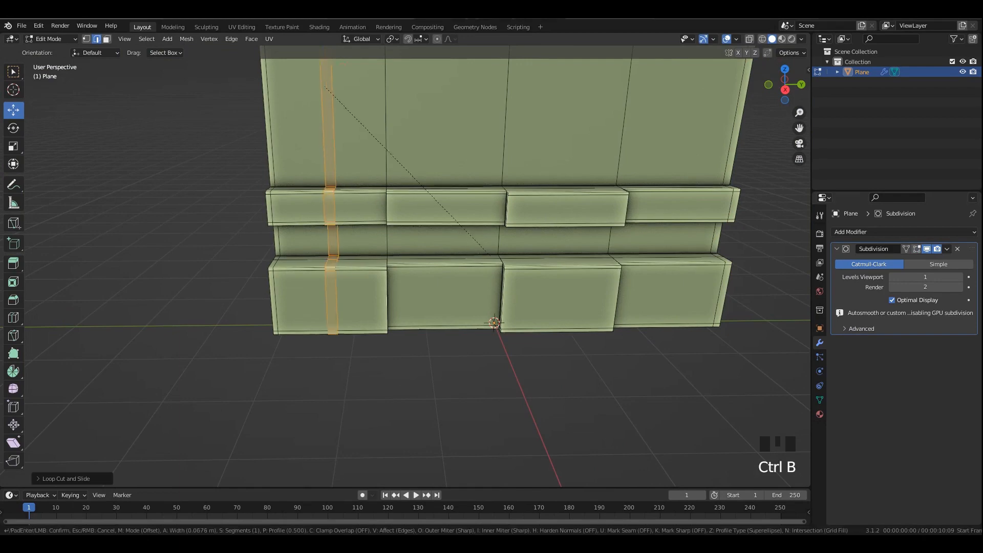
pyautogui.click(325, 87)
pyautogui.hotkey('alt', 'z')
# Add a vertical loop cut through the second block column and bevel it out toward the column's edges.
pyautogui.keyDown('shift'); pyautogui.moveTo(324, 85); pyautogui.dragTo(265, 103, button='middle'); pyautogui.keyUp('shift')
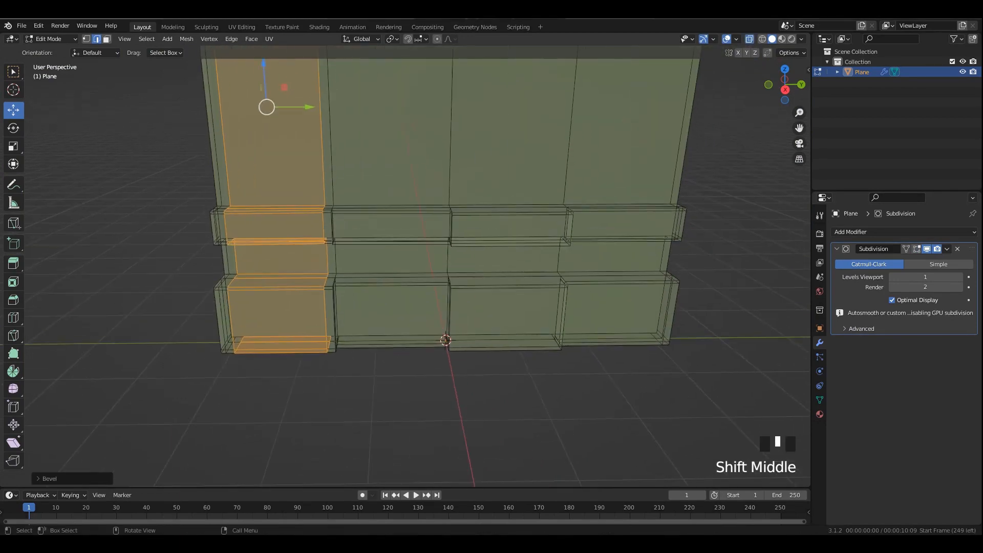
pyautogui.hotkey('ctrl', 'r')
pyautogui.hotkey('ctrl', 'b')
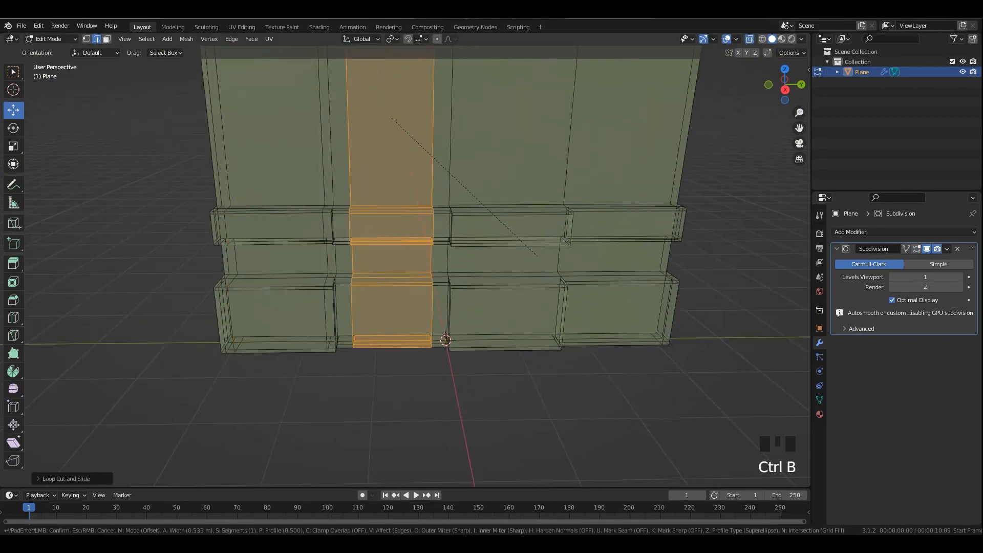
pyautogui.click(552, 256)
# Add centred vertical loop cuts through the third and fourth block columns and bevel both together toward the column edges.
pyautogui.keyDown('shift'); pyautogui.moveTo(551, 256); pyautogui.dragTo(382, 242, button='middle'); pyautogui.keyUp('shift')
pyautogui.hotkey('ctrl', 'r')
pyautogui.click(453, 238)
pyautogui.rightClick(453, 238)
pyautogui.hotkey('ctrl', 'r')
pyautogui.click(472, 231)
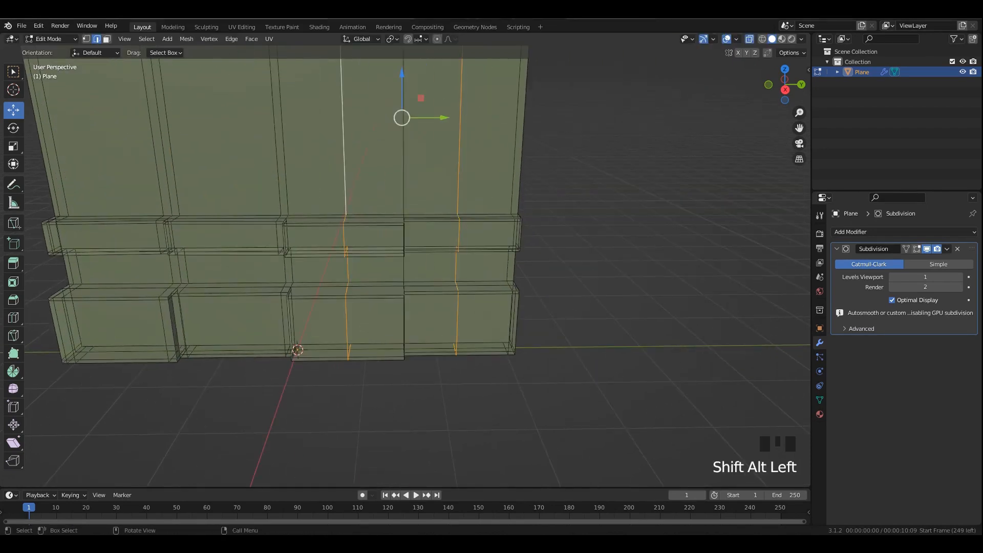
pyautogui.hotkey('ctrl', 'b')
pyautogui.press('Return')
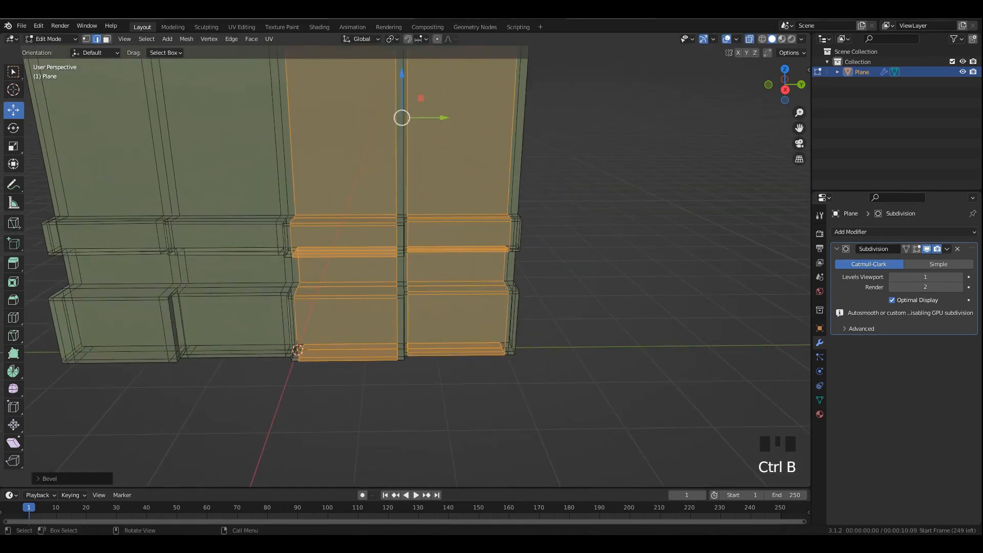
# Return the wall to Object Mode and reapply its smooth shading.
pyautogui.scroll(-3, 401, 205)
pyautogui.keyDown('shift'); pyautogui.moveTo(401, 205); pyautogui.dragTo(409, 287, button='middle'); pyautogui.keyUp('shift')
pyautogui.press('Tab')
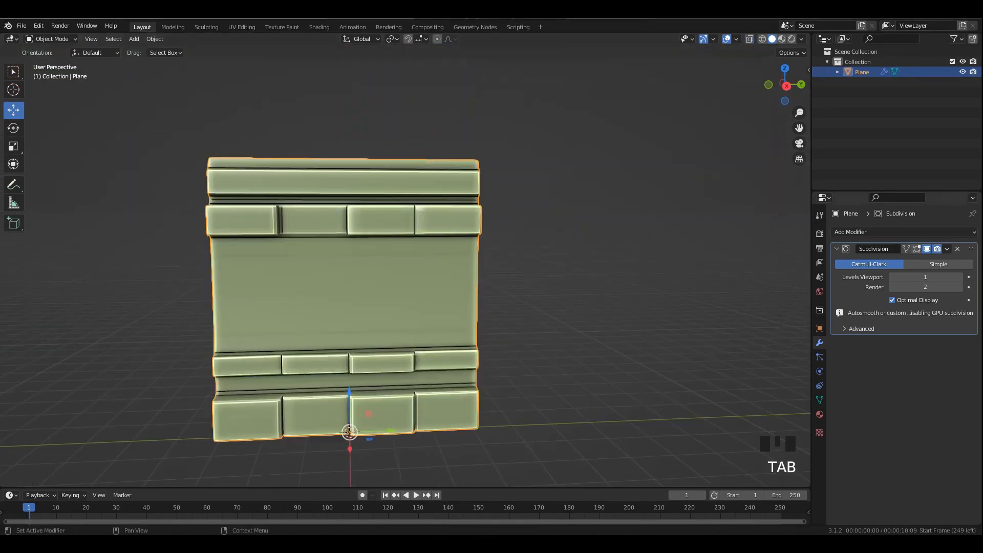
pyautogui.click(441, 218)
pyautogui.moveTo(440, 217); pyautogui.dragTo(353, 123, button='middle')
pyautogui.rightClick(391, 199)
pyautogui.click(397, 200)
# Add a loop cut across the depth of the lower narrow block band and slide it back close to the wall face.
pyautogui.moveTo(354, 123); pyautogui.dragTo(327, 128, button='middle')
pyautogui.press('Tab')
pyautogui.scroll(2, 333, 205)
pyautogui.moveTo(333, 205); pyautogui.dragTo(327, 230, button='middle')
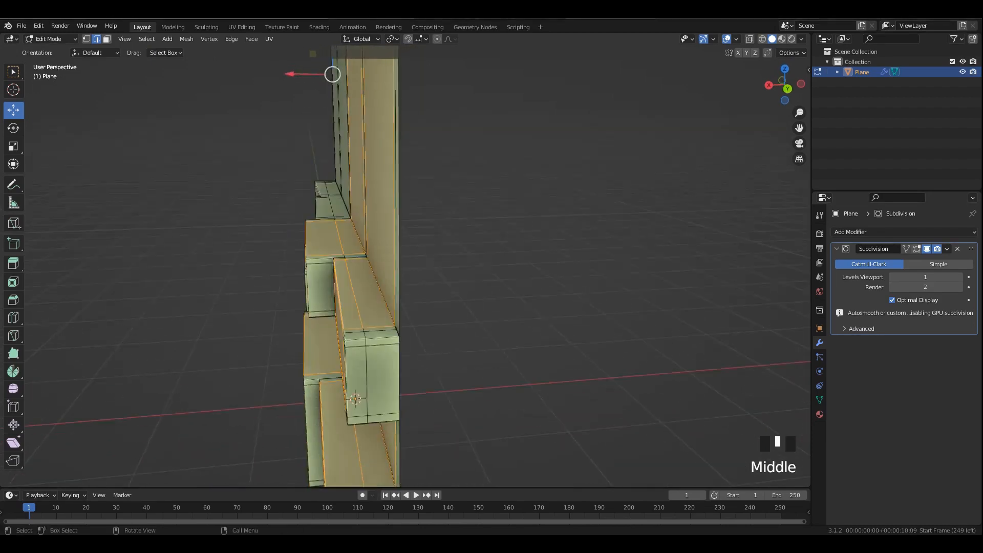
pyautogui.keyDown('shift'); pyautogui.moveTo(332, 74); pyautogui.dragTo(336, 30, button='middle'); pyautogui.keyUp('shift')
pyautogui.hotkey('ctrl', 'r')
pyautogui.click(395, 238)
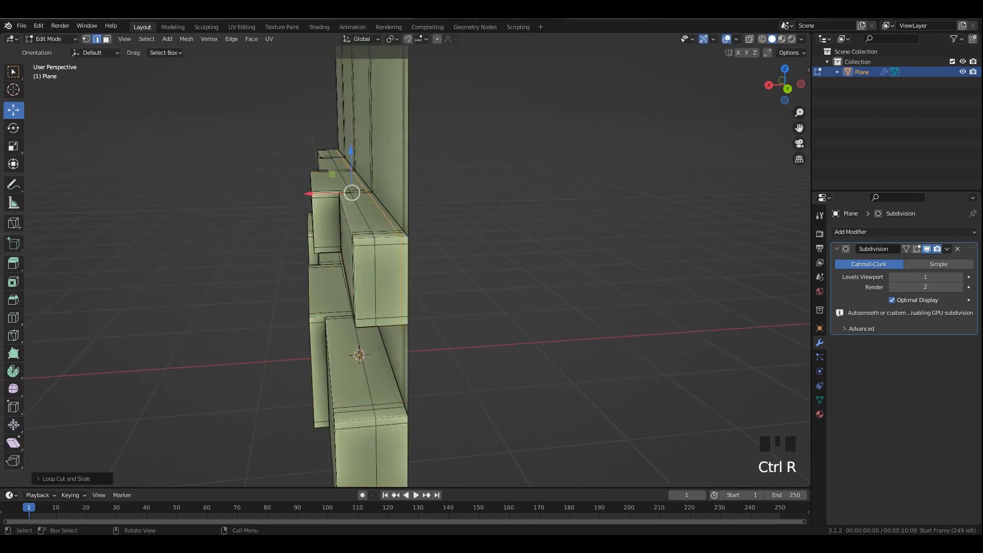
# Add a loop cut across the depth of the bottom block row and slide it back close to the wall face.
pyautogui.keyDown('shift'); pyautogui.moveTo(358, 266); pyautogui.dragTo(369, 159, button='middle'); pyautogui.keyUp('shift')
pyautogui.hotkey('ctrl', 'r')
pyautogui.click(412, 201)
pyautogui.click(424, 204)
pyautogui.scroll(-3, 424, 204)
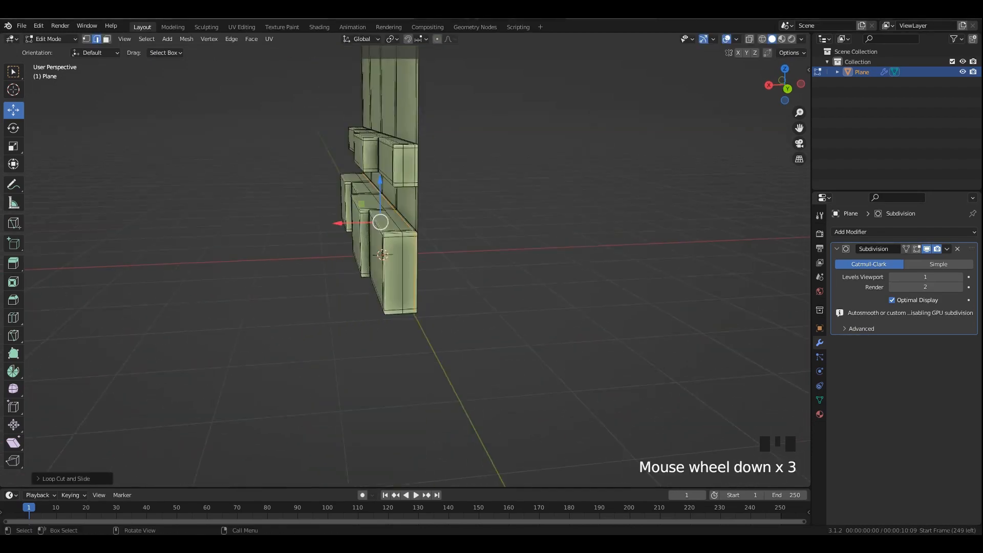
# Add a loop cut across the depth of the upper block row and slide it back close to the wall face.
pyautogui.moveTo(394, 205); pyautogui.dragTo(419, 208, button='middle')
pyautogui.keyDown('shift'); pyautogui.moveTo(404, 168); pyautogui.dragTo(399, 450, button='middle'); pyautogui.keyUp('shift')
pyautogui.scroll(1, 399, 450)
pyautogui.scroll(3, 394, 256)
pyautogui.moveTo(394, 256); pyautogui.dragTo(376, 275, button='middle')
pyautogui.hotkey('ctrl', 'r')
pyautogui.click(376, 275)
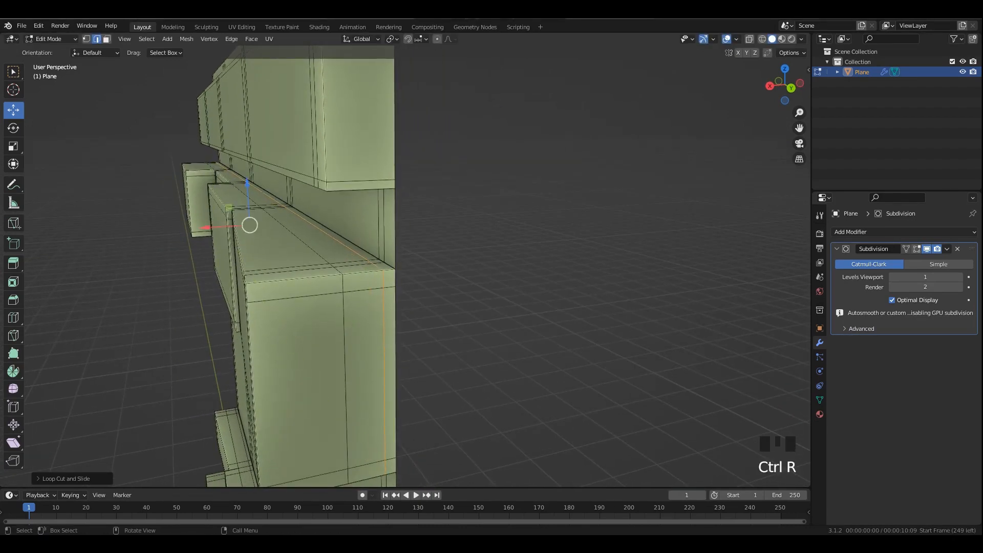
pyautogui.hotkey('ctrl', 'z')
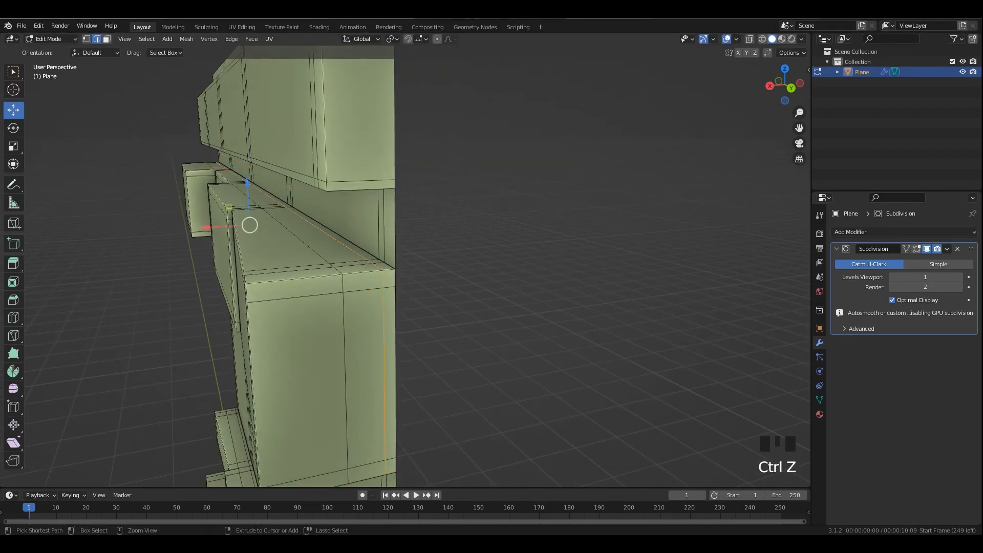
pyautogui.click(387, 193)
# Return the wall to Object Mode, apply its object transforms and save the file.
pyautogui.press('Tab')
pyautogui.scroll(-3, 391, 194)
pyautogui.moveTo(394, 196); pyautogui.dragTo(583, 113, button='middle')
pyautogui.scroll(-1, 479, 205)
pyautogui.moveTo(492, 133); pyautogui.dragTo(402, 424, button='middle')
pyautogui.press('`')
pyautogui.hotkey('ctrl', 'a')
pyautogui.press('Return')
pyautogui.hotkey('ctrl', 's')
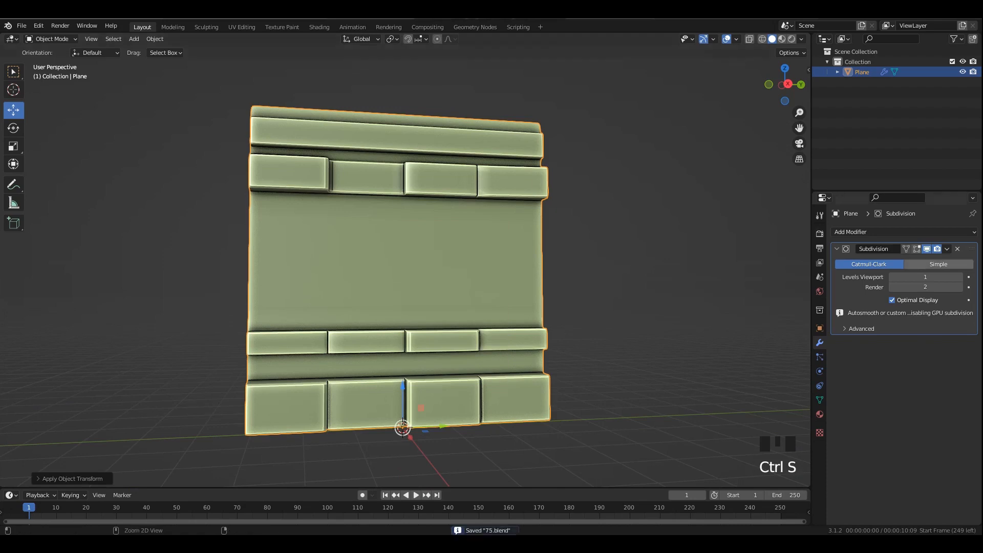
# Remove the Subdivision modifier from the wall and reapply its object transforms.
pyautogui.click(957, 248)
pyautogui.moveTo(447, 192); pyautogui.dragTo(394, 246, button='middle')
pyautogui.click(440, 191)
pyautogui.hotkey('ctrl', 'a')
pyautogui.click(440, 190)
pyautogui.press('Tab')
pyautogui.scroll(2, 426, 184)
pyautogui.scroll(-2, 389, 241)
pyautogui.press('Tab')
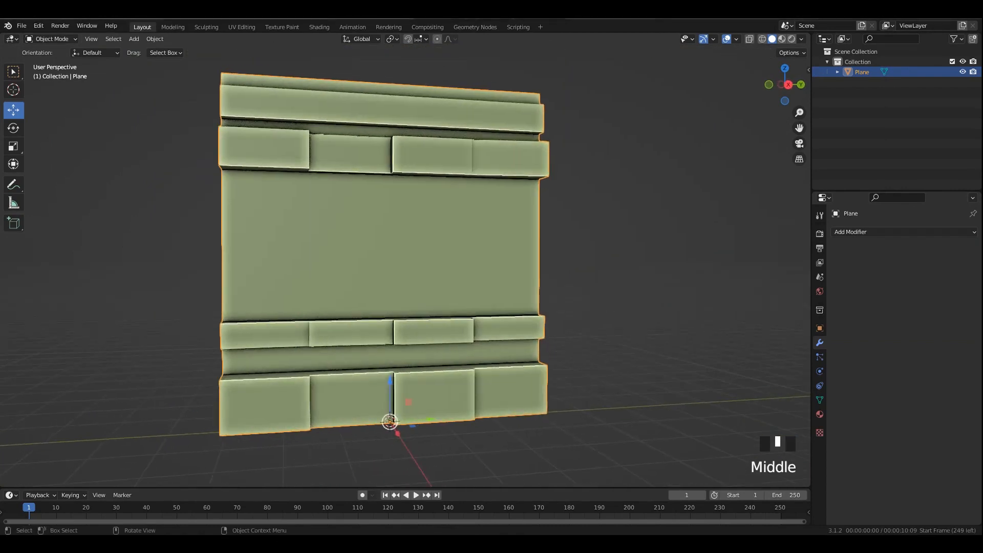
# Save the file and apply the wall's object transforms once more.
pyautogui.moveTo(517, 215); pyautogui.dragTo(498, 217, button='middle')
pyautogui.click(498, 217)
pyautogui.press('Tab')
pyautogui.click(498, 216)
pyautogui.press('Tab')
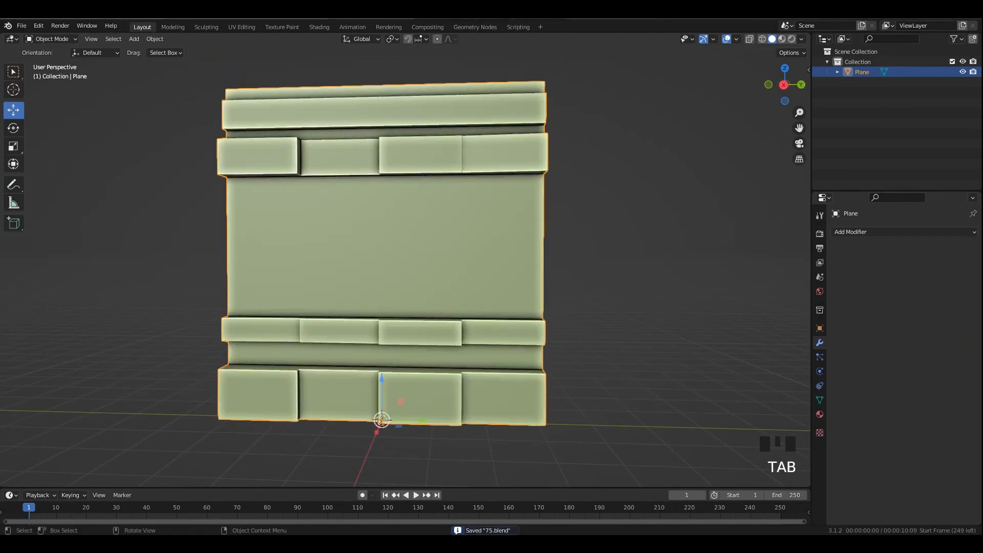
pyautogui.hotkey('ctrl', 'a')
pyautogui.click(498, 216)
# Add three evenly spaced horizontal loop cuts across the large central panel.
pyautogui.press('Tab')
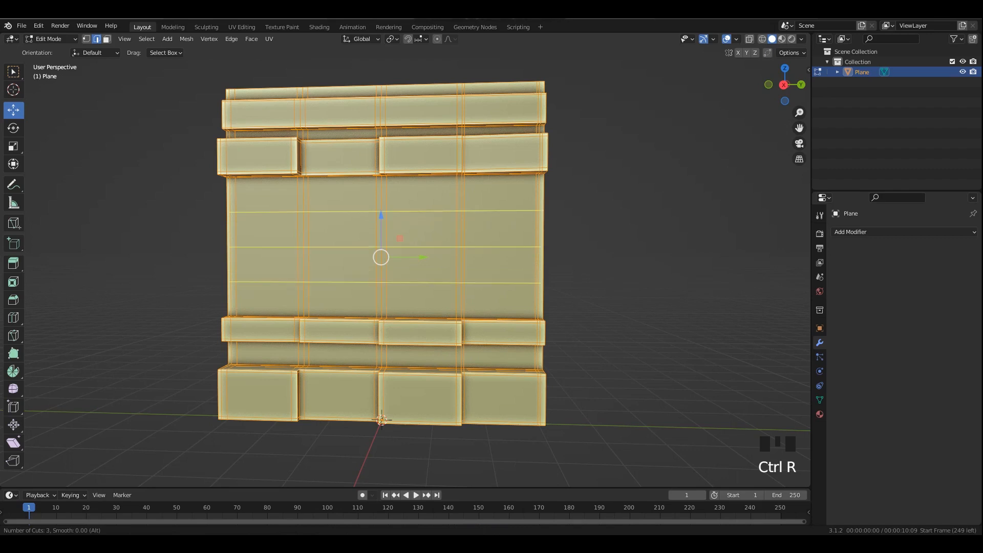
pyautogui.click(410, 246)
pyautogui.rightClick(409, 246)
pyautogui.press('Tab')
# Add two evenly spaced horizontal loop cuts through the bottom block row and one through the upper block row.
pyautogui.keyDown('shift'); pyautogui.moveTo(410, 246); pyautogui.dragTo(411, 169, button='middle'); pyautogui.keyUp('shift')
pyautogui.moveTo(410, 169); pyautogui.dragTo(441, 168, button='middle')
pyautogui.press('Tab')
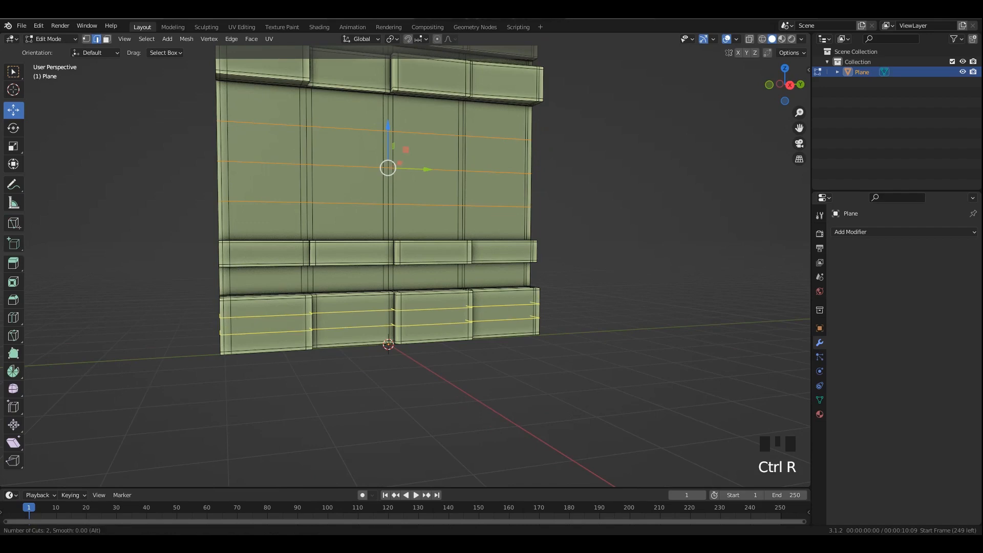
pyautogui.click(397, 317)
pyautogui.rightClick(397, 318)
pyautogui.keyDown('shift'); pyautogui.moveTo(397, 318); pyautogui.dragTo(404, 455, button='middle'); pyautogui.keyUp('shift')
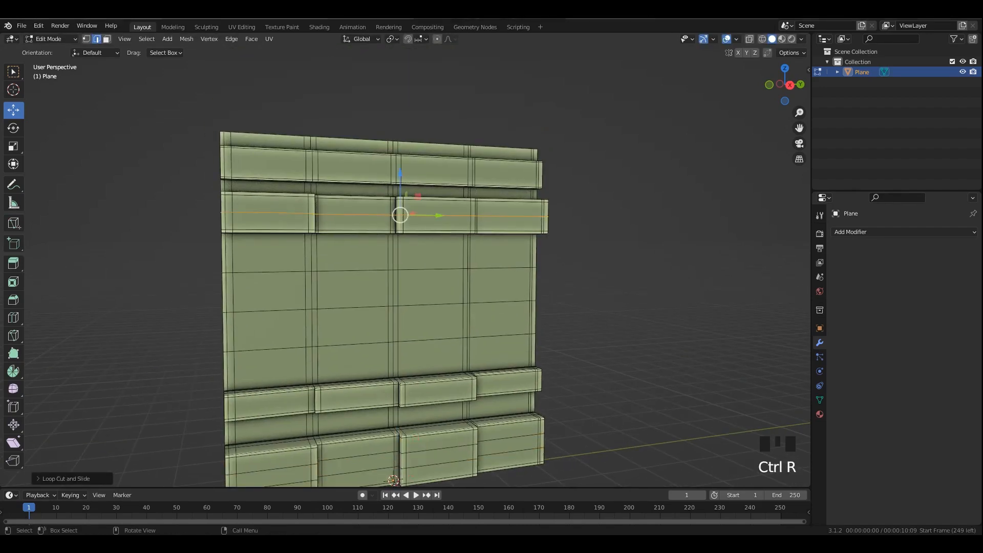
# Apply the wall's transforms in Object Mode and save the file.
pyautogui.press('Tab')
pyautogui.hotkey('ctrl', 'a')
pyautogui.click(463, 266)
pyautogui.moveTo(464, 266); pyautogui.dragTo(420, 265, button='middle')
pyautogui.hotkey('ctrl', 's')
# Set the wall's origin to its geometry.
pyautogui.rightClick(464, 255)
pyautogui.moveTo(463, 291)
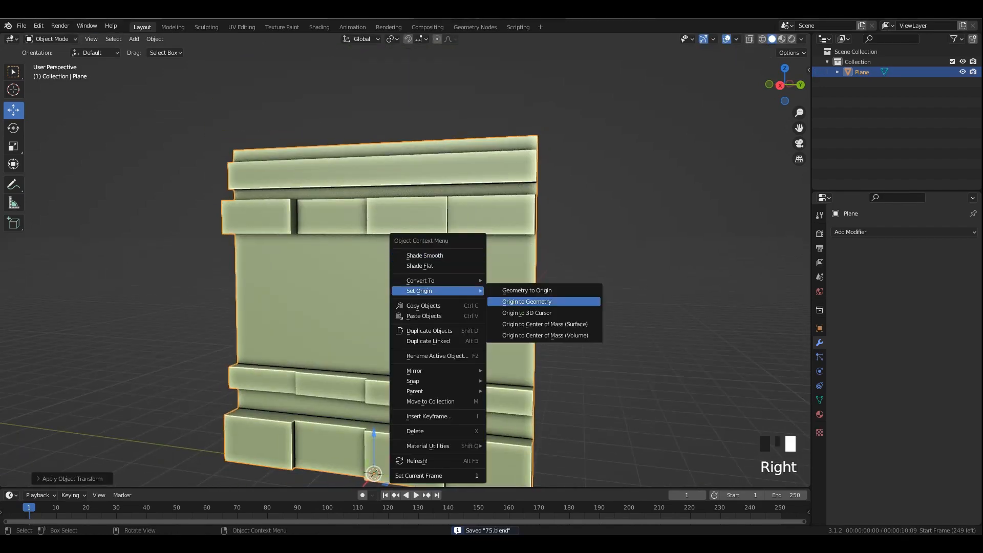
pyautogui.click(527, 301)
pyautogui.moveTo(526, 301); pyautogui.dragTo(512, 307, button='middle')
# Examine the UV layout of the whole wall mesh in the UV Editing workspace, then return to the Layout workspace.
pyautogui.press('Tab')
pyautogui.press('a')
pyautogui.click(241, 27)
pyautogui.press('`')
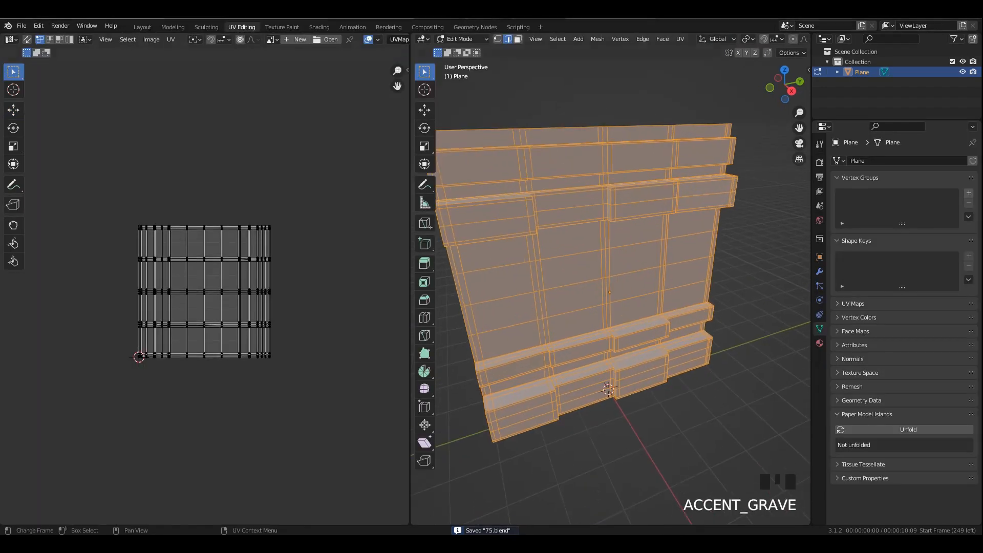
pyautogui.scroll(2, 198, 289)
pyautogui.press('a')
pyautogui.rightClick(200, 291)
pyautogui.click(204, 291)
pyautogui.moveTo(660, 307); pyautogui.dragTo(633, 296, button='middle')
pyautogui.scroll(3, 201, 301)
pyautogui.rightClick(201, 301)
pyautogui.press('Tab')
pyautogui.click(143, 27)
# Apply the wall's object transforms again and save the file.
pyautogui.moveTo(427, 279); pyautogui.dragTo(466, 206, button='middle')
pyautogui.press('Tab')
pyautogui.press('Tab')
pyautogui.scroll(-1, 439, 279)
pyautogui.click(466, 206)
pyautogui.hotkey('ctrl', 'a')
pyautogui.click(436, 206)
# Add a Multiresolution modifier to the wall and subdivide it to level 5.
pyautogui.click(903, 231)
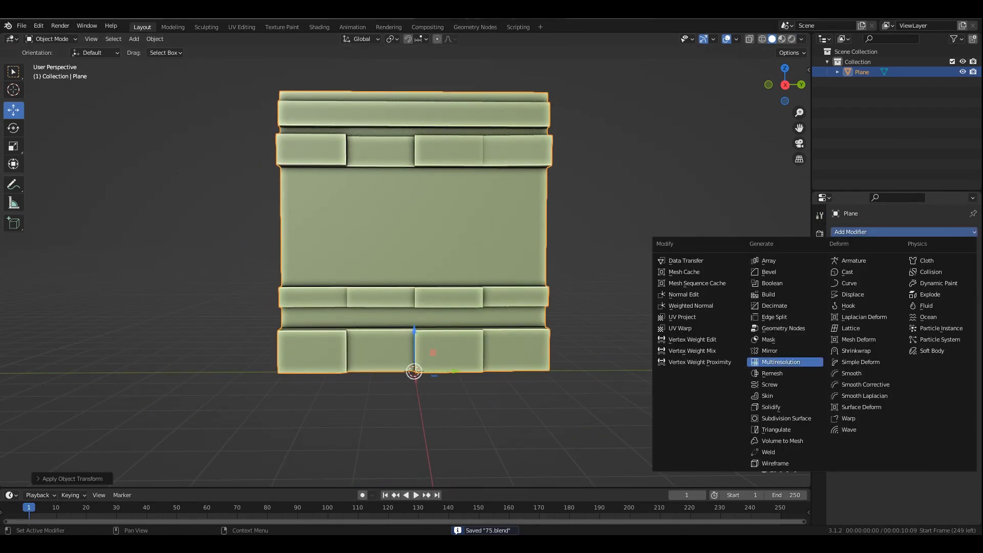
pyautogui.click(783, 361)
pyautogui.click(903, 339)
pyautogui.click(903, 339)
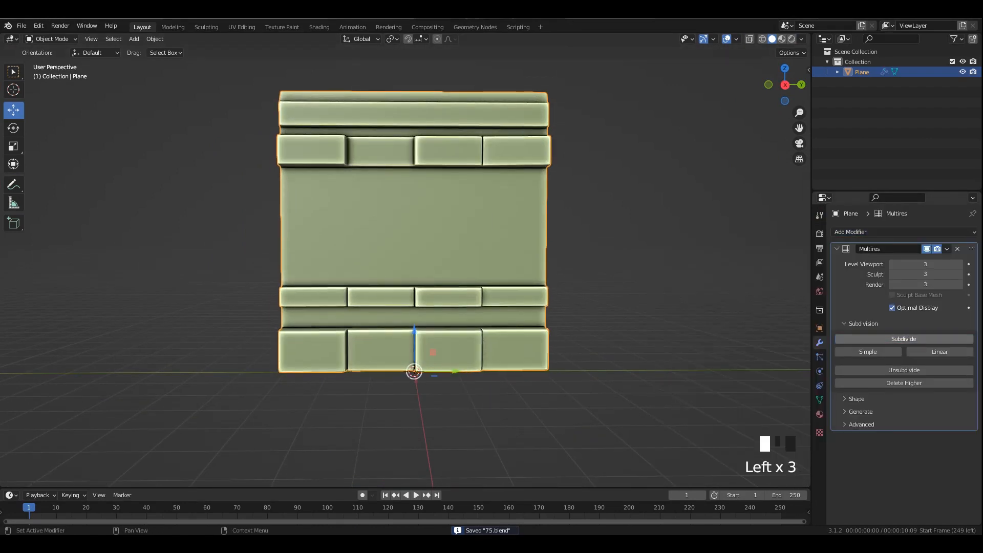
pyautogui.click(645, 276)
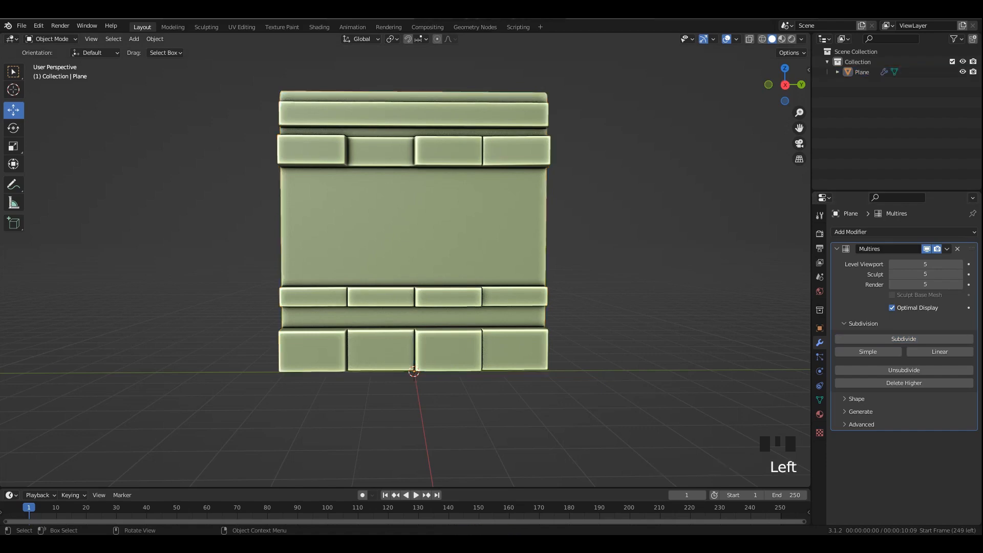
# Reselect the wall, reapply its transforms and open it in the Sculpting workspace.
pyautogui.moveTo(511, 256); pyautogui.dragTo(573, 256, button='middle')
pyautogui.click(461, 226)
pyautogui.moveTo(512, 230)
pyautogui.mouseDown(button='middle')
pyautogui.moveTo(492, 243)
pyautogui.moveTo(389, 255)
pyautogui.moveTo(389, 307)
pyautogui.mouseUp(button='middle')
pyautogui.hotkey('ctrl', 'a')
pyautogui.press('Return')
pyautogui.click(206, 27)
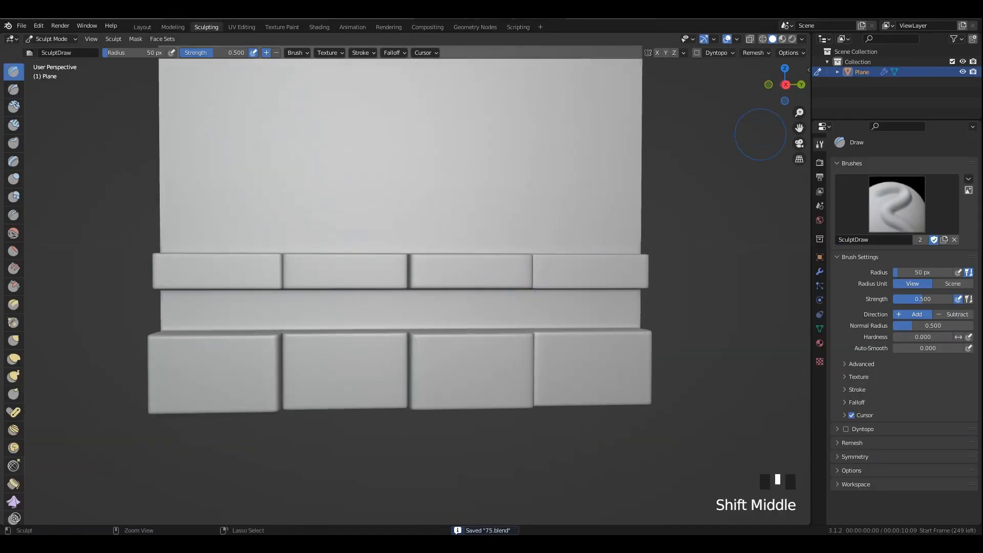
# Set viewport shading to Random colour, World background and cavity type Both, with world-space ridge and valley 2.500 and screen-space ridge and valley 2.000.
pyautogui.click(801, 39)
pyautogui.click(800, 167)
pyautogui.click(800, 194)
pyautogui.click(744, 257)
pyautogui.click(835, 258)
pyautogui.click(834, 302)
pyautogui.moveTo(768, 280); pyautogui.dragTo(819, 280)
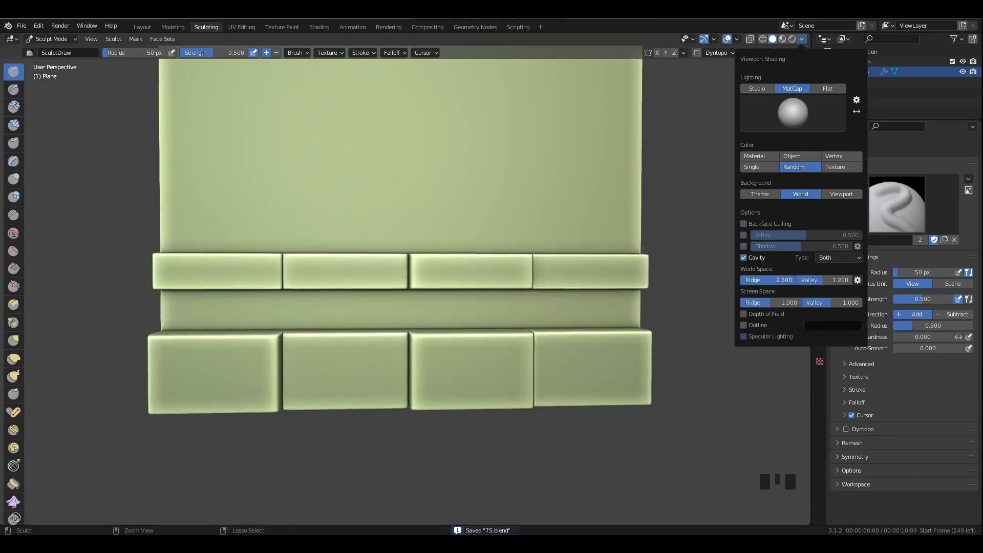
pyautogui.click(802, 39)
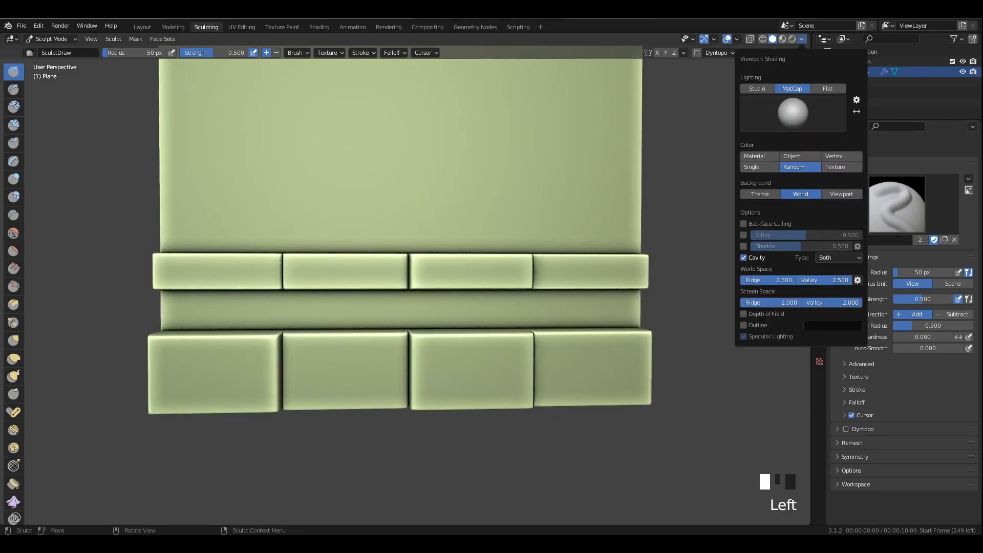
# Choose an orange-brown clay matcap for the sculpting viewport and save the file.
pyautogui.click(792, 112)
pyautogui.click(674, 182)
pyautogui.click(792, 113)
pyautogui.click(643, 182)
pyautogui.scroll(-2, 497, 153)
pyautogui.keyDown('shift'); pyautogui.moveTo(496, 148); pyautogui.dragTo(502, 212, button='middle'); pyautogui.keyUp('shift')
pyautogui.moveTo(501, 213); pyautogui.dragTo(475, 203, button='middle')
pyautogui.hotkey('ctrl', 's')
pyautogui.keyDown('shift'); pyautogui.moveTo(459, 184); pyautogui.dragTo(458, 199, button='middle'); pyautogui.keyUp('shift')
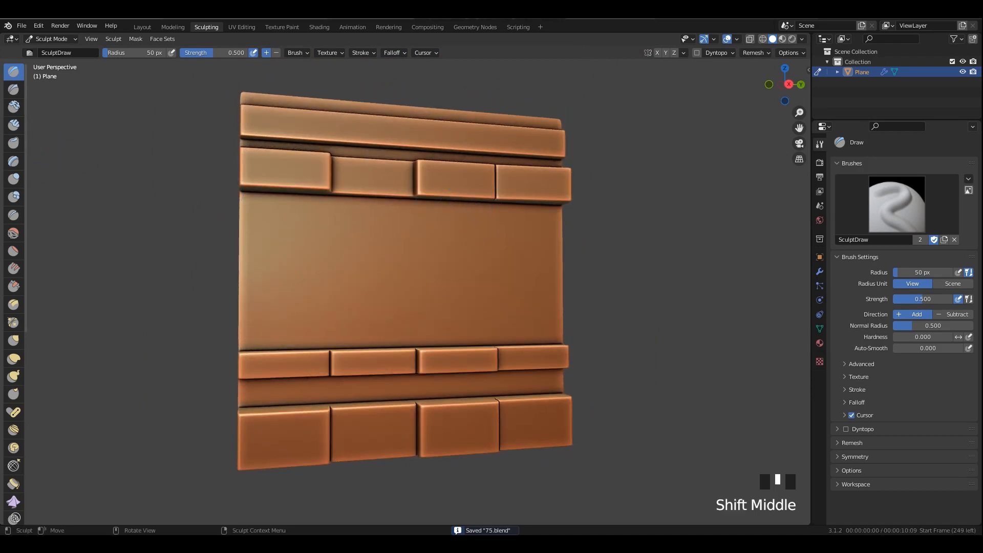
# Widen the sculpting tool shelf to two brush columns and undo the last two changes.
pyautogui.moveTo(26, 205); pyautogui.dragTo(46, 205)
pyautogui.moveTo(392, 190); pyautogui.dragTo(348, 189, button='middle')
pyautogui.moveTo(338, 171)
pyautogui.keyDown('shift'); pyautogui.mouseDown(button='middle')
pyautogui.moveTo(327, 248)
pyautogui.moveTo(351, 233)
pyautogui.moveTo(390, 235)
pyautogui.moveTo(390, 263)
pyautogui.moveTo(444, 247)
pyautogui.moveTo(414, 172)
pyautogui.moveTo(435, 221)
pyautogui.mouseUp(button='middle'); pyautogui.keyUp('shift')
pyautogui.scroll(3, 333, 253)
pyautogui.scroll(2, 335, 246)
pyautogui.hotkey('ctrl', 'z')
pyautogui.scroll(-2, 391, 235)
pyautogui.hotkey('ctrl', 'z')
pyautogui.scroll(-2, 465, 236)
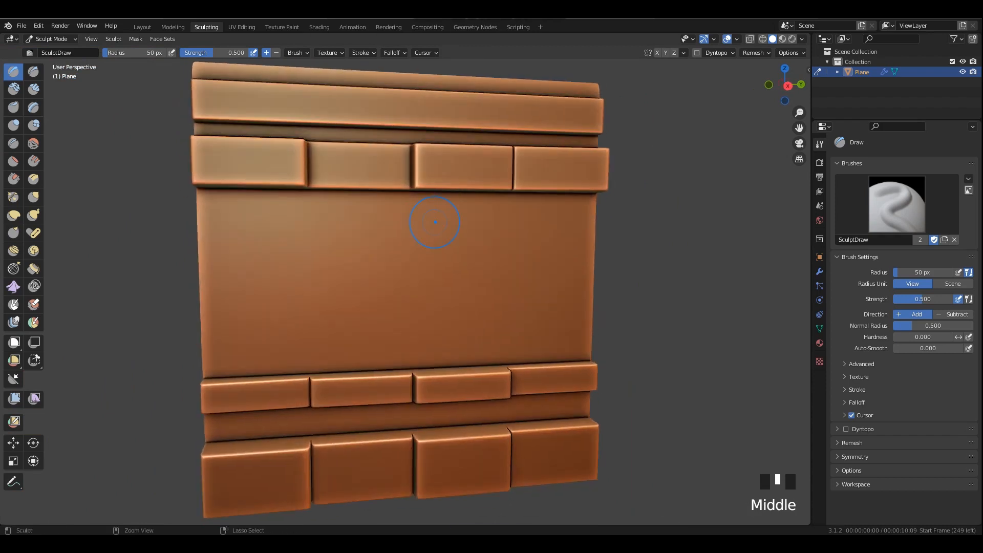
pyautogui.moveTo(362, 189)
pyautogui.mouseDown(button='middle')
pyautogui.moveTo(363, 179)
pyautogui.moveTo(387, 233)
pyautogui.mouseUp(button='middle')
pyautogui.moveTo(387, 233); pyautogui.dragTo(378, 236, button='middle')
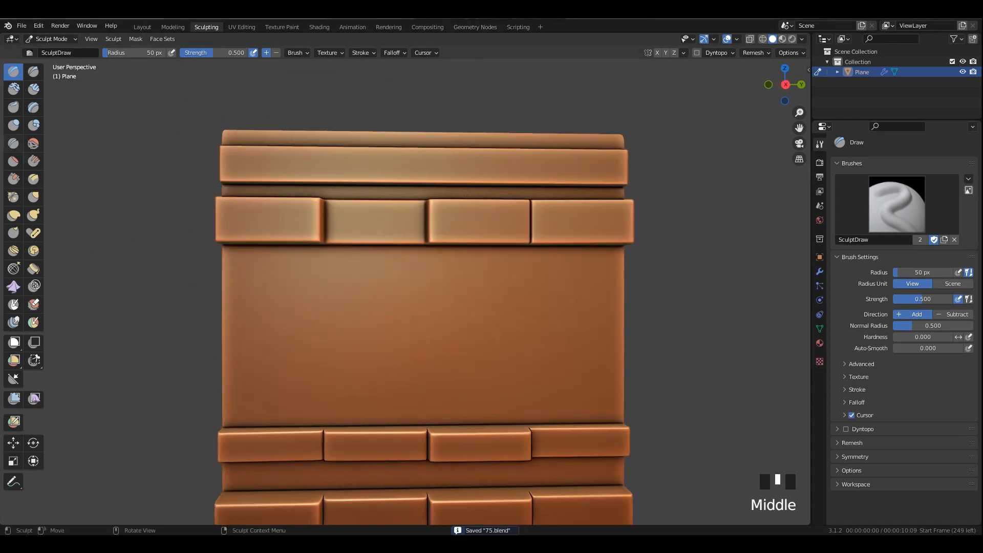
pyautogui.click(13, 143)
pyautogui.click(897, 205)
pyautogui.click(13, 179)
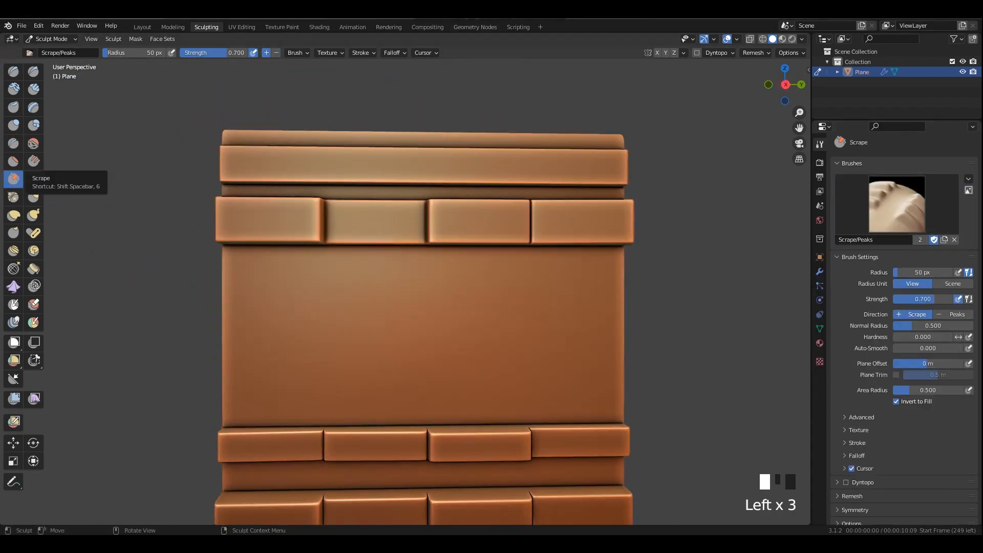
# Choose the Orb_Rock_Noise brush for the Draw tool, align the view to Right Orthographic and set the brush radius to 218 px.
pyautogui.click(14, 71)
pyautogui.click(897, 205)
pyautogui.click(649, 309)
pyautogui.moveTo(478, 246)
pyautogui.keyDown('alt'); pyautogui.mouseDown(button='middle')
pyautogui.moveTo(417, 281)
pyautogui.moveTo(431, 259)
pyautogui.mouseUp(button='middle'); pyautogui.keyUp('alt')
pyautogui.press('f')
pyautogui.click(520, 267)
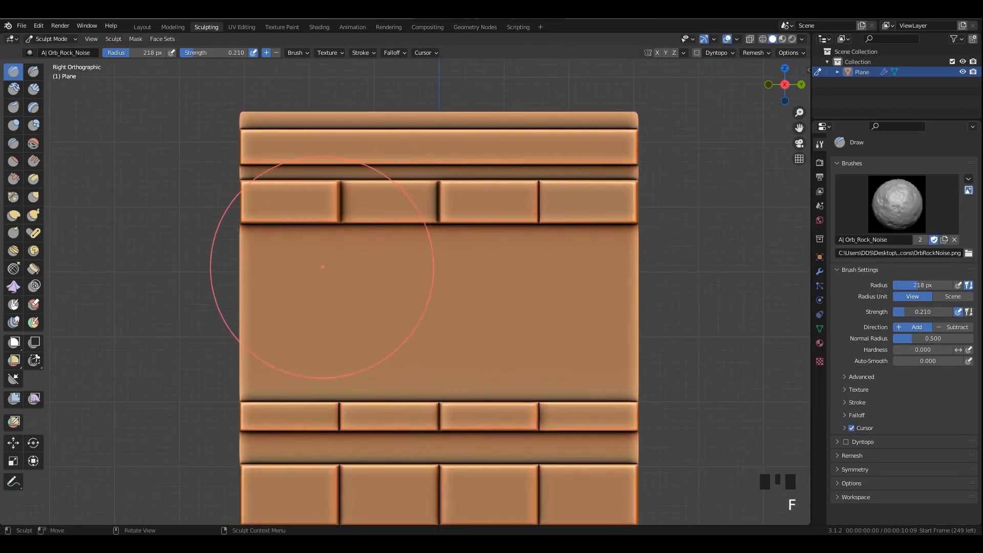
# Undo a test stroke and carve rock-noise detail into the central panel with the Orb_Rock_Noise brush.
pyautogui.moveTo(322, 267)
pyautogui.mouseDown()
pyautogui.moveTo(353, 251)
pyautogui.moveTo(354, 279)
pyautogui.mouseUp()
pyautogui.hotkey('ctrl', 'z')
pyautogui.press('e')
pyautogui.click(285, 278)
pyautogui.click(512, 300)
pyautogui.keyDown('shift'); pyautogui.moveTo(513, 300); pyautogui.dragTo(522, 279, button='middle'); pyautogui.keyUp('shift')
pyautogui.keyDown('ctrl'); pyautogui.moveTo(328, 193); pyautogui.dragTo(427, 194); pyautogui.keyUp('ctrl')
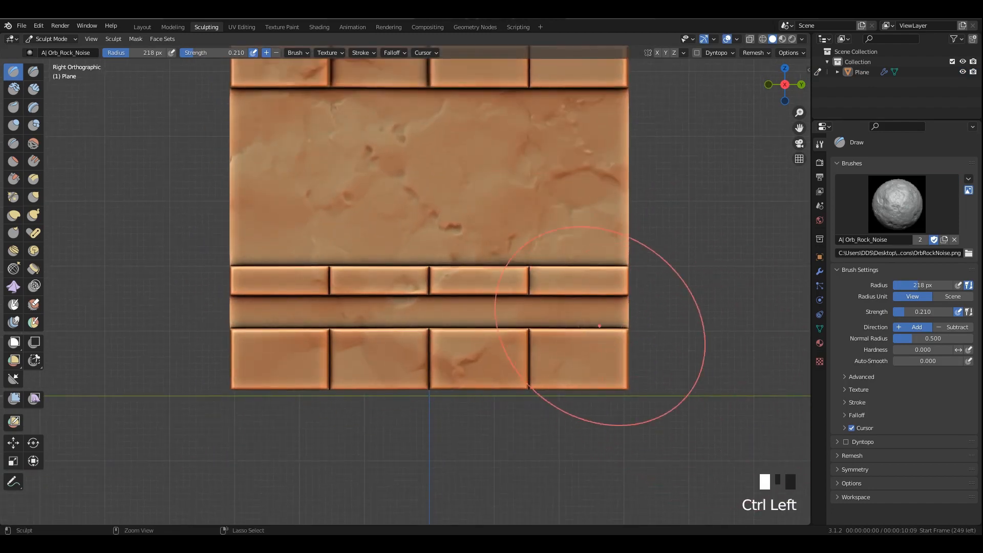
# Sculpt rock-noise detail over the lower block rows, the recessed bands and the upper block row.
pyautogui.keyDown('ctrl'); pyautogui.moveTo(239, 374); pyautogui.dragTo(406, 494); pyautogui.keyUp('ctrl')
pyautogui.keyDown('shift'); pyautogui.moveTo(551, 134); pyautogui.dragTo(538, 252, button='middle'); pyautogui.keyUp('shift')
pyautogui.moveTo(537, 253)
pyautogui.keyDown('ctrl'); pyautogui.mouseDown()
pyautogui.moveTo(460, 154)
pyautogui.moveTo(389, 143)
pyautogui.mouseUp(); pyautogui.keyUp('ctrl')
pyautogui.keyDown('shift'); pyautogui.moveTo(415, 307); pyautogui.dragTo(415, 232, button='middle'); pyautogui.keyUp('shift')
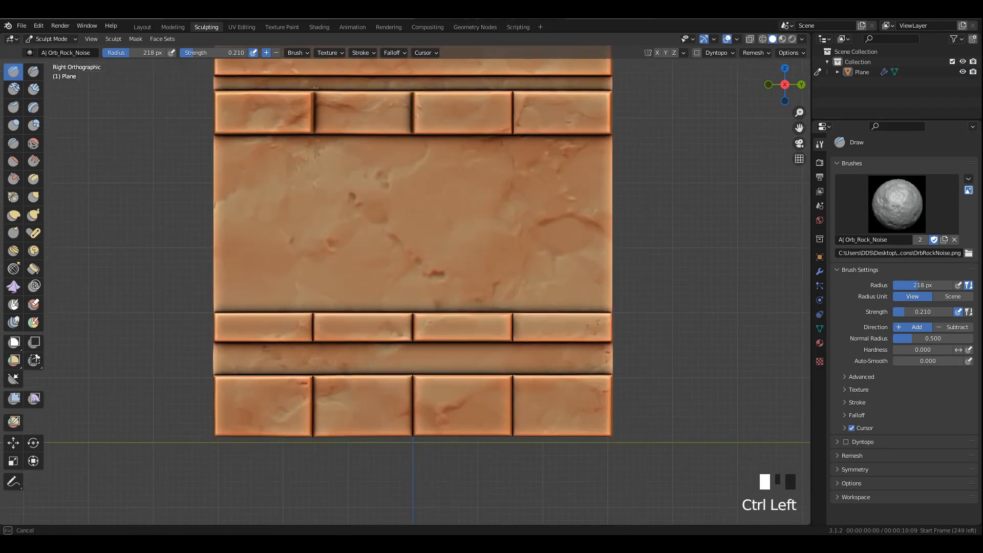
pyautogui.moveTo(275, 374)
pyautogui.mouseDown()
pyautogui.moveTo(527, 416)
pyautogui.moveTo(603, 317)
pyautogui.mouseUp()
# Carve additional rock-noise detail into the wall's front face from an angled view.
pyautogui.moveTo(603, 318); pyautogui.dragTo(460, 307, button='middle')
pyautogui.keyDown('shift'); pyautogui.moveTo(461, 307); pyautogui.dragTo(440, 314, button='middle'); pyautogui.keyUp('shift')
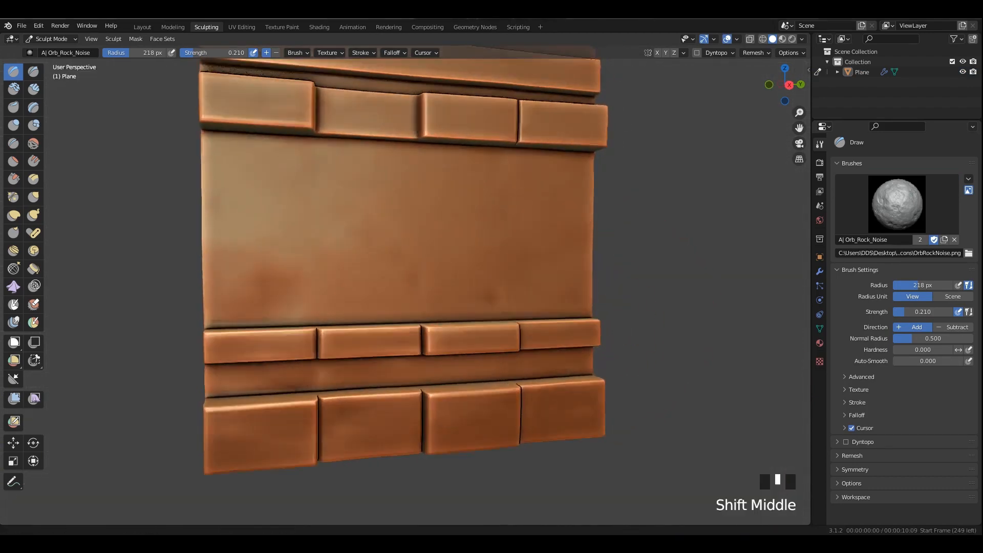
pyautogui.scroll(3, 440, 314)
pyautogui.moveTo(439, 315)
pyautogui.keyDown('ctrl'); pyautogui.mouseDown()
pyautogui.moveTo(286, 307)
pyautogui.moveTo(588, 351)
pyautogui.mouseUp(); pyautogui.keyUp('ctrl')
# Add rock-noise detail to the top faces of the lower narrow band and the bottom block row.
pyautogui.moveTo(588, 351); pyautogui.dragTo(588, 307, button='middle')
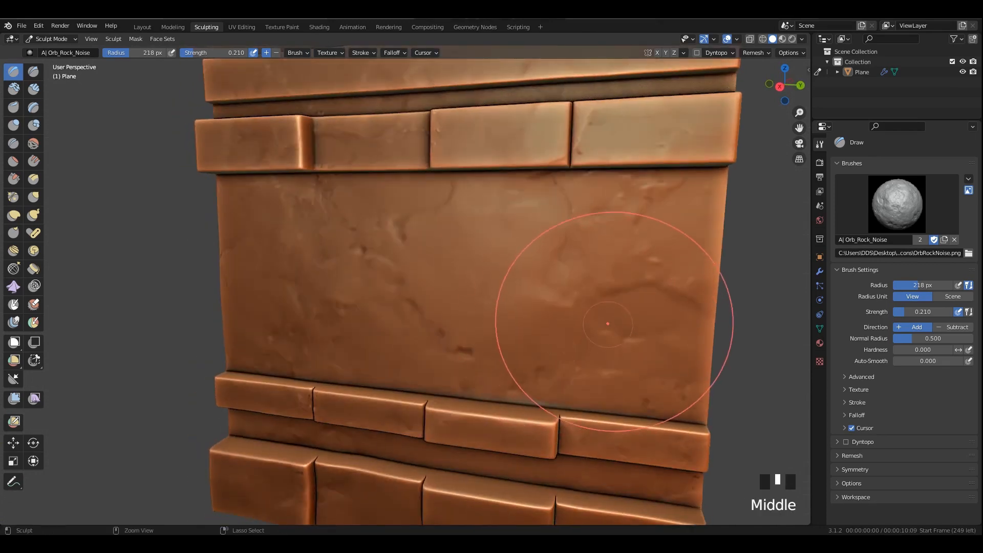
pyautogui.scroll(-1, 713, 444)
pyautogui.scroll(2, 576, 367)
pyautogui.moveTo(480, 307); pyautogui.dragTo(480, 334, button='middle')
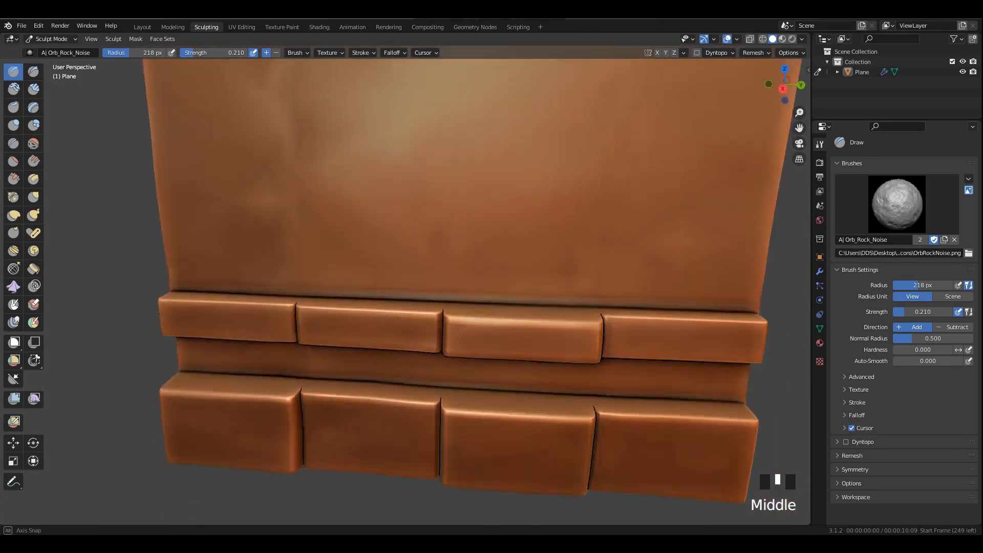
pyautogui.scroll(2, 480, 334)
pyautogui.keyDown('shift'); pyautogui.moveTo(404, 342); pyautogui.dragTo(302, 297, button='middle'); pyautogui.keyUp('shift')
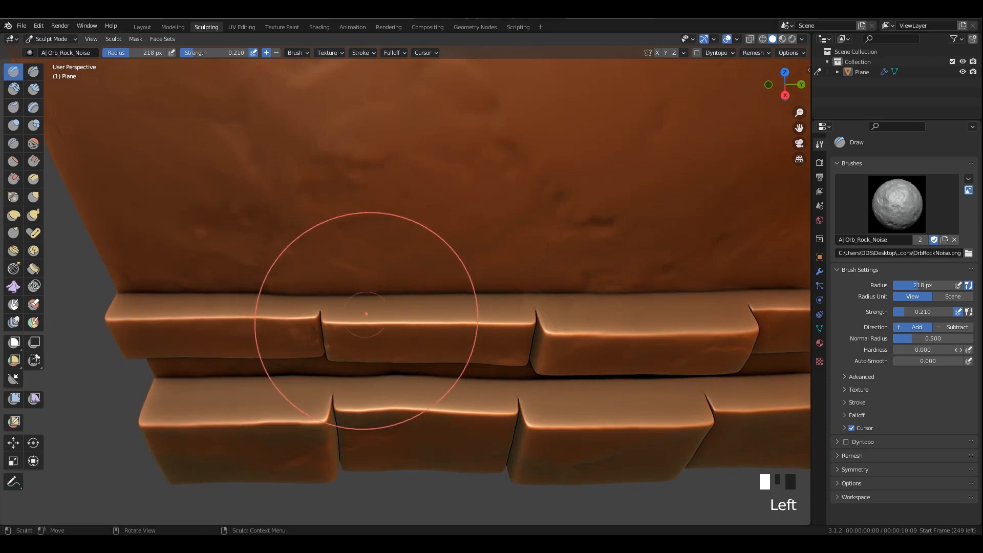
pyautogui.keyDown('shift'); pyautogui.moveTo(366, 313); pyautogui.dragTo(417, 287, button='middle'); pyautogui.keyUp('shift')
pyautogui.click(418, 287)
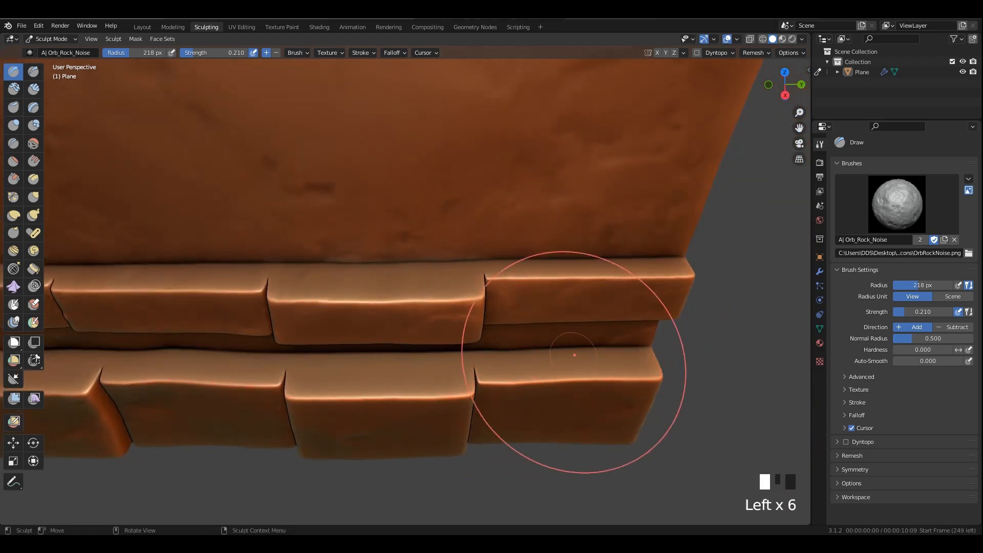
# Set the brush strength to 0.358 and add stronger rock-noise detail to the ledges and edges of the bottom block row.
pyautogui.scroll(2, 596, 299)
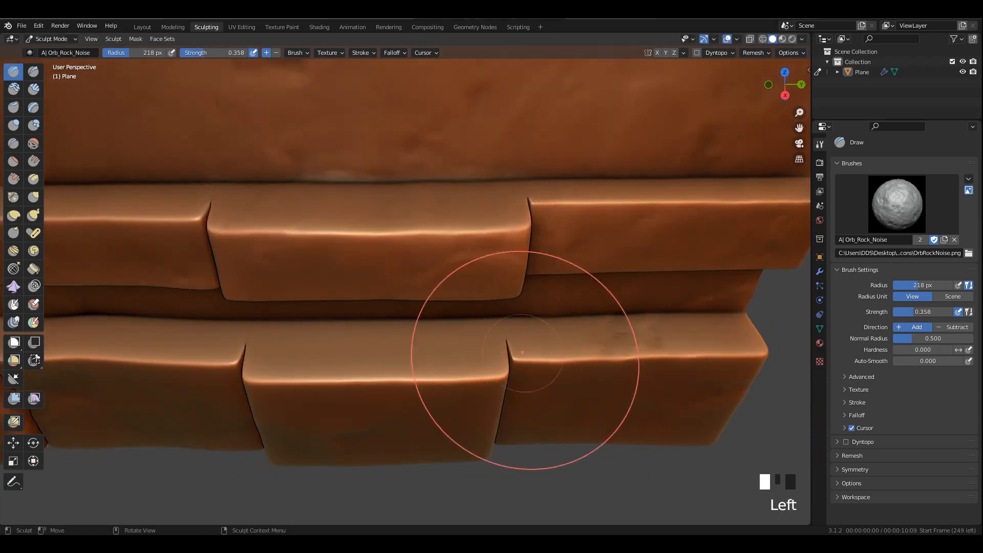
pyautogui.scroll(-3, 259, 382)
pyautogui.moveTo(259, 382); pyautogui.dragTo(461, 287, button='middle')
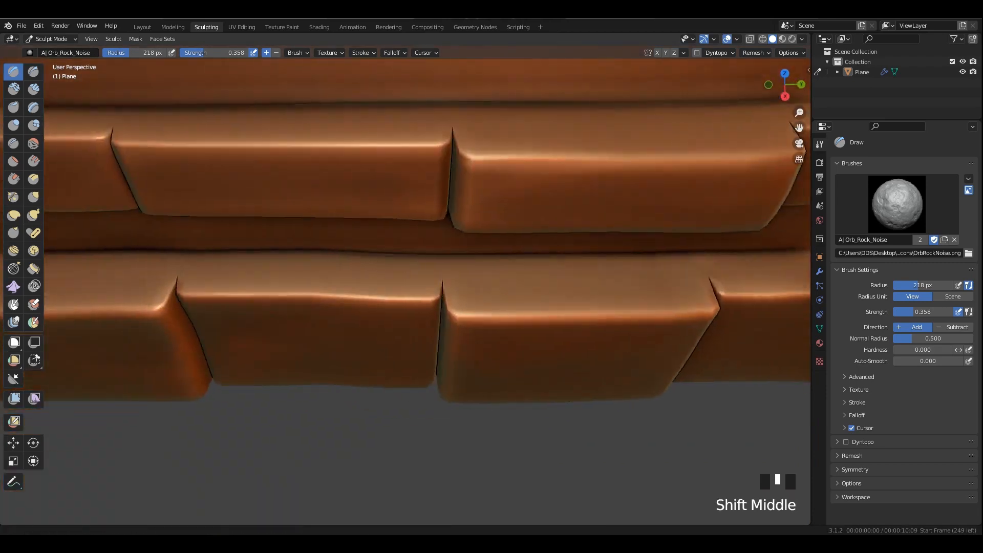
pyautogui.moveTo(460, 286); pyautogui.dragTo(529, 316)
pyautogui.moveTo(616, 401); pyautogui.dragTo(563, 273, button='middle')
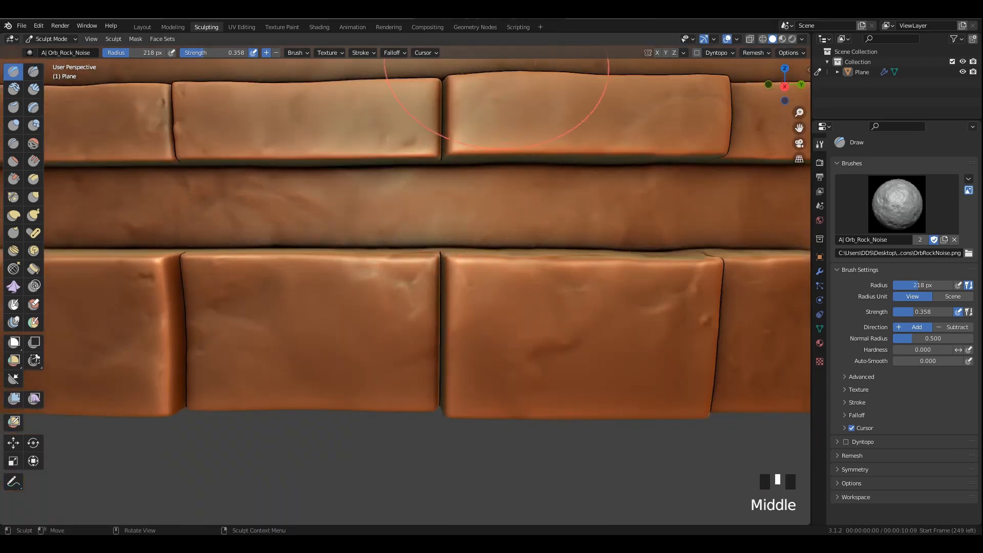
pyautogui.scroll(-3, 339, 285)
pyautogui.keyDown('shift'); pyautogui.scroll(2, 382, 263); pyautogui.keyUp('shift')
pyautogui.scroll(2, 219, 273)
pyautogui.moveTo(387, 317); pyautogui.dragTo(340, 307, button='middle')
pyautogui.scroll(2, 340, 270)
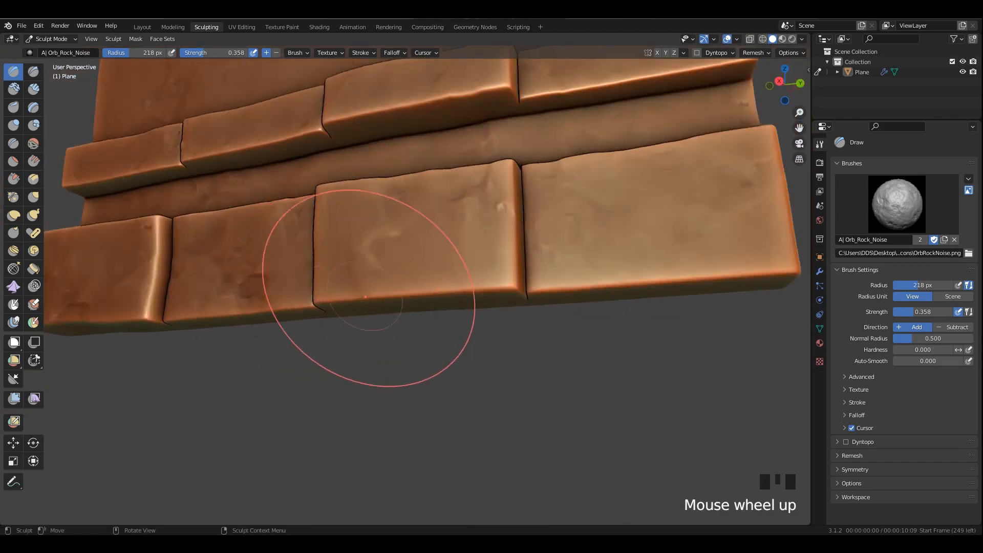
# Add rock-noise detail to the upper block row, then reduce the strength to 0.194 for the wide band above it.
pyautogui.moveTo(340, 269); pyautogui.dragTo(460, 329, button='middle')
pyautogui.scroll(-2, 450, 186)
pyautogui.moveTo(461, 277); pyautogui.dragTo(312, 281, button='middle')
pyautogui.scroll(1, 406, 307)
pyautogui.keyDown('shift'); pyautogui.moveTo(419, 252); pyautogui.dragTo(355, 261, button='middle'); pyautogui.keyUp('shift')
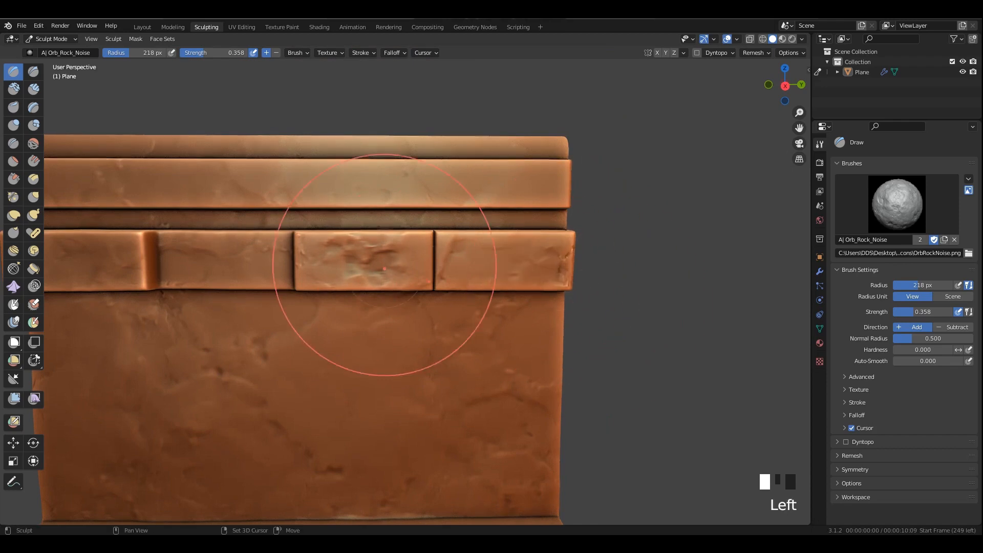
pyautogui.keyDown('shift'); pyautogui.moveTo(384, 268); pyautogui.dragTo(217, 265, button='middle'); pyautogui.keyUp('shift')
pyautogui.keyDown('shift'); pyautogui.moveTo(281, 191); pyautogui.dragTo(232, 220, button='middle'); pyautogui.keyUp('shift')
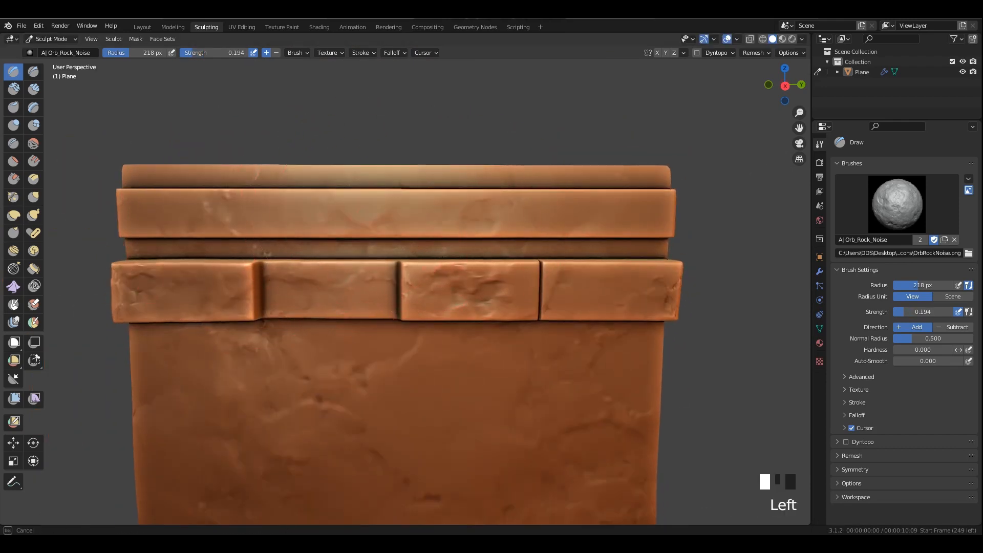
pyautogui.moveTo(632, 214); pyautogui.dragTo(607, 218)
# Switch to the Draw Sharp brush with an 11 px radius and carve a curved crack down the panel's lower-right area to the ledge.
pyautogui.scroll(-3, 517, 256)
pyautogui.keyDown('shift'); pyautogui.moveTo(447, 311); pyautogui.dragTo(447, 243, button='middle'); pyautogui.keyUp('shift')
pyautogui.scroll(2, 445, 243)
pyautogui.keyDown('shift'); pyautogui.moveTo(358, 253); pyautogui.dragTo(366, 220, button='middle'); pyautogui.keyUp('shift')
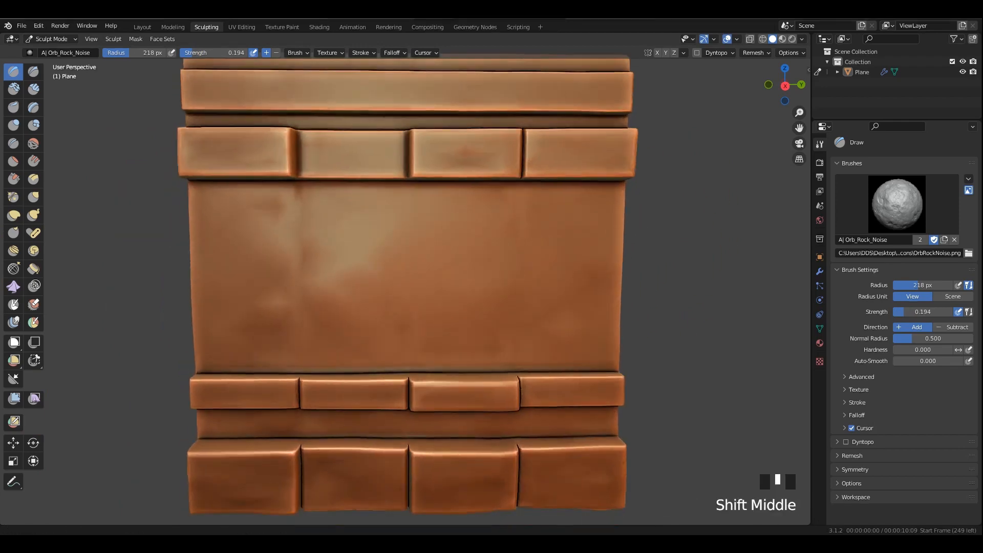
pyautogui.moveTo(294, 228); pyautogui.dragTo(292, 218, button='middle')
pyautogui.click(34, 71)
pyautogui.scroll(2, 410, 256)
pyautogui.keyDown('shift'); pyautogui.moveTo(410, 256); pyautogui.dragTo(460, 220, button='middle'); pyautogui.keyUp('shift')
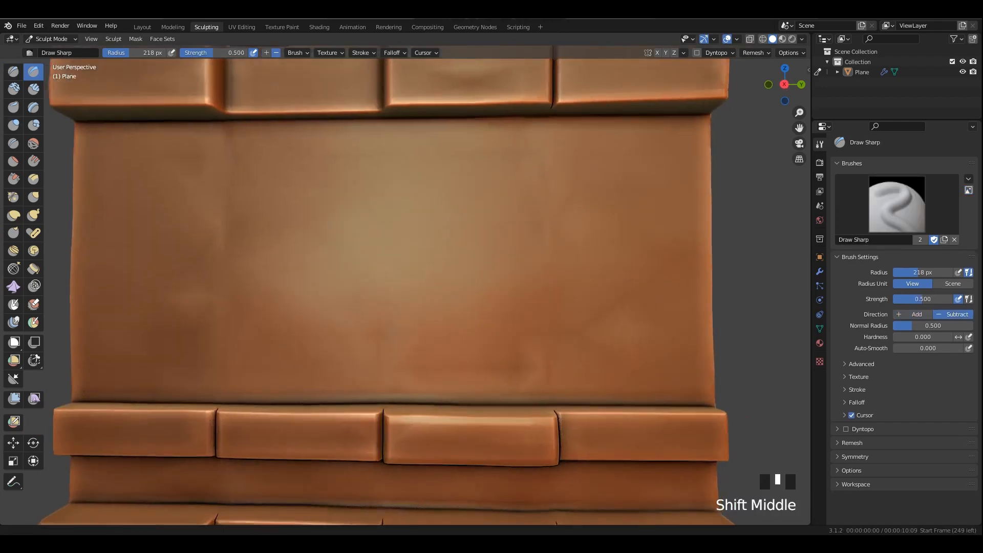
pyautogui.press('f')
pyautogui.click(523, 222)
pyautogui.keyDown('shift'); pyautogui.moveTo(606, 272); pyautogui.dragTo(546, 239, button='middle'); pyautogui.keyUp('shift')
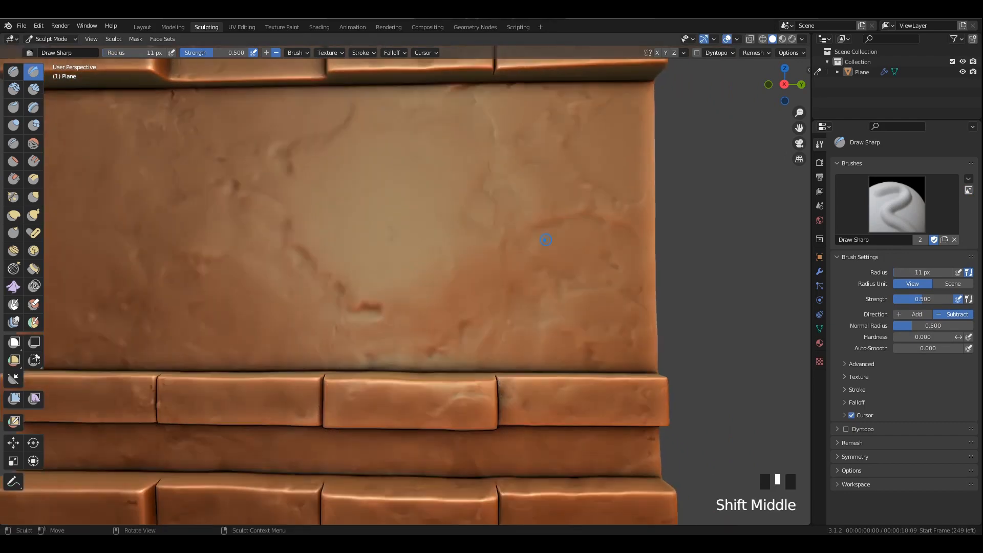
pyautogui.moveTo(547, 236); pyautogui.dragTo(545, 325)
pyautogui.scroll(1, 509, 348)
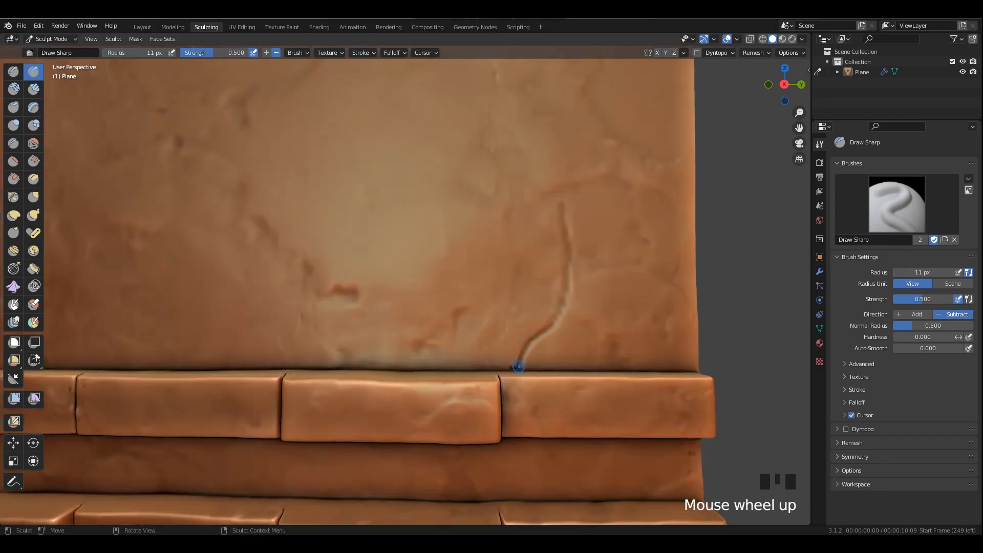
# Carve a side branch from the base of the crack toward the panel's right edge and smooth its end.
pyautogui.moveTo(518, 366); pyautogui.dragTo(619, 347)
pyautogui.hotkey('ctrl', 'z')
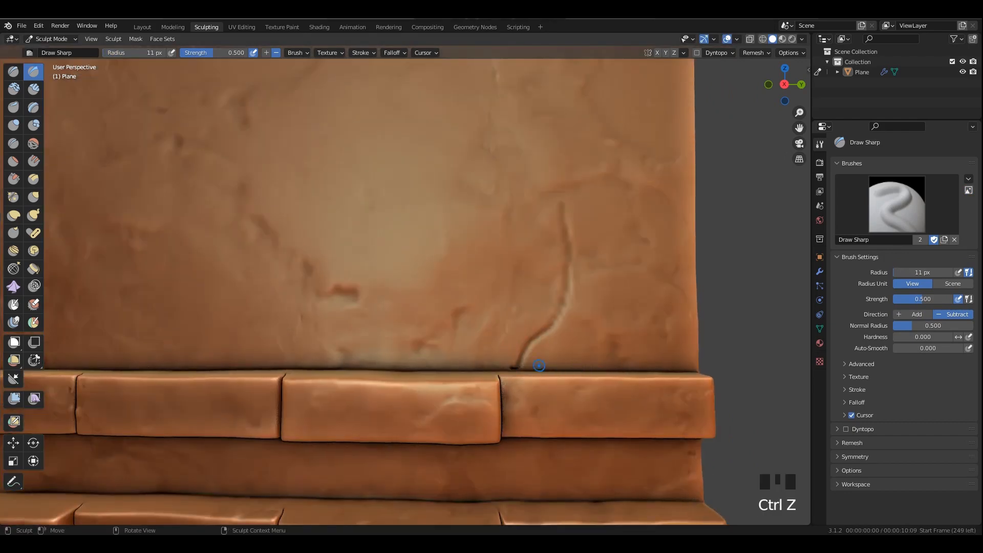
pyautogui.moveTo(537, 366); pyautogui.dragTo(517, 367)
pyautogui.keyDown('shift'); pyautogui.moveTo(609, 350); pyautogui.dragTo(589, 356); pyautogui.keyUp('shift')
pyautogui.scroll(-2, 588, 358)
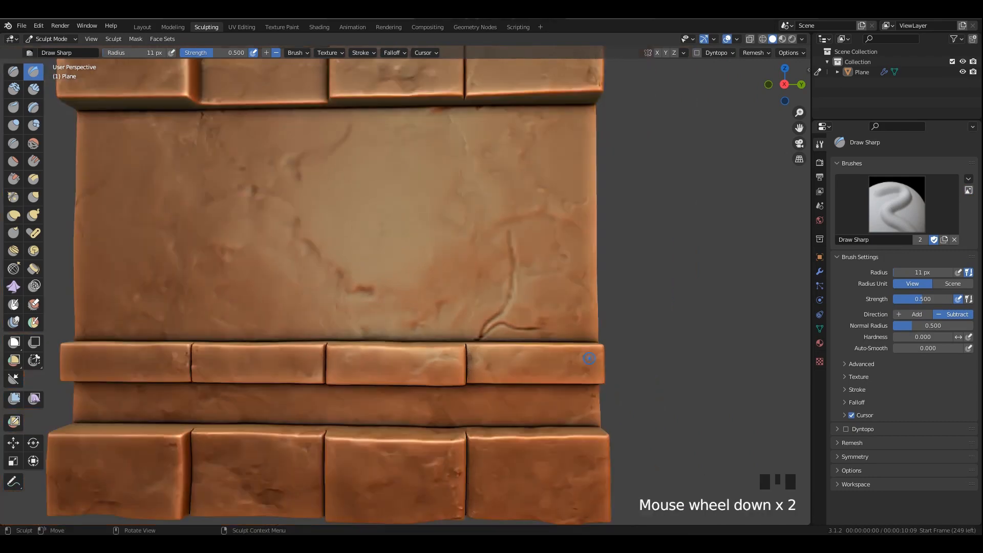
# Carve a diagonal crack across the panel's upper-left corner, from beneath the upper block row to the side edge.
pyautogui.keyDown('shift'); pyautogui.moveTo(527, 307); pyautogui.dragTo(587, 276, button='middle'); pyautogui.keyUp('shift')
pyautogui.scroll(-1, 588, 275)
pyautogui.scroll(2, 485, 292)
pyautogui.moveTo(443, 189)
pyautogui.keyDown('shift'); pyautogui.mouseDown(button='middle')
pyautogui.moveTo(484, 292)
pyautogui.moveTo(657, 366)
pyautogui.mouseUp(button='middle'); pyautogui.keyUp('shift')
pyautogui.scroll(3, 309, 179)
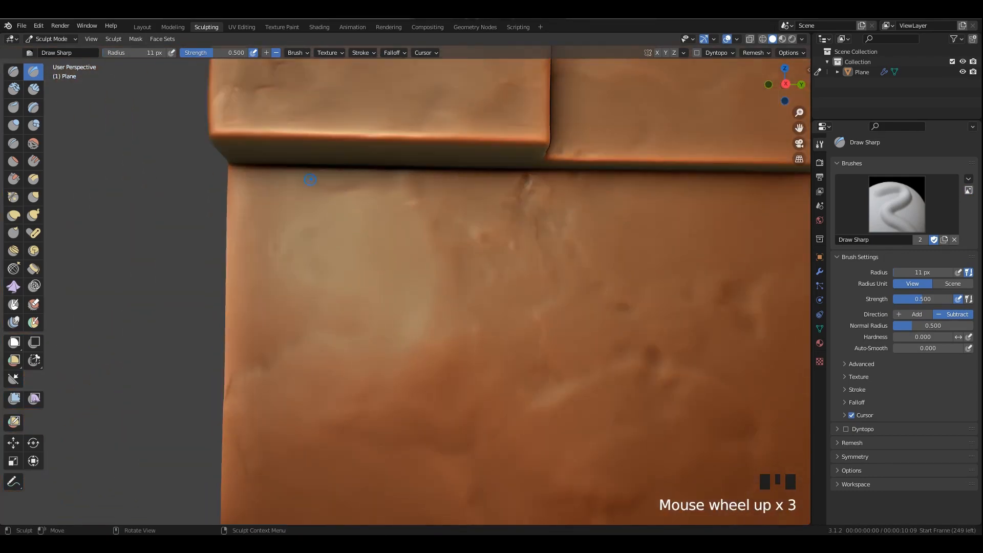
pyautogui.moveTo(309, 177); pyautogui.dragTo(281, 223)
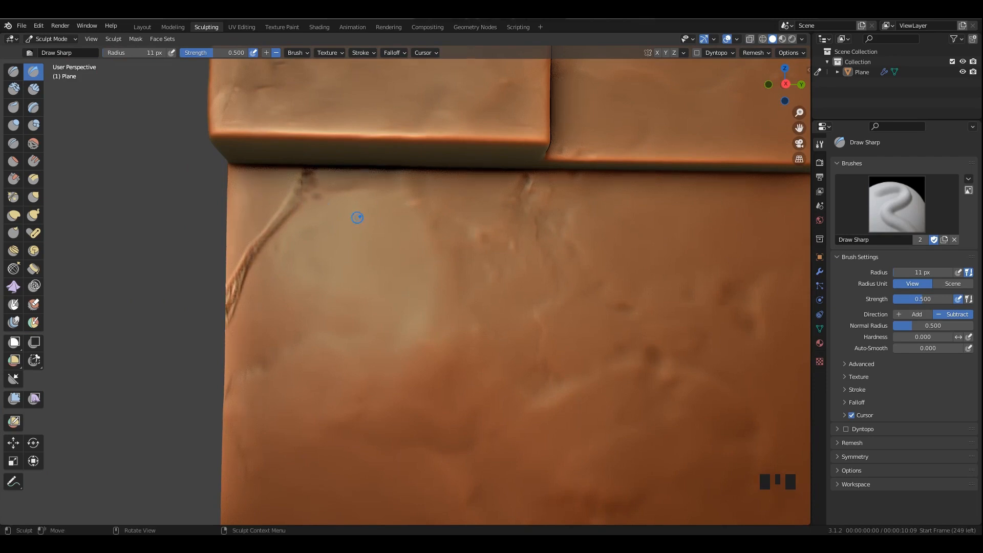
# Deepen the foot of the lower-right crack where its branches meet the ledge, redoing the unwanted stroke.
pyautogui.scroll(-4, 357, 218)
pyautogui.keyDown('shift'); pyautogui.moveTo(357, 217); pyautogui.dragTo(463, 266, button='middle'); pyautogui.keyUp('shift')
pyautogui.scroll(2, 426, 281)
pyautogui.scroll(1, 380, 296)
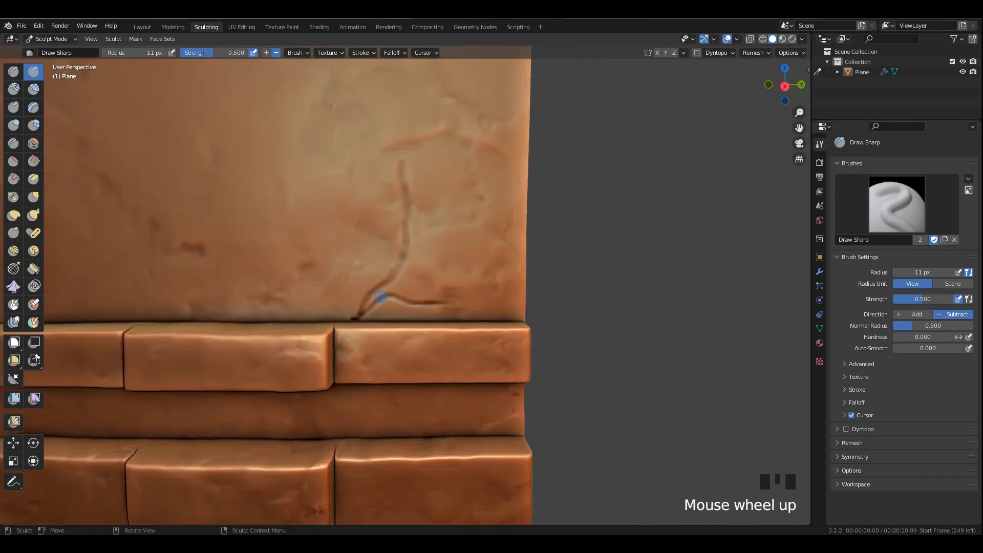
pyautogui.moveTo(380, 296); pyautogui.dragTo(358, 316)
pyautogui.scroll(-2, 359, 314)
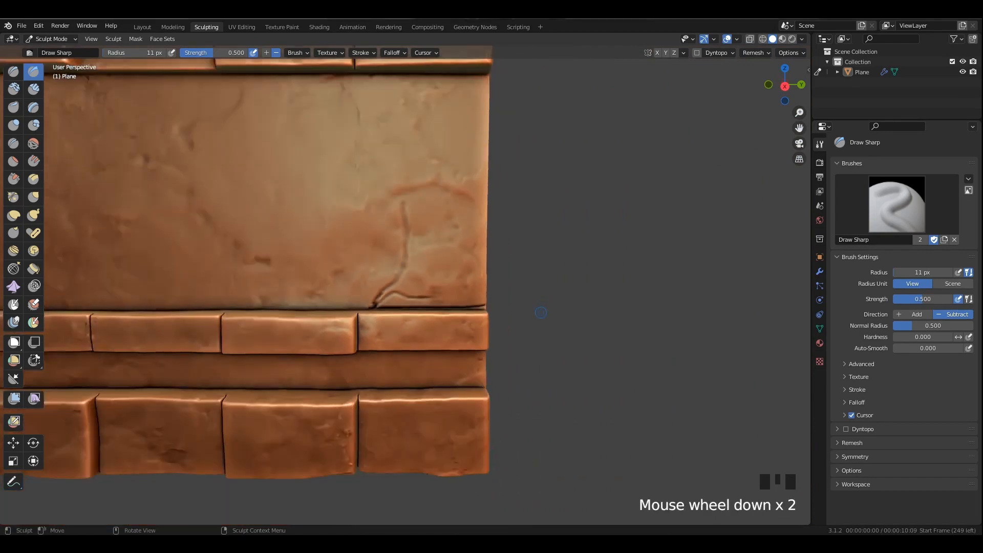
pyautogui.hotkey('ctrl', 'z')
pyautogui.scroll(2, 412, 292)
pyautogui.moveTo(412, 292); pyautogui.dragTo(414, 294)
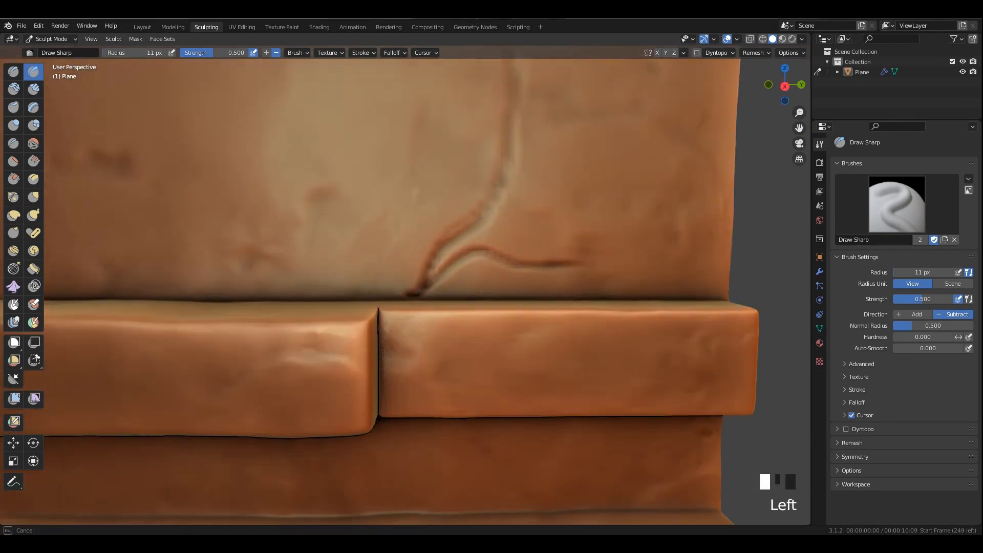
pyautogui.scroll(-8, 417, 266)
pyautogui.keyDown('shift'); pyautogui.moveTo(417, 266); pyautogui.dragTo(408, 267, button='middle'); pyautogui.keyUp('shift')
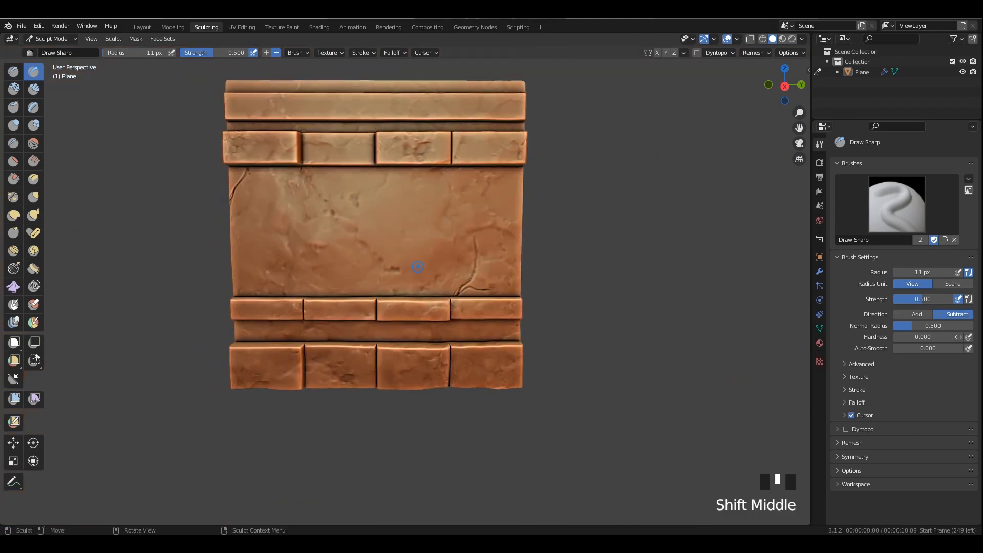
# Choose the Orb_Flatten_EdgeProtect scrape brush and set its radius to 80 px.
pyautogui.click(13, 162)
pyautogui.scroll(3, 647, 237)
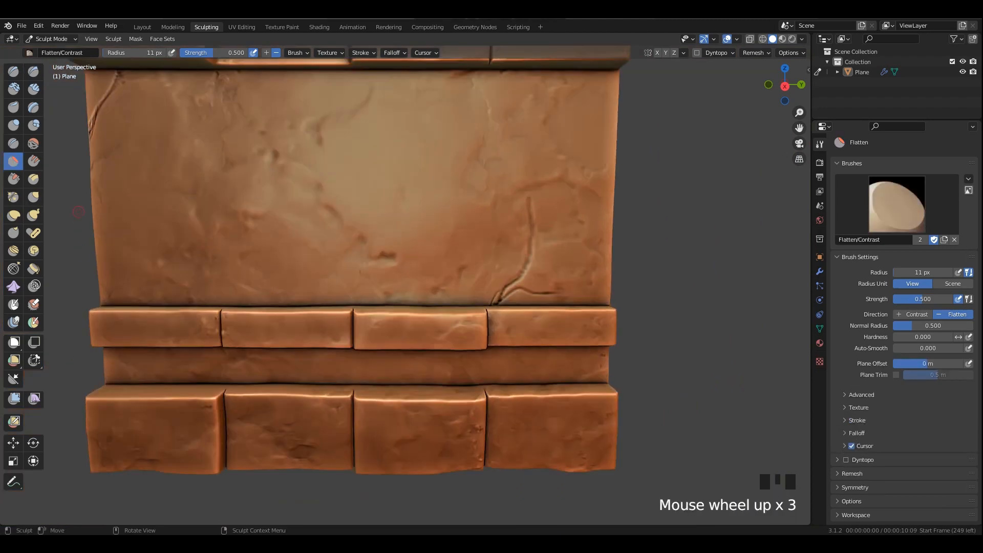
pyautogui.click(33, 179)
pyautogui.click(14, 179)
pyautogui.click(897, 204)
pyautogui.click(689, 258)
pyautogui.scroll(2, 548, 318)
pyautogui.scroll(1, 480, 288)
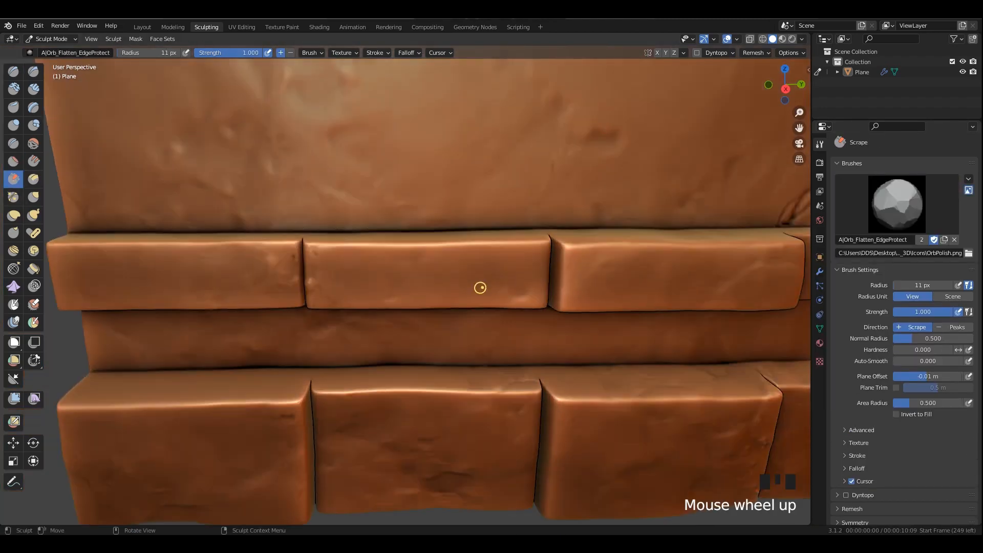
pyautogui.press('f')
pyautogui.click(565, 259)
# Chip the outer top corner and vertical edge of the lower narrow row's leftmost block, enlarging the brush radius to 115 px.
pyautogui.moveTo(517, 260); pyautogui.dragTo(561, 271, button='middle')
pyautogui.keyDown('shift'); pyautogui.moveTo(317, 256); pyautogui.dragTo(409, 263, button='middle'); pyautogui.keyUp('shift')
pyautogui.moveTo(358, 255); pyautogui.dragTo(373, 261, button='middle')
pyautogui.keyDown('shift'); pyautogui.moveTo(205, 301); pyautogui.dragTo(287, 253, button='middle'); pyautogui.keyUp('shift')
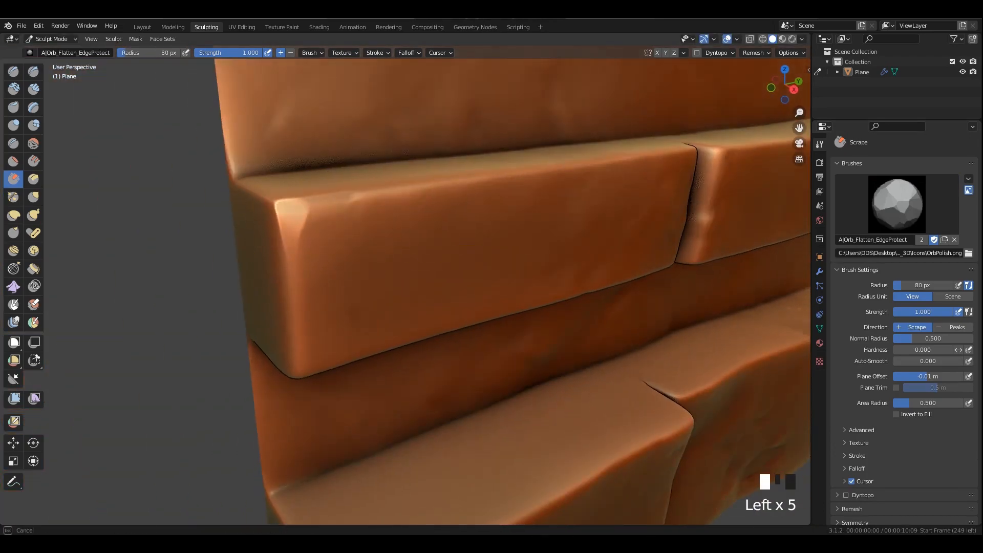
pyautogui.press('f')
pyautogui.moveTo(297, 210)
pyautogui.mouseDown()
pyautogui.moveTo(307, 217)
pyautogui.moveTo(289, 237)
pyautogui.mouseUp()
pyautogui.click(363, 216)
pyautogui.moveTo(295, 210)
pyautogui.mouseDown()
pyautogui.moveTo(287, 225)
pyautogui.moveTo(440, 197)
pyautogui.mouseUp()
pyautogui.moveTo(302, 236); pyautogui.dragTo(309, 200, button='middle')
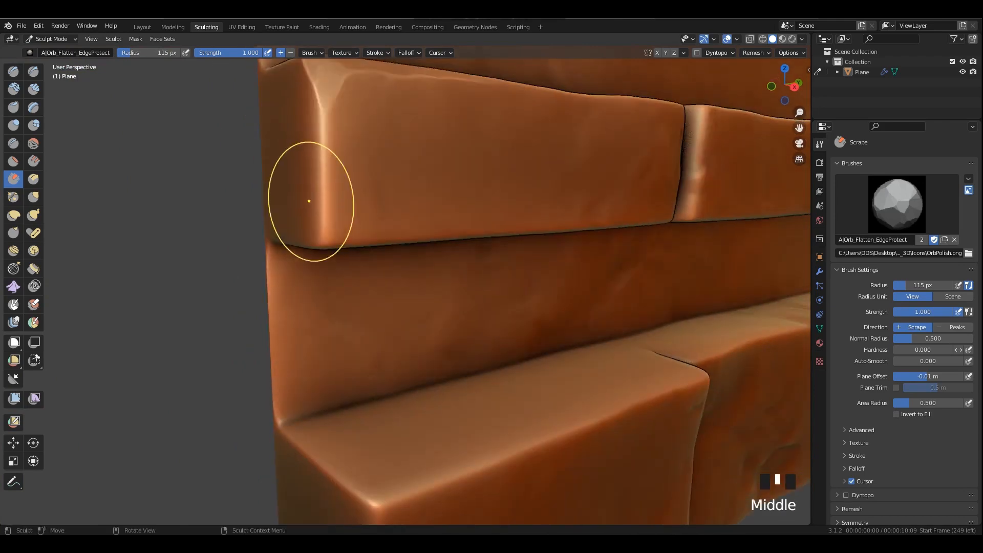
pyautogui.moveTo(312, 153)
pyautogui.mouseDown()
pyautogui.moveTo(324, 215)
pyautogui.moveTo(330, 205)
pyautogui.mouseUp()
# Scrape wear into the front edges of the leftmost block in the lower narrow row.
pyautogui.moveTo(348, 193); pyautogui.dragTo(409, 255, button='middle')
pyautogui.moveTo(289, 204)
pyautogui.mouseDown()
pyautogui.moveTo(272, 208)
pyautogui.moveTo(527, 256)
pyautogui.mouseUp()
pyautogui.moveTo(441, 254); pyautogui.dragTo(386, 294, button='middle')
pyautogui.keyDown('shift'); pyautogui.moveTo(387, 294); pyautogui.dragTo(272, 332, button='middle'); pyautogui.keyUp('shift')
pyautogui.moveTo(123, 245)
pyautogui.mouseDown()
pyautogui.moveTo(379, 248)
pyautogui.moveTo(496, 294)
pyautogui.mouseUp()
pyautogui.moveTo(558, 276)
pyautogui.keyDown('shift'); pyautogui.mouseDown(button='middle')
pyautogui.moveTo(425, 274)
pyautogui.moveTo(445, 307)
pyautogui.mouseUp(button='middle'); pyautogui.keyUp('shift')
# Return the viewport to Solid shading and undo the last scrape stroke.
pyautogui.press('z')
pyautogui.scroll(-1, 450, 325)
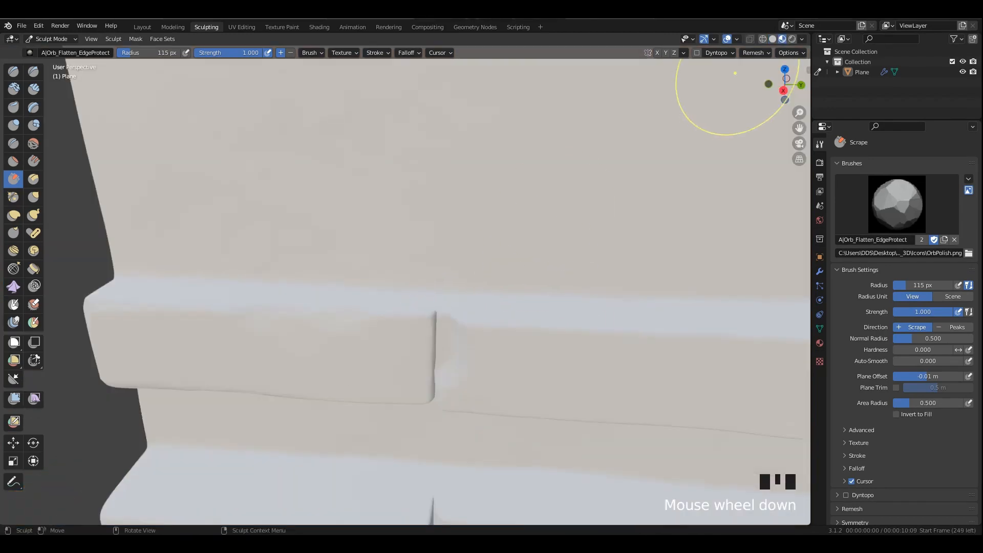
pyautogui.click(772, 39)
pyautogui.moveTo(389, 246); pyautogui.dragTo(476, 303, button='middle')
pyautogui.hotkey('ctrl', 'z')
pyautogui.moveTo(558, 295); pyautogui.dragTo(491, 312, button='middle')
pyautogui.scroll(2, 460, 320)
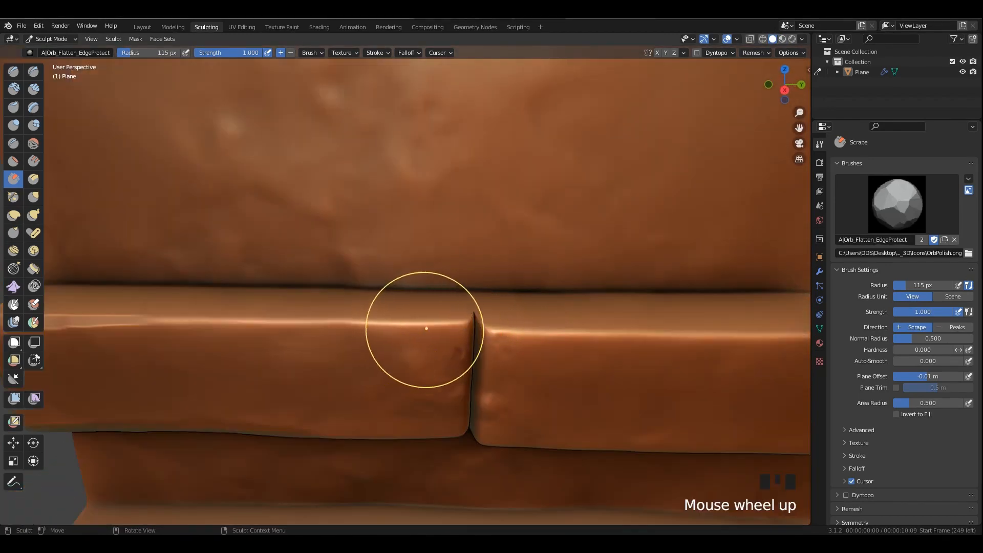
# Scrape irregular wear along the top front edges of the first two blocks in the lower narrow row.
pyautogui.moveTo(420, 328); pyautogui.dragTo(190, 327)
pyautogui.scroll(-2, 461, 333)
pyautogui.keyDown('shift'); pyautogui.moveTo(558, 341); pyautogui.dragTo(376, 331, button='middle'); pyautogui.keyUp('shift')
pyautogui.moveTo(371, 329); pyautogui.dragTo(312, 325)
pyautogui.moveTo(322, 325); pyautogui.dragTo(450, 324)
pyautogui.moveTo(440, 324); pyautogui.dragTo(558, 318)
# Continue the edge wear along the top front edges of the second and third blocks in the lower narrow row.
pyautogui.moveTo(542, 313); pyautogui.dragTo(434, 265, button='middle')
pyautogui.moveTo(486, 281); pyautogui.dragTo(445, 300)
pyautogui.moveTo(445, 301); pyautogui.dragTo(430, 256, button='middle')
pyautogui.moveTo(430, 287)
pyautogui.keyDown('shift'); pyautogui.mouseDown(button='middle')
pyautogui.moveTo(454, 333)
pyautogui.moveTo(440, 302)
pyautogui.mouseUp(button='middle'); pyautogui.keyUp('shift')
pyautogui.moveTo(440, 302); pyautogui.dragTo(318, 276)
pyautogui.moveTo(317, 276); pyautogui.dragTo(596, 291)
pyautogui.moveTo(609, 299)
pyautogui.mouseDown(button='middle')
pyautogui.moveTo(578, 345)
pyautogui.moveTo(366, 246)
pyautogui.mouseUp(button='middle')
pyautogui.moveTo(378, 286); pyautogui.dragTo(424, 297)
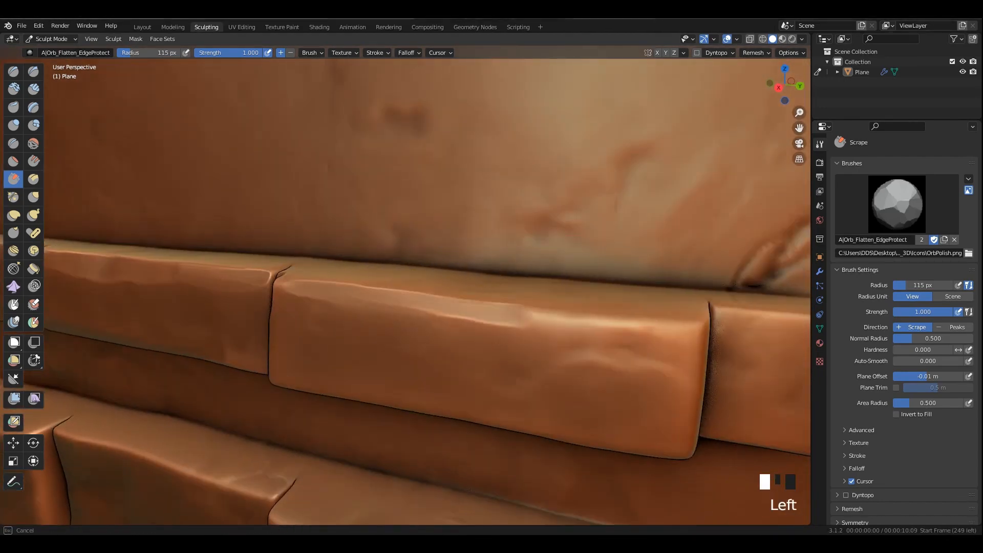
pyautogui.moveTo(522, 315); pyautogui.dragTo(645, 330)
# Chip the top right corner and flatten the right vertical edge of the third block in the lower narrow row.
pyautogui.moveTo(671, 348)
pyautogui.keyDown('shift'); pyautogui.mouseDown(button='middle')
pyautogui.moveTo(486, 285)
pyautogui.moveTo(453, 295)
pyautogui.mouseUp(button='middle'); pyautogui.keyUp('shift')
pyautogui.moveTo(445, 290); pyautogui.dragTo(425, 297)
pyautogui.moveTo(427, 295); pyautogui.dragTo(434, 302)
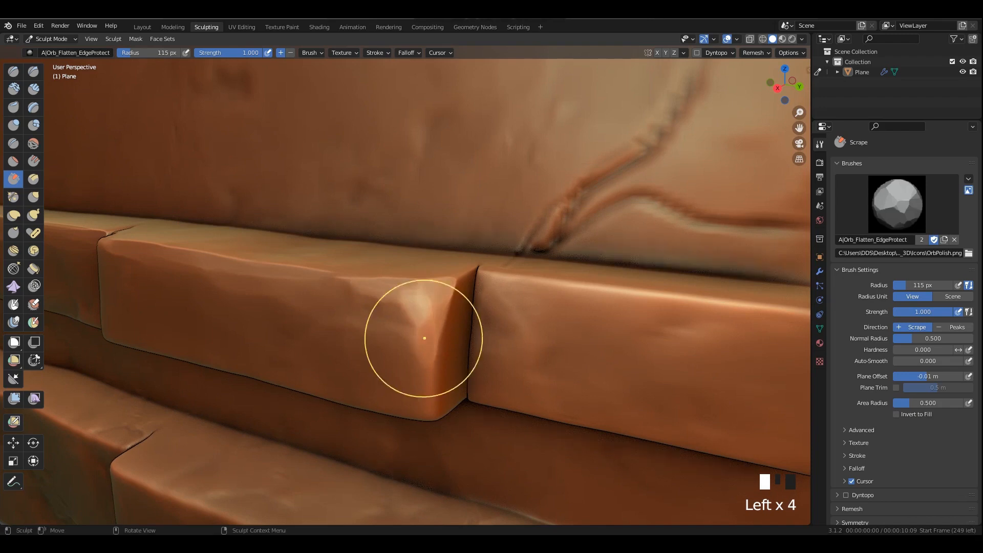
pyautogui.moveTo(424, 337)
pyautogui.keyDown('shift'); pyautogui.mouseDown(button='middle')
pyautogui.moveTo(343, 225)
pyautogui.moveTo(368, 241)
pyautogui.mouseUp(button='middle'); pyautogui.keyUp('shift')
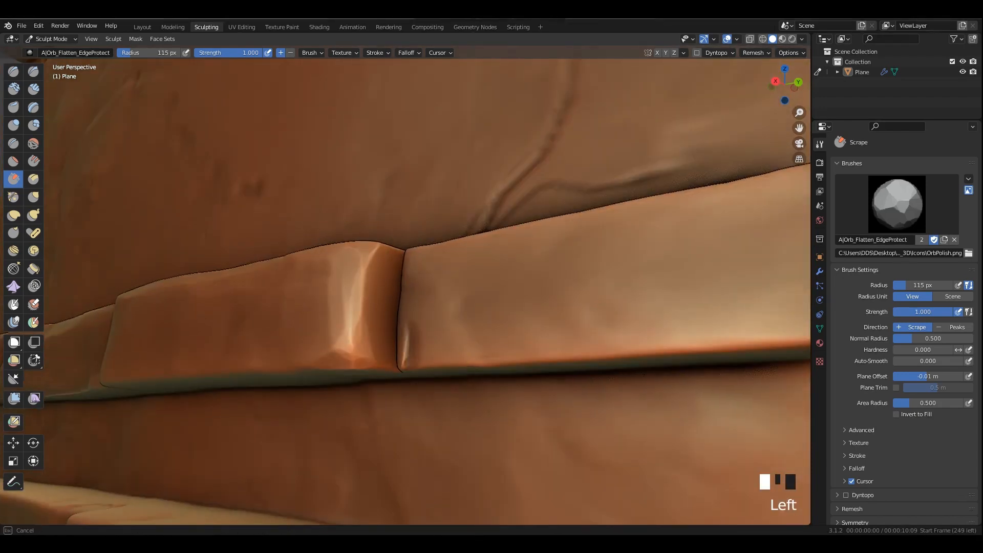
pyautogui.moveTo(361, 302); pyautogui.dragTo(359, 338)
# Scrape the bottom front edge of the lower narrow row's third block and undo the unwanted last strokes.
pyautogui.moveTo(461, 312)
pyautogui.mouseDown(button='middle')
pyautogui.moveTo(565, 286)
pyautogui.moveTo(621, 335)
pyautogui.mouseUp(button='middle')
pyautogui.moveTo(622, 335); pyautogui.dragTo(407, 327)
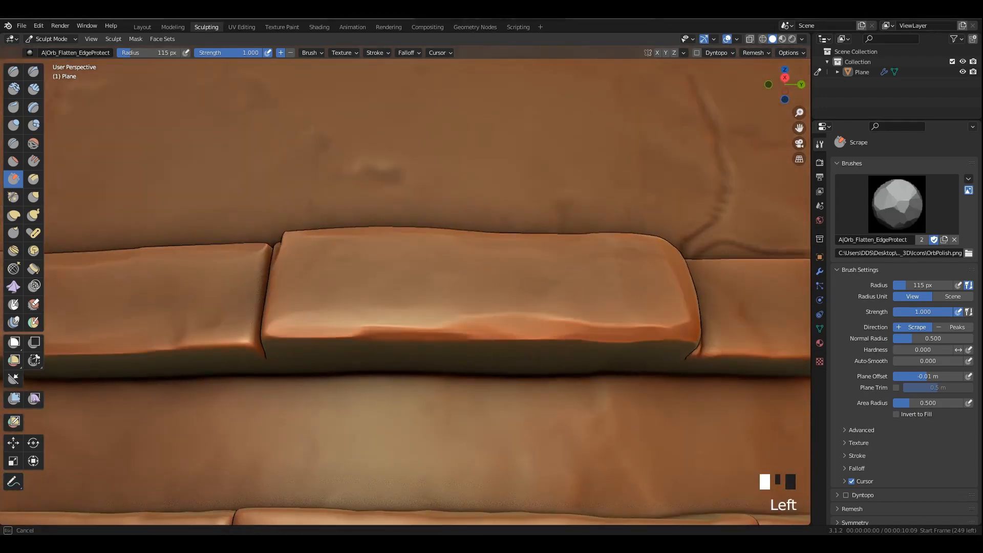
pyautogui.moveTo(512, 307)
pyautogui.mouseDown(button='middle')
pyautogui.moveTo(523, 309)
pyautogui.moveTo(466, 276)
pyautogui.moveTo(454, 241)
pyautogui.mouseUp(button='middle')
pyautogui.hotkey('ctrl', 'z')
pyautogui.hotkey('ctrl', 'z')
pyautogui.hotkey('ctrl', 'z')
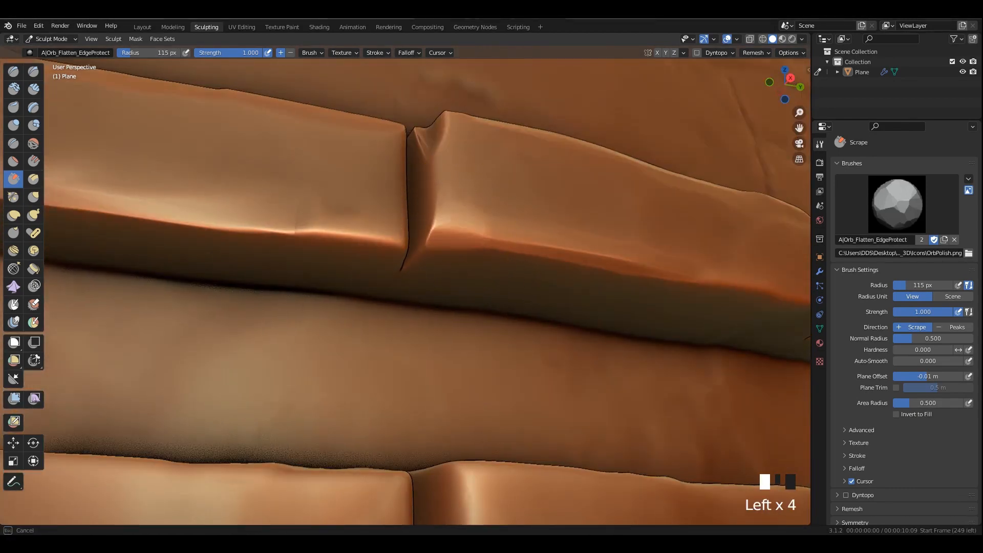
# Scrape the top front edge and outer top corner of the rightmost block in the lower narrow row.
pyautogui.moveTo(512, 266)
pyautogui.mouseDown(button='middle')
pyautogui.moveTo(542, 311)
pyautogui.moveTo(485, 323)
pyautogui.moveTo(461, 276)
pyautogui.mouseUp(button='middle')
pyautogui.keyDown('shift'); pyautogui.moveTo(460, 276); pyautogui.dragTo(384, 221, button='middle'); pyautogui.keyUp('shift')
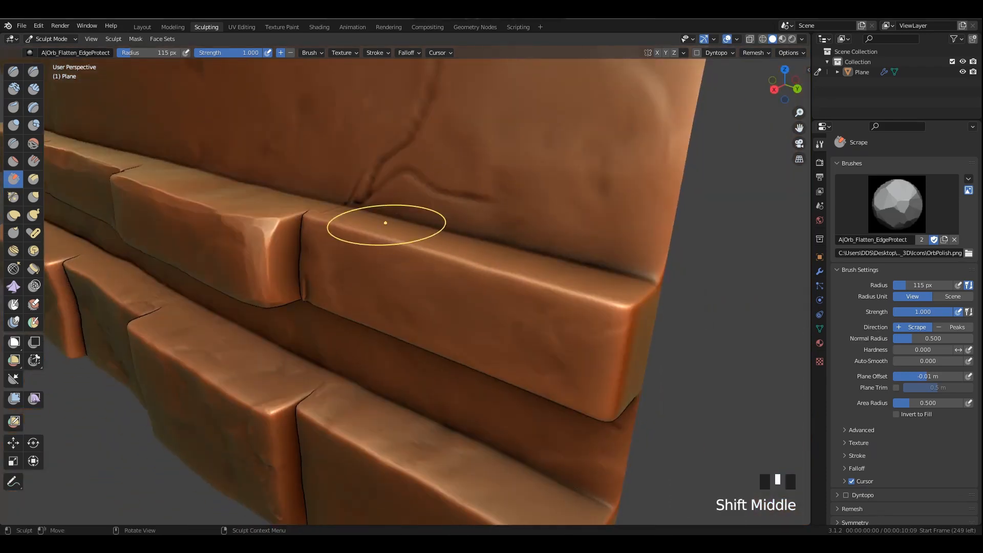
pyautogui.moveTo(420, 248); pyautogui.dragTo(556, 290)
pyautogui.moveTo(556, 291)
pyautogui.mouseDown(button='middle')
pyautogui.moveTo(405, 245)
pyautogui.moveTo(514, 281)
pyautogui.mouseUp(button='middle')
pyautogui.moveTo(513, 281); pyautogui.dragTo(537, 307)
pyautogui.moveTo(537, 307)
pyautogui.mouseDown(button='middle')
pyautogui.moveTo(548, 215)
pyautogui.moveTo(494, 290)
pyautogui.mouseUp(button='middle')
pyautogui.keyDown('shift'); pyautogui.scroll(1, 494, 290); pyautogui.keyUp('shift')
# Flatten the outer vertical edge of the rightmost narrow-row block, scrape its bottom front edge and smooth the result.
pyautogui.moveTo(473, 279); pyautogui.dragTo(466, 368)
pyautogui.moveTo(468, 333); pyautogui.dragTo(478, 287, button='middle')
pyautogui.moveTo(485, 236); pyautogui.dragTo(481, 281)
pyautogui.moveTo(483, 252); pyautogui.dragTo(484, 240, button='middle')
pyautogui.keyDown('shift'); pyautogui.moveTo(484, 240); pyautogui.dragTo(548, 229, button='middle'); pyautogui.keyUp('shift')
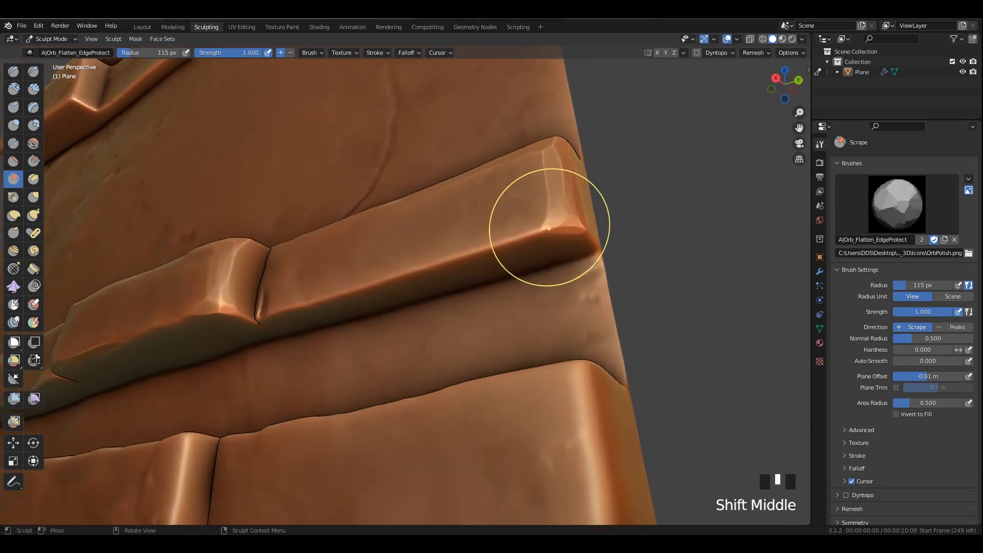
pyautogui.moveTo(554, 229); pyautogui.dragTo(374, 284)
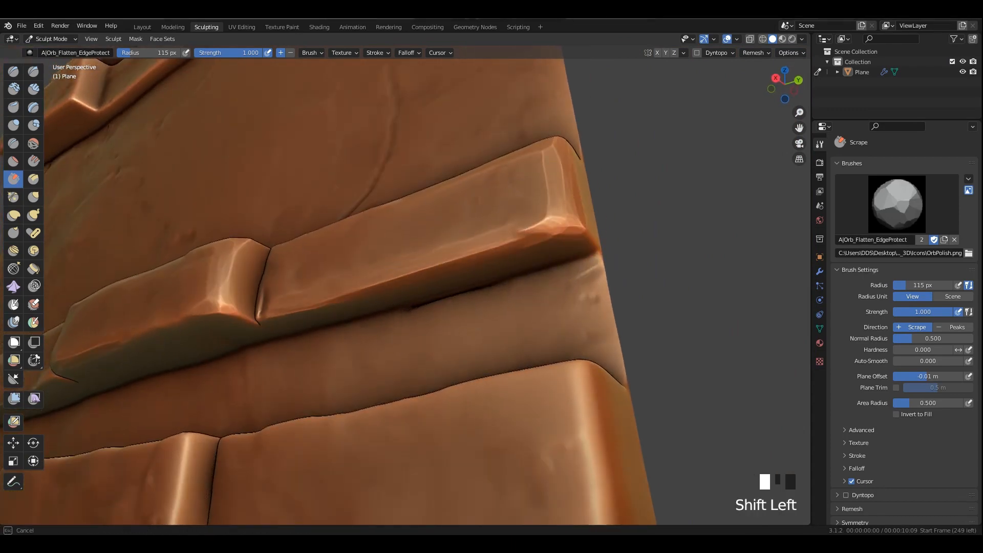
pyautogui.keyDown('shift'); pyautogui.moveTo(440, 266); pyautogui.dragTo(491, 251); pyautogui.keyUp('shift')
# Set the brush radius to 153 px and chip off the outer top corner of the bottom row's leftmost block.
pyautogui.scroll(-3, 491, 251)
pyautogui.moveTo(491, 251); pyautogui.dragTo(562, 283, button='middle')
pyautogui.scroll(-2, 561, 283)
pyautogui.moveTo(266, 332); pyautogui.dragTo(327, 364, button='middle')
pyautogui.scroll(2, 327, 364)
pyautogui.keyDown('shift'); pyautogui.moveTo(302, 451); pyautogui.dragTo(352, 328, button='middle'); pyautogui.keyUp('shift')
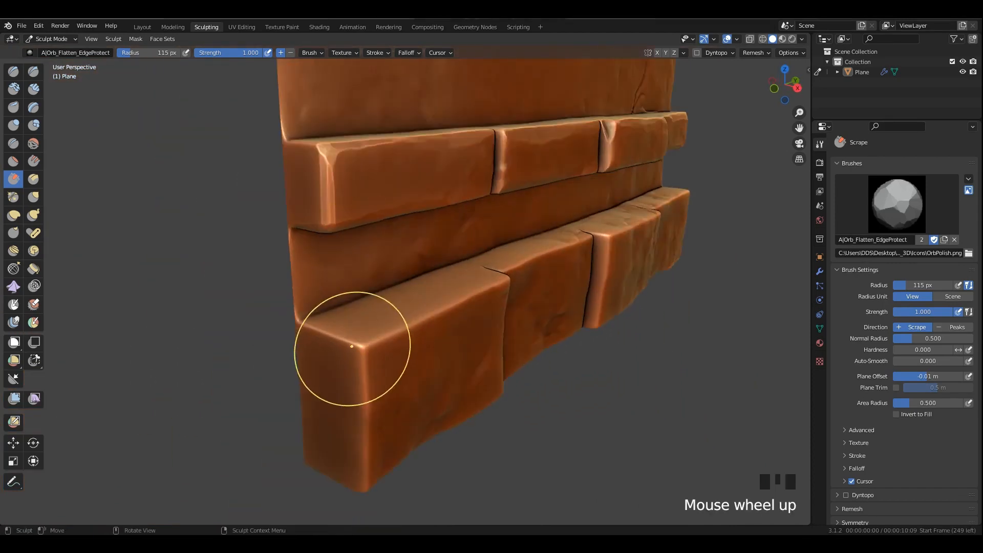
pyautogui.scroll(2, 351, 346)
pyautogui.press('f')
pyautogui.click(353, 333)
pyautogui.moveTo(338, 319); pyautogui.dragTo(297, 343)
pyautogui.click(285, 316)
pyautogui.click(288, 318)
pyautogui.click(289, 320)
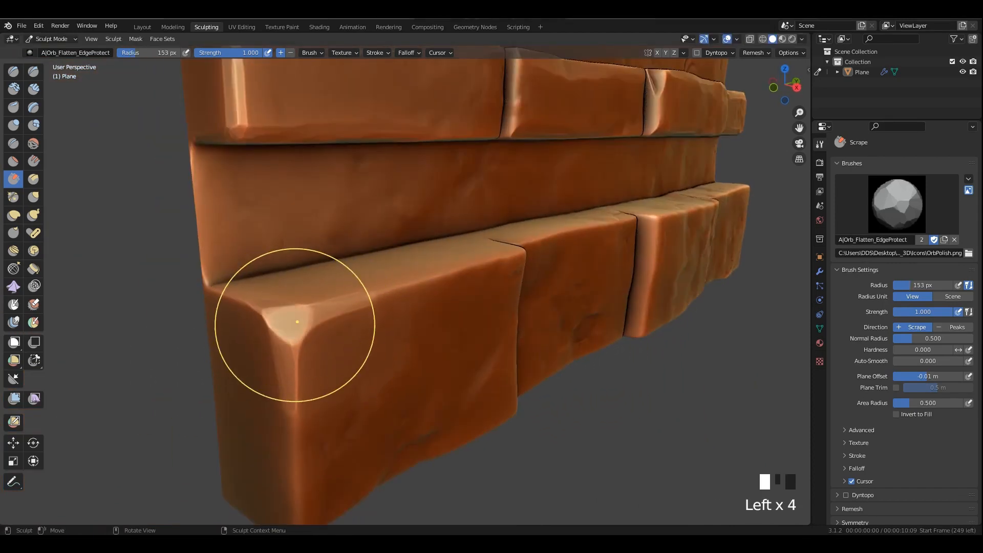
pyautogui.click(292, 321)
pyautogui.click(291, 320)
pyautogui.click(290, 319)
pyautogui.click(288, 318)
# Scrape chips into the remaining edges and corners of the bottom row's leftmost block.
pyautogui.moveTo(289, 318)
pyautogui.mouseDown(button='middle')
pyautogui.moveTo(314, 281)
pyautogui.moveTo(303, 229)
pyautogui.moveTo(348, 263)
pyautogui.moveTo(344, 312)
pyautogui.moveTo(286, 288)
pyautogui.moveTo(256, 289)
pyautogui.mouseUp(button='middle')
pyautogui.click(351, 264)
pyautogui.click(353, 263)
pyautogui.keyDown('shift'); pyautogui.scroll(1, 327, 302); pyautogui.keyUp('shift')
pyautogui.click(304, 284)
pyautogui.click(303, 281)
pyautogui.click(305, 279)
pyautogui.keyDown('shift'); pyautogui.scroll(1, 301, 325); pyautogui.keyUp('shift')
pyautogui.click(381, 304)
pyautogui.click(384, 303)
# Scrape the bottom front edge of the bottom row's second block with a 100 px radius and undo the last stroke.
pyautogui.scroll(2, 403, 307)
pyautogui.moveTo(384, 303)
pyautogui.mouseDown(button='middle')
pyautogui.moveTo(498, 331)
pyautogui.moveTo(512, 307)
pyautogui.moveTo(491, 306)
pyautogui.mouseUp(button='middle')
pyautogui.click(446, 319)
pyautogui.press('f')
pyautogui.click(468, 327)
pyautogui.scroll(1, 490, 306)
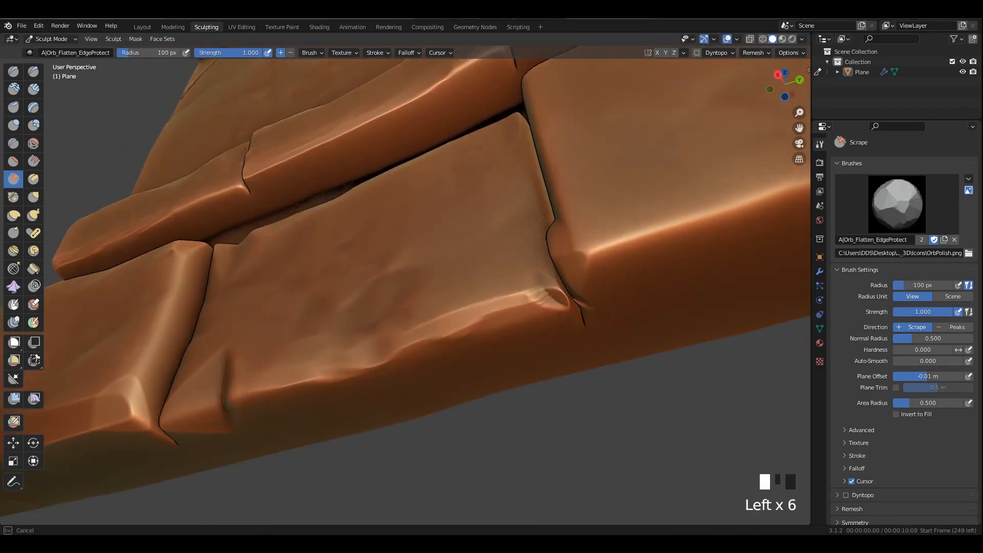
pyautogui.moveTo(619, 245)
pyautogui.mouseDown(button='middle')
pyautogui.moveTo(567, 298)
pyautogui.moveTo(515, 307)
pyautogui.mouseUp(button='middle')
pyautogui.hotkey('ctrl', 'z')
# Set the Scrape brush radius to 174 px and wear down the edges at the joint between the bottom row's second and third blocks.
pyautogui.hotkey('shift', 'f')
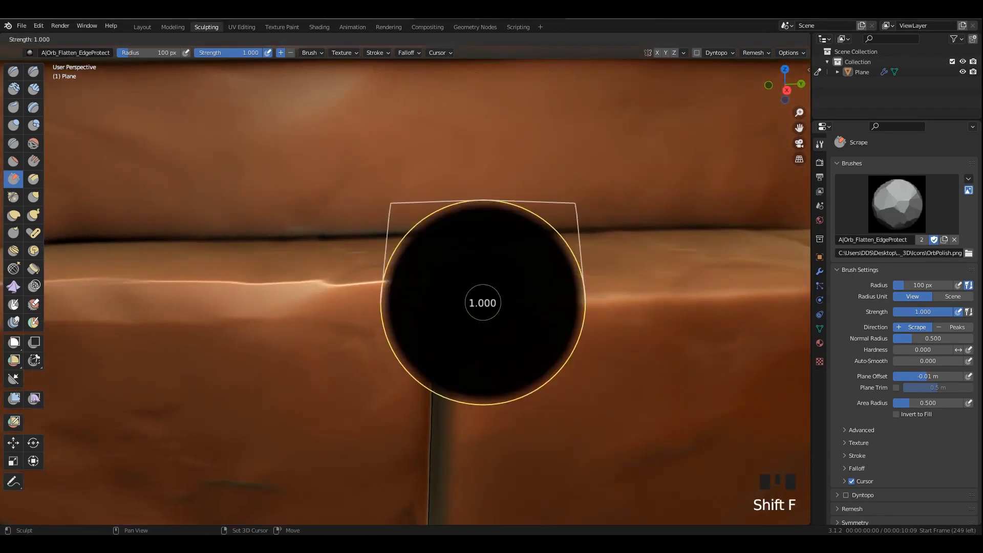
pyautogui.click(483, 303)
pyautogui.press('f')
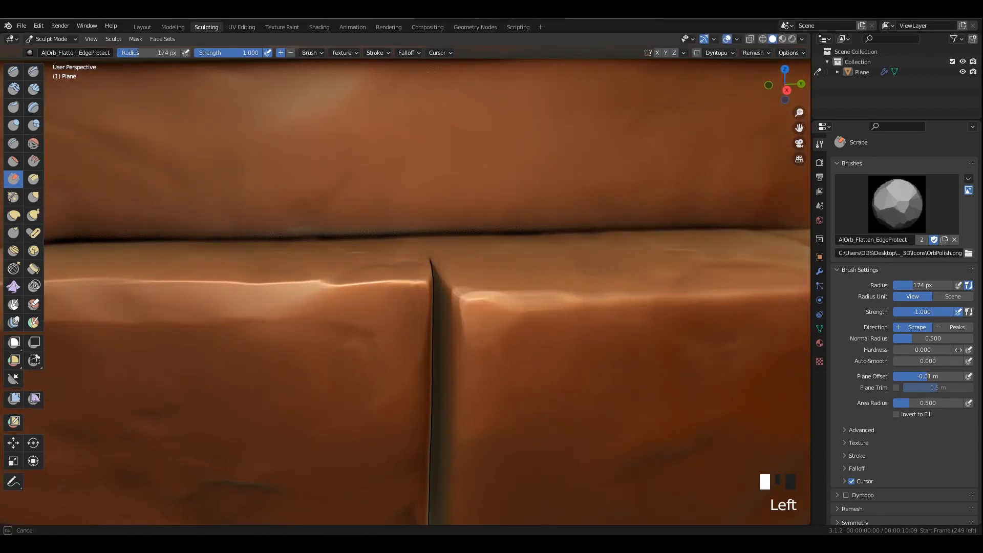
pyautogui.keyDown('ctrl'); pyautogui.moveTo(510, 309); pyautogui.dragTo(492, 287, button='middle'); pyautogui.keyUp('ctrl')
pyautogui.moveTo(492, 286); pyautogui.dragTo(441, 260, button='middle')
pyautogui.moveTo(440, 260); pyautogui.dragTo(438, 260)
pyautogui.moveTo(437, 260)
pyautogui.mouseDown(button='middle')
pyautogui.moveTo(461, 286)
pyautogui.moveTo(440, 306)
pyautogui.mouseUp(button='middle')
pyautogui.moveTo(450, 191); pyautogui.dragTo(450, 230)
# Scrape chips into the top front edge of the bottom row's third block.
pyautogui.keyDown('shift'); pyautogui.scroll(2, 522, 239); pyautogui.keyUp('shift')
pyautogui.moveTo(460, 231)
pyautogui.mouseDown(button='middle')
pyautogui.moveTo(511, 238)
pyautogui.moveTo(543, 225)
pyautogui.moveTo(532, 236)
pyautogui.mouseUp(button='middle')
pyautogui.moveTo(512, 248); pyautogui.dragTo(446, 254)
pyautogui.moveTo(397, 279); pyautogui.dragTo(419, 246, button='middle')
pyautogui.scroll(-4, 419, 246)
pyautogui.keyDown('shift'); pyautogui.moveTo(420, 246); pyautogui.dragTo(400, 230, button='middle'); pyautogui.keyUp('shift')
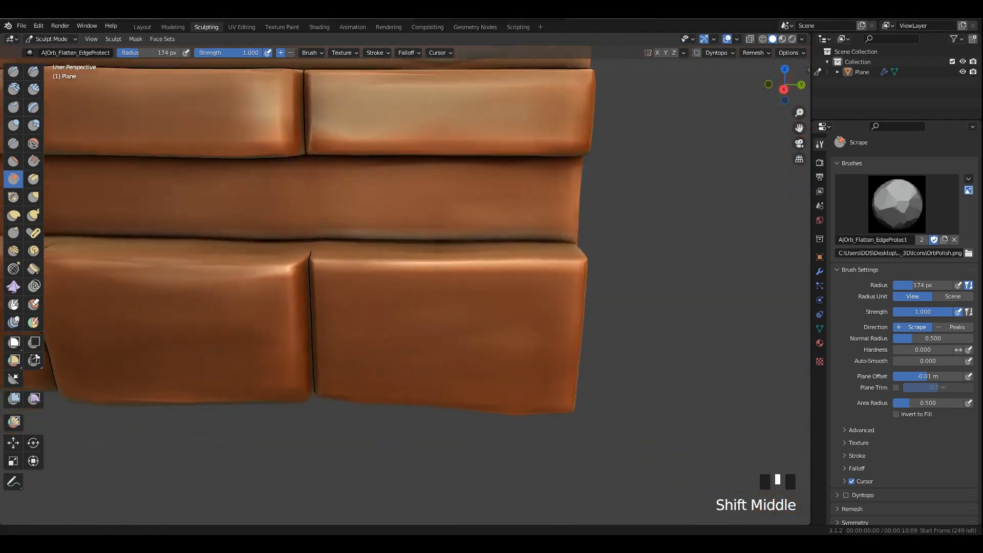
# Scrape the top front edge, outer top corner and outer vertical edge of the bottom row's rightmost block.
pyautogui.scroll(3, 399, 240)
pyautogui.moveTo(307, 243); pyautogui.dragTo(399, 253)
pyautogui.moveTo(399, 254); pyautogui.dragTo(460, 271, button='middle')
pyautogui.moveTo(435, 292); pyautogui.dragTo(480, 295)
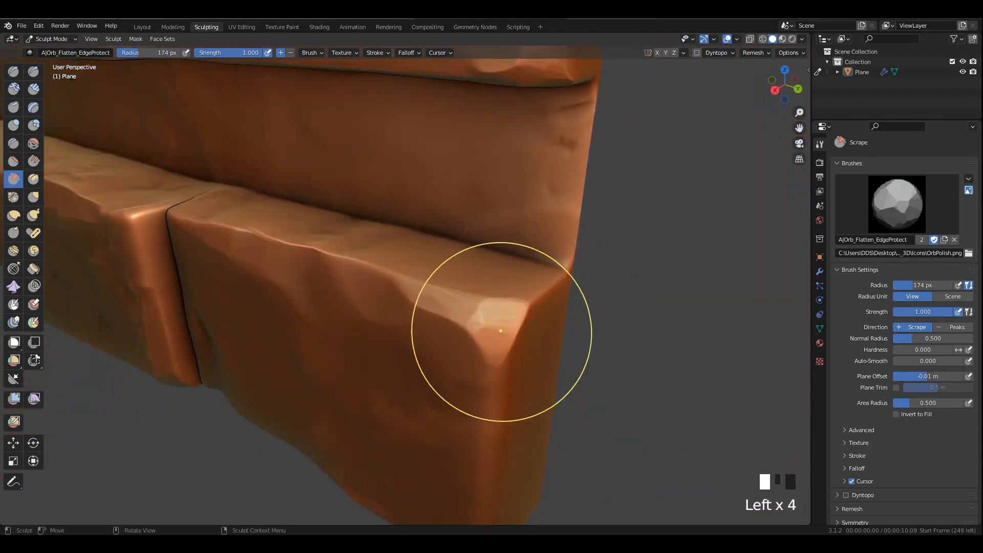
pyautogui.moveTo(495, 333); pyautogui.dragTo(492, 327)
pyautogui.moveTo(493, 327); pyautogui.dragTo(473, 308, button='middle')
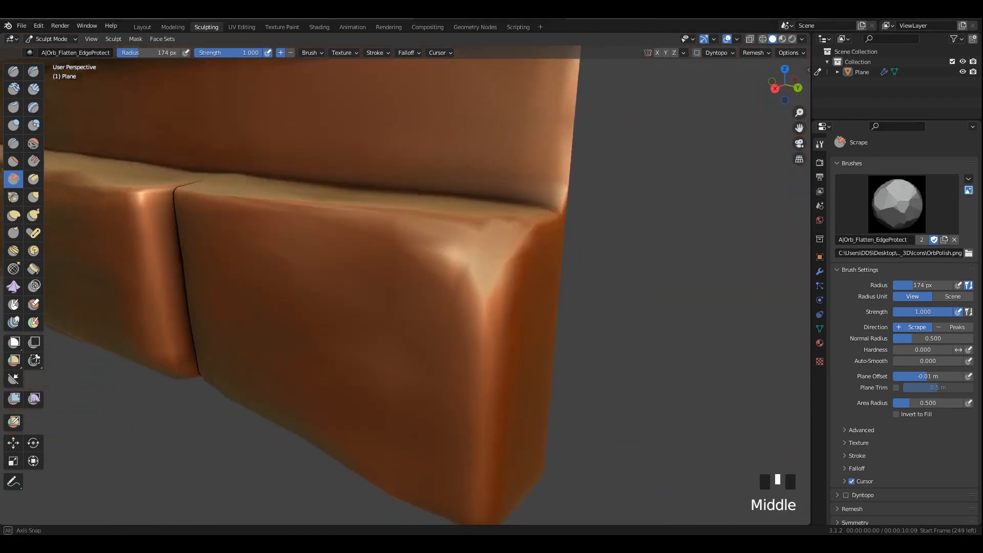
pyautogui.moveTo(473, 307); pyautogui.dragTo(475, 378)
pyautogui.moveTo(475, 379); pyautogui.dragTo(477, 451)
# Chip the lower outer corner and bottom front edge of the bottom row's rightmost block.
pyautogui.moveTo(477, 450); pyautogui.dragTo(481, 379, button='middle')
pyautogui.keyDown('shift'); pyautogui.moveTo(481, 379); pyautogui.dragTo(476, 302, button='middle'); pyautogui.keyUp('shift')
pyautogui.keyDown('shift'); pyautogui.moveTo(476, 302); pyautogui.dragTo(461, 276, button='middle'); pyautogui.keyUp('shift')
pyautogui.moveTo(445, 251); pyautogui.dragTo(447, 264)
pyautogui.moveTo(445, 256); pyautogui.dragTo(448, 269)
pyautogui.moveTo(446, 259); pyautogui.dragTo(448, 271)
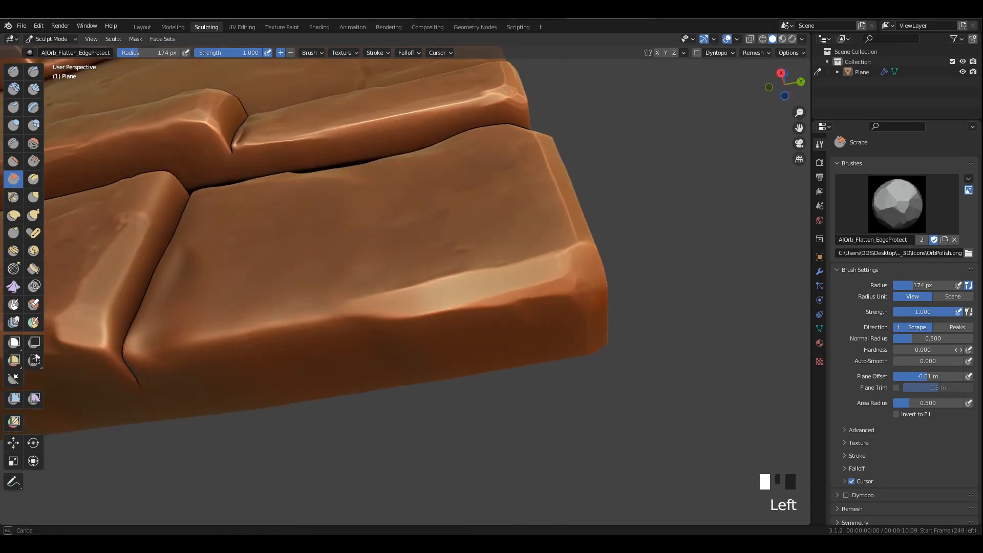
# Scrape facets into the inner top corner and vertical edge of the upper row's leftmost block, beside the recessed block.
pyautogui.scroll(-4, 461, 302)
pyautogui.moveTo(447, 337)
pyautogui.mouseDown(button='middle')
pyautogui.moveTo(358, 274)
pyautogui.moveTo(399, 315)
pyautogui.mouseUp(button='middle')
pyautogui.scroll(3, 342, 265)
pyautogui.scroll(4, 390, 232)
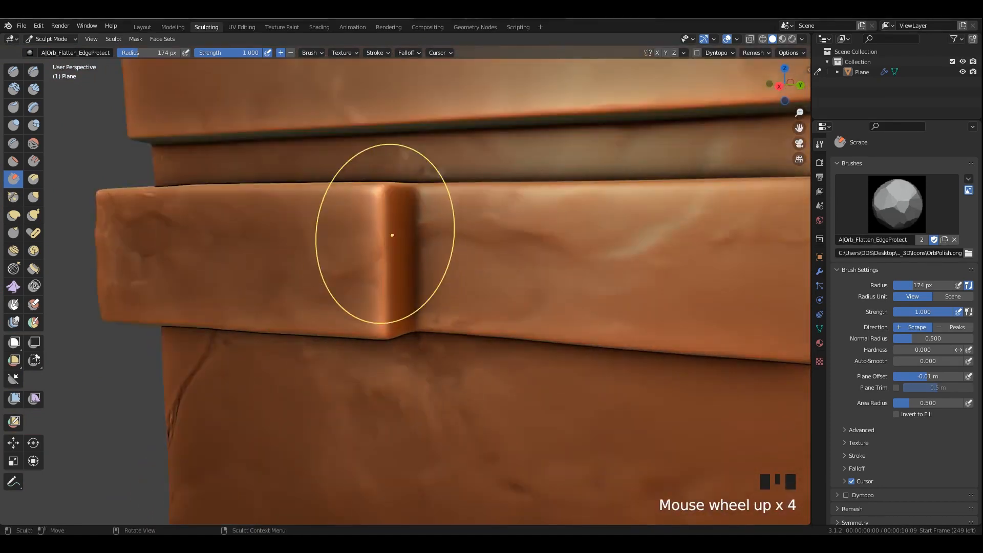
pyautogui.moveTo(390, 233); pyautogui.dragTo(386, 307, button='middle')
pyautogui.scroll(3, 386, 318)
pyautogui.moveTo(393, 230); pyautogui.dragTo(395, 261)
pyautogui.moveTo(394, 223); pyautogui.dragTo(395, 238)
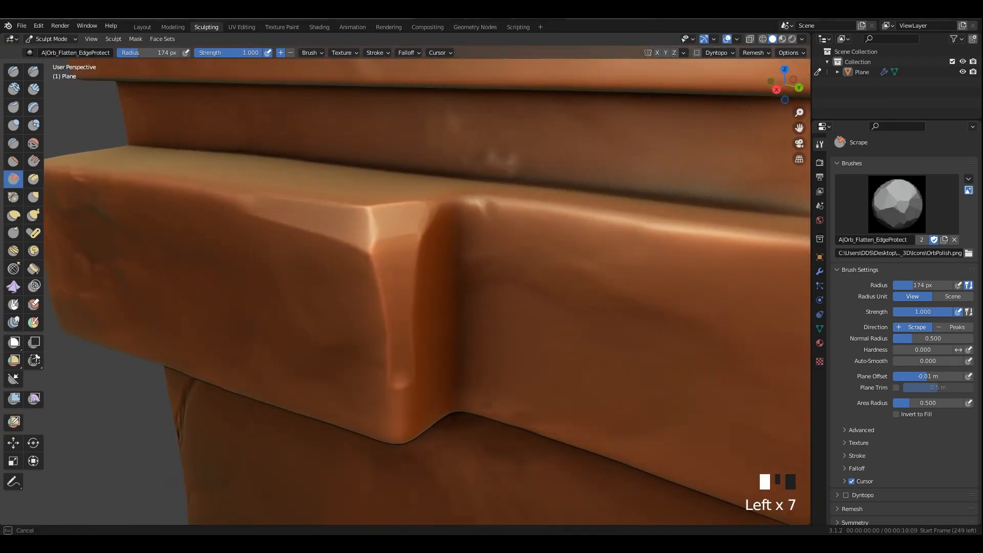
# Continue scraping down the inner vertical edge and along the bottom front edge of the upper row's leftmost block.
pyautogui.moveTo(402, 246)
pyautogui.keyDown('shift'); pyautogui.mouseDown(button='middle')
pyautogui.moveTo(435, 354)
pyautogui.moveTo(471, 245)
pyautogui.mouseUp(button='middle'); pyautogui.keyUp('shift')
pyautogui.scroll(3, 474, 277)
pyautogui.moveTo(469, 230); pyautogui.dragTo(478, 302)
pyautogui.moveTo(478, 302); pyautogui.dragTo(485, 360)
pyautogui.moveTo(484, 370)
pyautogui.mouseDown(button='middle')
pyautogui.moveTo(520, 357)
pyautogui.moveTo(634, 351)
pyautogui.mouseUp(button='middle')
pyautogui.moveTo(542, 350)
pyautogui.keyDown('shift'); pyautogui.mouseDown(button='middle')
pyautogui.moveTo(661, 332)
pyautogui.moveTo(678, 318)
pyautogui.mouseUp(button='middle'); pyautogui.keyUp('shift')
pyautogui.moveTo(680, 319); pyautogui.dragTo(179, 260)
# Chip the outer bottom and top corners of the upper row's leftmost block and scrape its outer vertical edge.
pyautogui.moveTo(199, 264); pyautogui.dragTo(289, 310, button='middle')
pyautogui.moveTo(274, 282); pyautogui.dragTo(281, 220)
pyautogui.moveTo(275, 271); pyautogui.dragTo(282, 215)
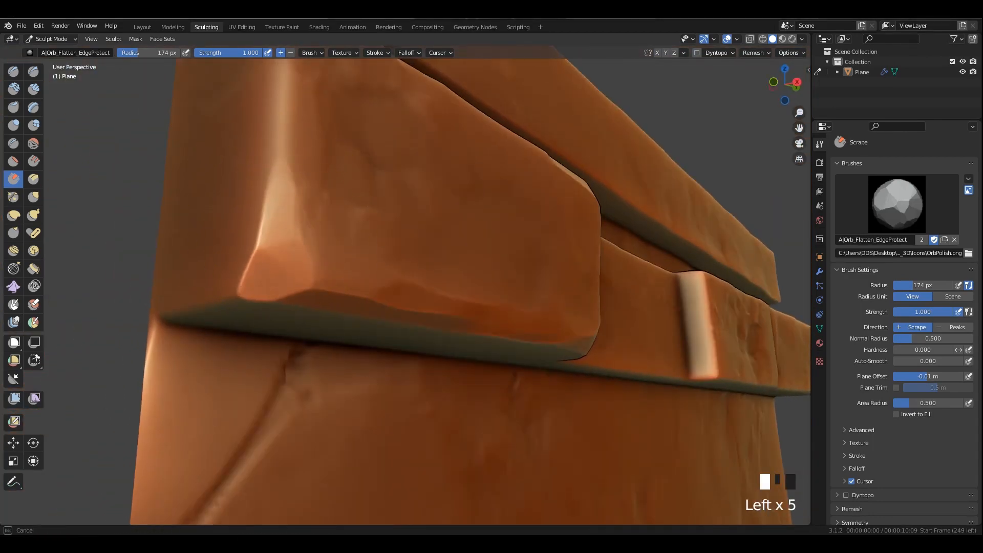
pyautogui.moveTo(294, 205); pyautogui.dragTo(302, 250, button='middle')
pyautogui.keyDown('shift'); pyautogui.moveTo(301, 251); pyautogui.dragTo(309, 266, button='middle'); pyautogui.keyUp('shift')
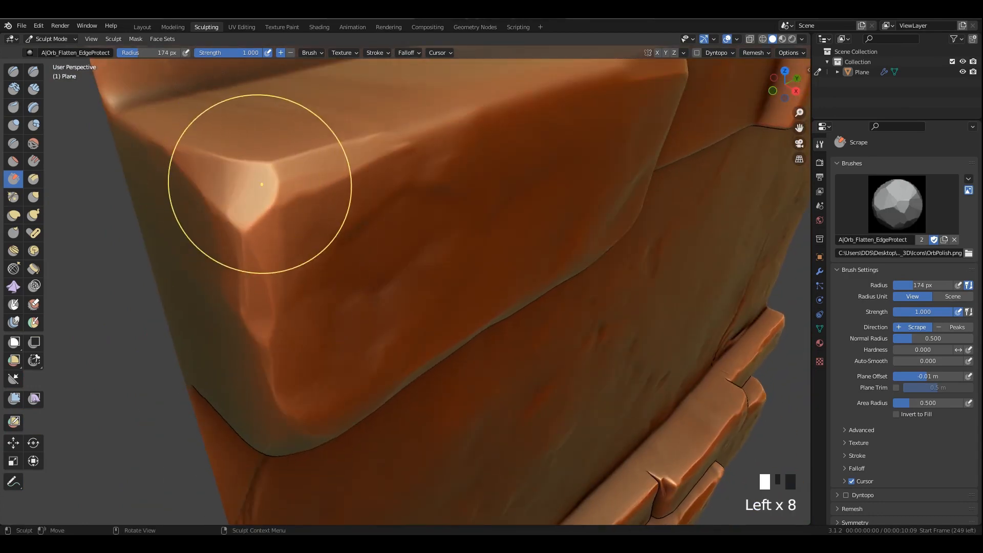
pyautogui.moveTo(366, 148); pyautogui.dragTo(410, 123)
# Scrape the top front edge of the recessed second block in the upper row.
pyautogui.scroll(-4, 379, 148)
pyautogui.moveTo(369, 154)
pyautogui.mouseDown(button='middle')
pyautogui.moveTo(298, 176)
pyautogui.moveTo(172, 171)
pyautogui.mouseUp(button='middle')
pyautogui.moveTo(166, 186); pyautogui.dragTo(537, 215)
pyautogui.keyDown('shift'); pyautogui.moveTo(512, 225); pyautogui.dragTo(241, 235, button='middle'); pyautogui.keyUp('shift')
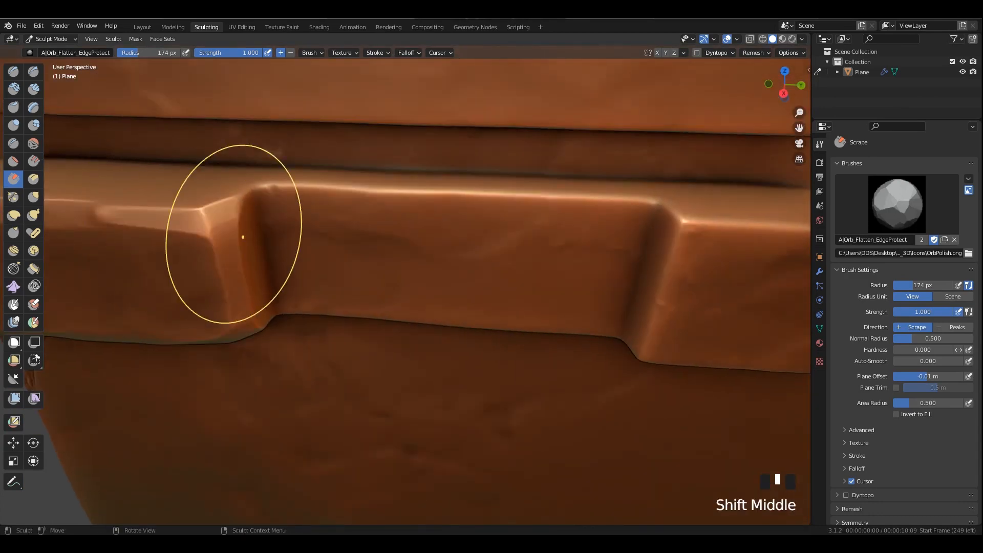
pyautogui.scroll(3, 223, 230)
pyautogui.moveTo(128, 194); pyautogui.dragTo(609, 211)
pyautogui.moveTo(451, 379); pyautogui.dragTo(449, 291, button='middle')
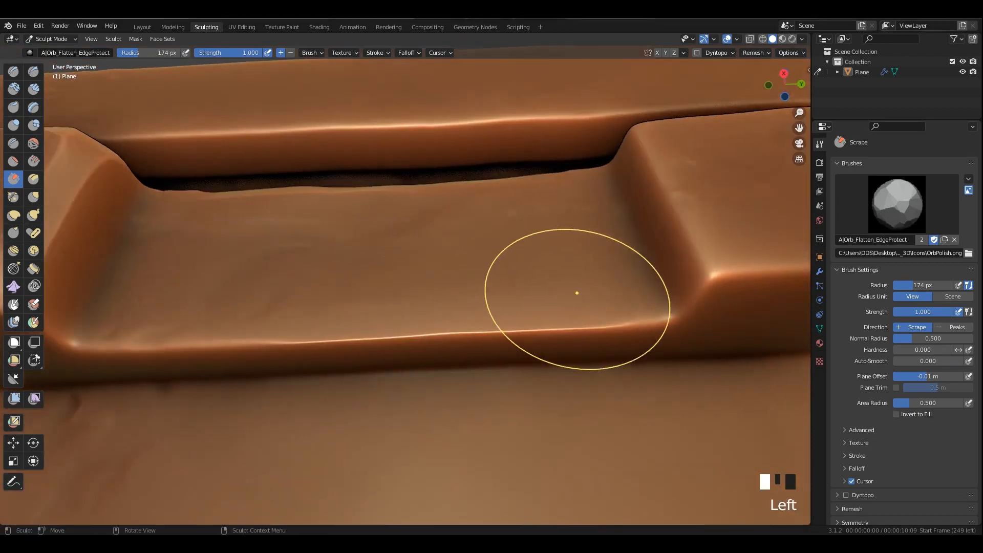
# Flatten the exposed vertical edge of the upper row's third block and scrape uneven chips along its top front edge.
pyautogui.moveTo(576, 293); pyautogui.dragTo(446, 267, button='middle')
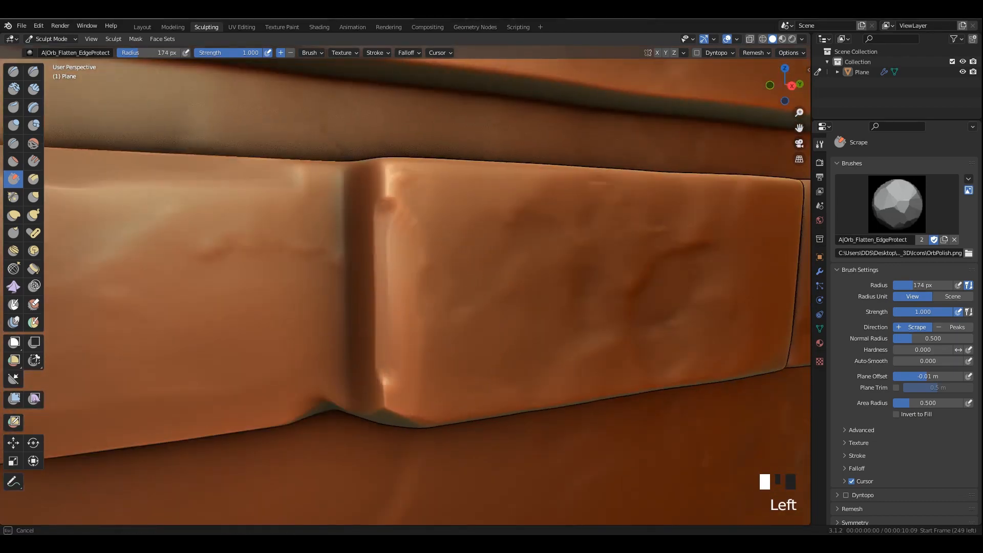
pyautogui.moveTo(358, 256); pyautogui.dragTo(333, 246, button='middle')
pyautogui.moveTo(51, 71); pyautogui.dragTo(486, 71)
pyautogui.keyDown('shift'); pyautogui.moveTo(333, 246); pyautogui.dragTo(303, 224, button='middle'); pyautogui.keyUp('shift')
pyautogui.moveTo(303, 224); pyautogui.dragTo(604, 258)
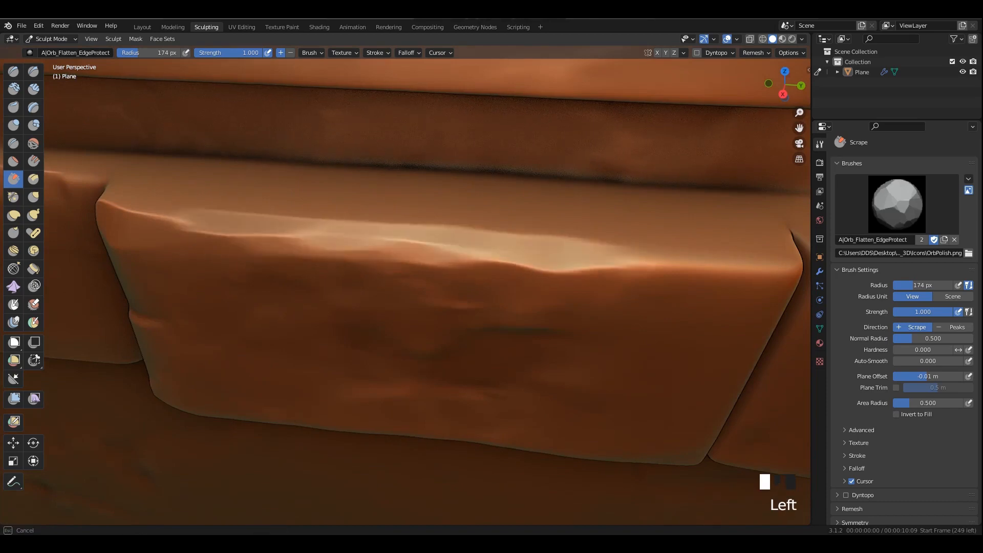
# Scrape the far end and bottom front edge of the upper row's third block, including the edges along its joint with the fourth.
pyautogui.scroll(-2, 585, 256)
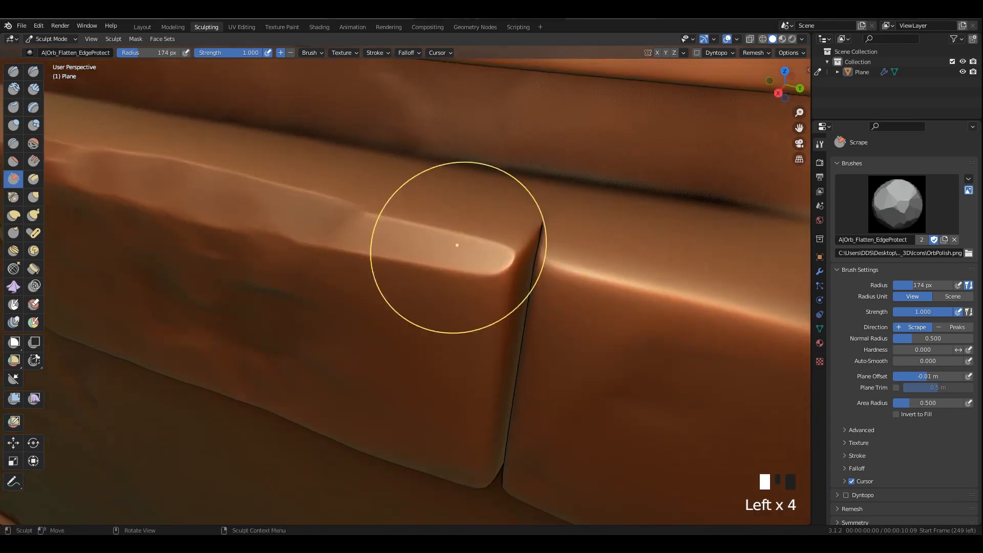
pyautogui.moveTo(457, 246); pyautogui.dragTo(437, 188, button='middle')
pyautogui.moveTo(439, 154); pyautogui.dragTo(417, 285)
pyautogui.moveTo(417, 285); pyautogui.dragTo(446, 267, button='middle')
pyautogui.moveTo(481, 112); pyautogui.dragTo(491, 256)
pyautogui.moveTo(453, 281); pyautogui.dragTo(514, 277)
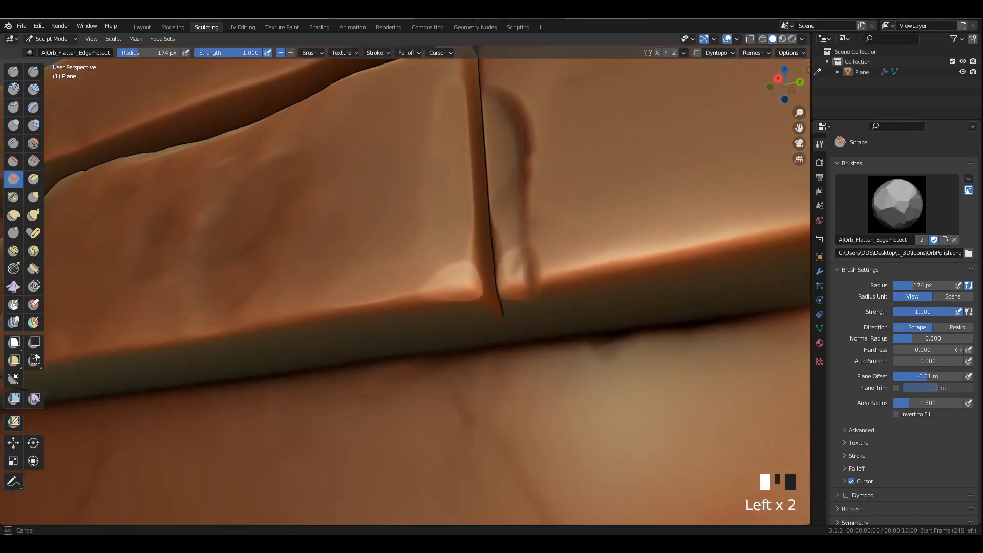
pyautogui.scroll(-2, 410, 275)
pyautogui.moveTo(410, 274); pyautogui.dragTo(286, 302)
# Scrape the top front edge of the upper row's rightmost block and chip its outer top corner.
pyautogui.moveTo(441, 220); pyautogui.dragTo(504, 368, button='middle')
pyautogui.keyDown('shift'); pyautogui.moveTo(504, 327); pyautogui.dragTo(274, 233, button='middle'); pyautogui.keyUp('shift')
pyautogui.moveTo(274, 233); pyautogui.dragTo(307, 225)
pyautogui.moveTo(307, 226); pyautogui.dragTo(386, 236, button='middle')
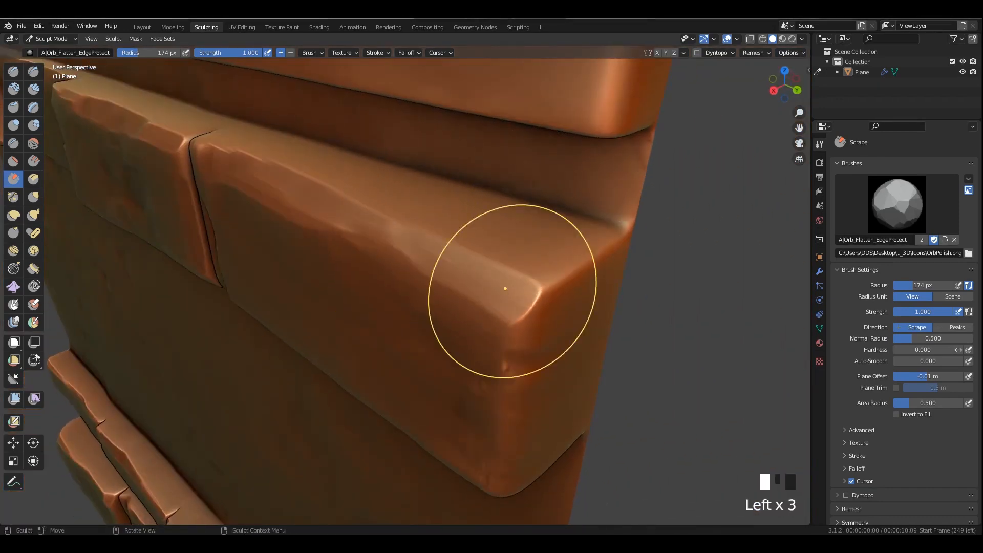
pyautogui.keyDown('shift'); pyautogui.moveTo(527, 297); pyautogui.dragTo(430, 269, button='middle'); pyautogui.keyUp('shift')
pyautogui.moveTo(430, 256); pyautogui.dragTo(422, 317)
pyautogui.moveTo(425, 297); pyautogui.dragTo(420, 251)
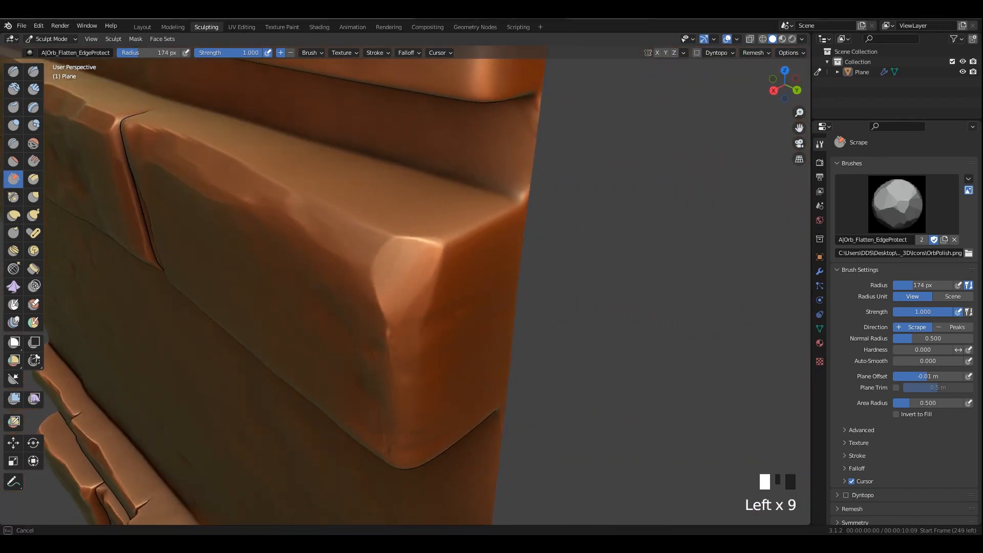
pyautogui.moveTo(394, 287); pyautogui.dragTo(381, 338)
# Flatten the lower outer corner of the upper row's rightmost block and scrape its bottom front edge with a 232 px radius.
pyautogui.moveTo(399, 338)
pyautogui.mouseDown(button='middle')
pyautogui.moveTo(410, 215)
pyautogui.moveTo(425, 378)
pyautogui.mouseUp(button='middle')
pyautogui.moveTo(441, 358); pyautogui.dragTo(443, 256)
pyautogui.moveTo(443, 339)
pyautogui.mouseDown(button='middle')
pyautogui.moveTo(423, 239)
pyautogui.moveTo(459, 426)
pyautogui.mouseUp(button='middle')
pyautogui.moveTo(450, 220); pyautogui.dragTo(394, 235)
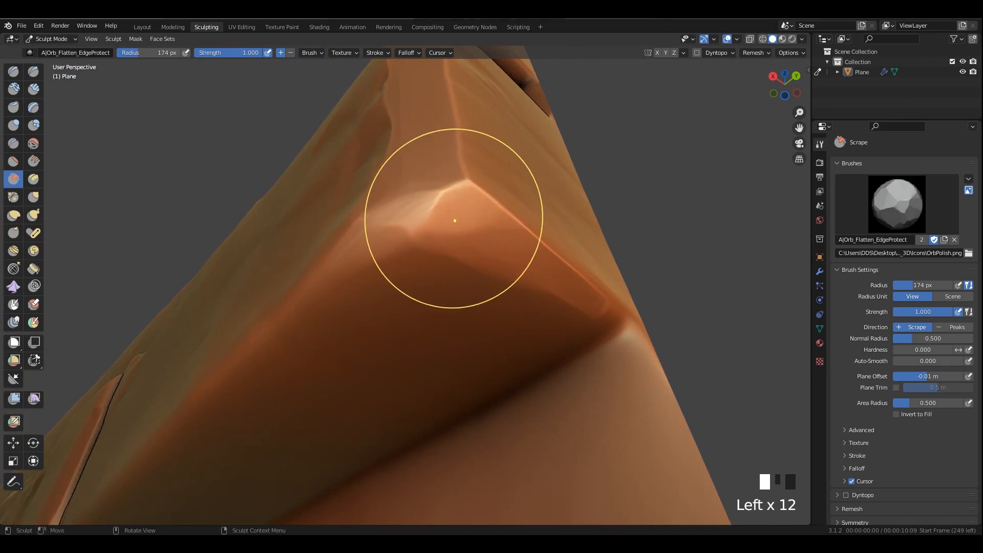
pyautogui.moveTo(463, 201); pyautogui.dragTo(410, 220)
pyautogui.moveTo(461, 202); pyautogui.dragTo(404, 223)
pyautogui.moveTo(461, 202); pyautogui.dragTo(414, 220)
pyautogui.moveTo(408, 246); pyautogui.dragTo(476, 225, button='middle')
pyautogui.moveTo(650, 169); pyautogui.dragTo(604, 187)
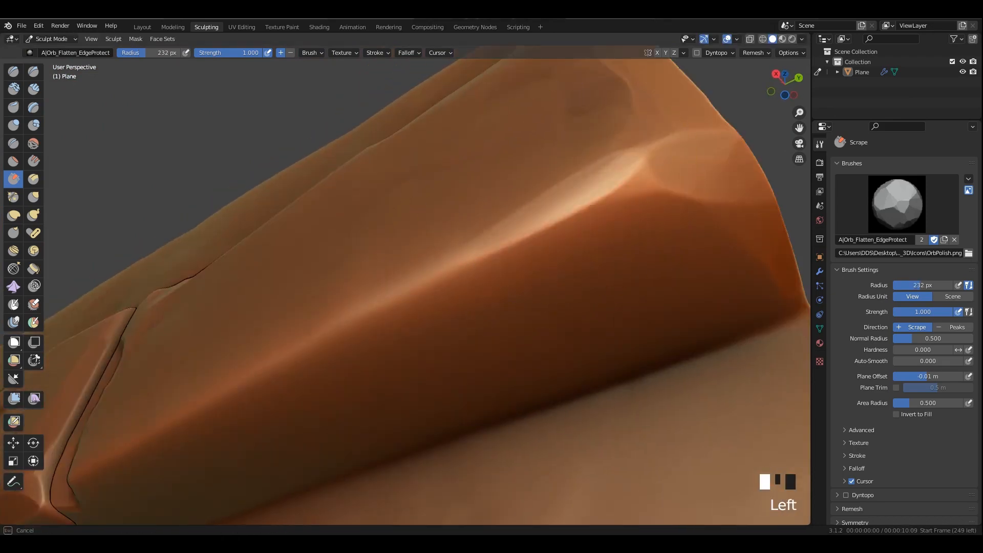
# Scrape the right end corner of the long band above the upper block row and smooth the result.
pyautogui.scroll(-2, 346, 327)
pyautogui.moveTo(420, 297)
pyautogui.mouseDown(button='middle')
pyautogui.moveTo(346, 327)
pyautogui.moveTo(450, 277)
pyautogui.mouseUp(button='middle')
pyautogui.moveTo(440, 236); pyautogui.dragTo(271, 158)
pyautogui.moveTo(267, 153); pyautogui.dragTo(344, 188)
pyautogui.moveTo(602, 244); pyautogui.dragTo(512, 267, button='middle')
pyautogui.moveTo(492, 154); pyautogui.dragTo(410, 220)
pyautogui.moveTo(486, 159); pyautogui.dragTo(378, 255)
pyautogui.moveTo(487, 170); pyautogui.dragTo(469, 192)
pyautogui.moveTo(468, 192); pyautogui.dragTo(517, 231, button='middle')
pyautogui.moveTo(517, 236)
pyautogui.keyDown('shift'); pyautogui.mouseDown()
pyautogui.moveTo(491, 261)
pyautogui.moveTo(529, 281)
pyautogui.moveTo(558, 276)
pyautogui.mouseUp(); pyautogui.keyUp('shift')
# Set the brush radius to 132 px and scrape wear into the front edges of the long upper band.
pyautogui.press('f')
pyautogui.click(580, 258)
pyautogui.moveTo(578, 261)
pyautogui.mouseDown(button='middle')
pyautogui.moveTo(494, 330)
pyautogui.moveTo(479, 237)
pyautogui.moveTo(564, 267)
pyautogui.moveTo(568, 241)
pyautogui.mouseUp(button='middle')
pyautogui.scroll(2, 528, 278)
pyautogui.moveTo(616, 220); pyautogui.dragTo(588, 133)
pyautogui.moveTo(553, 225)
pyautogui.mouseDown(button='middle')
pyautogui.moveTo(486, 270)
pyautogui.moveTo(557, 255)
pyautogui.mouseUp(button='middle')
pyautogui.moveTo(732, 166); pyautogui.dragTo(434, 182)
# Scrape further along the long upper band's front edge toward its left end and smooth the worn area.
pyautogui.moveTo(434, 182); pyautogui.dragTo(461, 215, button='middle')
pyautogui.keyDown('shift'); pyautogui.moveTo(460, 215); pyautogui.dragTo(621, 239, button='middle'); pyautogui.keyUp('shift')
pyautogui.moveTo(612, 241); pyautogui.dragTo(501, 251)
pyautogui.moveTo(502, 251)
pyautogui.mouseDown(button='middle')
pyautogui.moveTo(533, 230)
pyautogui.moveTo(553, 245)
pyautogui.mouseUp(button='middle')
pyautogui.keyDown('shift'); pyautogui.moveTo(552, 245); pyautogui.dragTo(581, 257, button='middle'); pyautogui.keyUp('shift')
pyautogui.moveTo(430, 293); pyautogui.dragTo(438, 274, button='middle')
pyautogui.moveTo(517, 172)
pyautogui.keyDown('shift'); pyautogui.mouseDown()
pyautogui.moveTo(573, 163)
pyautogui.moveTo(437, 175)
pyautogui.mouseUp(); pyautogui.keyUp('shift')
# Flatten the outer vertical edge and lower corner at the left end of the long upper band.
pyautogui.keyDown('shift'); pyautogui.scroll(2, 570, 189); pyautogui.keyUp('shift')
pyautogui.moveTo(436, 176)
pyautogui.mouseDown(button='middle')
pyautogui.moveTo(492, 205)
pyautogui.moveTo(432, 210)
pyautogui.mouseUp(button='middle')
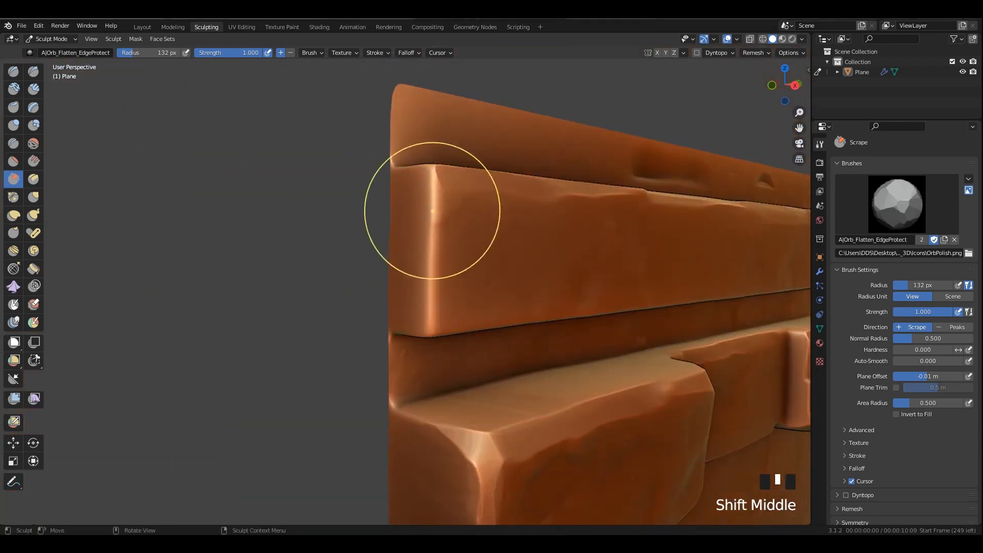
pyautogui.keyDown('shift'); pyautogui.moveTo(429, 293); pyautogui.dragTo(359, 255, button='middle'); pyautogui.keyUp('shift')
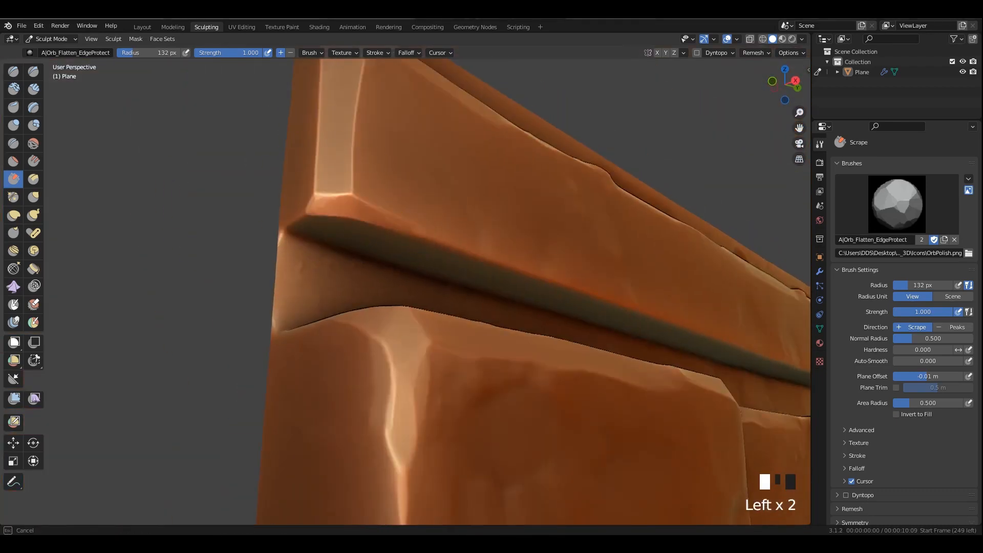
pyautogui.scroll(-3, 482, 235)
pyautogui.keyDown('shift'); pyautogui.moveTo(471, 285); pyautogui.dragTo(461, 184, button='middle'); pyautogui.keyUp('shift')
pyautogui.scroll(-1, 259, 193)
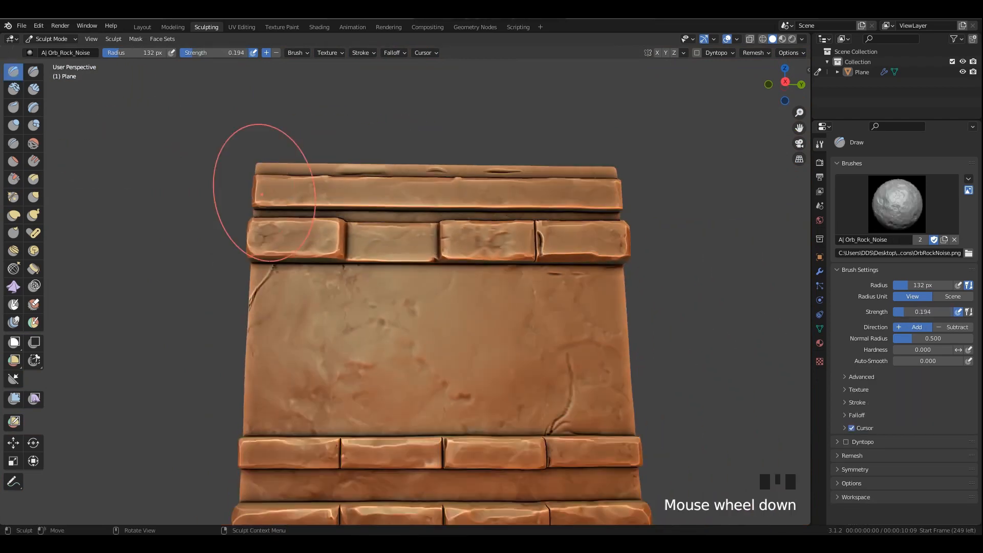
# Try adding Orb_Rock_Noise detail to the bottom row's third block with the Draw brush and undo it.
pyautogui.click(14, 71)
pyautogui.keyDown('shift'); pyautogui.moveTo(563, 353); pyautogui.dragTo(563, 246, button='middle'); pyautogui.keyUp('shift')
pyautogui.click(527, 428)
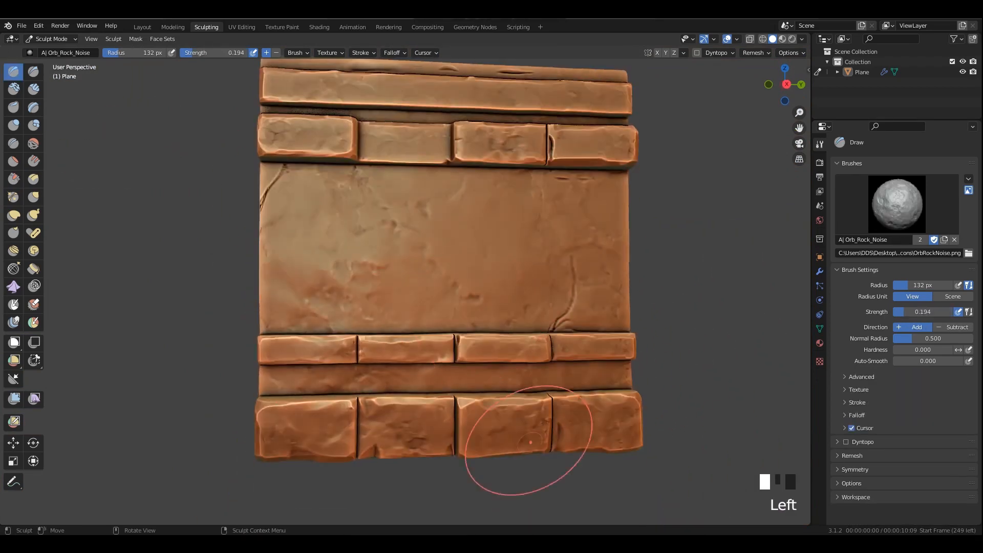
pyautogui.keyDown('shift'); pyautogui.moveTo(527, 428); pyautogui.dragTo(483, 406, button='middle'); pyautogui.keyUp('shift')
pyautogui.hotkey('ctrl', 'z')
# In Edit Mode, select the faces of the recessed strip between the two lower block rows and hide everything else.
pyautogui.scroll(-2, 588, 368)
pyautogui.moveTo(588, 368); pyautogui.dragTo(450, 307, button='middle')
pyautogui.scroll(2, 487, 383)
pyautogui.keyDown('shift'); pyautogui.scroll(1, 112, 84); pyautogui.keyUp('shift')
pyautogui.scroll(1, 274, 297)
pyautogui.press('Tab')
pyautogui.keyDown('alt'); pyautogui.middleClick(274, 296); pyautogui.keyUp('alt')
pyautogui.keyDown('alt'); pyautogui.middleClick(274, 296); pyautogui.keyUp('alt')
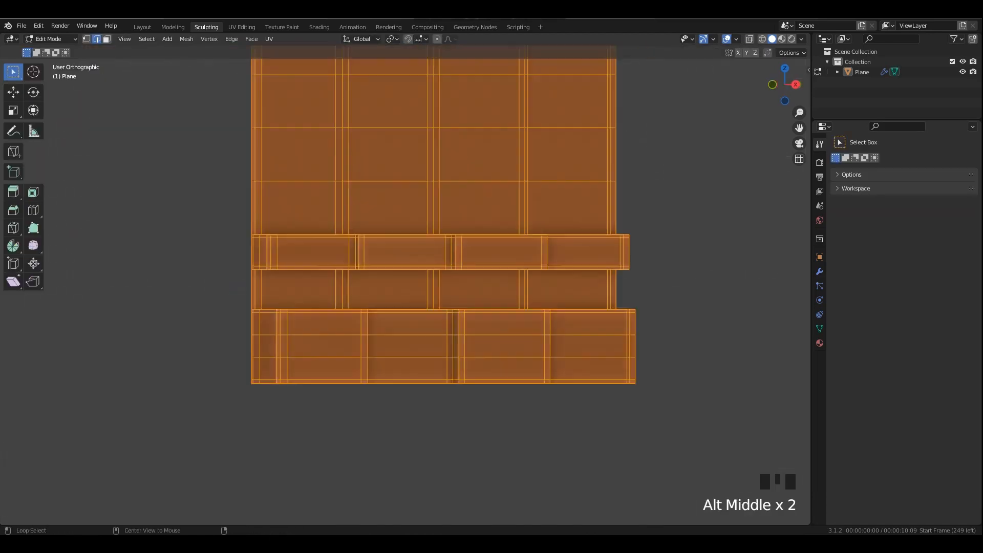
pyautogui.press('3')
pyautogui.click(121, 286)
pyautogui.hotkey('shift', 'h')
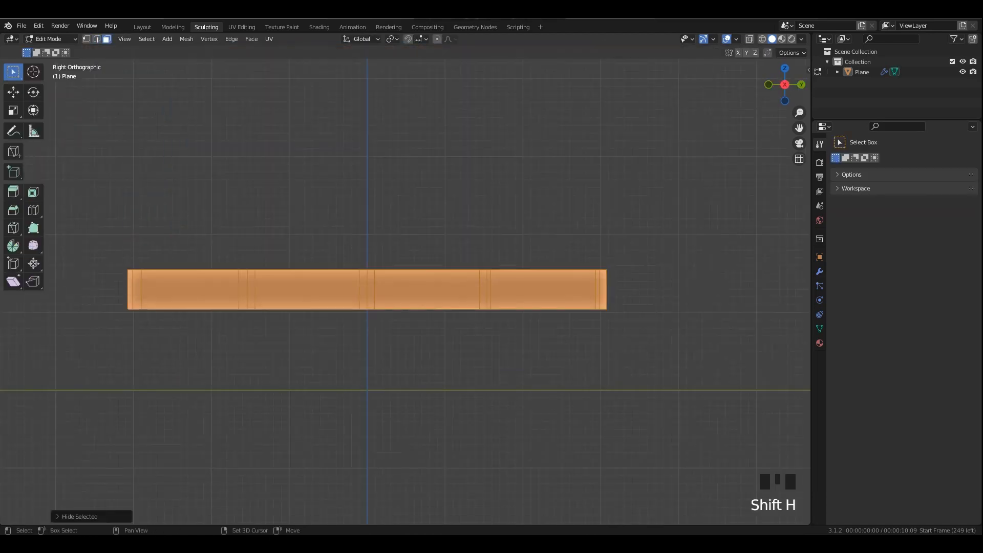
# Return to Sculpt Mode and start clearing the isolated strip's left end with the Multires Displacement Eraser.
pyautogui.press('Tab')
pyautogui.click(441, 305)
pyautogui.moveTo(440, 305); pyautogui.dragTo(471, 286, button='middle')
pyautogui.click(33, 304)
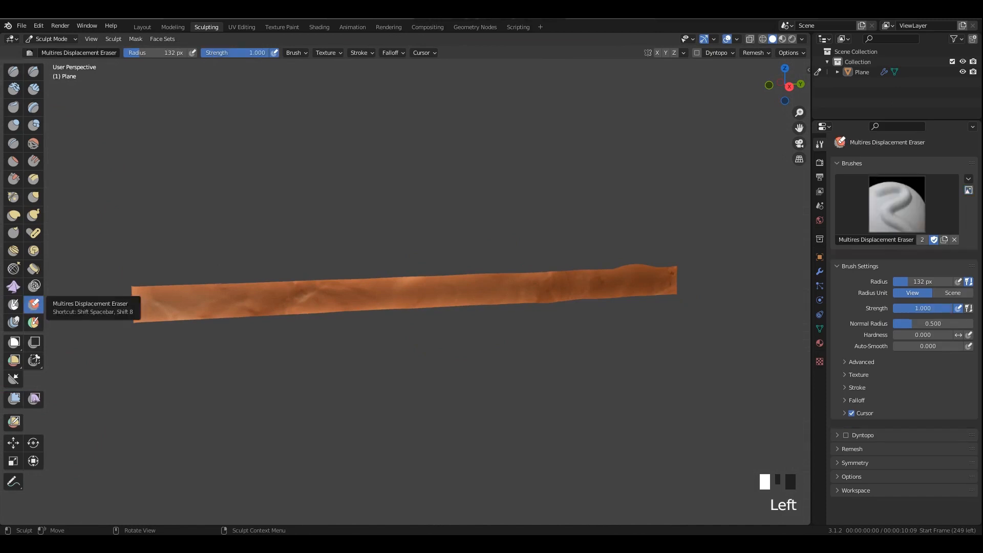
pyautogui.click(34, 304)
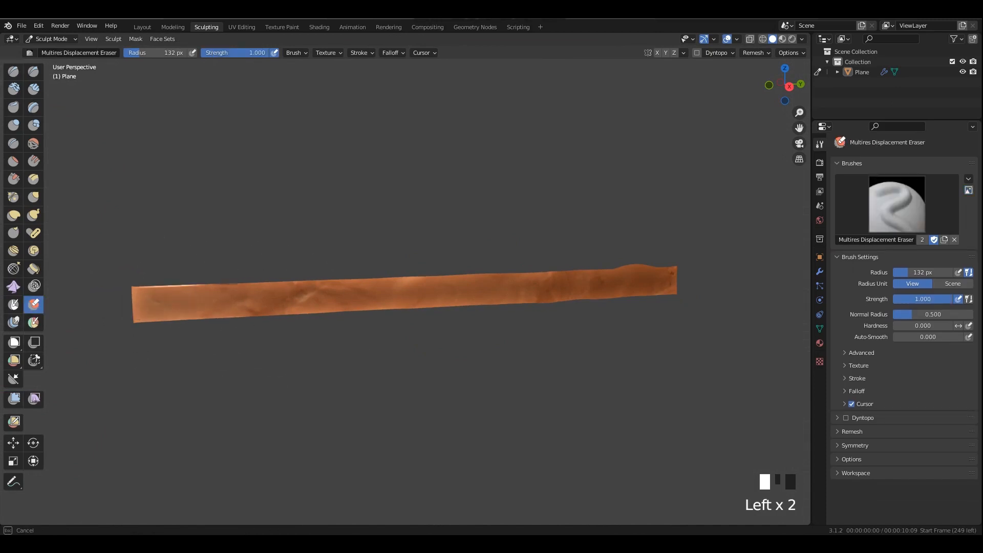
# Erase the sculpted displacement along the rest of the isolated strip, including both of its ends.
pyautogui.keyDown('alt'); pyautogui.middleClick(498, 312); pyautogui.keyUp('alt')
pyautogui.keyDown('alt'); pyautogui.middleClick(410, 281); pyautogui.keyUp('alt')
pyautogui.click(204, 278)
pyautogui.click(253, 276)
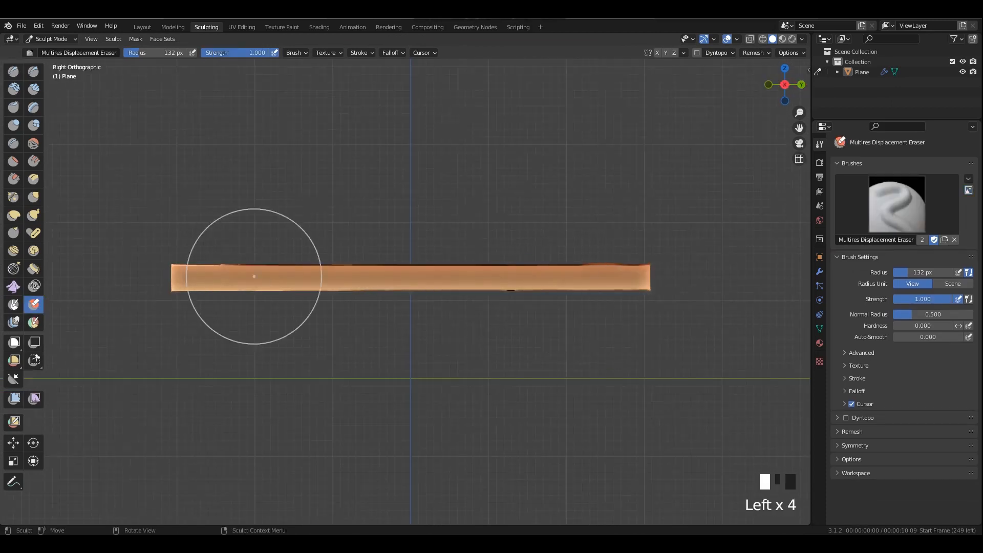
pyautogui.doubleClick(658, 275)
pyautogui.click(658, 274)
pyautogui.doubleClick(136, 303)
pyautogui.doubleClick(171, 291)
pyautogui.click(171, 292)
pyautogui.click(259, 302)
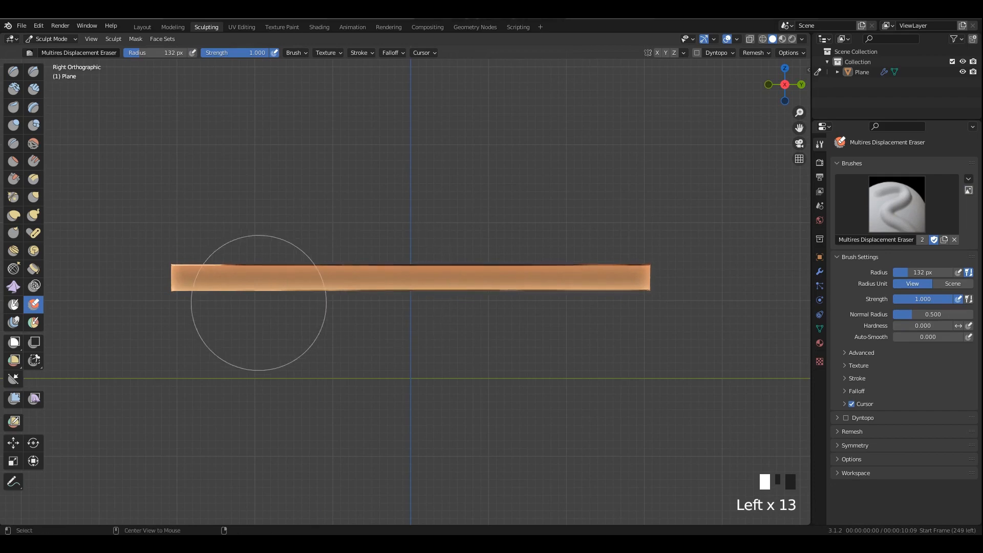
# Reveal the rest of the wall and inspect the recessed strip between the lower block rows.
pyautogui.hotkey('alt', 'h')
pyautogui.moveTo(681, 285)
pyautogui.mouseDown(button='middle')
pyautogui.moveTo(504, 296)
pyautogui.moveTo(577, 299)
pyautogui.moveTo(566, 283)
pyautogui.mouseUp(button='middle')
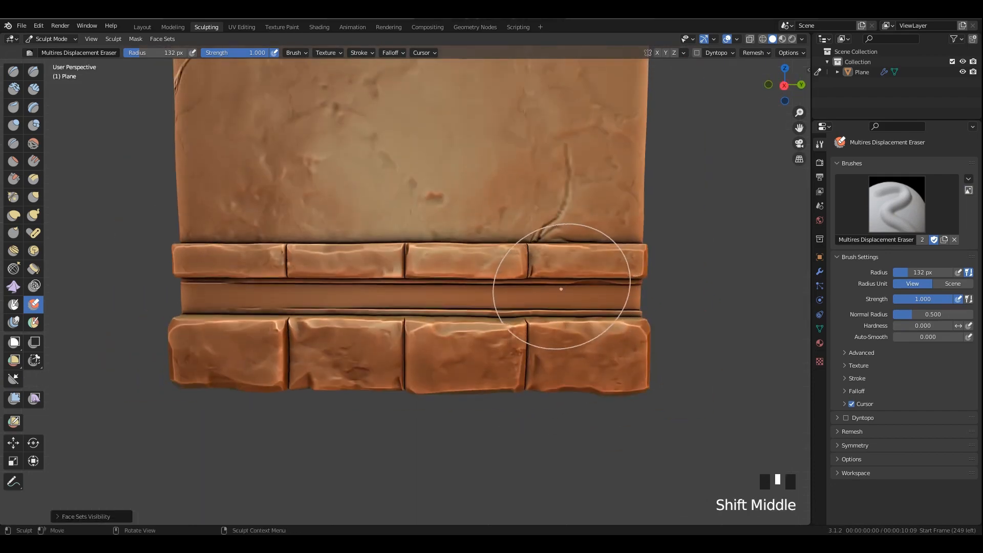
pyautogui.press('Tab')
pyautogui.press('Tab')
# Isolate the recessed strip's selected faces and erase the displacement at its left end with the Multires Displacement Eraser.
pyautogui.press('Tab')
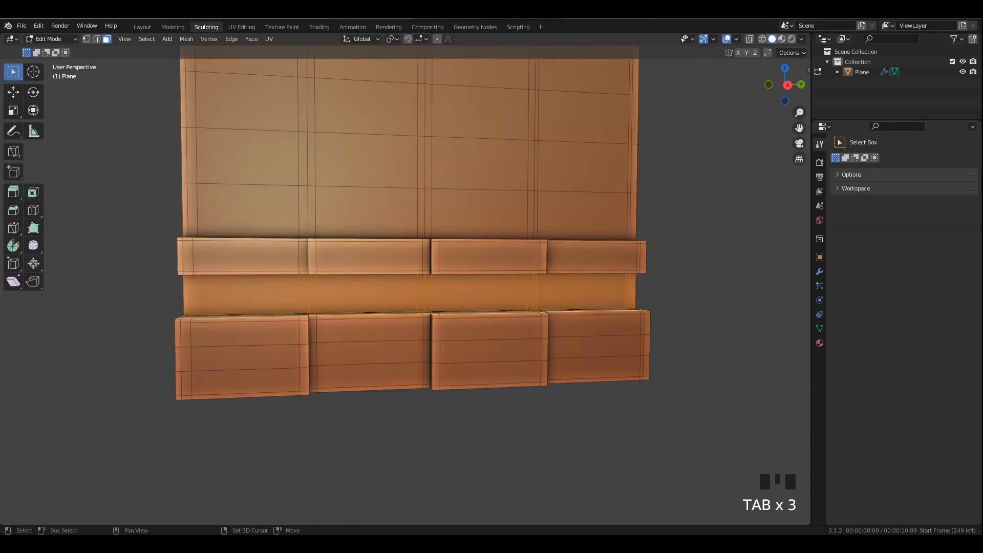
pyautogui.hotkey('shift', 'h')
pyautogui.press('Tab')
pyautogui.moveTo(307, 266); pyautogui.dragTo(268, 265, button='middle')
pyautogui.moveTo(268, 266); pyautogui.dragTo(241, 254)
pyautogui.moveTo(240, 253); pyautogui.dragTo(220, 246)
pyautogui.moveTo(220, 246); pyautogui.dragTo(209, 240)
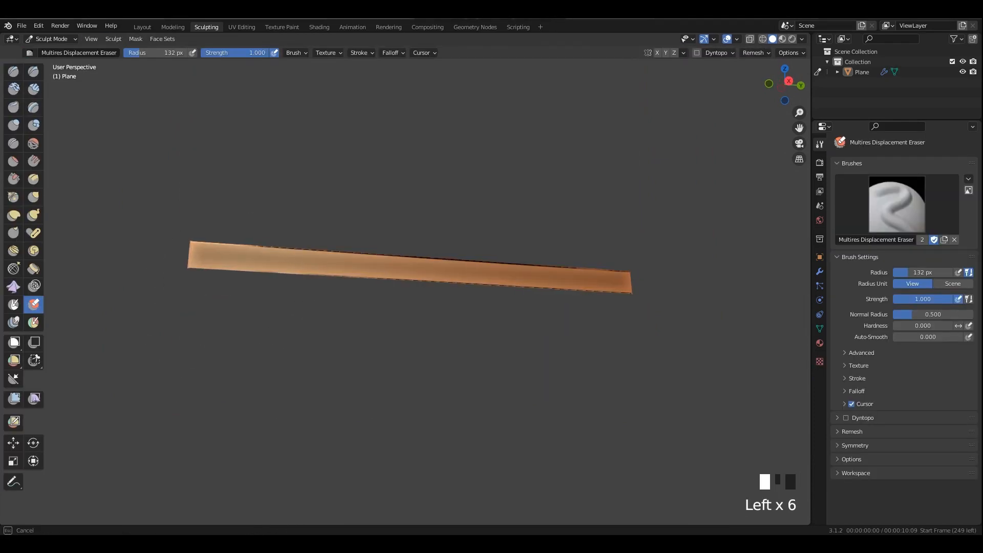
# Erase the remaining displacement along the isolated strip, face it in right orthographic view and save the file.
pyautogui.moveTo(504, 290); pyautogui.dragTo(495, 295)
pyautogui.moveTo(495, 295); pyautogui.dragTo(474, 311, button='middle')
pyautogui.keyDown('shift'); pyautogui.moveTo(474, 312); pyautogui.dragTo(455, 312, button='middle'); pyautogui.keyUp('shift')
pyautogui.moveTo(455, 312)
pyautogui.mouseDown()
pyautogui.moveTo(484, 297)
pyautogui.moveTo(232, 298)
pyautogui.mouseUp()
pyautogui.moveTo(233, 298); pyautogui.dragTo(596, 317)
pyautogui.keyDown('alt'); pyautogui.moveTo(596, 317); pyautogui.dragTo(553, 315, button='middle'); pyautogui.keyUp('alt')
pyautogui.keyDown('alt'); pyautogui.moveTo(553, 315); pyautogui.dragTo(512, 314, button='middle'); pyautogui.keyUp('alt')
pyautogui.hotkey('ctrl', 's')
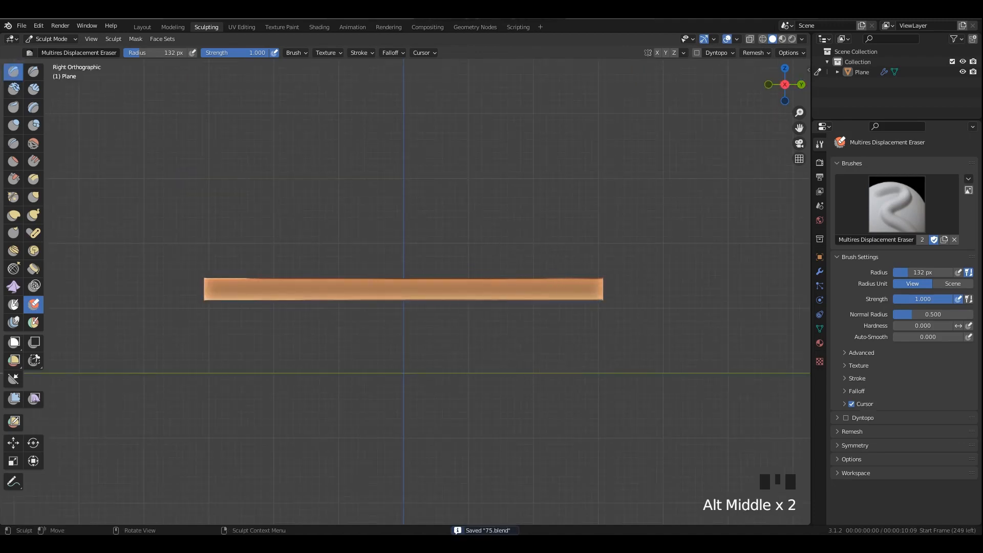
# Switch to the Draw tool and choose the SculptDraw.001 brush from the brush library.
pyautogui.click(13, 72)
pyautogui.click(897, 203)
pyautogui.click(649, 310)
pyautogui.scroll(2, 557, 249)
pyautogui.click(819, 361)
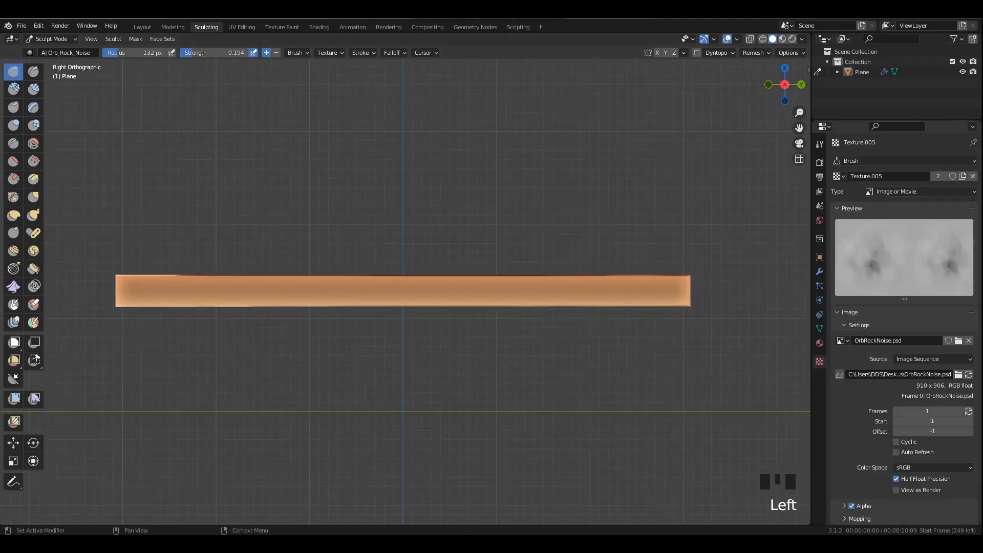
pyautogui.click(820, 145)
pyautogui.click(901, 203)
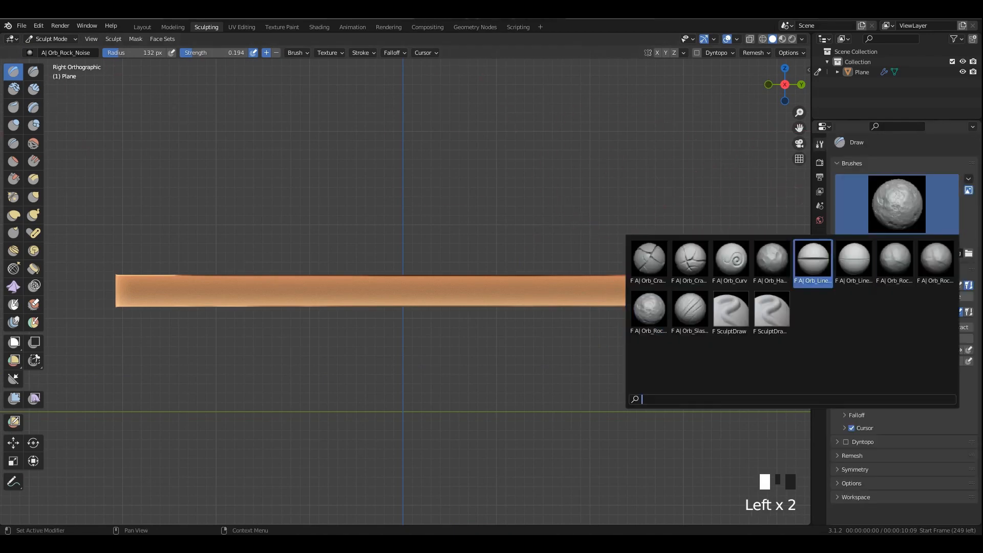
pyautogui.click(769, 312)
# Give the SculptDraw.001 brush a new texture that uses the floral ornament image.
pyautogui.click(819, 361)
pyautogui.click(910, 176)
pyautogui.click(819, 145)
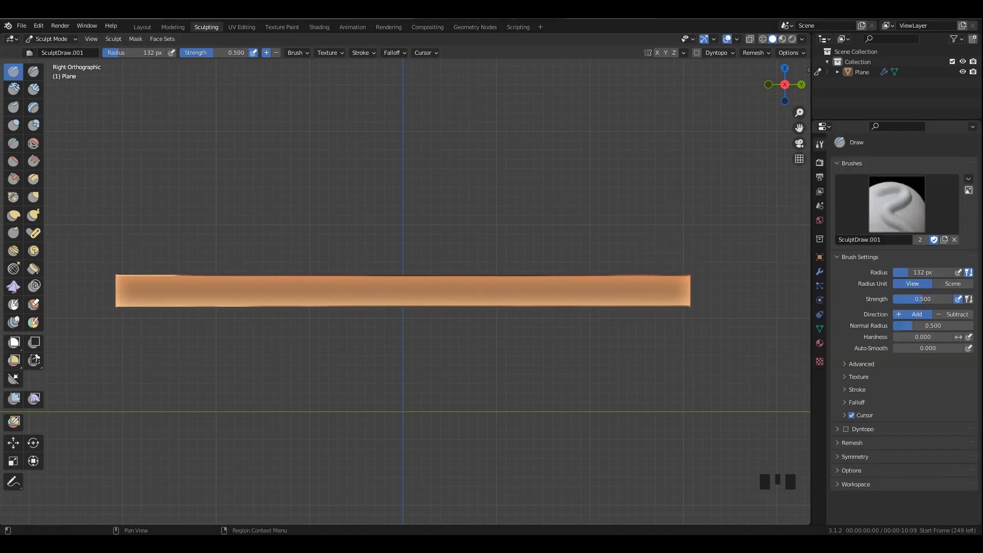
# Set the ornament texture's mapping to Stencil and enlarge the stencil over the whole isolated strip.
pyautogui.click(819, 162)
pyautogui.click(819, 144)
pyautogui.click(858, 376)
pyautogui.scroll(-3, 870, 379)
pyautogui.click(933, 403)
pyautogui.click(906, 471)
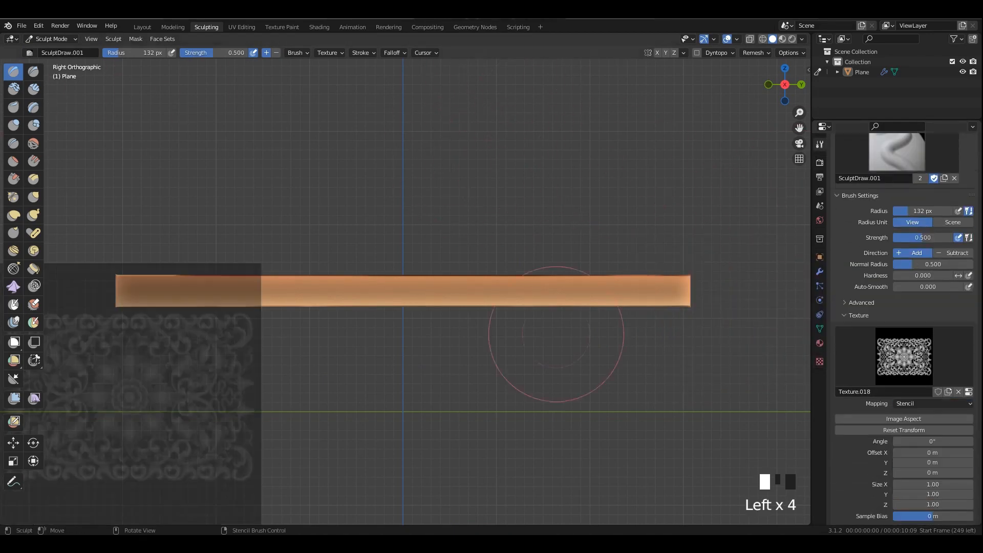
pyautogui.moveTo(137, 339); pyautogui.dragTo(562, 346, button='right')
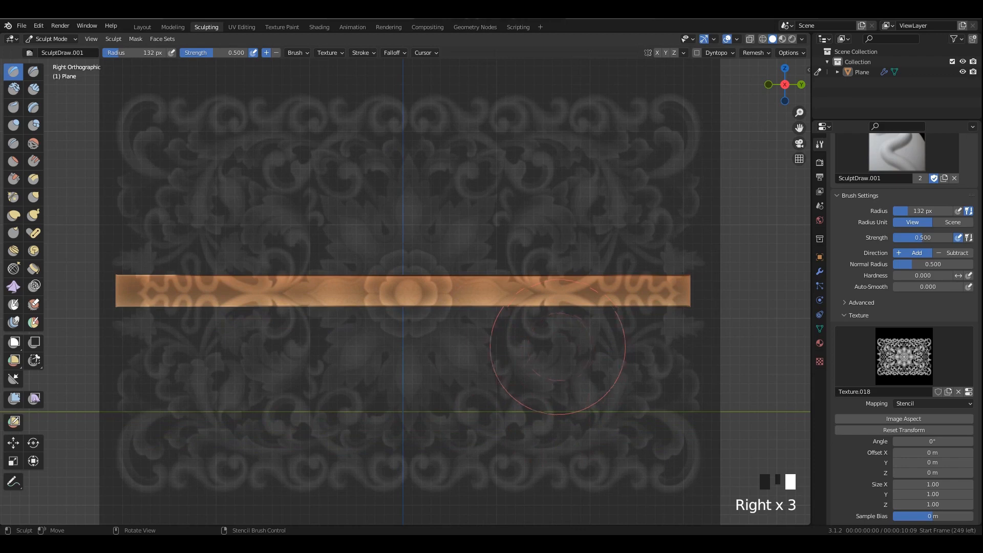
# Try stamping the ornament along the strip with freehand strokes at strength 0.500.
pyautogui.click(423, 305)
pyautogui.hotkey('ctrl', 'z')
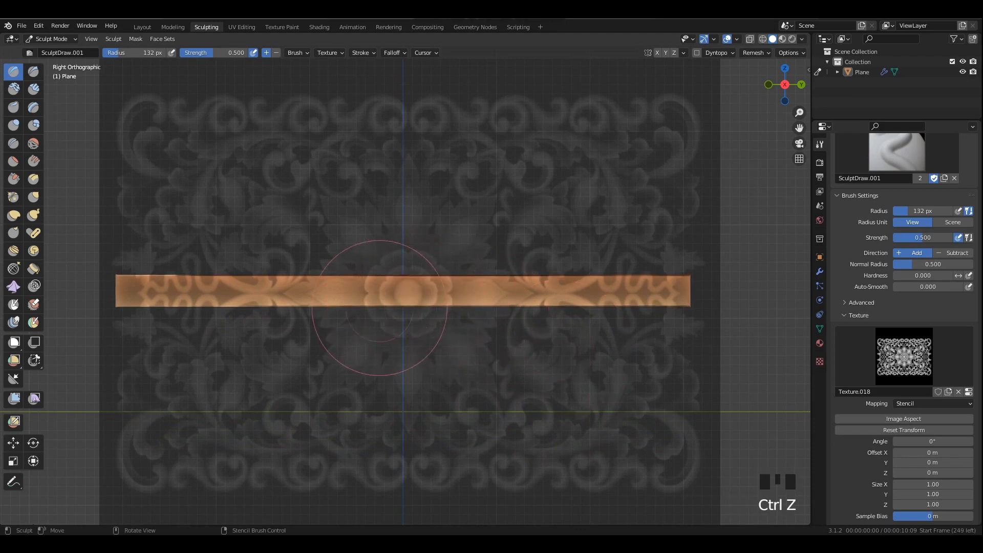
pyautogui.moveTo(164, 277); pyautogui.dragTo(686, 291)
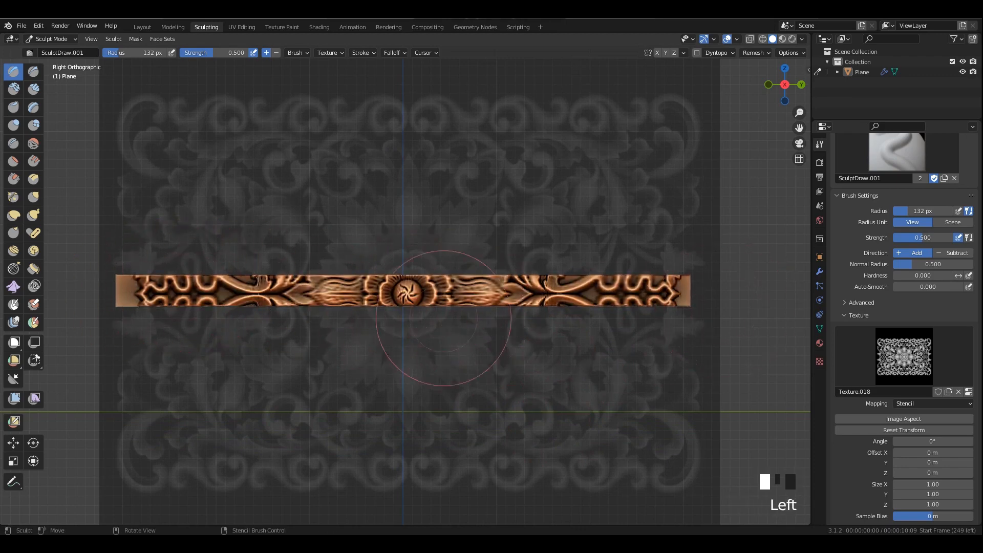
pyautogui.hotkey('ctrl', 'z')
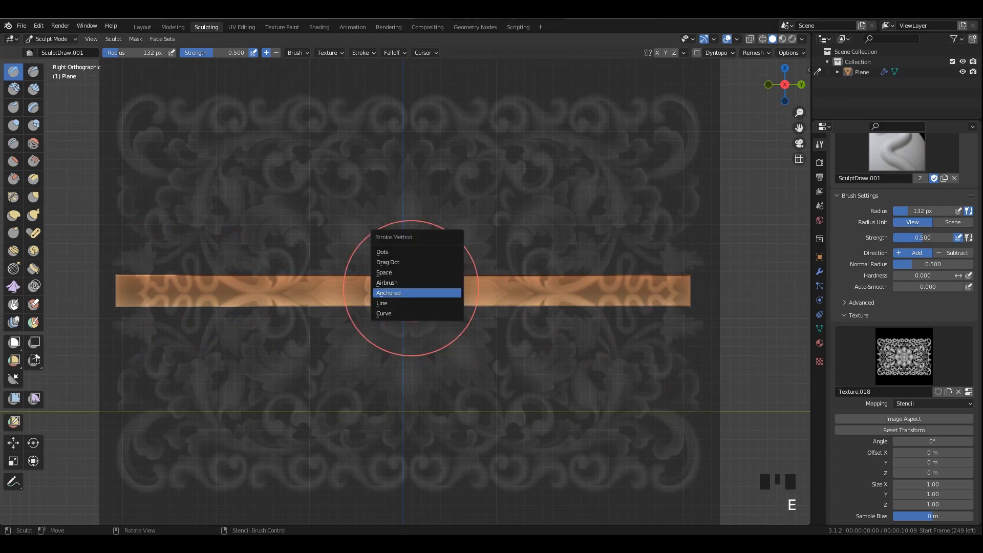
# Switch the stroke method to Anchored and set the brush radius to 86 px and strength to 0.242.
pyautogui.moveTo(413, 295); pyautogui.dragTo(476, 298)
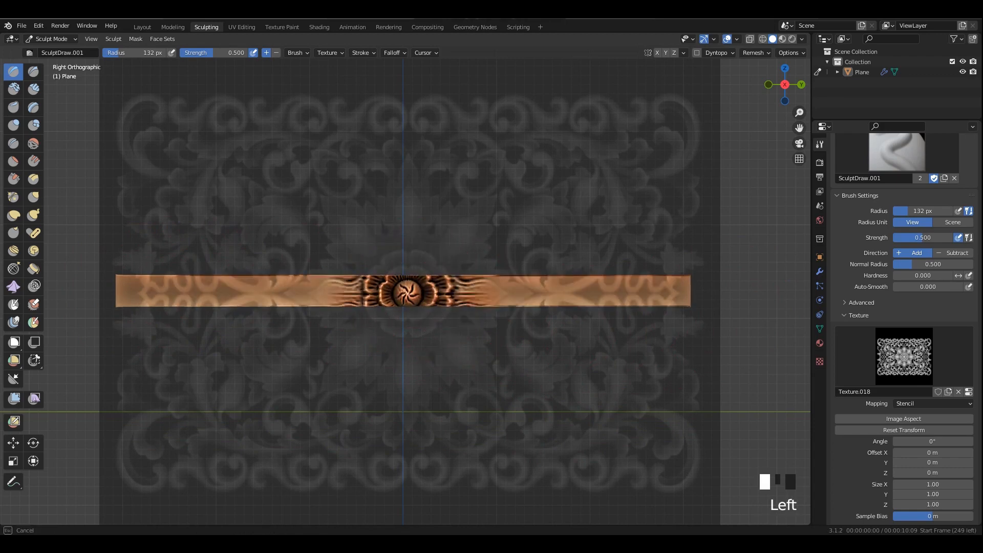
pyautogui.keyDown('shift'); pyautogui.moveTo(414, 294); pyautogui.dragTo(446, 300); pyautogui.keyUp('shift')
pyautogui.hotkey('ctrl', 'z')
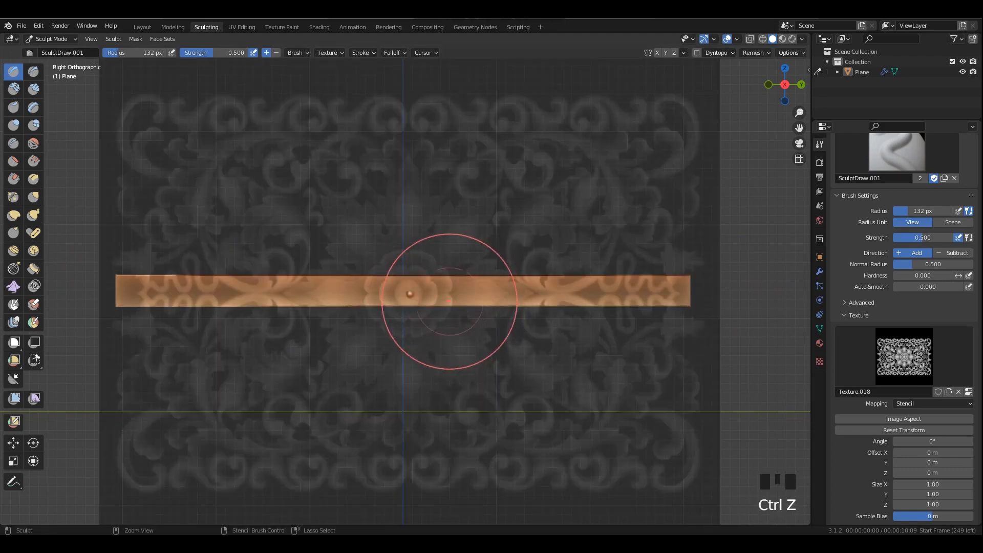
pyautogui.press('f')
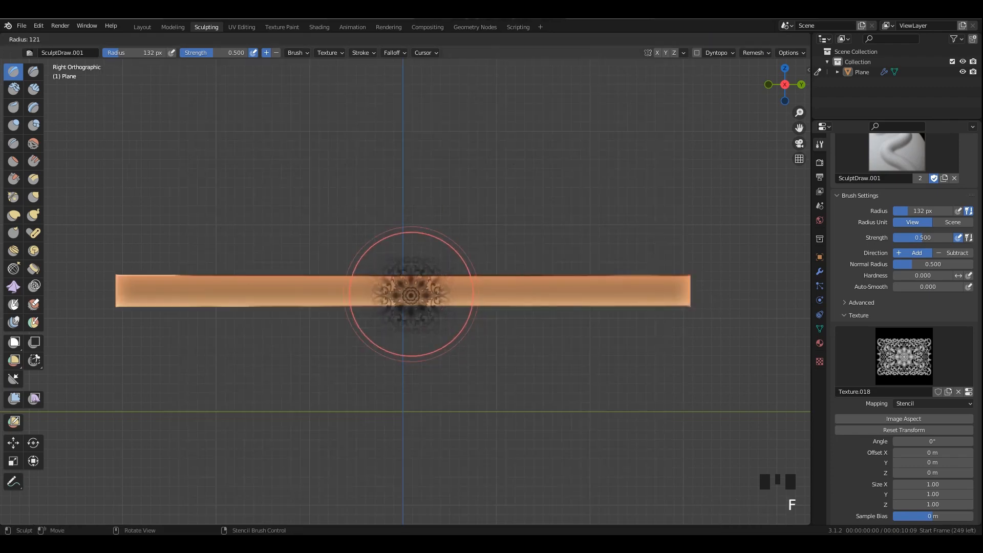
pyautogui.click(455, 295)
pyautogui.hotkey('shift', 'f')
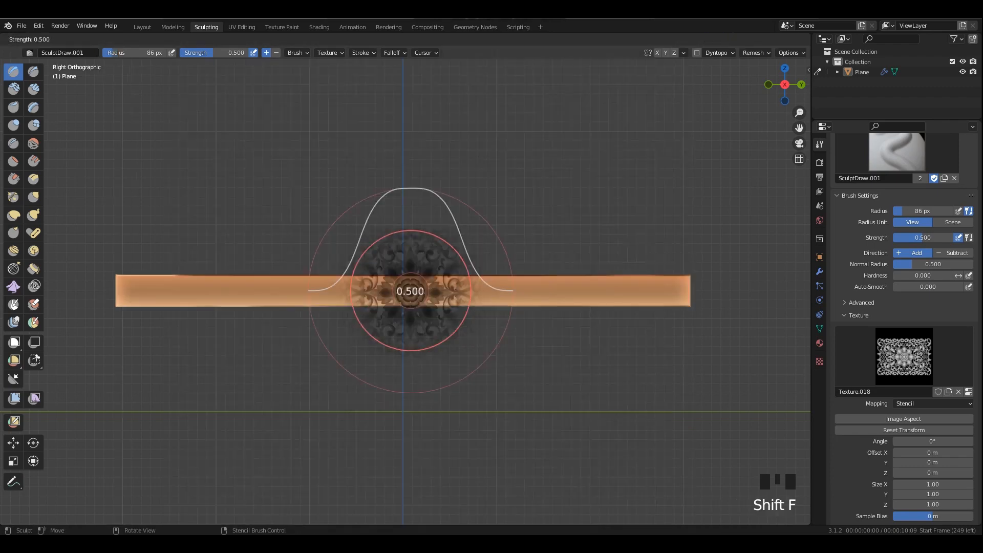
pyautogui.click(449, 290)
# Try stamping the ornament outward from the strip's centre with an anchored stroke at strength 0.242.
pyautogui.moveTo(404, 290)
pyautogui.mouseDown()
pyautogui.moveTo(589, 291)
pyautogui.moveTo(169, 291)
pyautogui.moveTo(373, 240)
pyautogui.mouseUp()
pyautogui.scroll(-1, 374, 240)
pyautogui.moveTo(406, 296)
pyautogui.mouseDown(button='middle')
pyautogui.moveTo(463, 303)
pyautogui.moveTo(434, 285)
pyautogui.moveTo(537, 307)
pyautogui.mouseUp(button='middle')
pyautogui.hotkey('ctrl', 'z')
pyautogui.scroll(1, 568, 328)
# Realign the stencil over the strip, set the strength to 0.115 and stamp the ornament outward from the centre.
pyautogui.moveTo(633, 334); pyautogui.dragTo(273, 262, button='right')
pyautogui.moveTo(497, 332); pyautogui.dragTo(494, 291, button='right')
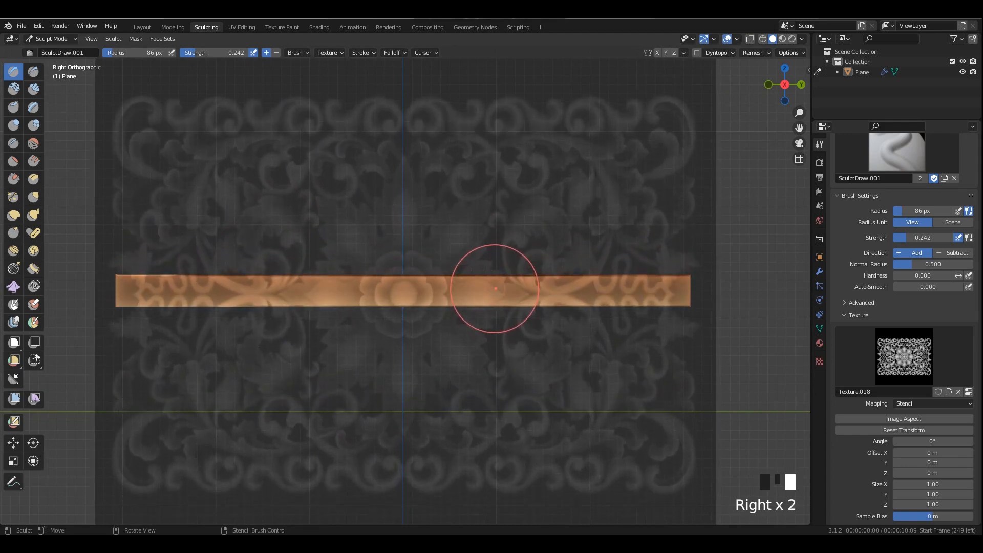
pyautogui.hotkey('shift', 'f')
pyautogui.click(415, 298)
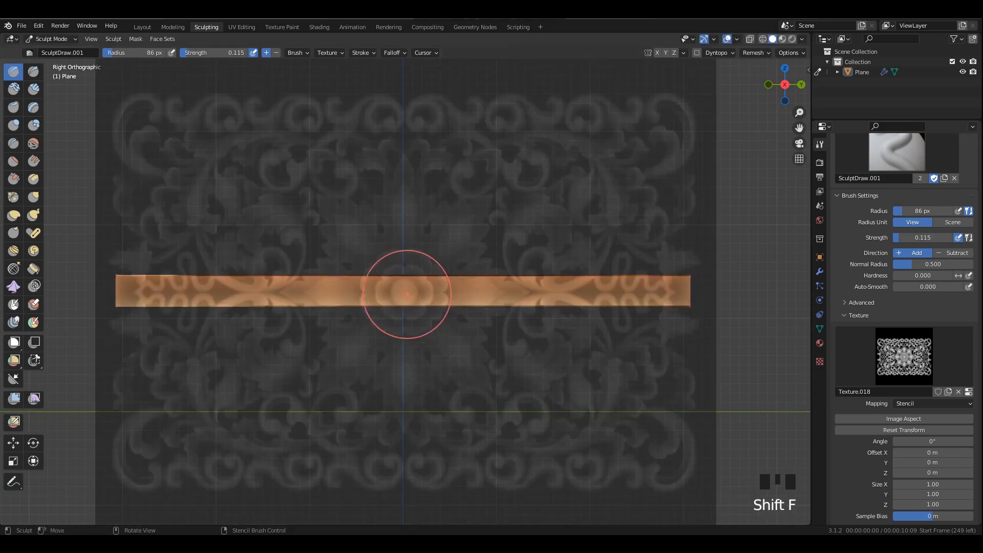
pyautogui.moveTo(407, 294); pyautogui.dragTo(226, 292)
pyautogui.moveTo(310, 227); pyautogui.dragTo(797, 455, button='right')
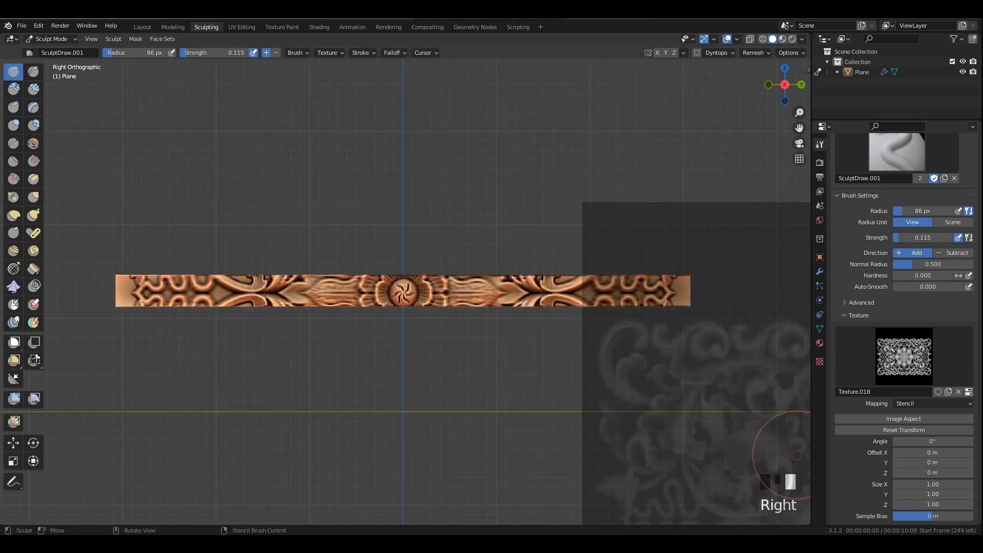
# Reveal the rest of the wall and inspect the ornamented strip between the lower block rows.
pyautogui.scroll(-1, 466, 330)
pyautogui.hotkey('alt', 'h')
pyautogui.scroll(-3, 481, 327)
pyautogui.keyDown('shift'); pyautogui.moveTo(481, 328); pyautogui.dragTo(429, 341, button='middle'); pyautogui.keyUp('shift')
pyautogui.moveTo(429, 341)
pyautogui.mouseDown(button='middle')
pyautogui.moveTo(460, 287)
pyautogui.moveTo(441, 225)
pyautogui.moveTo(447, 283)
pyautogui.moveTo(423, 337)
pyautogui.mouseUp(button='middle')
pyautogui.scroll(2, 461, 264)
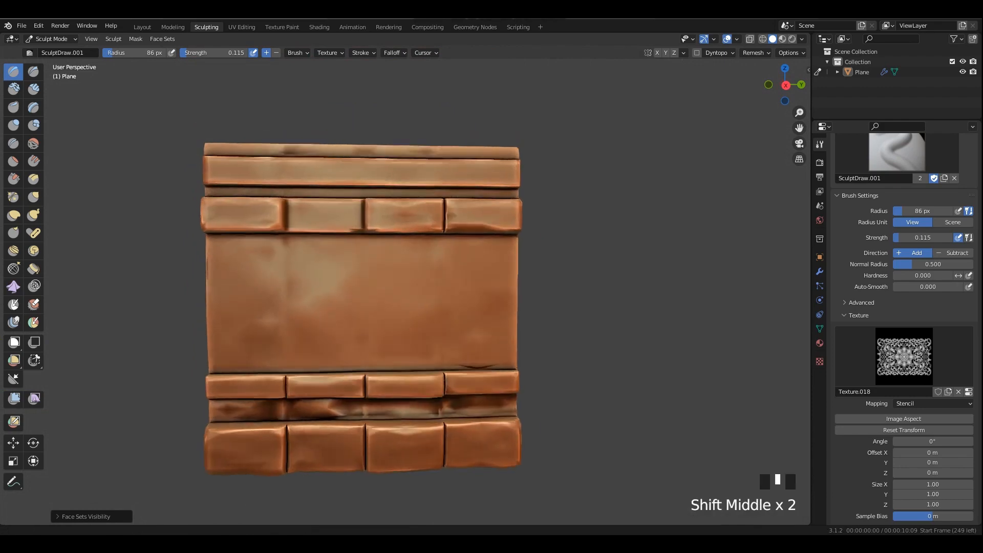
pyautogui.moveTo(458, 367); pyautogui.dragTo(446, 336, button='middle')
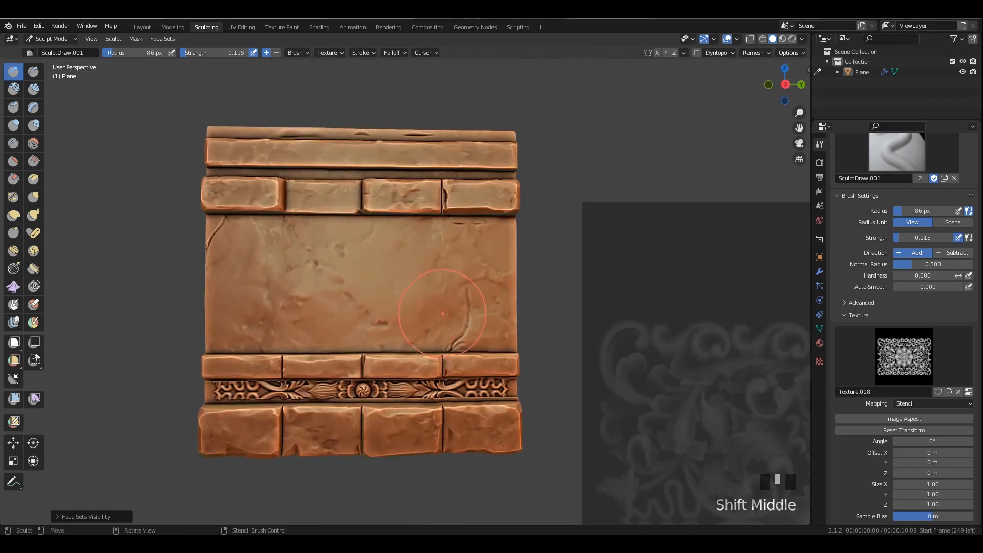
# Load the script image Q.jpg into the brush texture and keep its stencil clear of the wall.
pyautogui.moveTo(685, 393); pyautogui.dragTo(595, 516, button='right')
pyautogui.click(820, 362)
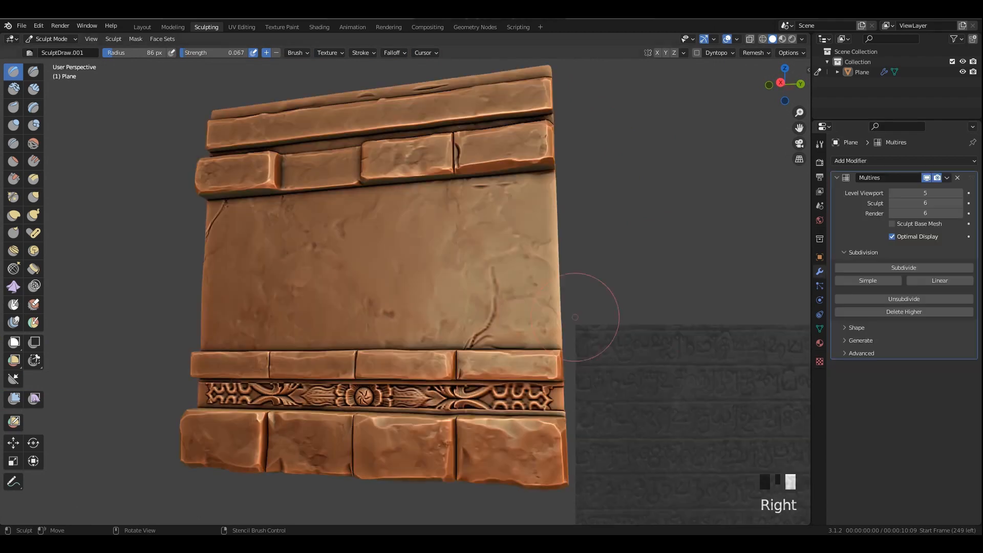
pyautogui.moveTo(581, 297); pyautogui.dragTo(571, 336, button='right')
pyautogui.click(820, 362)
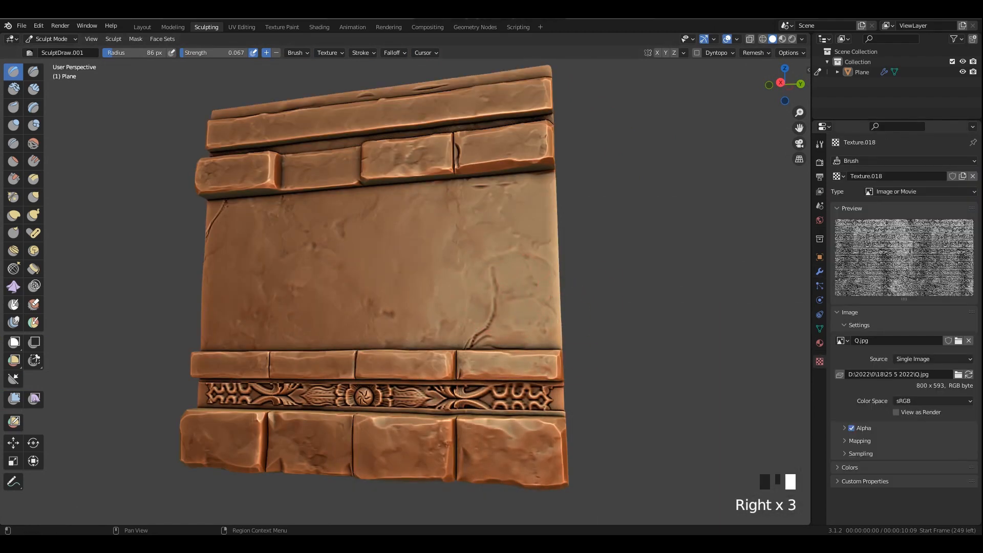
pyautogui.click(819, 163)
# In Edit Mode, select the faces of the large central wall panel, and isolate them for sculpting.
pyautogui.moveTo(461, 240); pyautogui.dragTo(402, 198, button='middle')
pyautogui.press('Tab')
pyautogui.scroll(2, 419, 235)
pyautogui.scroll(-1, 358, 195)
pyautogui.moveTo(152, 172); pyautogui.dragTo(607, 322)
pyautogui.press('Tab')
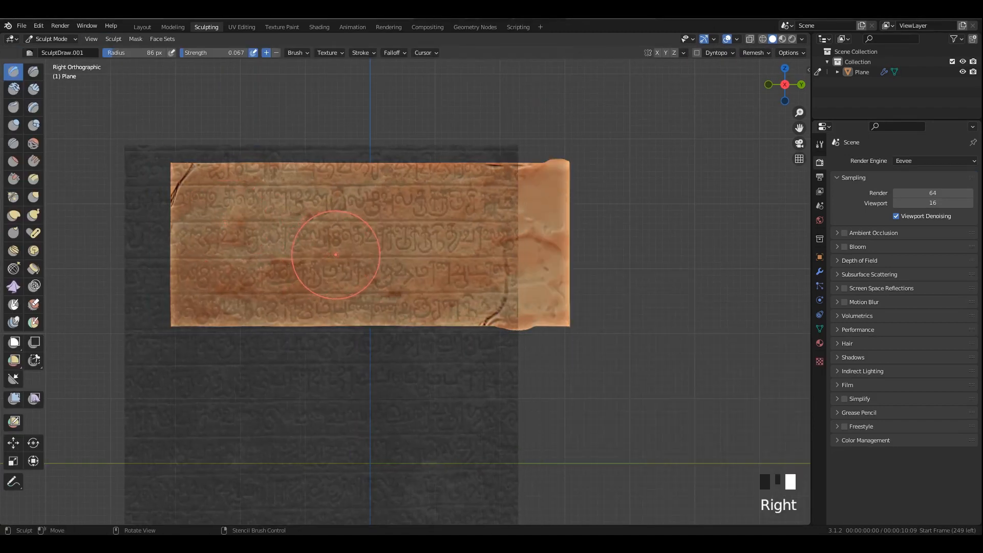
# Try stamping the script pattern on the panel's left half with a reduced stencil.
pyautogui.moveTo(336, 254); pyautogui.dragTo(383, 260, button='right')
pyautogui.keyDown('shift'); pyautogui.moveTo(422, 259); pyautogui.dragTo(469, 253, button='middle'); pyautogui.keyUp('shift')
pyautogui.scroll(1, 460, 256)
pyautogui.moveTo(470, 253)
pyautogui.keyDown('shift'); pyautogui.mouseDown(button='right')
pyautogui.moveTo(539, 275)
pyautogui.moveTo(454, 307)
pyautogui.mouseUp(button='right'); pyautogui.keyUp('shift')
pyautogui.moveTo(454, 307)
pyautogui.mouseDown(button='right')
pyautogui.moveTo(418, 227)
pyautogui.moveTo(352, 182)
pyautogui.moveTo(335, 195)
pyautogui.mouseUp(button='right')
pyautogui.moveTo(247, 234)
pyautogui.mouseDown()
pyautogui.moveTo(220, 204)
pyautogui.moveTo(244, 307)
pyautogui.moveTo(153, 220)
pyautogui.mouseUp()
pyautogui.moveTo(225, 219); pyautogui.dragTo(566, 263, button='right')
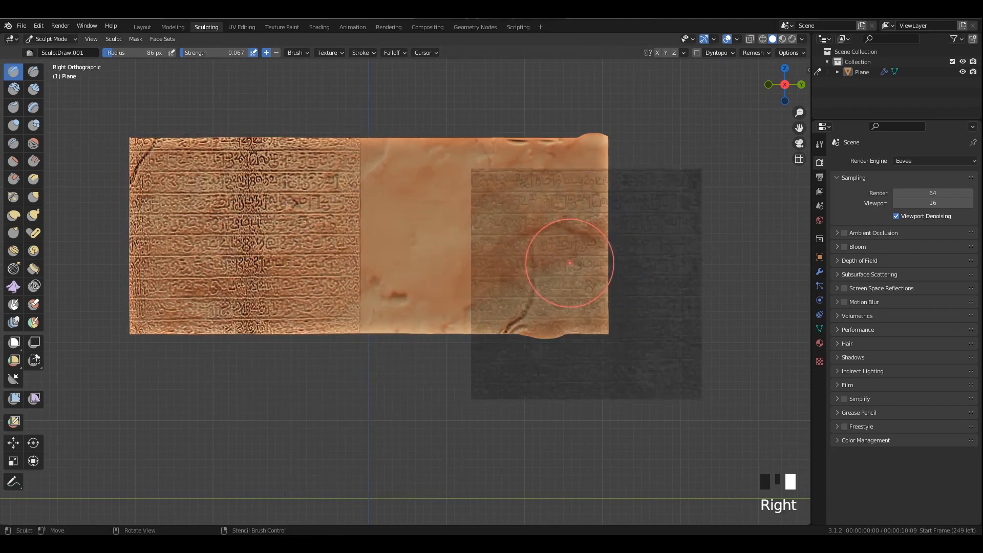
pyautogui.hotkey('ctrl', 'z')
# Fit the script stencil to the panel's full width and try stamping it from the panel's centre.
pyautogui.moveTo(588, 226)
pyautogui.mouseDown(button='right')
pyautogui.moveTo(390, 252)
pyautogui.moveTo(490, 292)
pyautogui.moveTo(462, 333)
pyautogui.mouseUp(button='right')
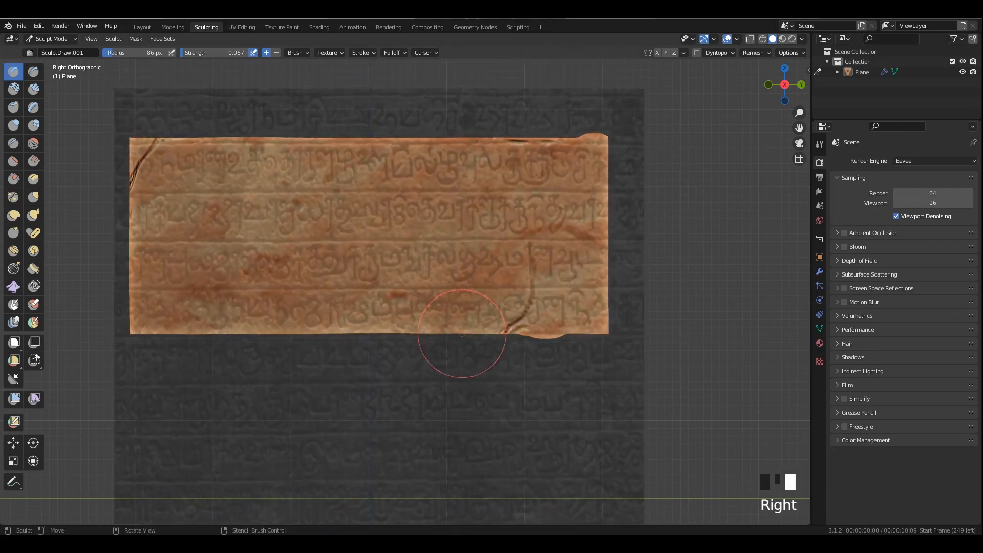
pyautogui.moveTo(517, 306)
pyautogui.keyDown('shift'); pyautogui.mouseDown(button='right')
pyautogui.moveTo(492, 308)
pyautogui.moveTo(535, 307)
pyautogui.moveTo(525, 311)
pyautogui.mouseUp(button='right'); pyautogui.keyUp('shift')
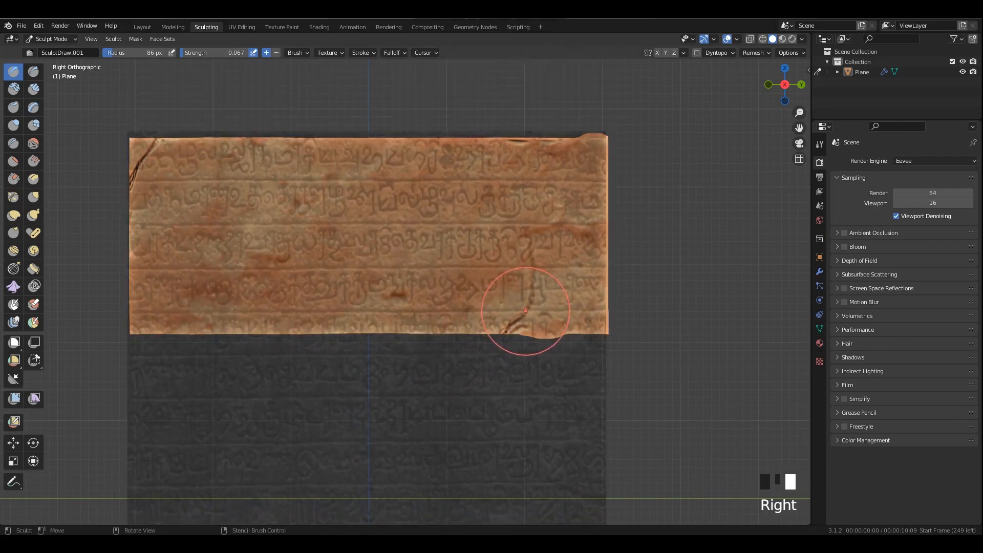
pyautogui.moveTo(370, 241)
pyautogui.mouseDown()
pyautogui.moveTo(625, 261)
pyautogui.moveTo(532, 256)
pyautogui.mouseUp()
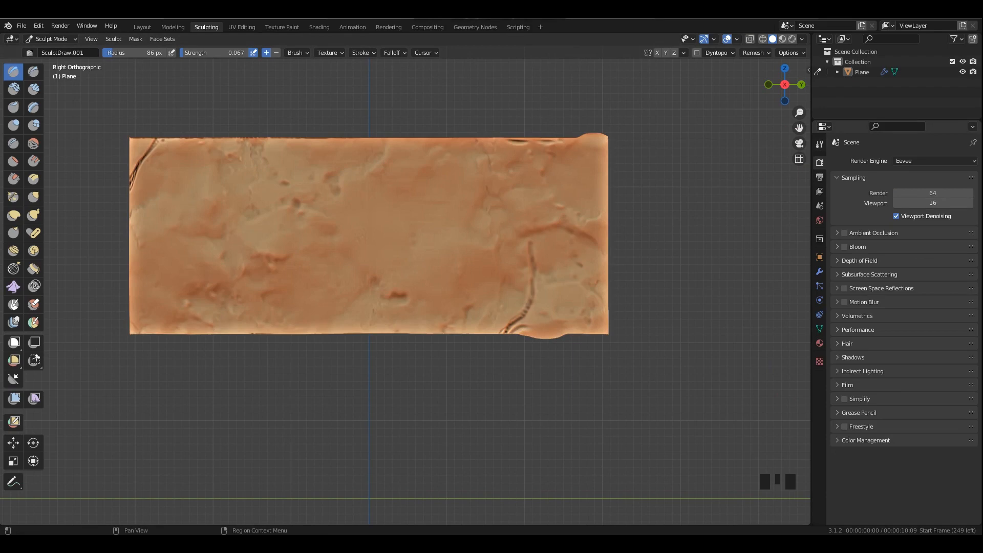
# Set the brush falloff to Sphere and stamp the script across the whole central panel.
pyautogui.click(820, 144)
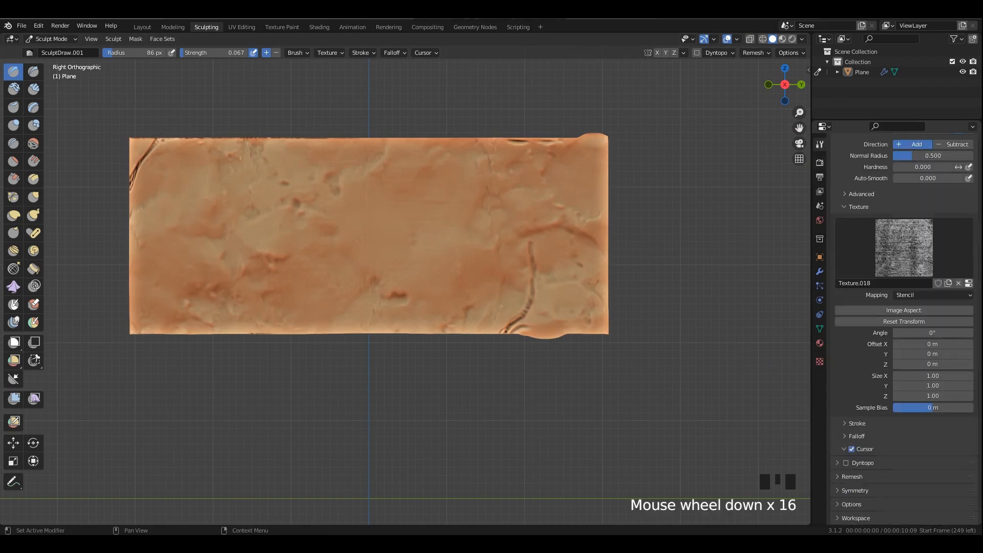
pyautogui.click(864, 449)
pyautogui.click(865, 449)
pyautogui.click(856, 436)
pyautogui.scroll(-7, 865, 409)
pyautogui.click(865, 309)
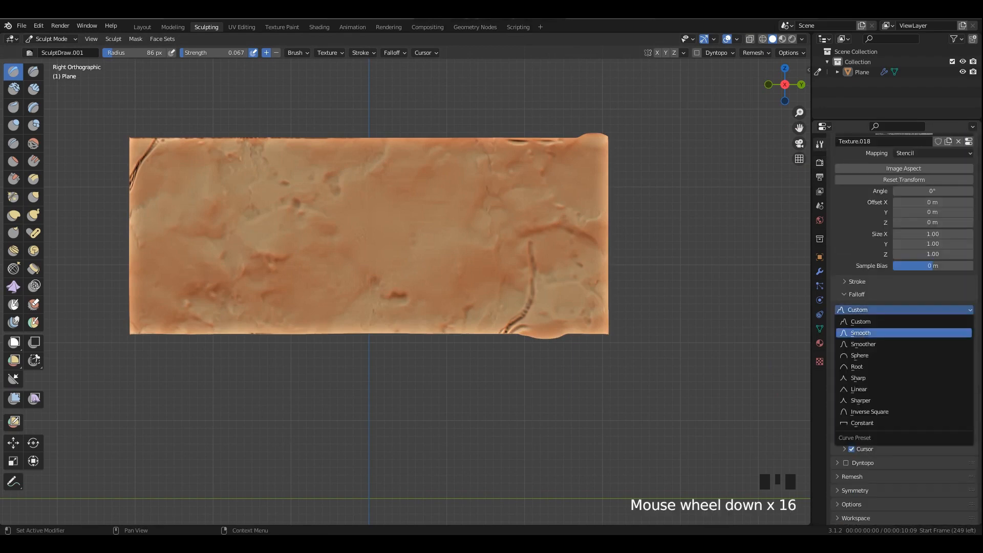
pyautogui.click(865, 355)
pyautogui.moveTo(371, 248); pyautogui.dragTo(680, 368)
pyautogui.moveTo(366, 246); pyautogui.dragTo(698, 450, button='right')
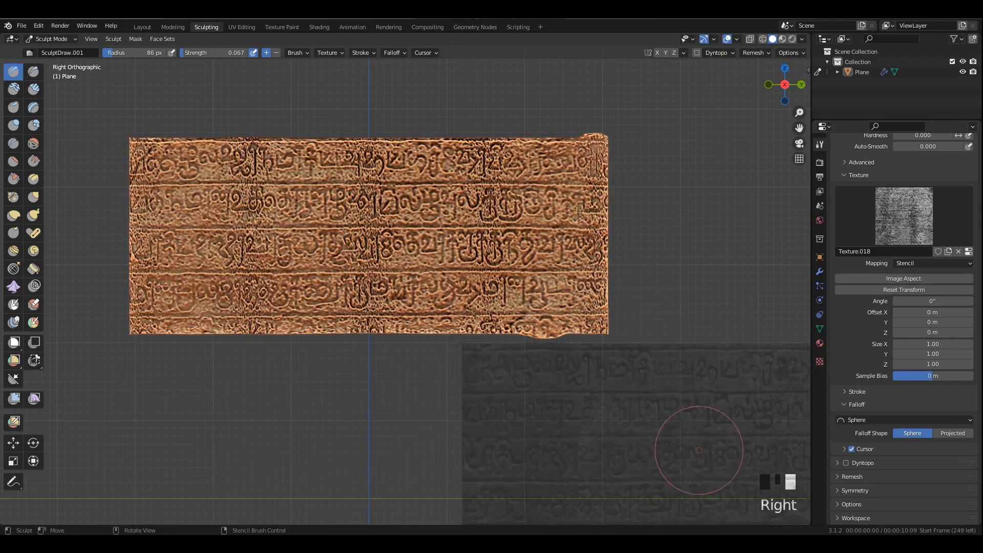
# Reveal the whole wall and examine the script panel and its upper edge up close.
pyautogui.moveTo(309, 248); pyautogui.dragTo(384, 240, button='middle')
pyautogui.scroll(-3, 379, 256)
pyautogui.scroll(-2, 578, 255)
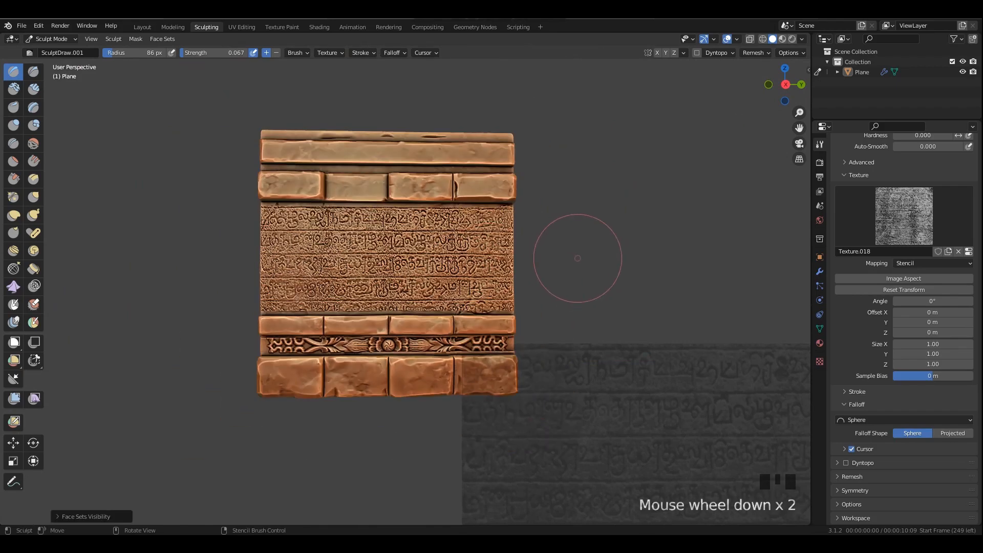
pyautogui.scroll(1, 575, 264)
pyautogui.moveTo(548, 262); pyautogui.dragTo(462, 251, button='middle')
pyautogui.scroll(2, 538, 269)
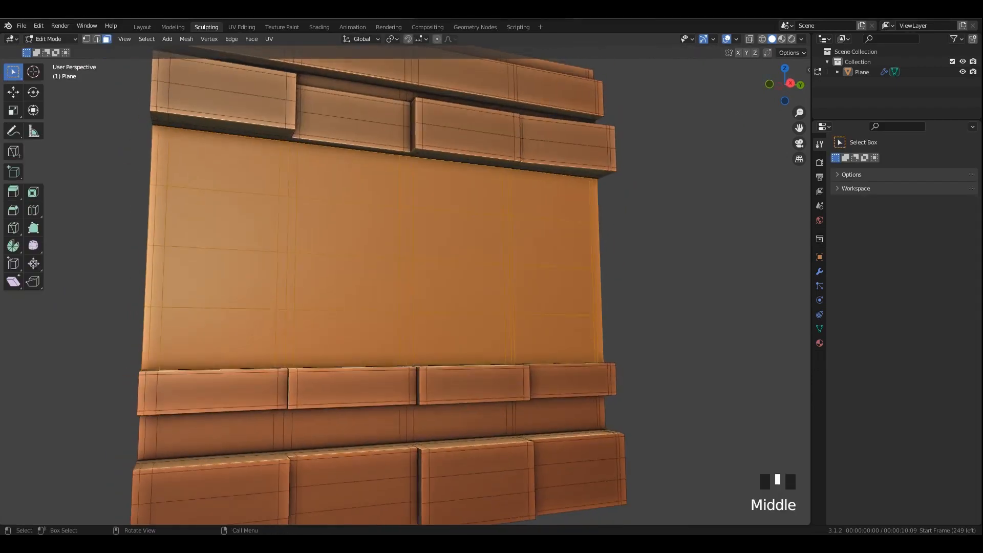
pyautogui.moveTo(410, 256); pyautogui.dragTo(389, 246, button='middle')
pyautogui.moveTo(389, 246)
pyautogui.keyDown('shift'); pyautogui.mouseDown(button='middle')
pyautogui.moveTo(379, 266)
pyautogui.moveTo(419, 307)
pyautogui.mouseUp(button='middle'); pyautogui.keyUp('shift')
pyautogui.scroll(2, 378, 266)
pyautogui.scroll(-2, 439, 219)
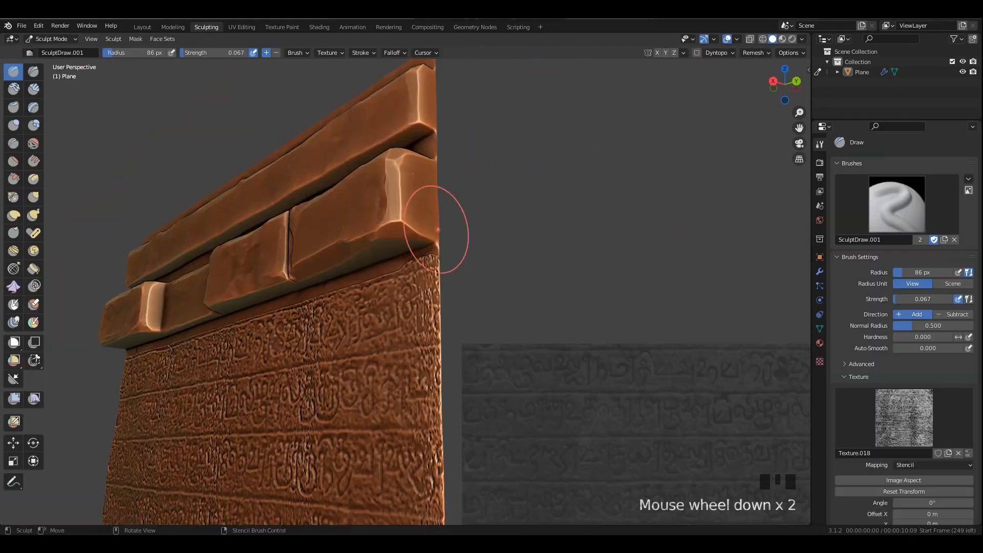
pyautogui.scroll(2, 450, 220)
# Undo the script stamp on the central panel and refit the script stencil to the panel's full width in the straight side view.
pyautogui.hotkey('ctrl', 'z')
pyautogui.hotkey('ctrl', 'z')
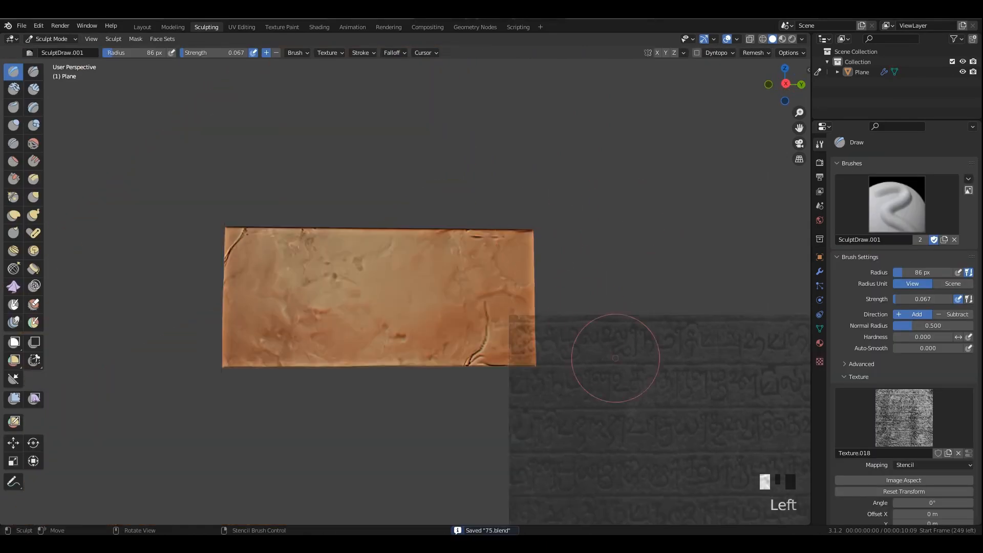
pyautogui.moveTo(614, 355); pyautogui.dragTo(309, 246, button='right')
pyautogui.keyDown('alt'); pyautogui.moveTo(309, 246); pyautogui.dragTo(480, 265, button='middle'); pyautogui.keyUp('alt')
pyautogui.scroll(2, 480, 265)
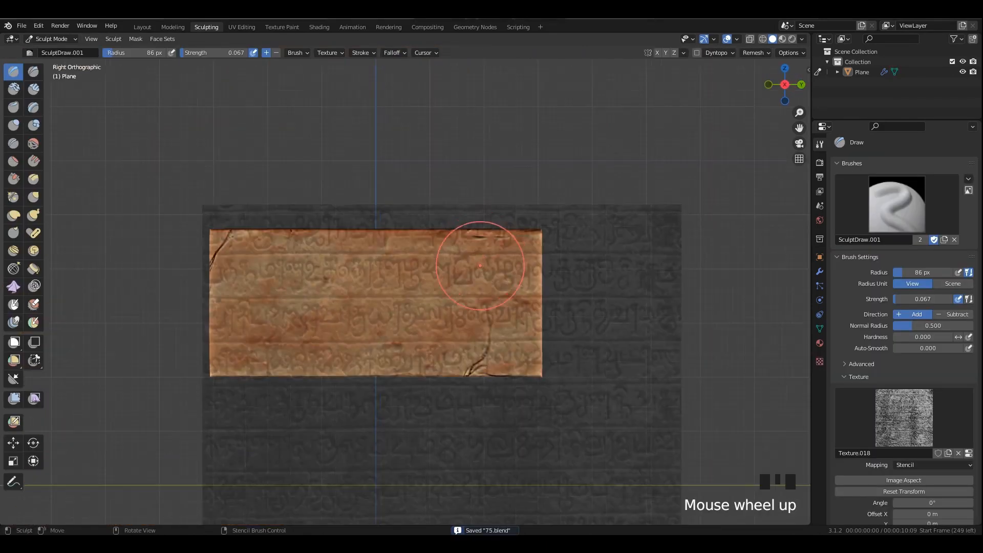
pyautogui.scroll(1, 481, 221)
pyautogui.moveTo(543, 261)
pyautogui.mouseDown(button='right')
pyautogui.moveTo(460, 206)
pyautogui.moveTo(471, 198)
pyautogui.mouseUp(button='right')
pyautogui.keyDown('shift'); pyautogui.moveTo(527, 218); pyautogui.dragTo(527, 217, button='right'); pyautogui.keyUp('shift')
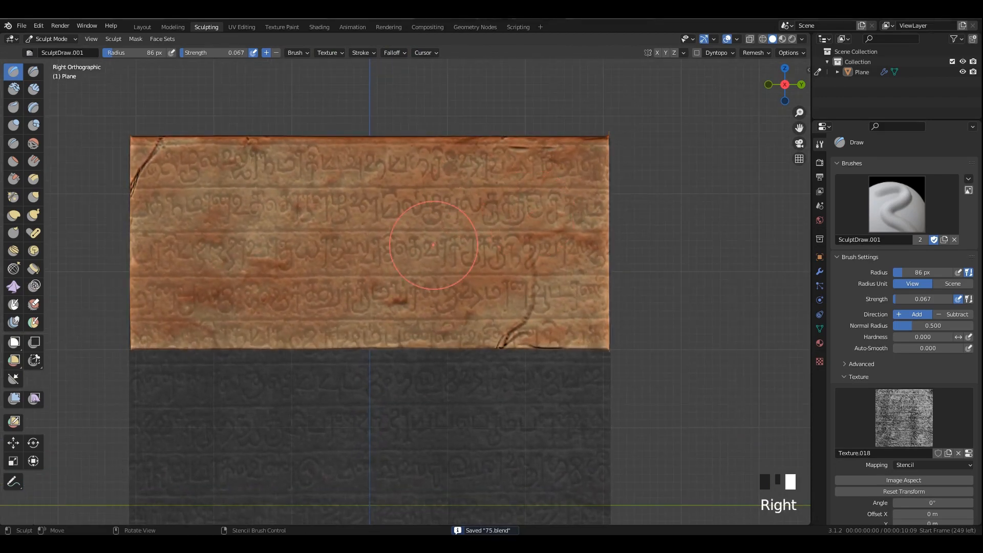
# Try stamping the script across the panel at brush strength 0.067, undo it and realign the stencil over the panel.
pyautogui.moveTo(385, 239)
pyautogui.mouseDown()
pyautogui.moveTo(376, 166)
pyautogui.moveTo(185, 257)
pyautogui.moveTo(139, 341)
pyautogui.mouseUp()
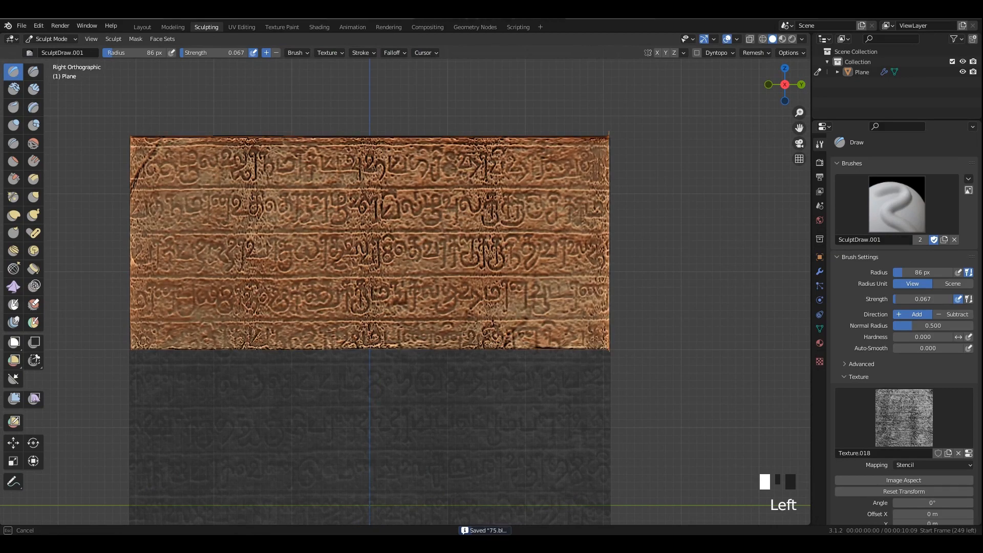
pyautogui.moveTo(589, 286); pyautogui.dragTo(608, 311)
pyautogui.moveTo(553, 291); pyautogui.dragTo(803, 437, button='right')
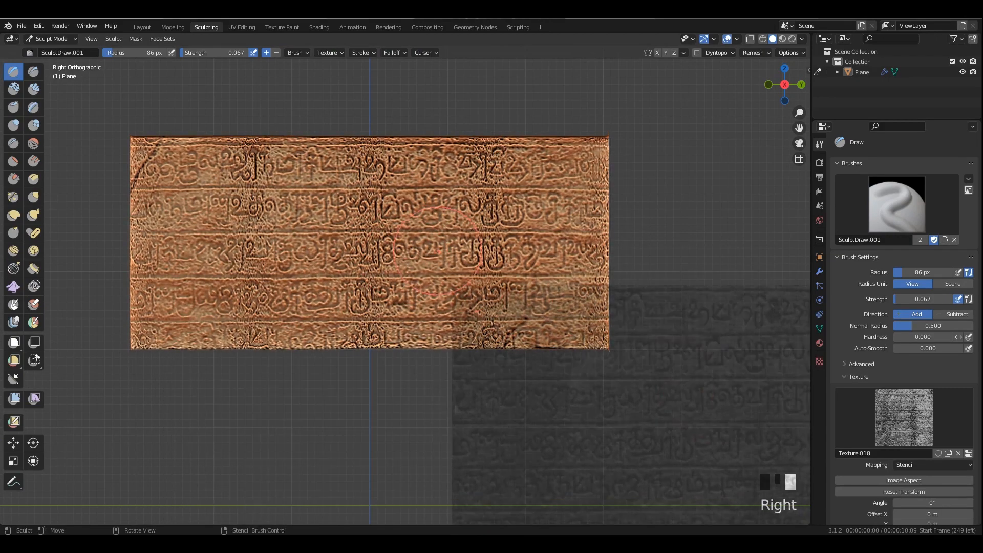
pyautogui.moveTo(553, 327)
pyautogui.mouseDown(button='middle')
pyautogui.moveTo(548, 307)
pyautogui.moveTo(441, 218)
pyautogui.mouseUp(button='middle')
pyautogui.hotkey('ctrl', 'z')
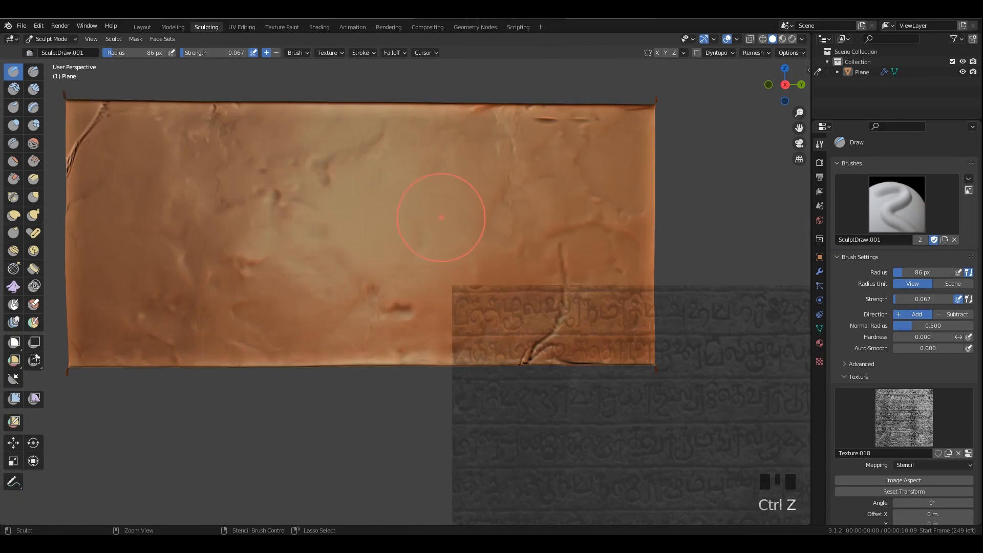
pyautogui.keyDown('alt'); pyautogui.moveTo(518, 220); pyautogui.dragTo(563, 287, button='middle'); pyautogui.keyUp('alt')
pyautogui.moveTo(599, 328); pyautogui.dragTo(290, 181, button='right')
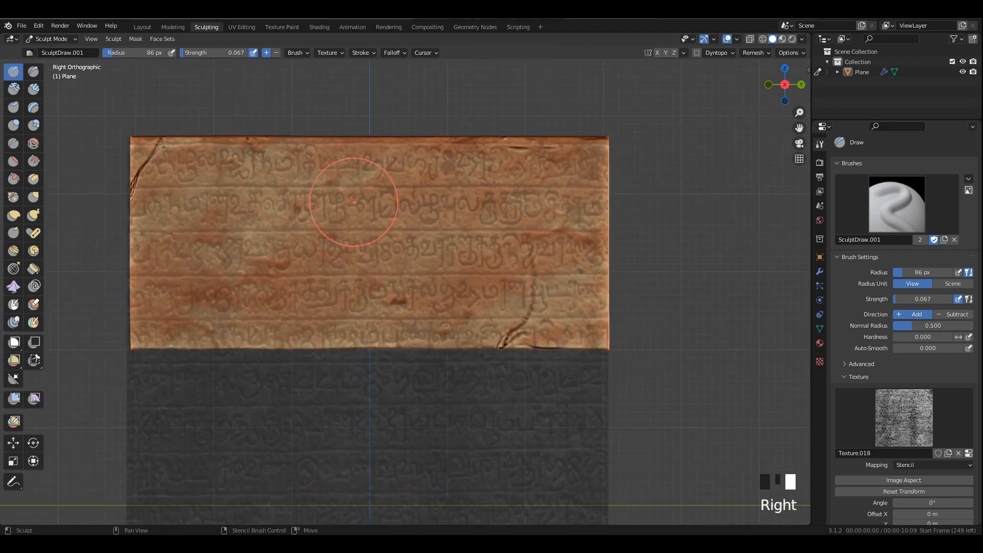
# Try stamping the script panel with the brush strength raised to 0.194 and undo the stroke.
pyautogui.hotkey('shift', 'f')
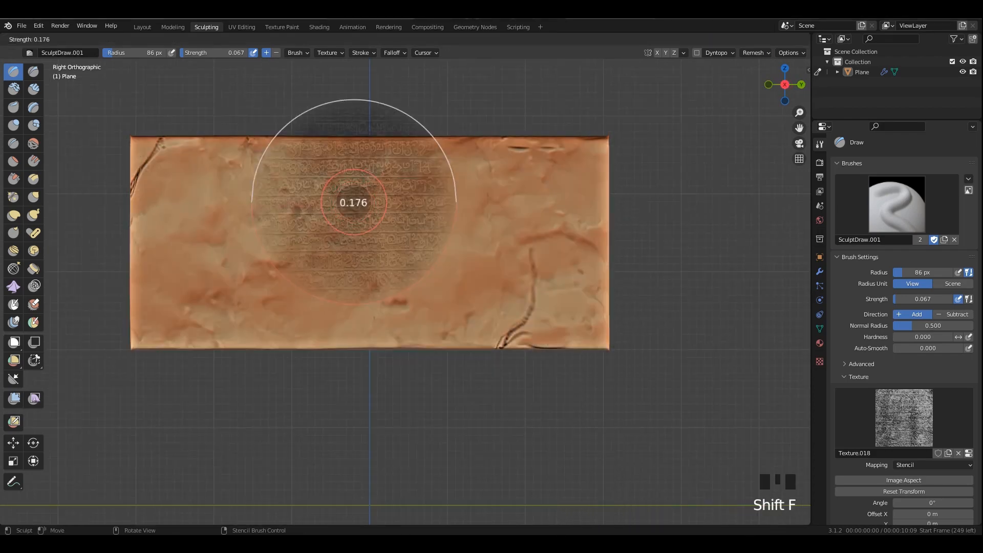
pyautogui.click(375, 247)
pyautogui.moveTo(347, 246); pyautogui.dragTo(614, 378)
pyautogui.hotkey('ctrl', 'z')
# Try stamping the script panel at brush strength 0.133 and undo the stroke.
pyautogui.hotkey('shift', 'f')
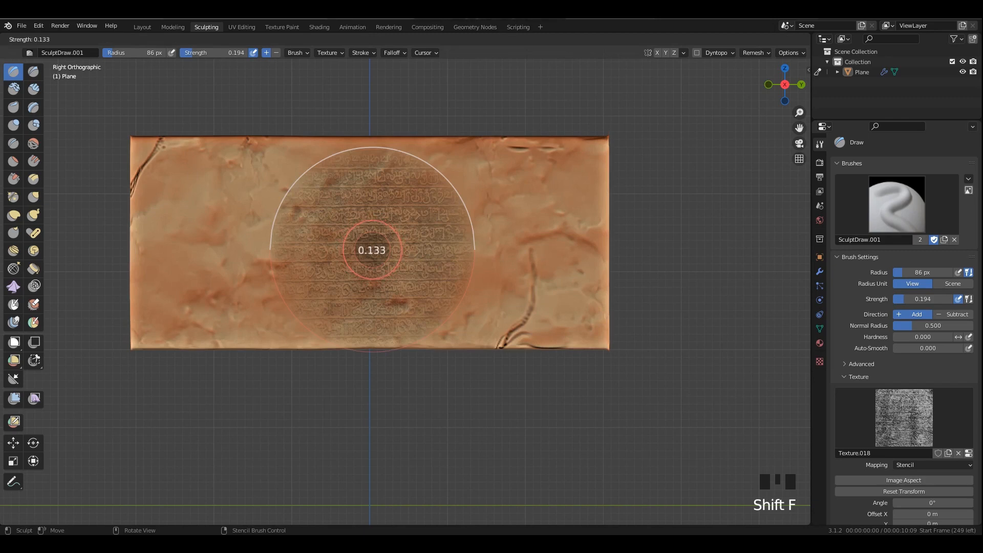
pyautogui.click(376, 250)
pyautogui.moveTo(355, 239); pyautogui.dragTo(384, 247)
pyautogui.hotkey('ctrl', 'z')
# Set the brush strength to 0.073 and stamp the script across the whole central panel.
pyautogui.hotkey('shift', 'f')
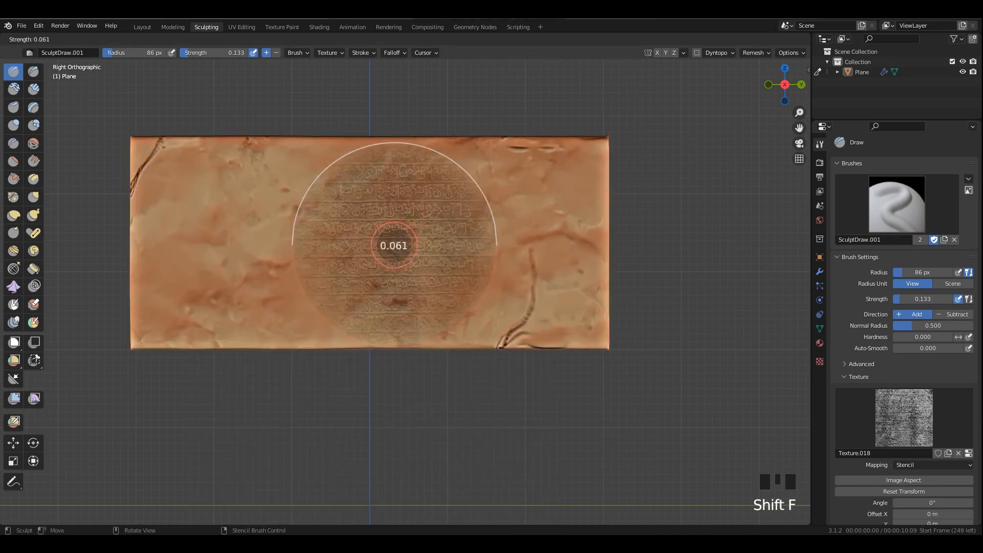
pyautogui.click(389, 244)
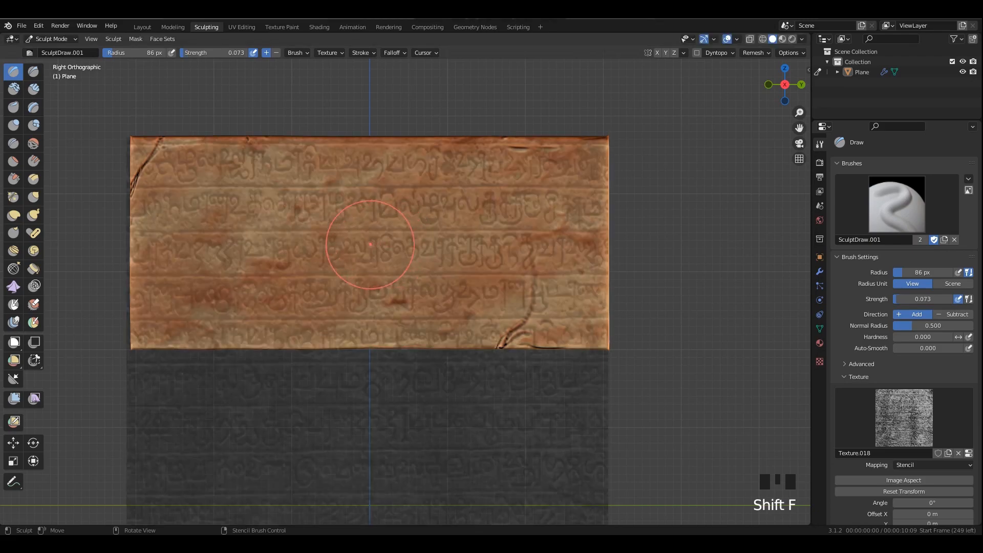
pyautogui.moveTo(371, 244); pyautogui.dragTo(330, 258)
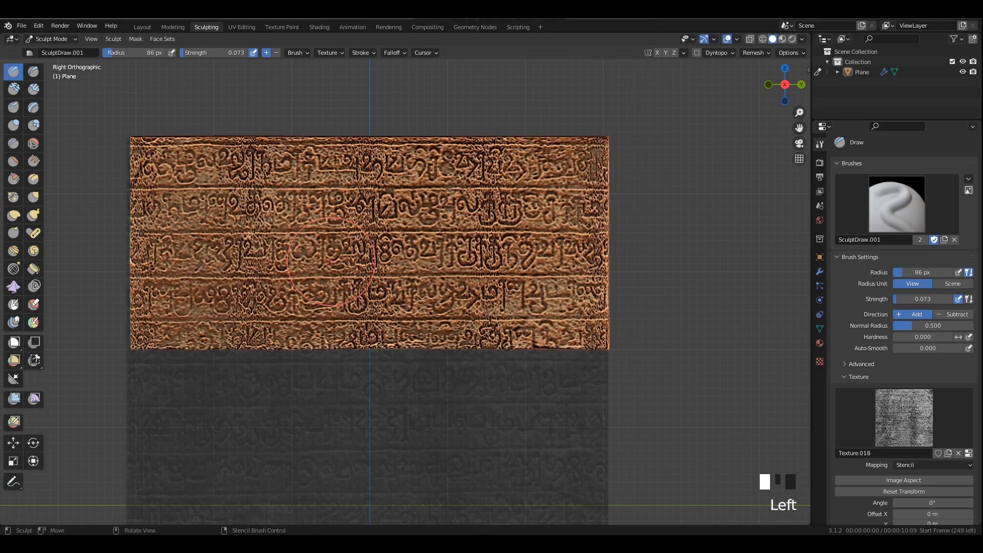
# Move the script stencil off the panel and unhide the rest of the wall to check the carving.
pyautogui.moveTo(325, 283); pyautogui.dragTo(703, 483, button='right')
pyautogui.scroll(2, 359, 260)
pyautogui.moveTo(353, 260)
pyautogui.mouseDown(button='middle')
pyautogui.moveTo(329, 260)
pyautogui.moveTo(371, 241)
pyautogui.mouseUp(button='middle')
pyautogui.scroll(-3, 374, 238)
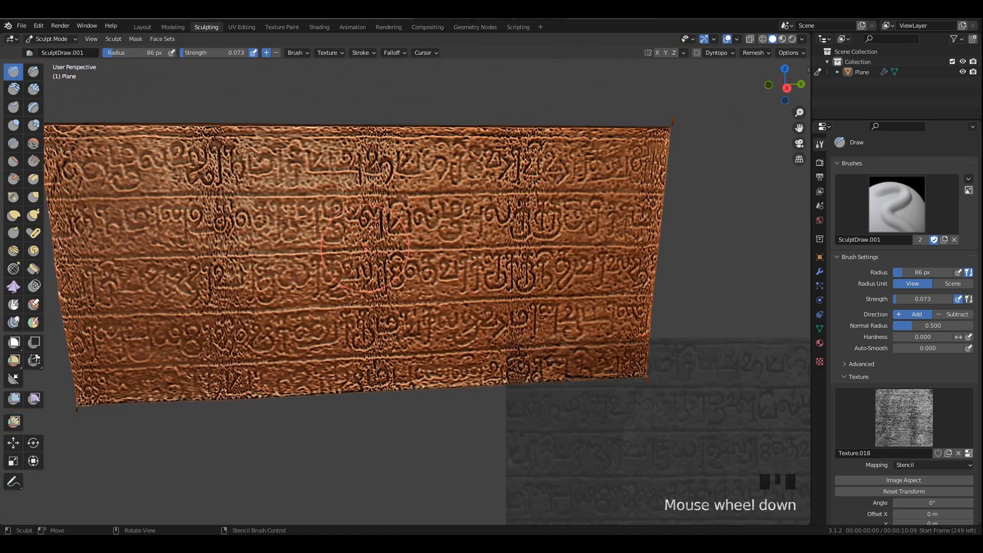
pyautogui.hotkey('alt', 'h')
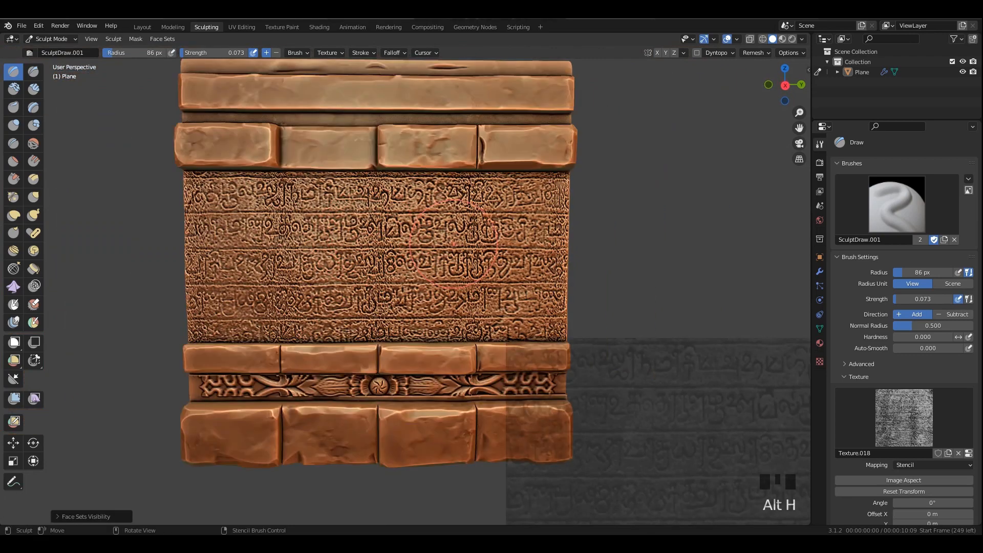
pyautogui.moveTo(370, 234); pyautogui.dragTo(424, 211, button='middle')
pyautogui.scroll(-1, 407, 230)
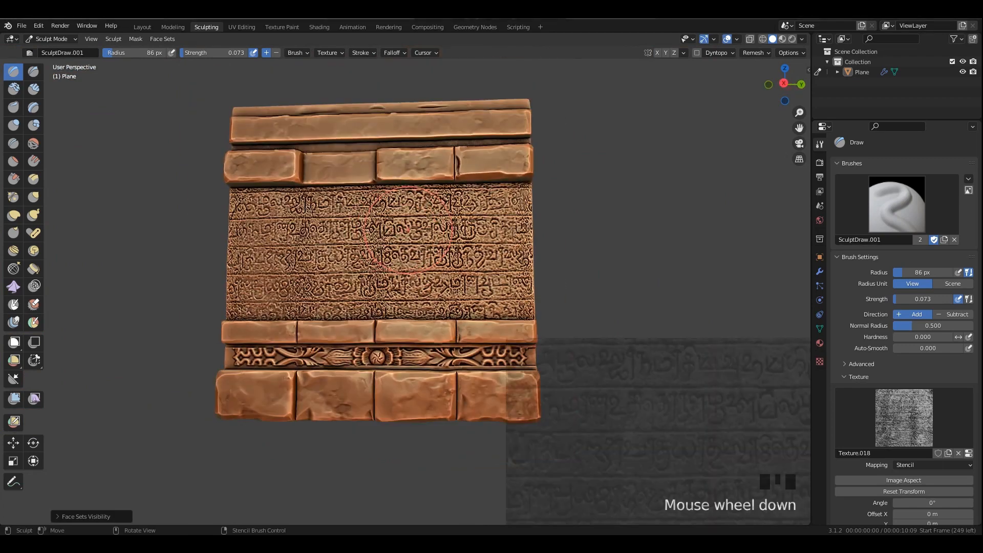
pyautogui.click(13, 398)
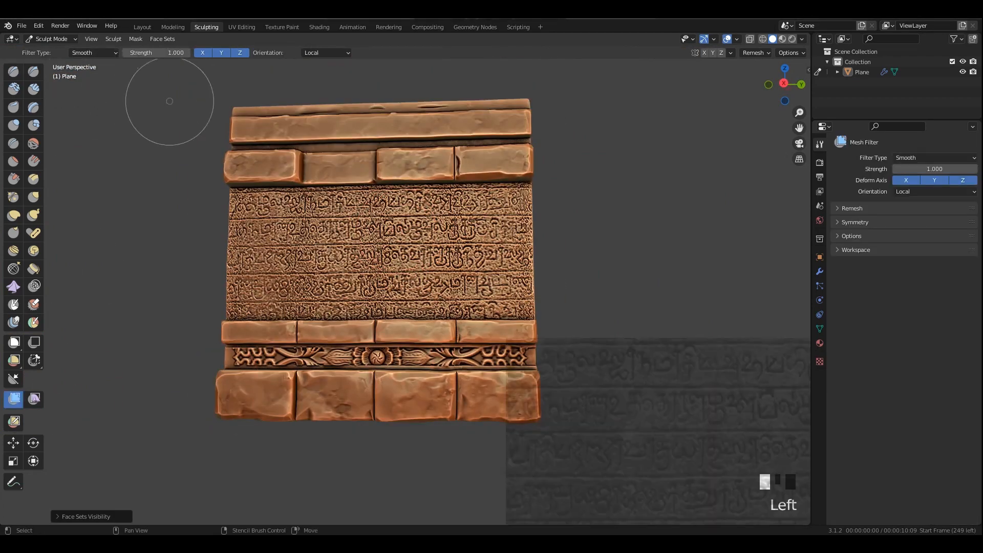
pyautogui.keyDown('shift'); pyautogui.moveTo(170, 100); pyautogui.dragTo(153, 149, button='middle'); pyautogui.keyUp('shift')
pyautogui.keyDown('shift'); pyautogui.moveTo(274, 129); pyautogui.dragTo(226, 102, button='middle'); pyautogui.keyUp('shift')
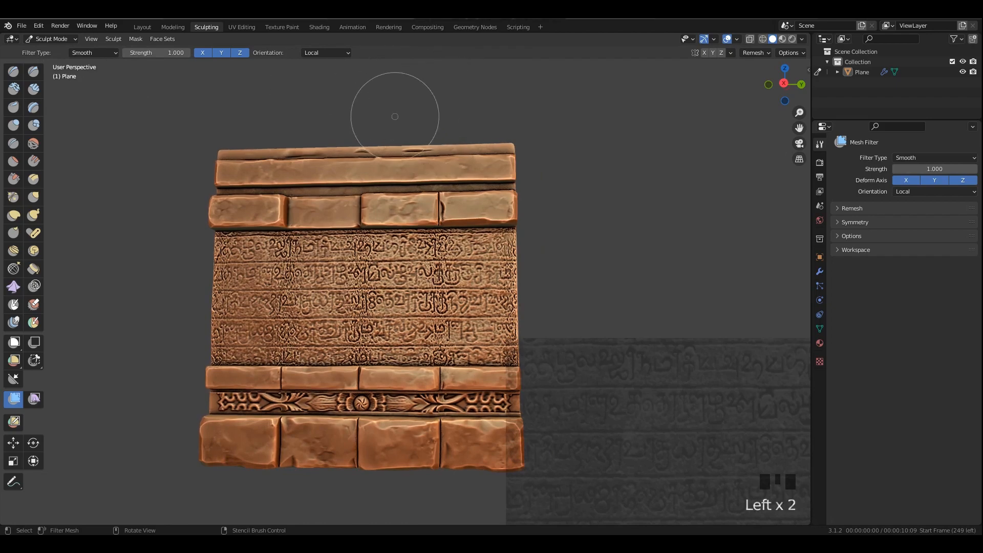
# Go to the Layout workspace and shade the wall smooth.
pyautogui.click(143, 26)
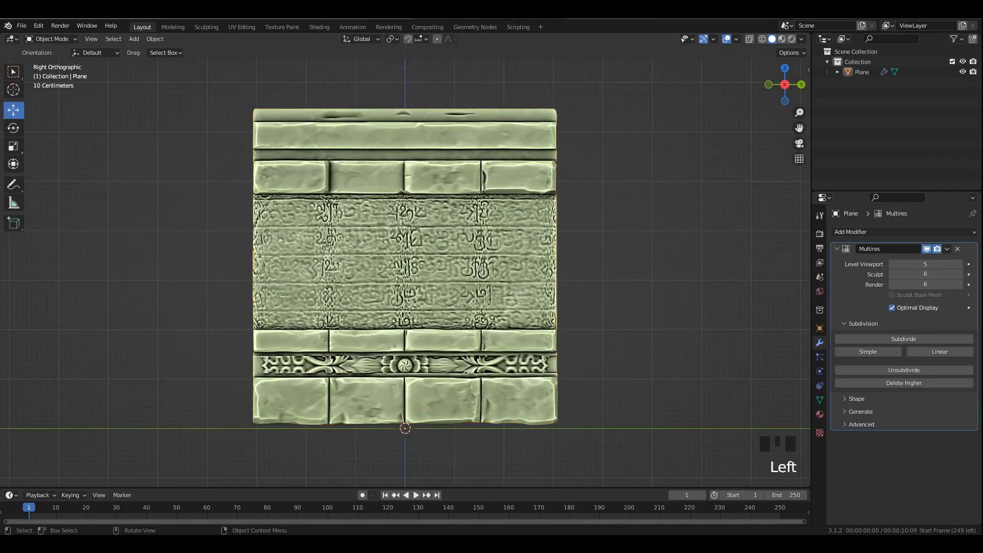
pyautogui.scroll(3, 426, 408)
pyautogui.moveTo(427, 408); pyautogui.dragTo(412, 387, button='middle')
pyautogui.scroll(-2, 426, 392)
pyautogui.click(412, 387)
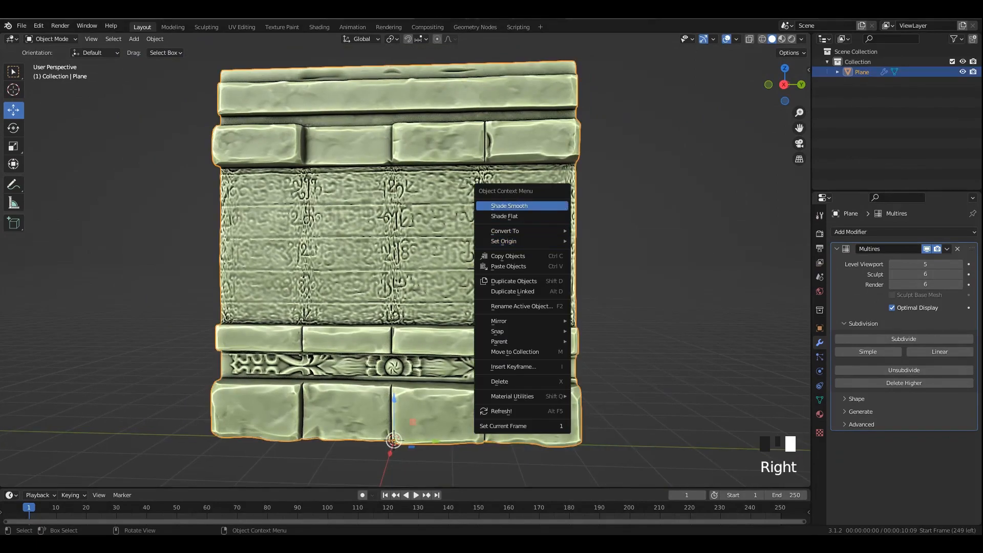
pyautogui.click(509, 206)
pyautogui.click(622, 215)
# Set the wall's Multires viewport level to 1 and save the file.
pyautogui.scroll(1, 589, 230)
pyautogui.moveTo(563, 255); pyautogui.dragTo(558, 217, button='middle')
pyautogui.scroll(-2, 558, 205)
pyautogui.keyDown('shift'); pyautogui.moveTo(558, 217); pyautogui.dragTo(487, 243, button='middle'); pyautogui.keyUp('shift')
pyautogui.scroll(-1, 575, 254)
pyautogui.scroll(1, 540, 248)
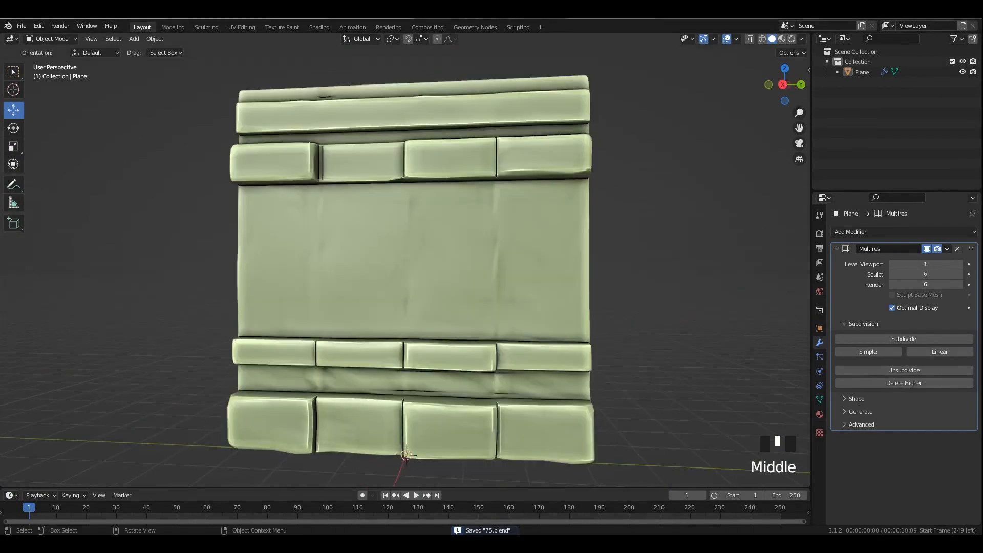
pyautogui.moveTo(511, 244)
pyautogui.mouseDown(button='middle')
pyautogui.moveTo(486, 242)
pyautogui.moveTo(542, 245)
pyautogui.moveTo(516, 244)
pyautogui.mouseUp(button='middle')
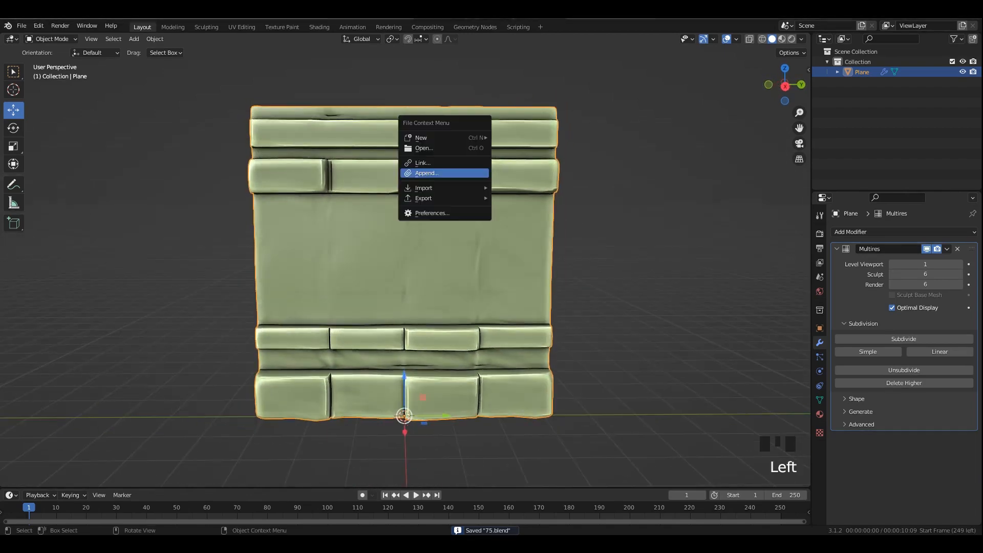
# Export the selected wall as an FBX named Lp, limited to selected objects, and save the file.
pyautogui.moveTo(423, 198)
pyautogui.click(532, 289)
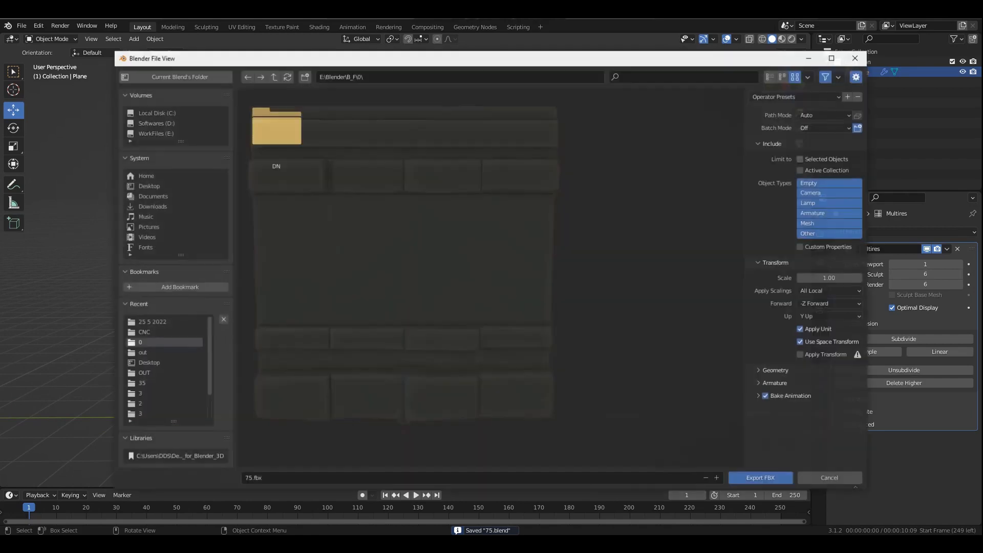
pyautogui.click(461, 478)
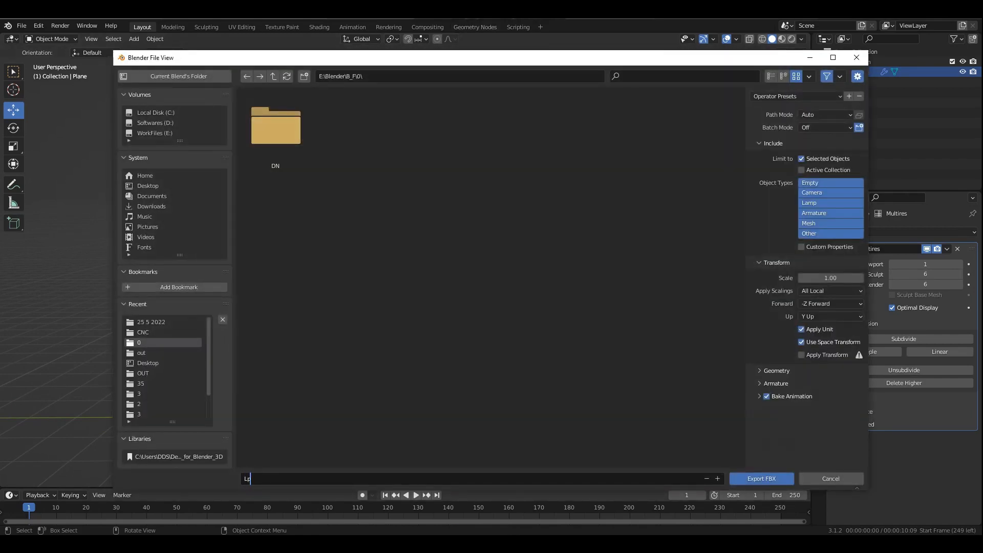
pyautogui.click(761, 478)
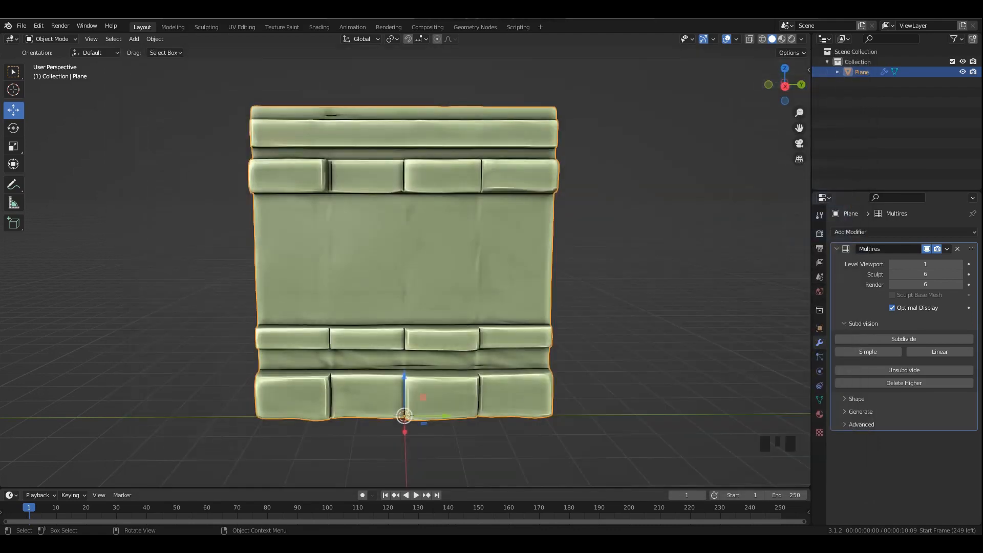
pyautogui.hotkey('ctrl', 's')
# Set the wall's Multires viewport level to 6.
pyautogui.moveTo(410, 256)
pyautogui.mouseDown(button='middle')
pyautogui.moveTo(440, 251)
pyautogui.moveTo(419, 252)
pyautogui.mouseUp(button='middle')
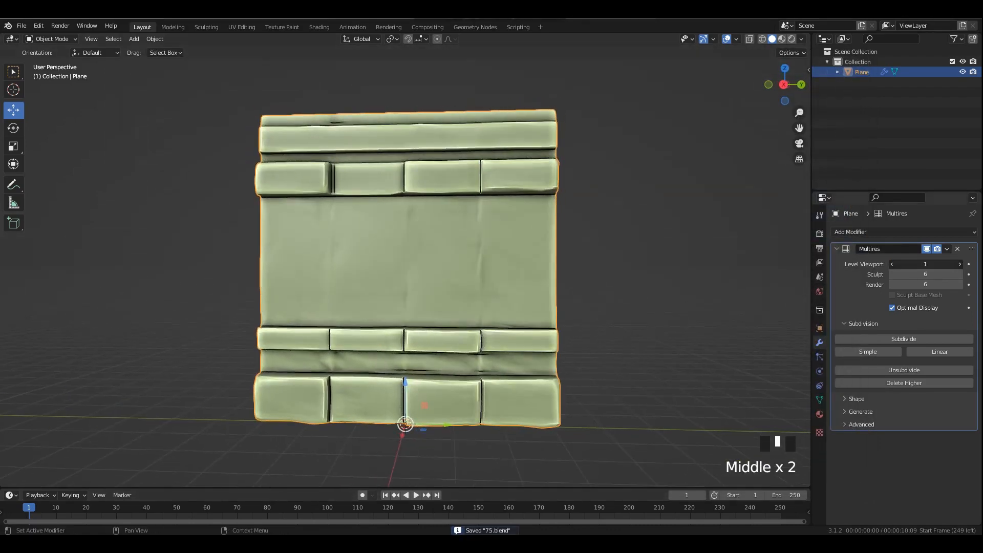
pyautogui.write('6')
pyautogui.click(153, 308)
pyautogui.click(153, 307)
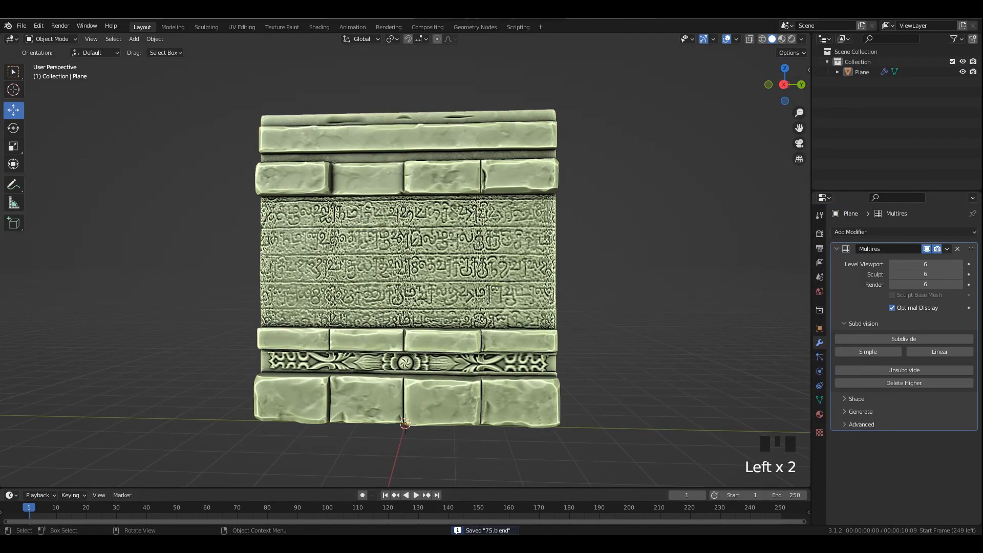
# Export the full-detail wall as an FBX named Hp, limited to selected objects.
pyautogui.moveTo(409, 256)
pyautogui.mouseDown(button='middle')
pyautogui.moveTo(386, 262)
pyautogui.moveTo(397, 282)
pyautogui.mouseUp(button='middle')
pyautogui.doubleClick(394, 281)
pyautogui.press('F4')
pyautogui.moveTo(417, 237)
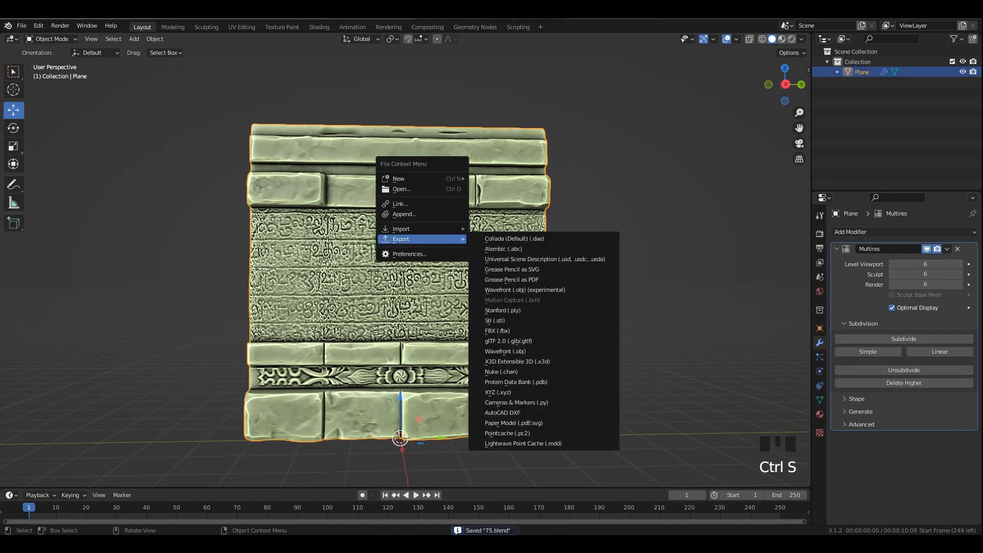
pyautogui.click(512, 331)
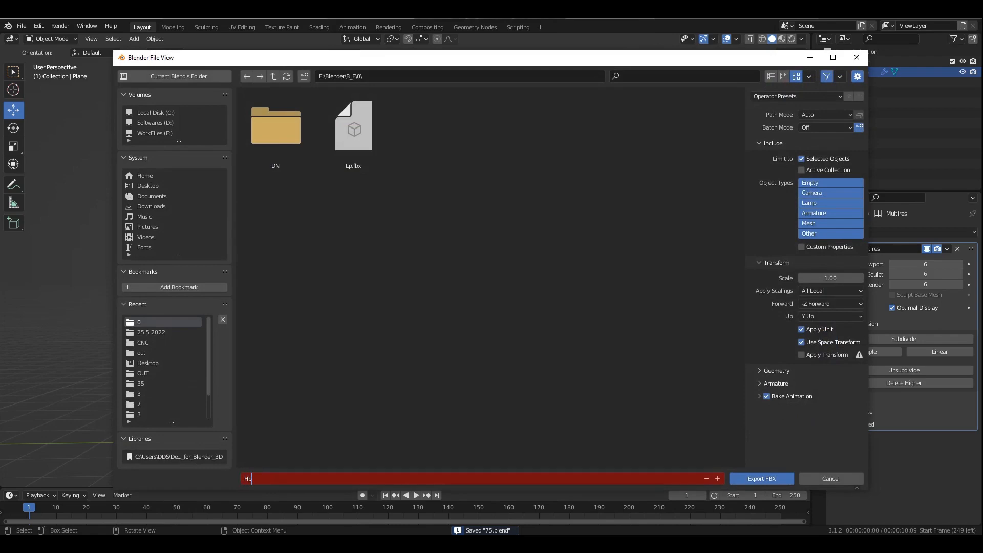
pyautogui.press('Return')
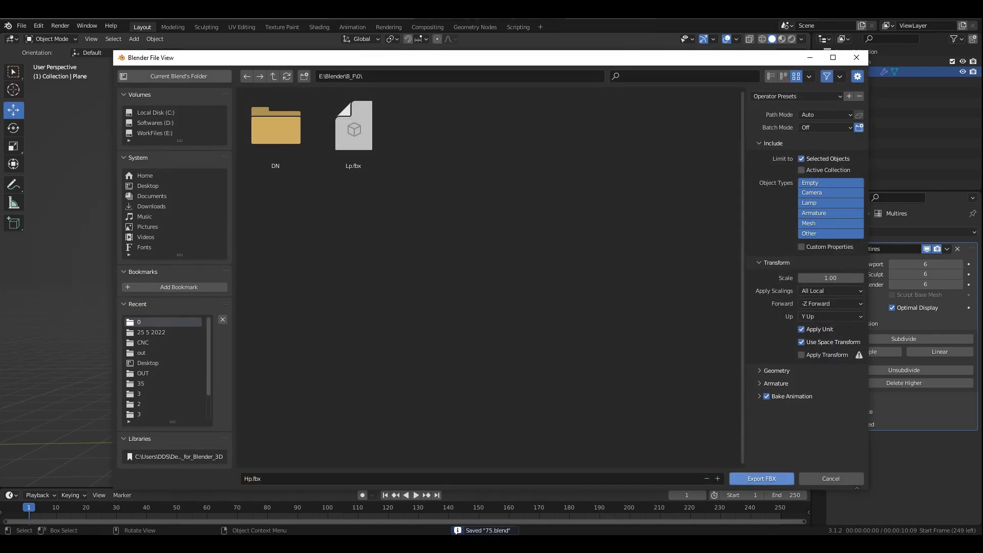
pyautogui.press('Return')
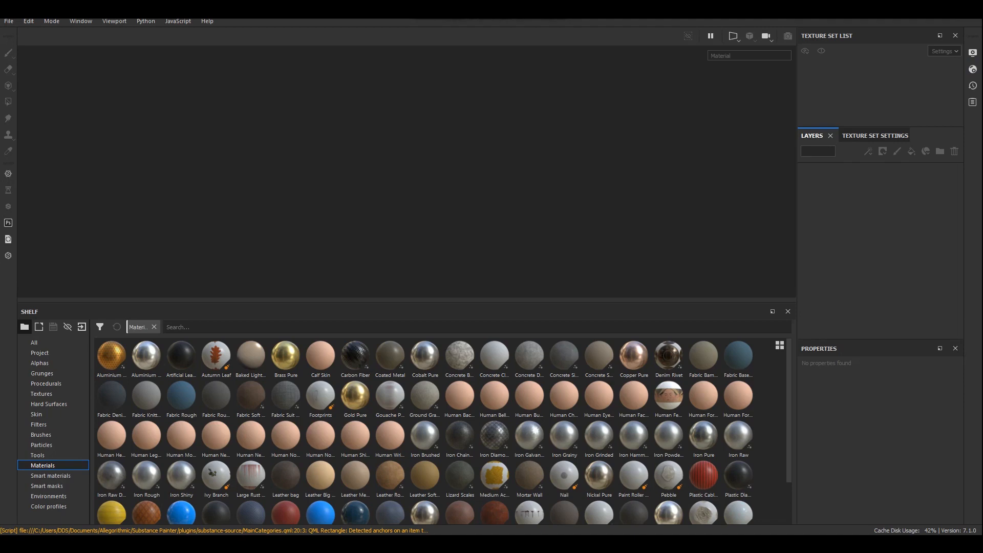
# In Substance Painter, create a new project from the Lp mesh and turn the wall to face the view.
pyautogui.hotkey('ctrl', 'n')
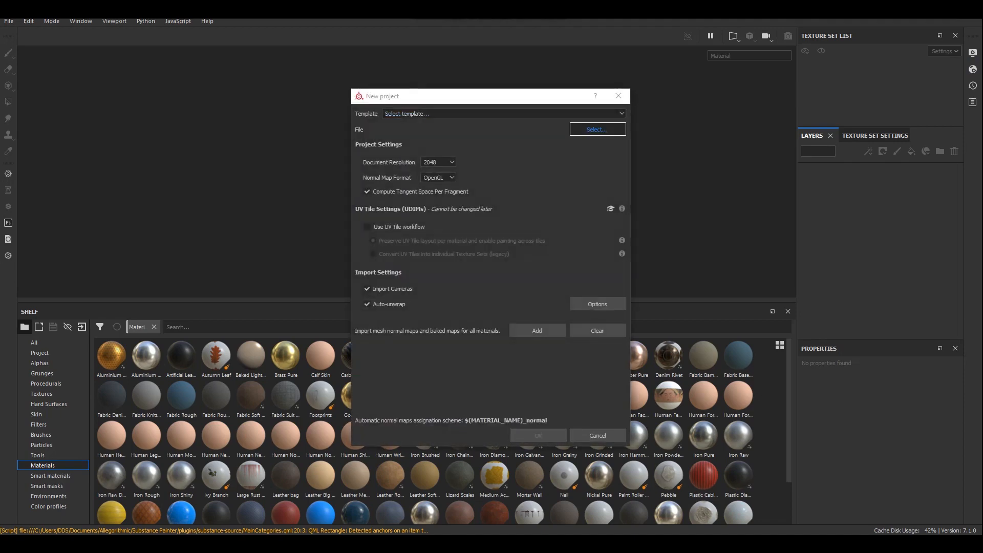
pyautogui.click(594, 128)
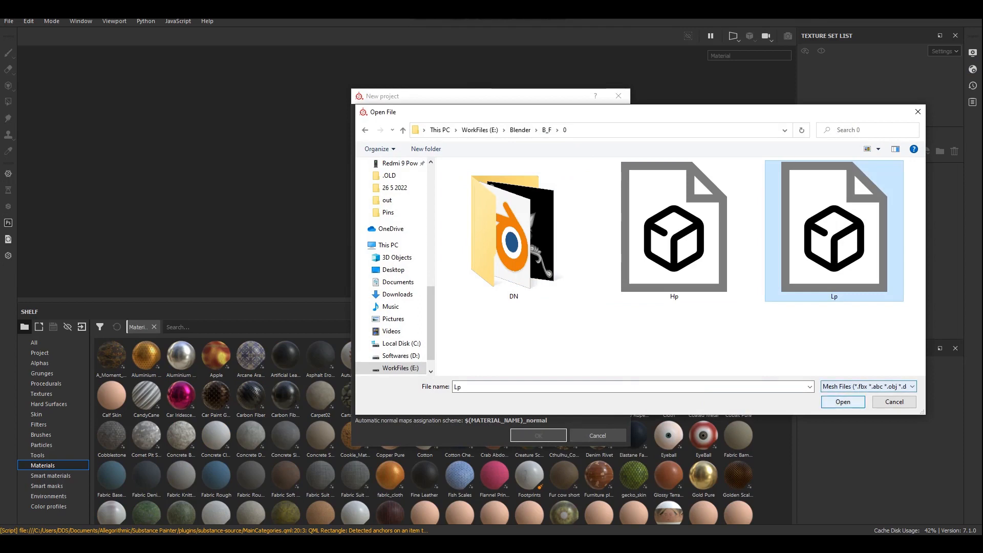
pyautogui.click(843, 401)
pyautogui.click(538, 435)
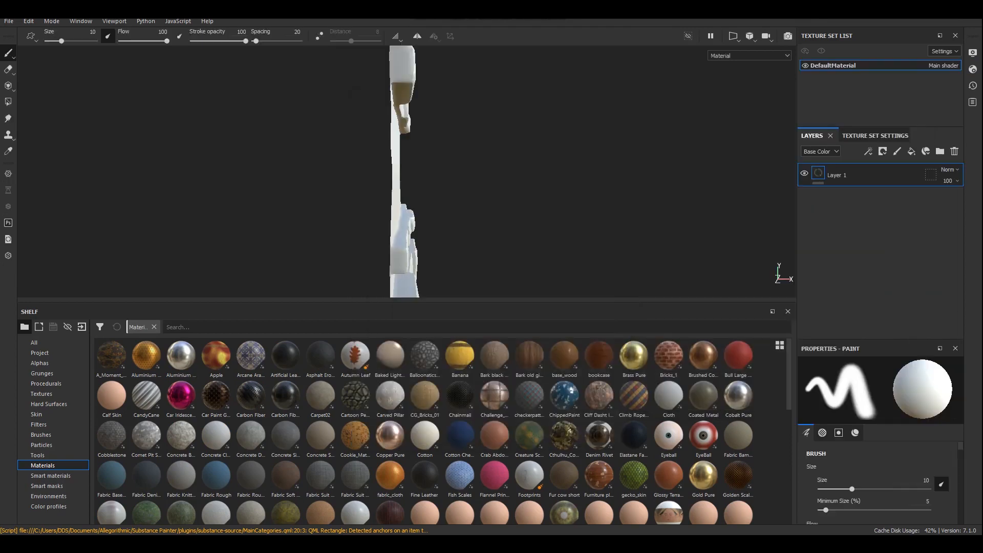
pyautogui.scroll(-2, 476, 154)
pyautogui.scroll(2, 476, 148)
pyautogui.keyDown('alt'); pyautogui.moveTo(553, 176); pyautogui.dragTo(394, 177); pyautogui.keyUp('alt')
# Add a channel to the DefaultMaterial texture set and bring up its mesh map settings.
pyautogui.click(875, 135)
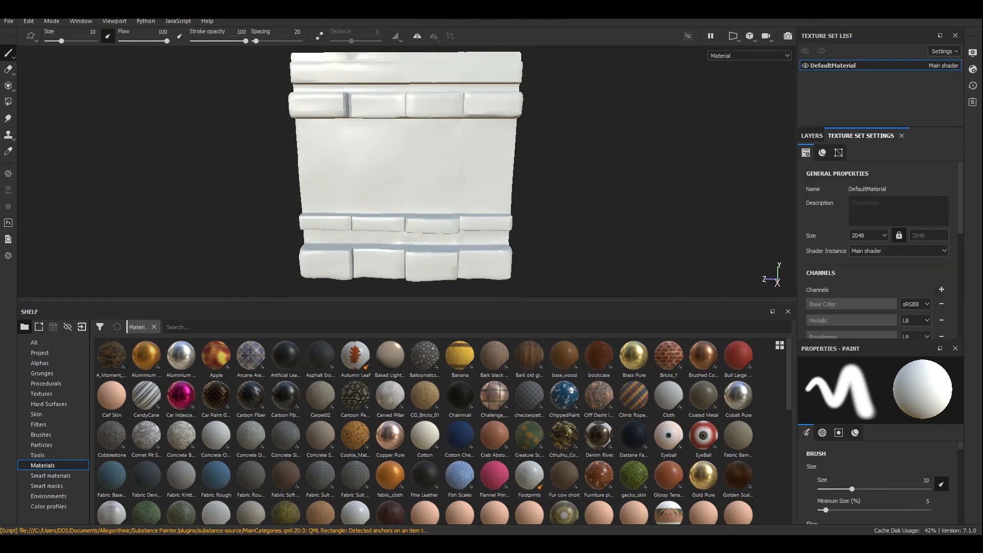
pyautogui.click(941, 289)
pyautogui.click(950, 41)
pyautogui.scroll(-10, 921, 225)
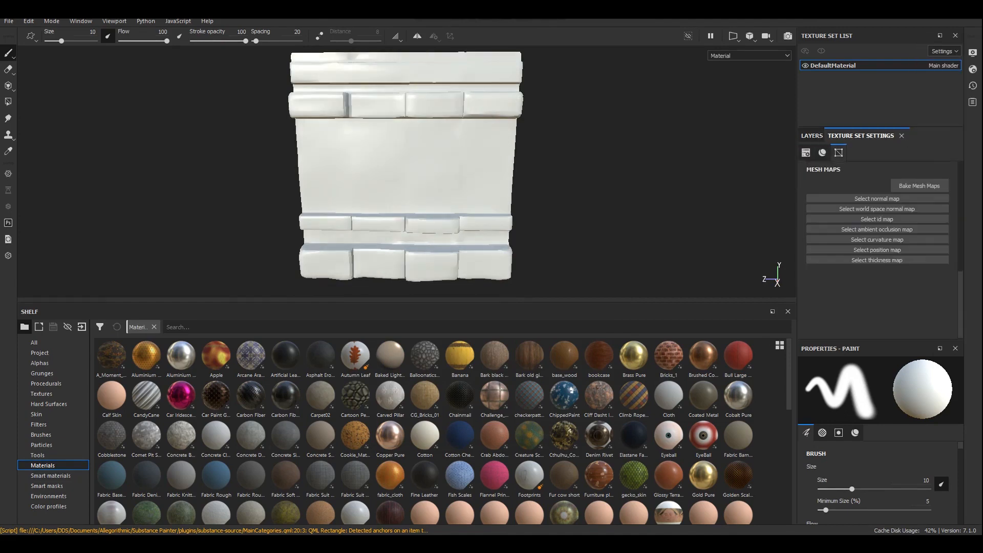
# Bake all selected mesh maps at 2048 output size using the Hp mesh as the high definition mesh.
pyautogui.click(919, 186)
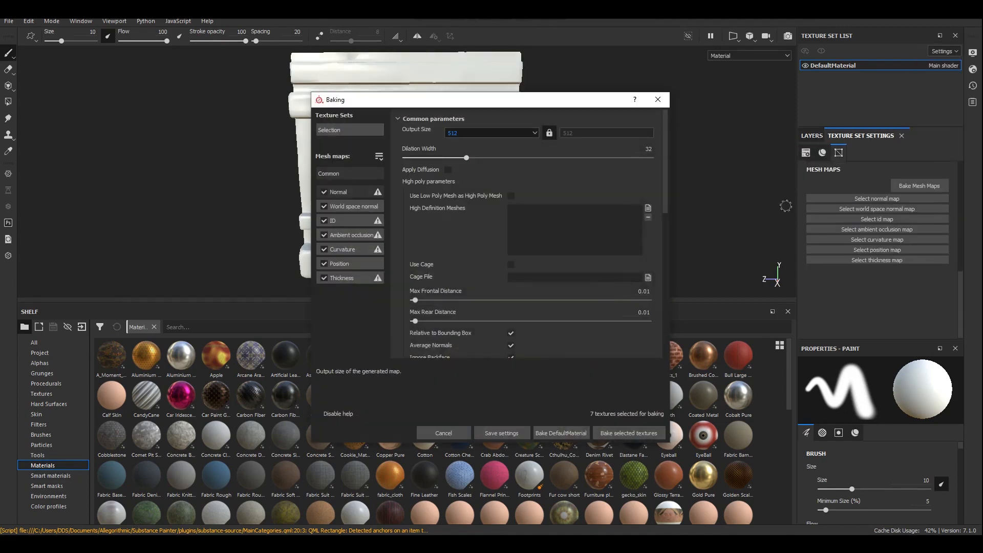
pyautogui.click(491, 133)
pyautogui.click(490, 186)
pyautogui.click(648, 208)
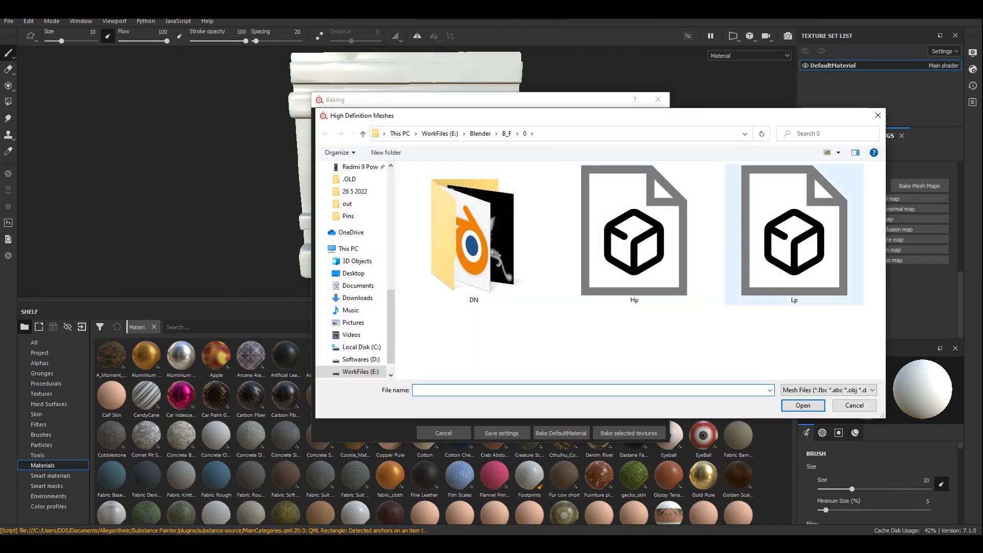
pyautogui.click(634, 233)
pyautogui.click(802, 405)
pyautogui.click(629, 433)
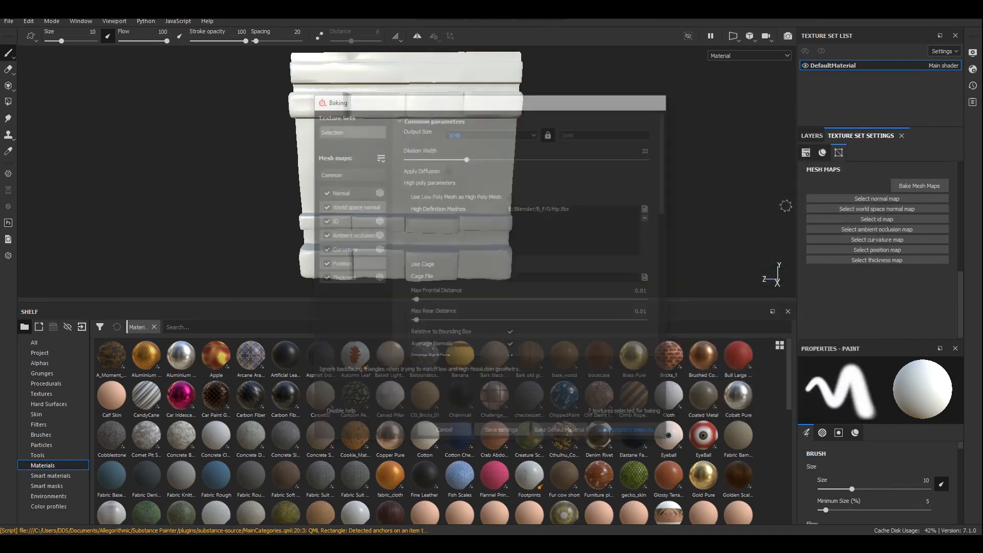
pyautogui.moveTo(482, 206); pyautogui.dragTo(614, 147)
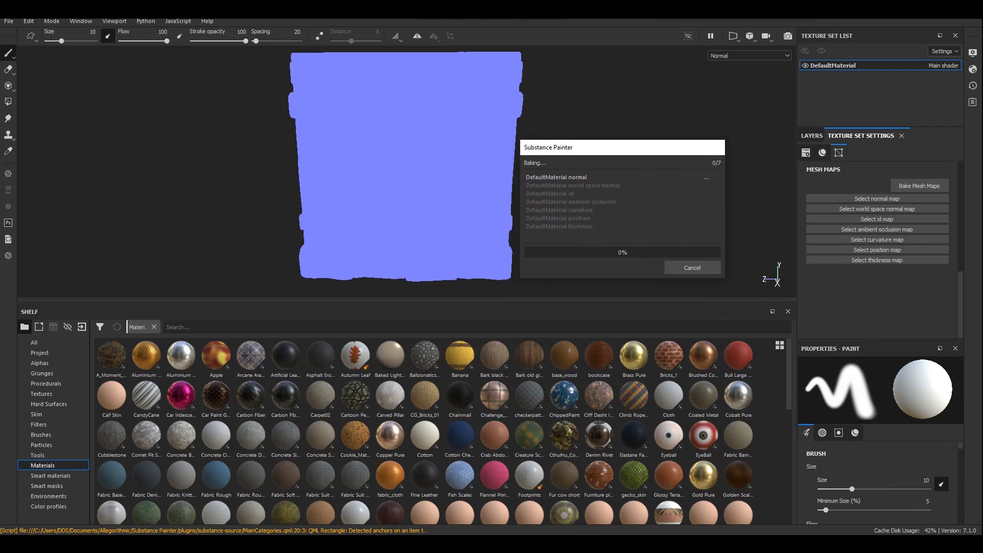
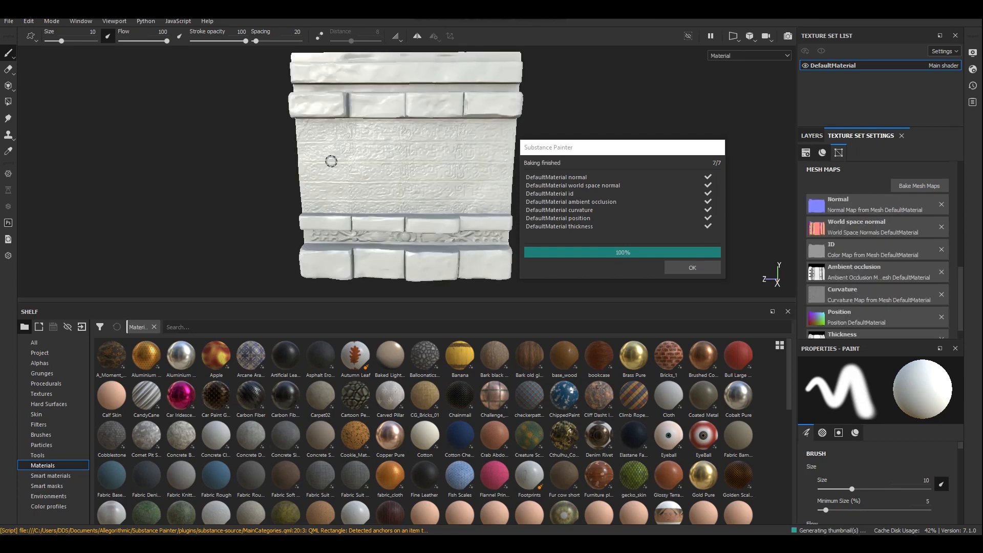
pyautogui.click(692, 268)
# Reduce the shelf's height to enlarge the 3D viewport and frame the whole baked wall.
pyautogui.scroll(2, 512, 204)
pyautogui.keyDown('alt'); pyautogui.moveTo(511, 205); pyautogui.dragTo(499, 181); pyautogui.keyUp('alt')
pyautogui.keyDown('shift'); pyautogui.moveTo(440, 179); pyautogui.dragTo(494, 177, button='right'); pyautogui.keyUp('shift')
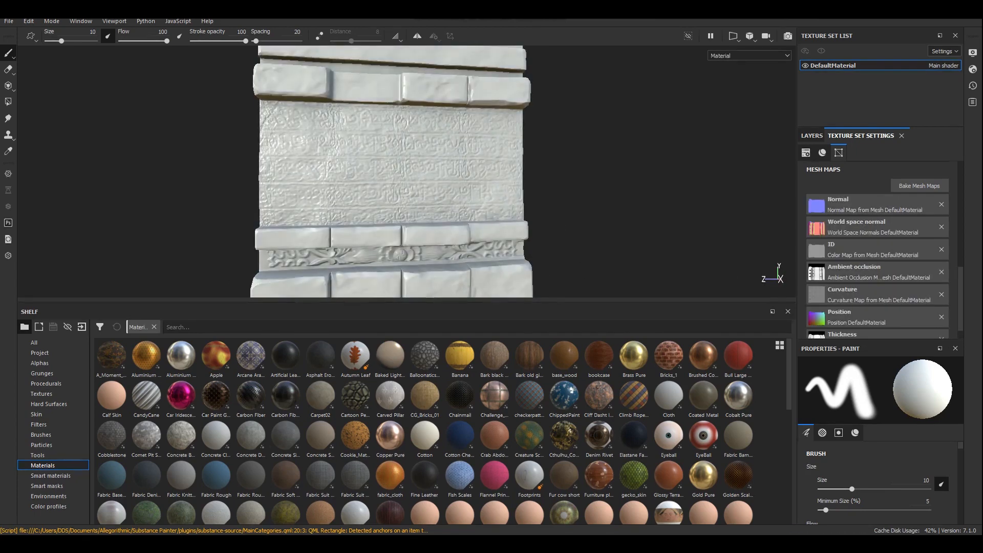
pyautogui.moveTo(493, 300); pyautogui.dragTo(494, 326)
pyautogui.scroll(-3, 427, 226)
pyautogui.keyDown('alt'); pyautogui.moveTo(428, 226); pyautogui.dragTo(432, 201); pyautogui.keyUp('alt')
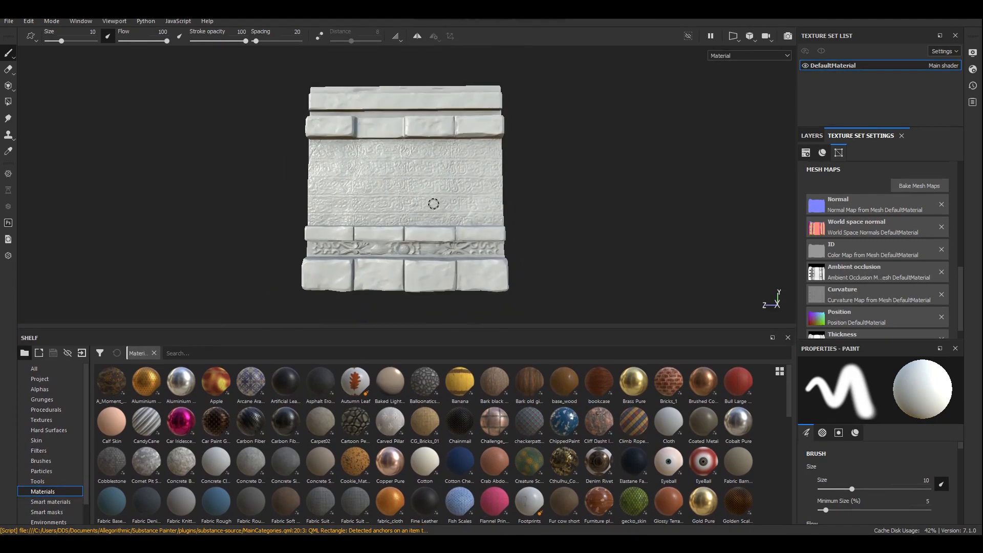
pyautogui.keyDown('alt'); pyautogui.moveTo(432, 202); pyautogui.dragTo(433, 217, button='middle'); pyautogui.keyUp('alt')
# Bring up the layer stack and list the smart materials in the shelf.
pyautogui.click(811, 135)
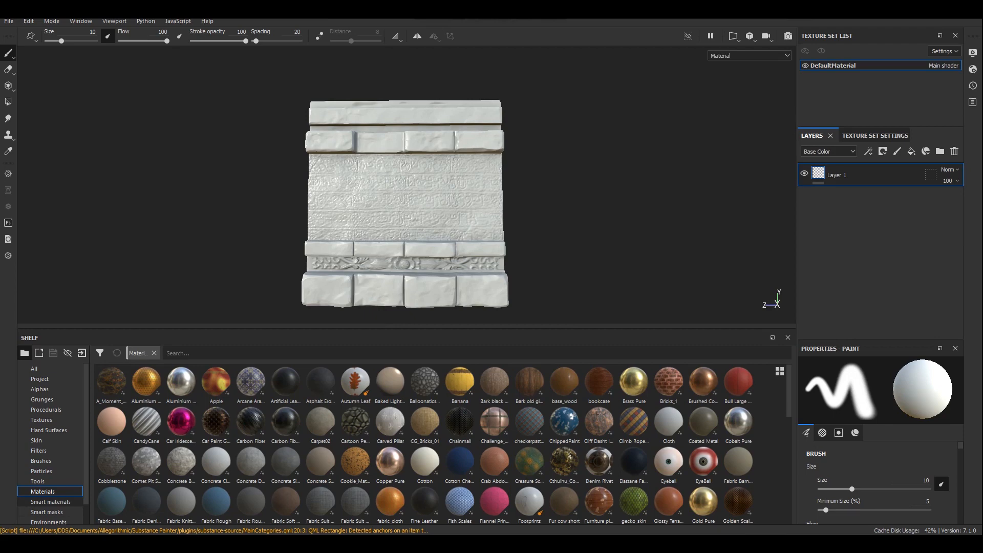
pyautogui.click(51, 502)
pyautogui.scroll(3, 434, 195)
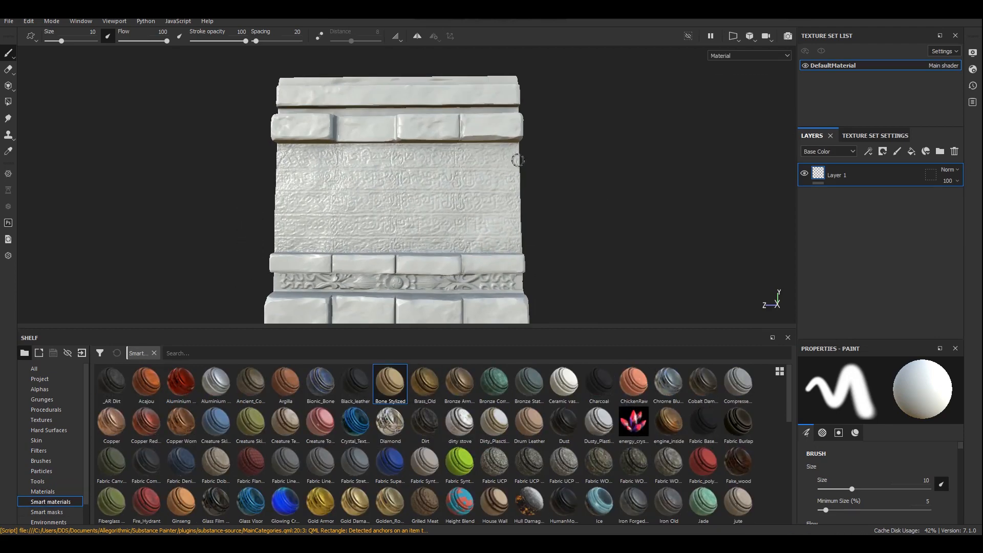
pyautogui.scroll(1, 504, 153)
pyautogui.keyDown('alt'); pyautogui.moveTo(517, 161); pyautogui.dragTo(459, 184); pyautogui.keyUp('alt')
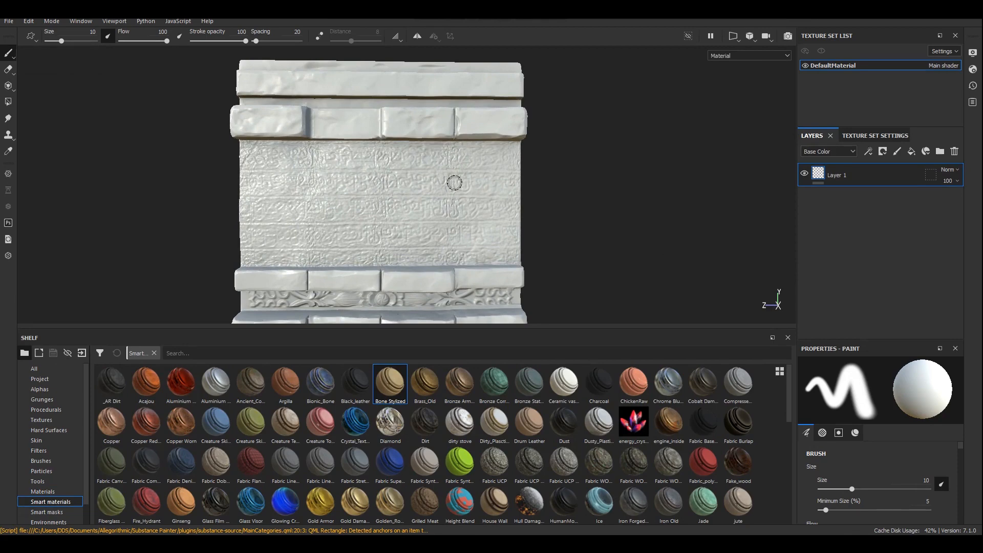
# Try brush strokes across the wall's script panel on Layer 1 and undo them.
pyautogui.scroll(1, 454, 183)
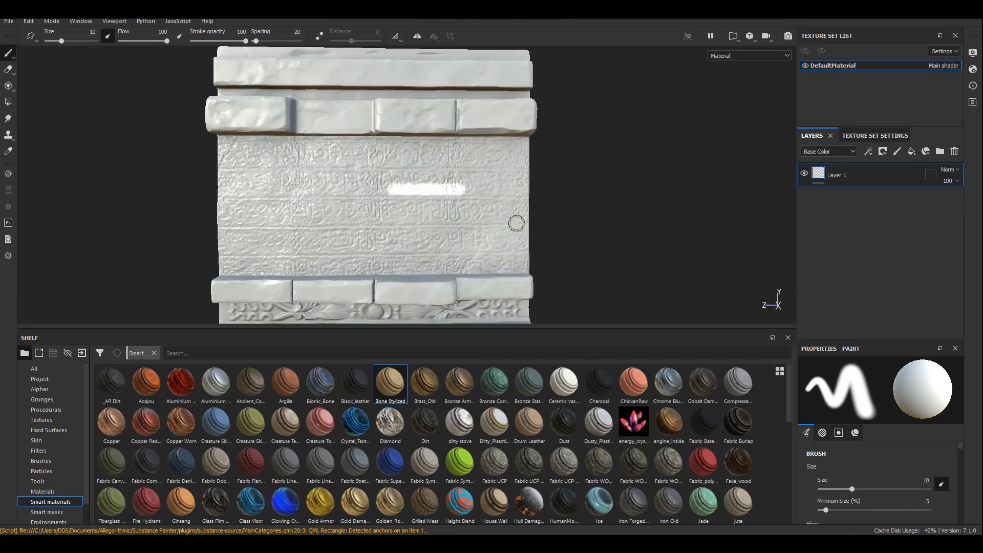
pyautogui.hotkey('ctrl', 'z')
pyautogui.moveTo(305, 164); pyautogui.dragTo(466, 168)
pyautogui.hotkey('ctrl', 'z')
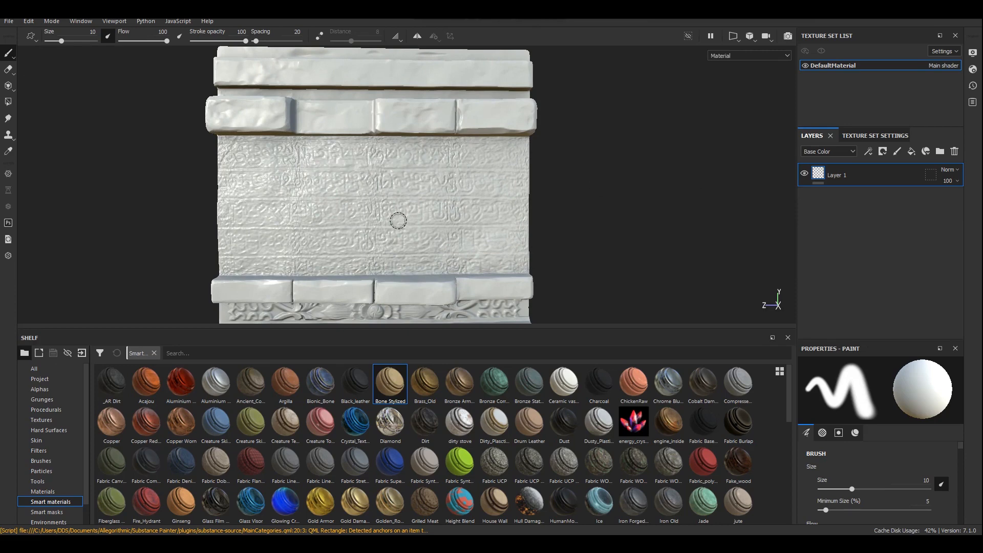
# Add the Bone Stylized smart material to the wall beneath Layer 1.
pyautogui.scroll(-1, 395, 202)
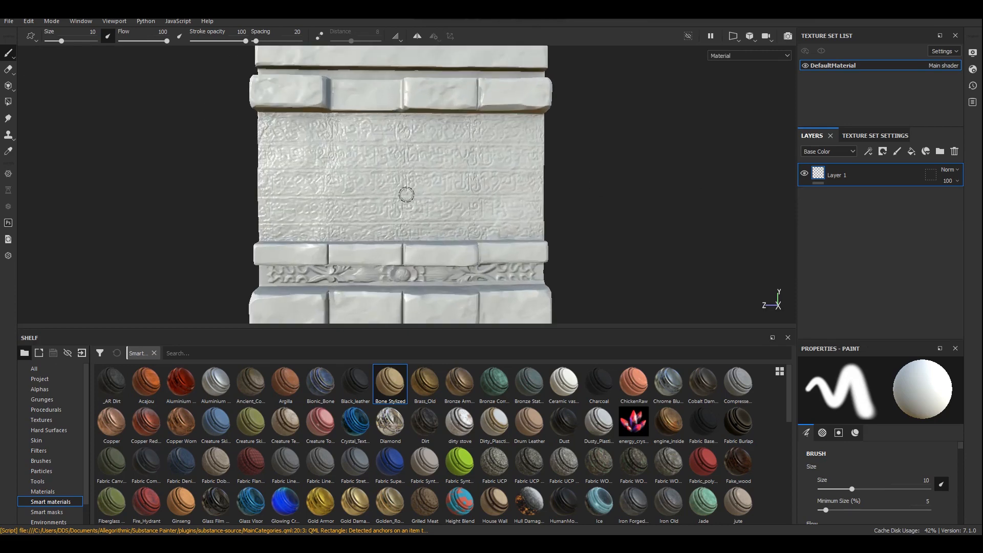
pyautogui.keyDown('ctrl'); pyautogui.moveTo(403, 191); pyautogui.dragTo(408, 193, button='right'); pyautogui.keyUp('ctrl')
pyautogui.scroll(3, 397, 179)
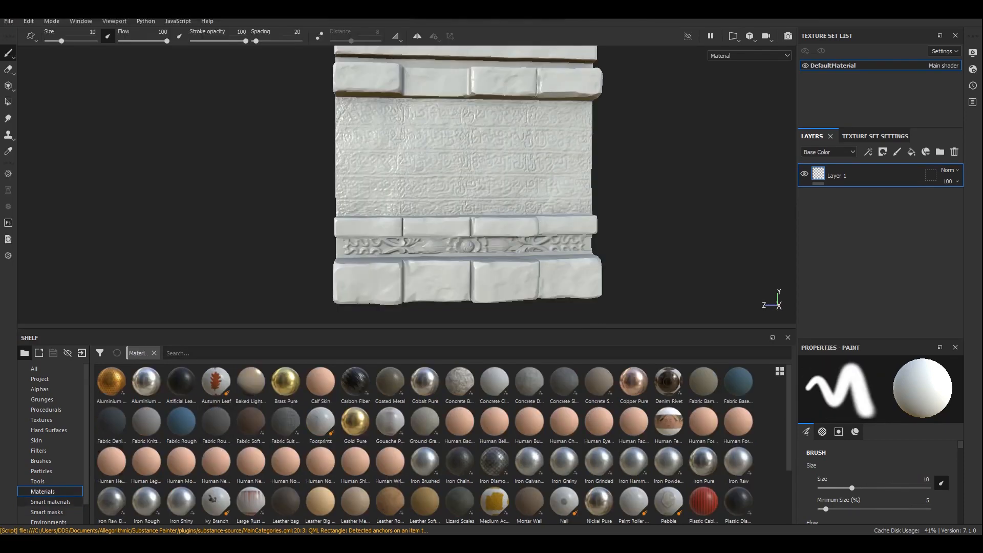
pyautogui.click(50, 501)
pyautogui.scroll(-1, 467, 185)
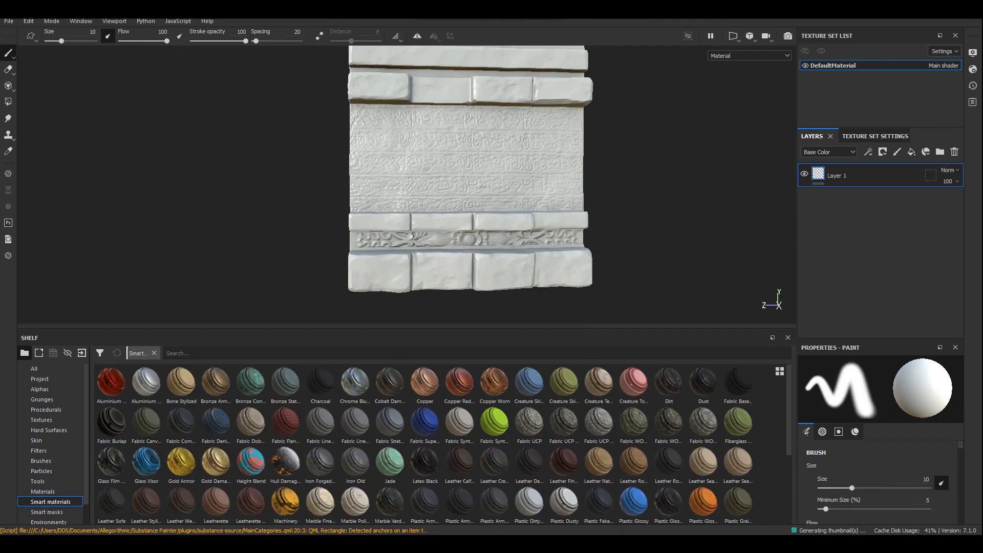
pyautogui.scroll(-1, 50, 440)
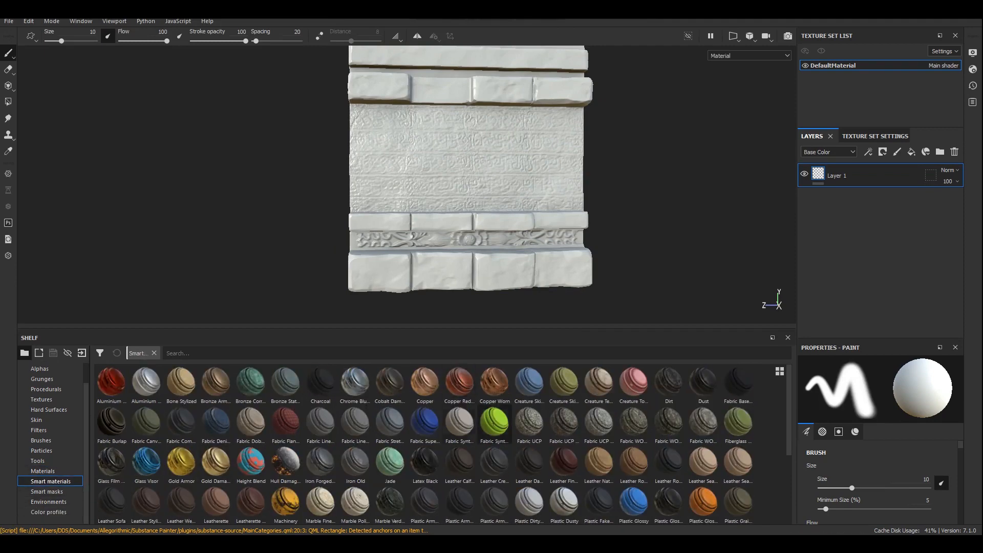
pyautogui.moveTo(878, 205); pyautogui.dragTo(878, 206)
pyautogui.scroll(-3, 522, 154)
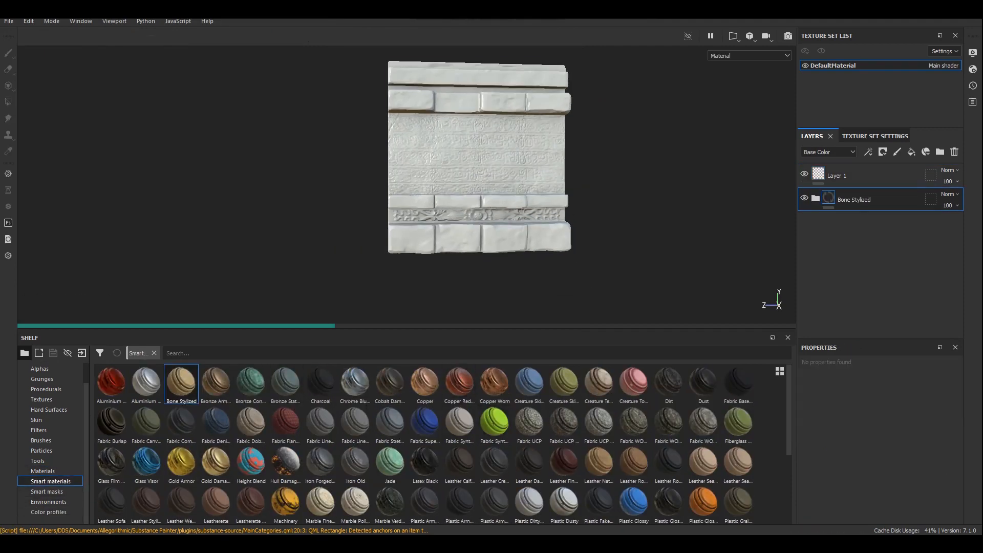
pyautogui.scroll(4, 522, 153)
pyautogui.scroll(1, 496, 148)
pyautogui.click(815, 198)
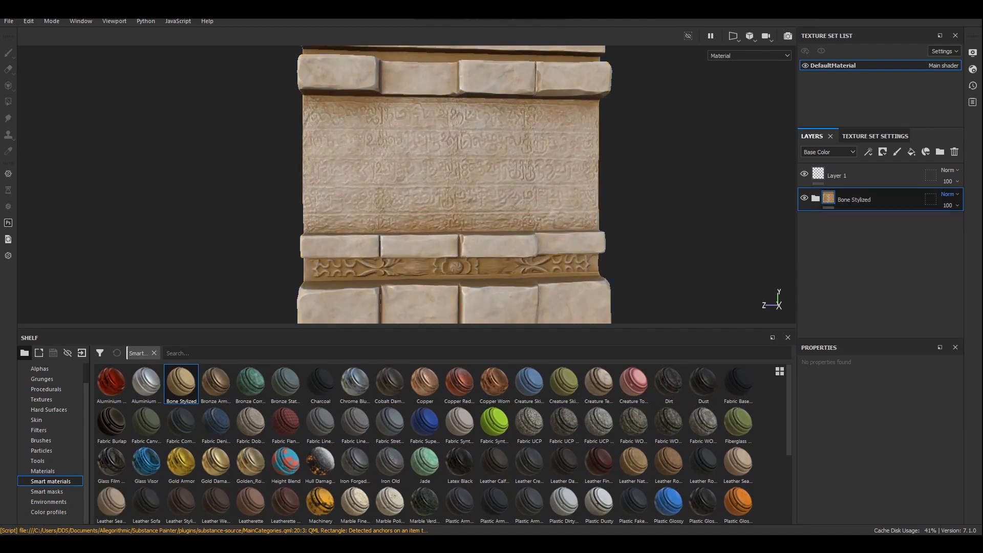
# Set the Bone Stylized group's Base Color blend mode to Multiply.
pyautogui.click(949, 195)
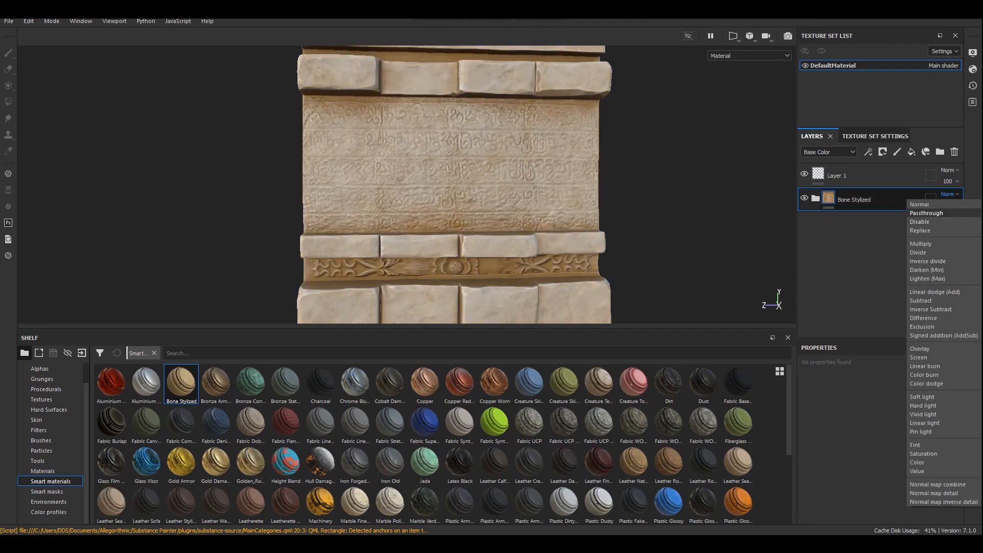
pyautogui.click(920, 244)
pyautogui.scroll(-3, 454, 184)
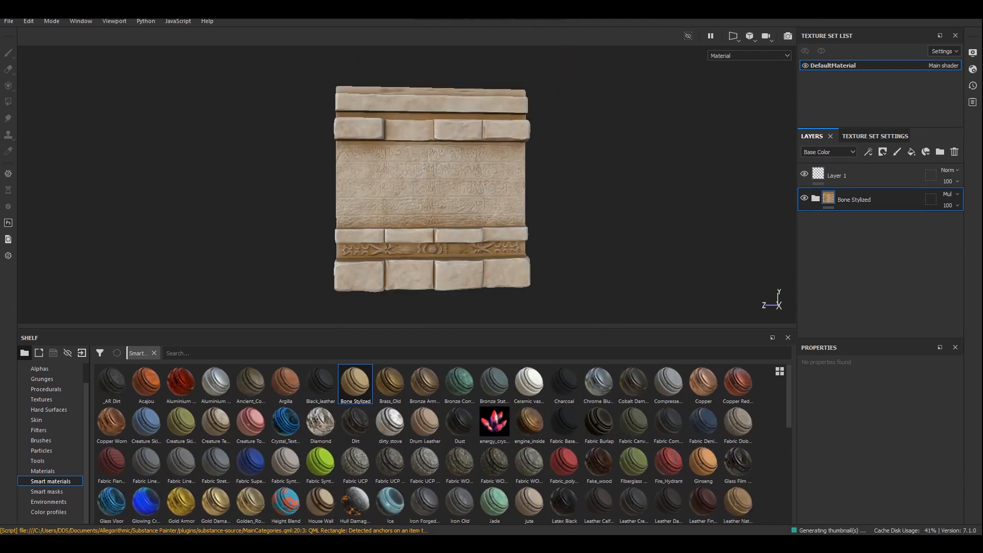
pyautogui.scroll(2, 454, 184)
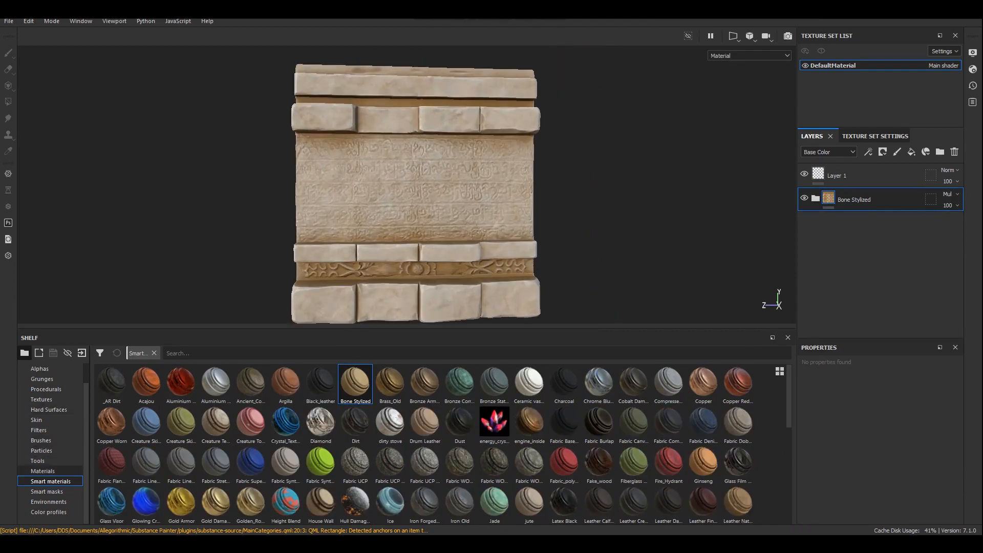
# Try the Concrete Simple material as a separate layer below Bone Stylized and undo it.
pyautogui.click(43, 471)
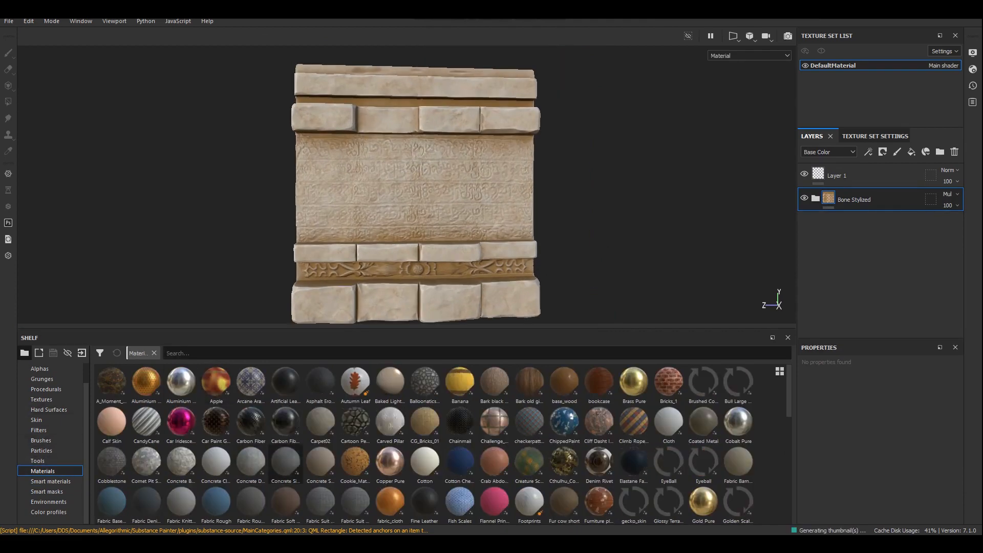
pyautogui.moveTo(286, 463); pyautogui.dragTo(854, 225)
pyautogui.scroll(1, 466, 200)
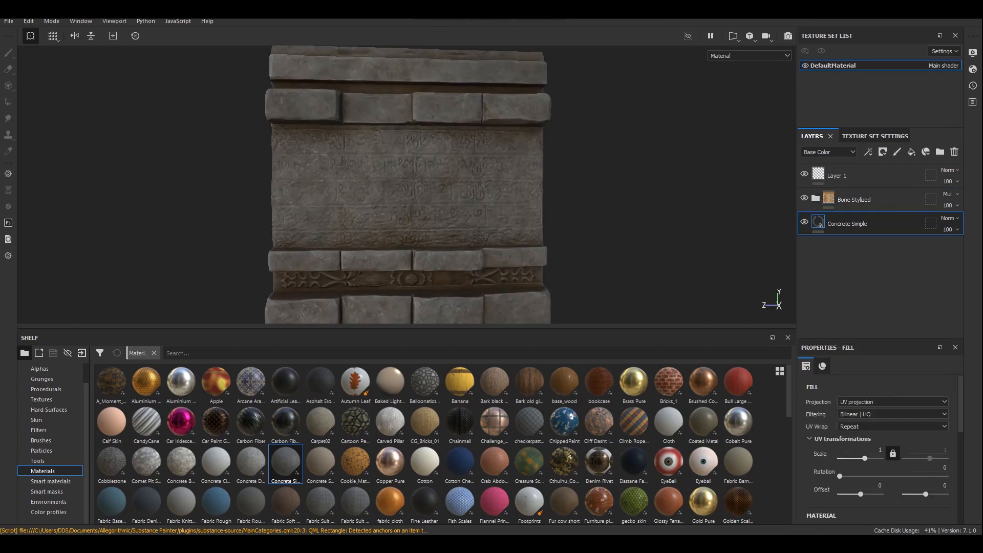
pyautogui.hotkey('ctrl', 'z')
# Inside the Bone Stylized group, apply Concrete Simple to the Base layer and set the Dirt layer's blend mode to Multiply.
pyautogui.click(815, 198)
pyautogui.click(845, 248)
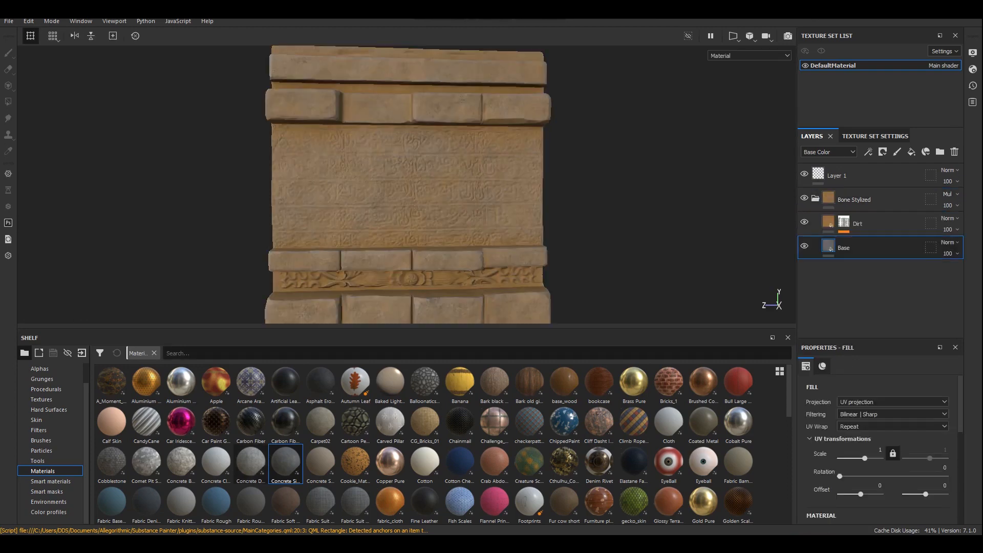
pyautogui.click(948, 218)
pyautogui.click(921, 267)
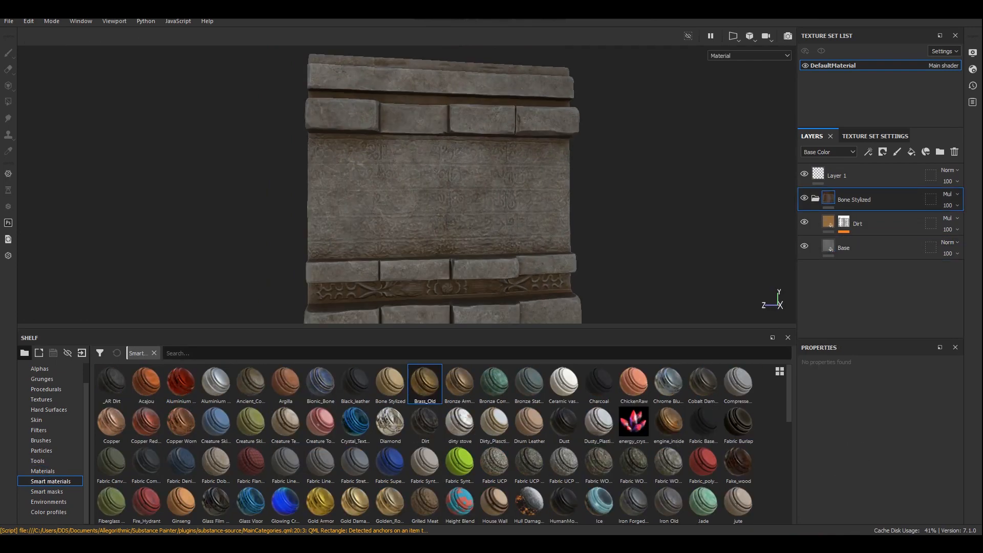
# Add the Brass_Old smart material beneath Bone Stylized and the Argilla smart material above Layer 1.
pyautogui.moveTo(424, 383); pyautogui.dragTo(865, 260)
pyautogui.keyDown('alt'); pyautogui.moveTo(430, 189); pyautogui.dragTo(414, 202); pyautogui.keyUp('alt')
pyautogui.moveTo(285, 383); pyautogui.dragTo(880, 165)
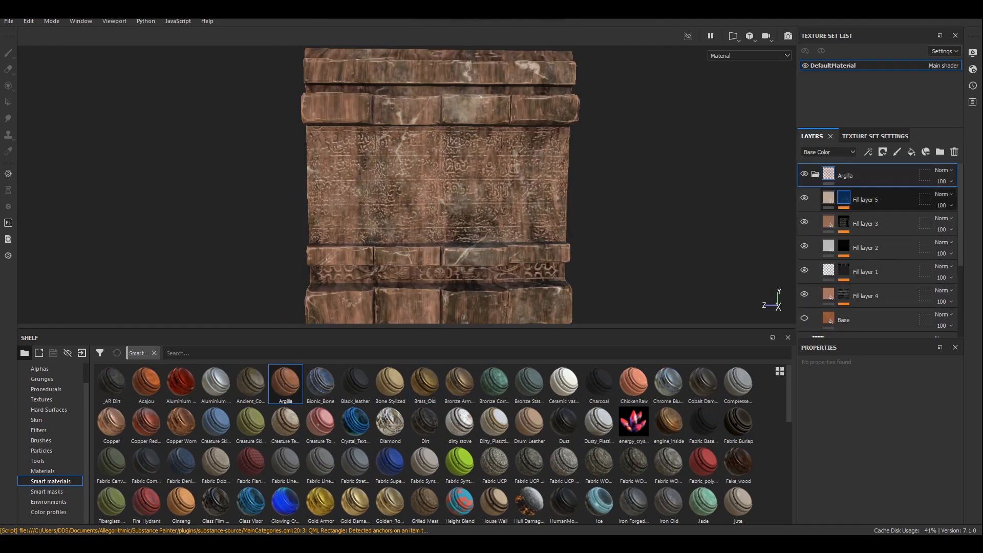
pyautogui.click(815, 174)
# Set the Argilla group's Base Color blend mode to Multiply and check the effect on the wall.
pyautogui.click(945, 170)
pyautogui.press('Down')
pyautogui.press('Down')
pyautogui.press('Down')
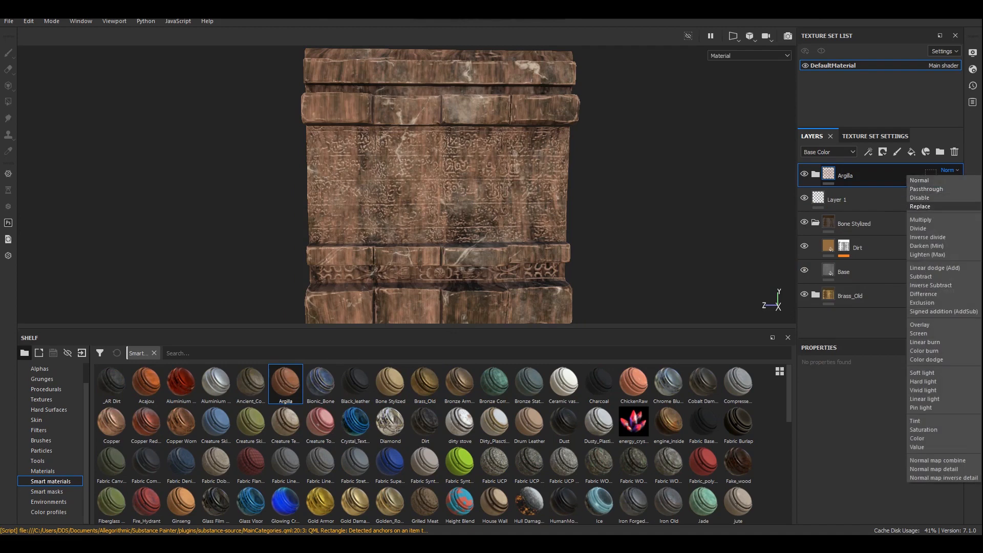
pyautogui.press('Return')
pyautogui.scroll(2, 532, 161)
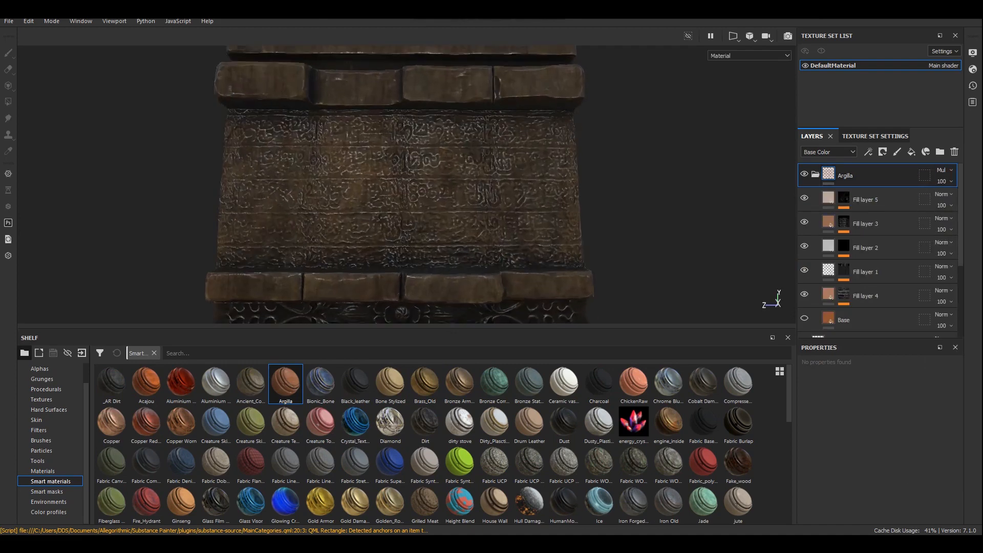
pyautogui.keyDown('alt'); pyautogui.moveTo(532, 161); pyautogui.dragTo(534, 187); pyautogui.keyUp('alt')
pyautogui.scroll(-4, 543, 163)
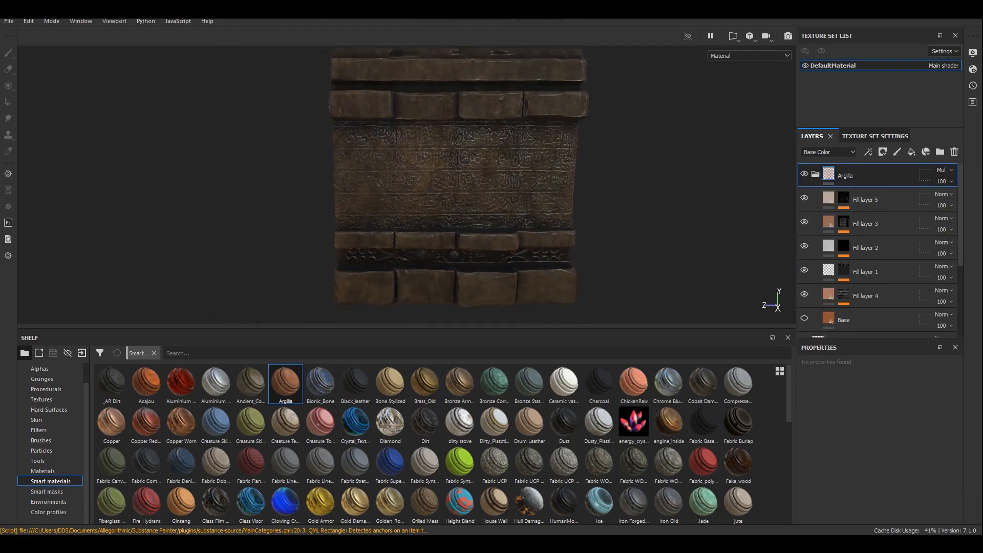
pyautogui.scroll(2, 573, 179)
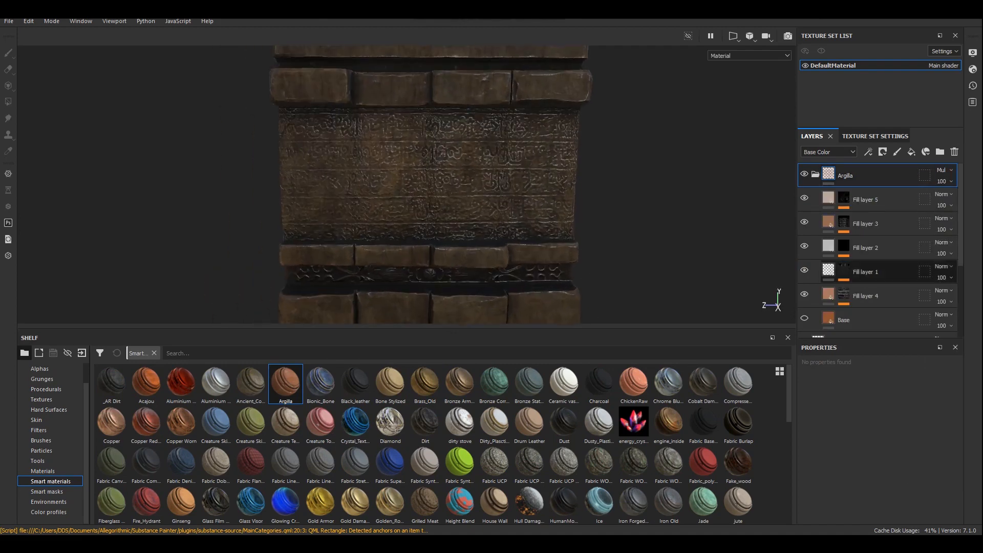
# Collapse the Argilla and Bone Stylized groups and hide the Brass_Old group.
pyautogui.click(804, 269)
pyautogui.click(815, 174)
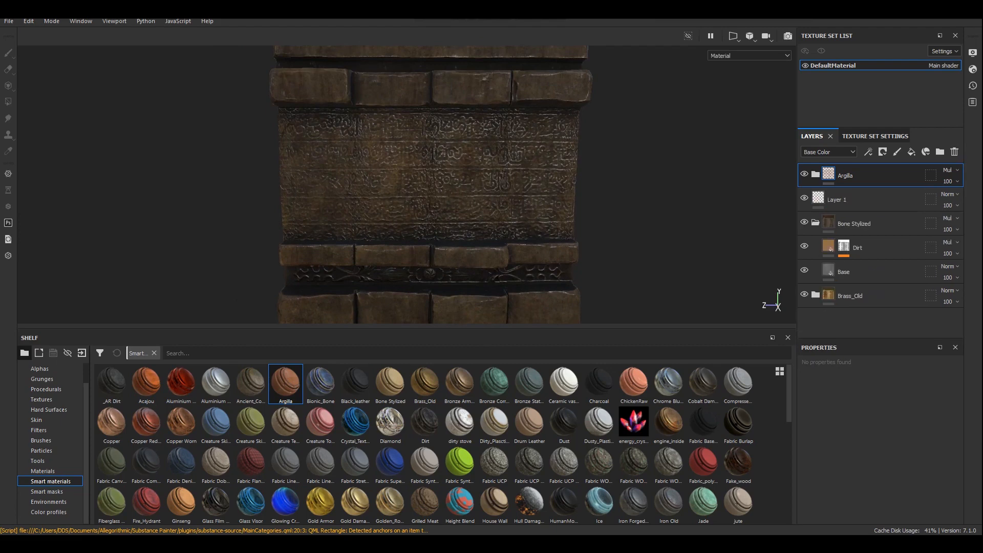
pyautogui.click(804, 221)
pyautogui.click(815, 222)
pyautogui.click(804, 222)
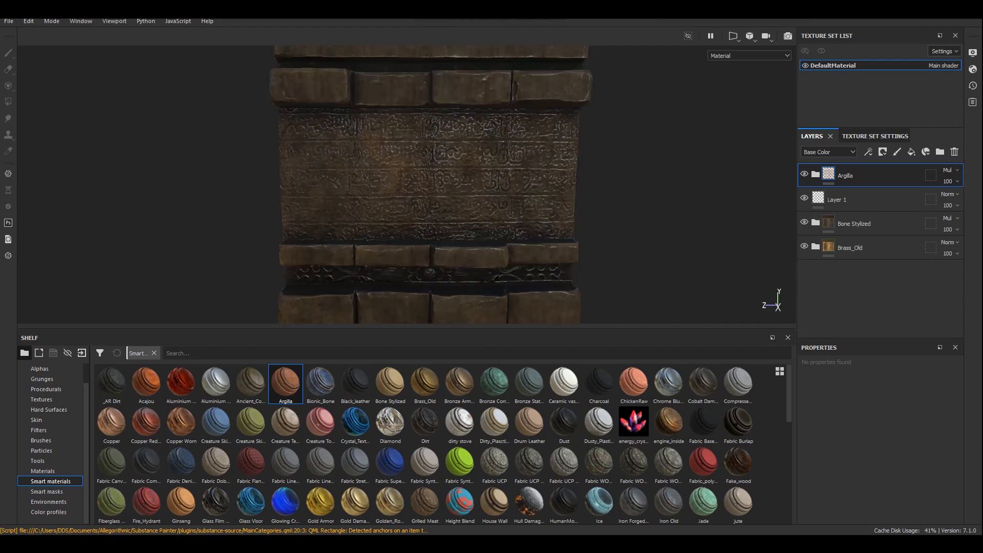
pyautogui.click(804, 246)
pyautogui.scroll(-3, 552, 176)
pyautogui.scroll(3, 552, 156)
pyautogui.moveTo(552, 177)
pyautogui.keyDown('alt'); pyautogui.mouseDown()
pyautogui.moveTo(552, 153)
pyautogui.moveTo(547, 182)
pyautogui.mouseUp(); pyautogui.keyUp('alt')
# Move the Argilla group beneath Layer 1 and check the wall from a lower angle.
pyautogui.moveTo(867, 170); pyautogui.dragTo(867, 211)
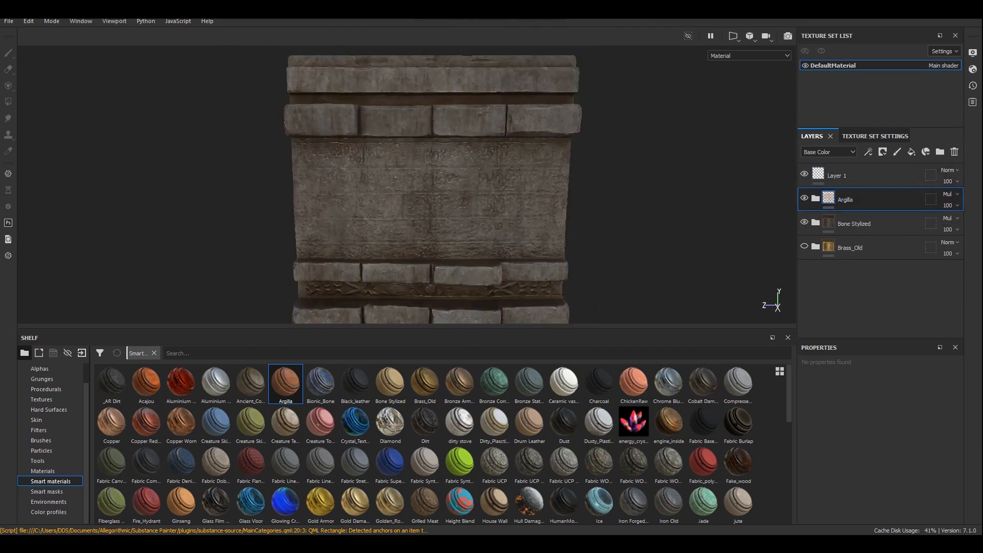
pyautogui.keyDown('alt'); pyautogui.moveTo(542, 204); pyautogui.dragTo(541, 174); pyautogui.keyUp('alt')
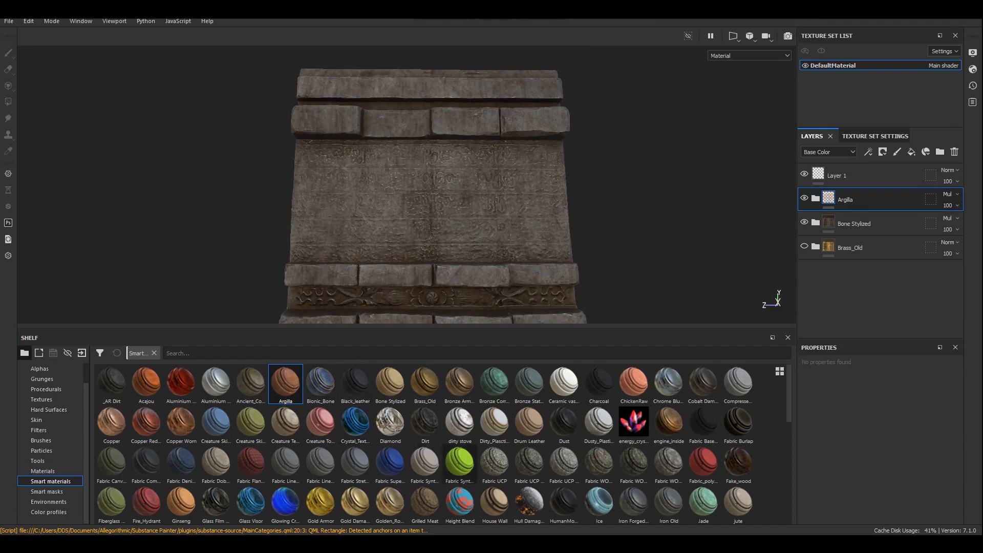
pyautogui.scroll(-5, 702, 504)
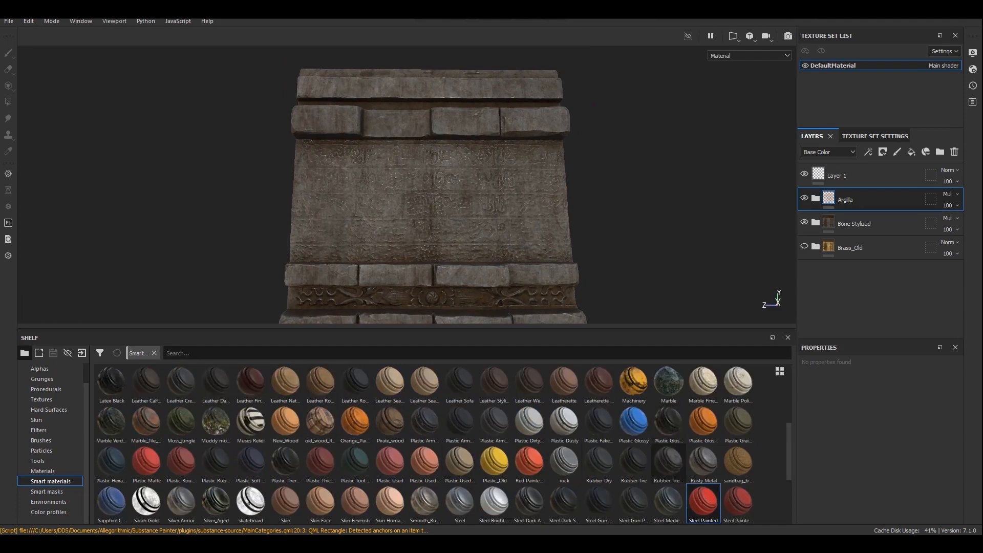
# Try the Jade smart material above Layer 1 and beneath the Brass_Old group, and delete it.
pyautogui.scroll(5, 703, 504)
pyautogui.moveTo(703, 503); pyautogui.dragTo(865, 165)
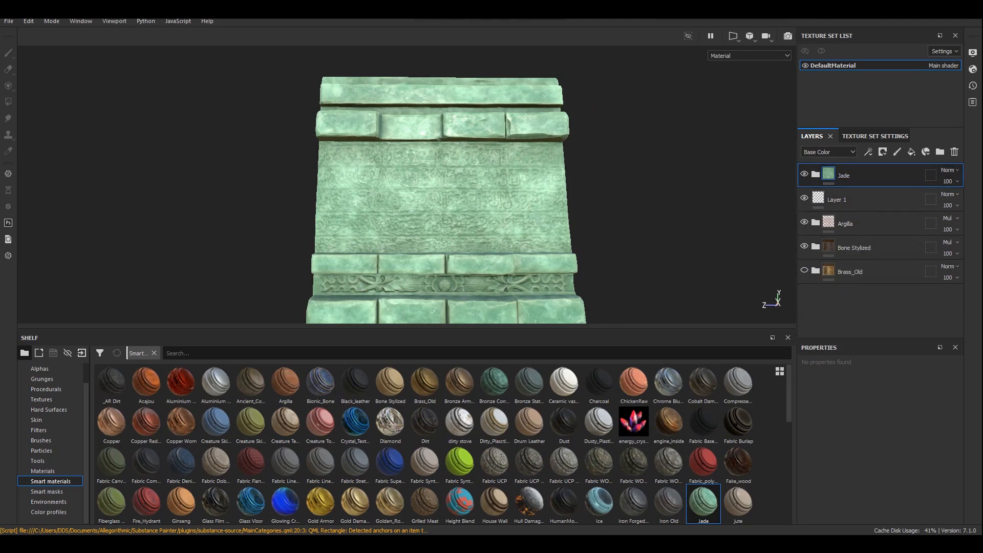
pyautogui.moveTo(843, 175); pyautogui.dragTo(844, 277)
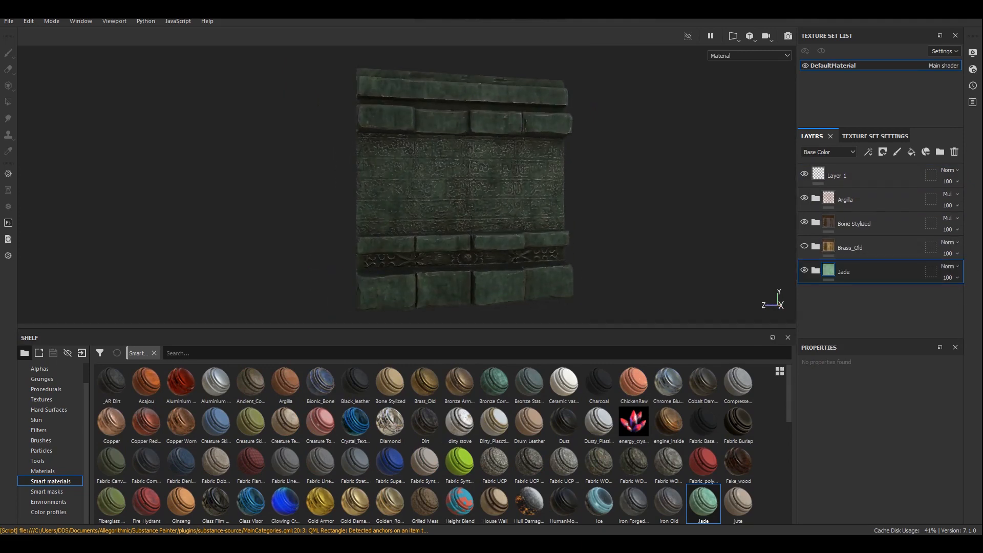
pyautogui.scroll(4, 407, 184)
pyautogui.hotkey('ctrl', 'z')
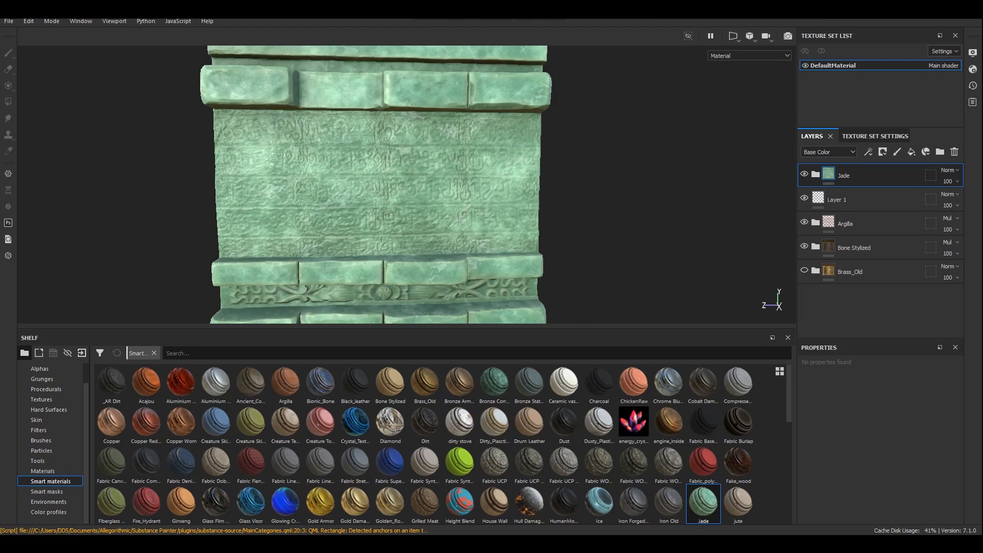
pyautogui.keyDown('alt'); pyautogui.moveTo(407, 192); pyautogui.dragTo(407, 177); pyautogui.keyUp('alt')
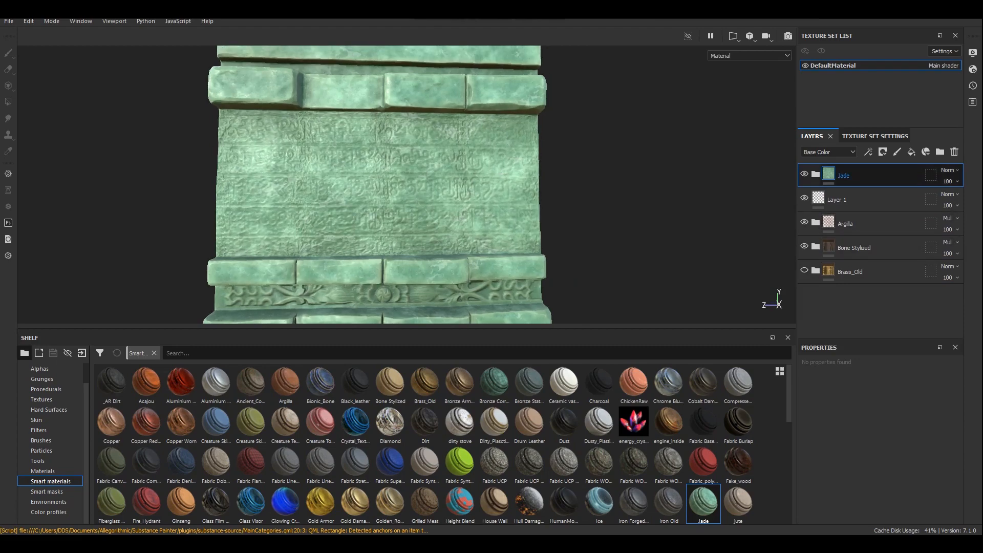
pyautogui.press('Delete')
# Show the Brass_Old group and check its effect on the wall from several angles.
pyautogui.click(804, 245)
pyautogui.scroll(-2, 548, 254)
pyautogui.moveTo(548, 254)
pyautogui.keyDown('alt'); pyautogui.mouseDown()
pyautogui.moveTo(571, 245)
pyautogui.moveTo(560, 250)
pyautogui.mouseUp(); pyautogui.keyUp('alt')
pyautogui.scroll(-2, 560, 215)
pyautogui.keyDown('alt'); pyautogui.moveTo(562, 192); pyautogui.dragTo(535, 208, button='middle'); pyautogui.keyUp('alt')
pyautogui.keyDown('alt'); pyautogui.moveTo(543, 209); pyautogui.dragTo(494, 222); pyautogui.keyUp('alt')
pyautogui.keyDown('alt'); pyautogui.moveTo(494, 222); pyautogui.dragTo(562, 189, button='middle'); pyautogui.keyUp('alt')
pyautogui.scroll(2, 562, 189)
pyautogui.keyDown('alt'); pyautogui.moveTo(562, 189); pyautogui.dragTo(537, 178); pyautogui.keyUp('alt')
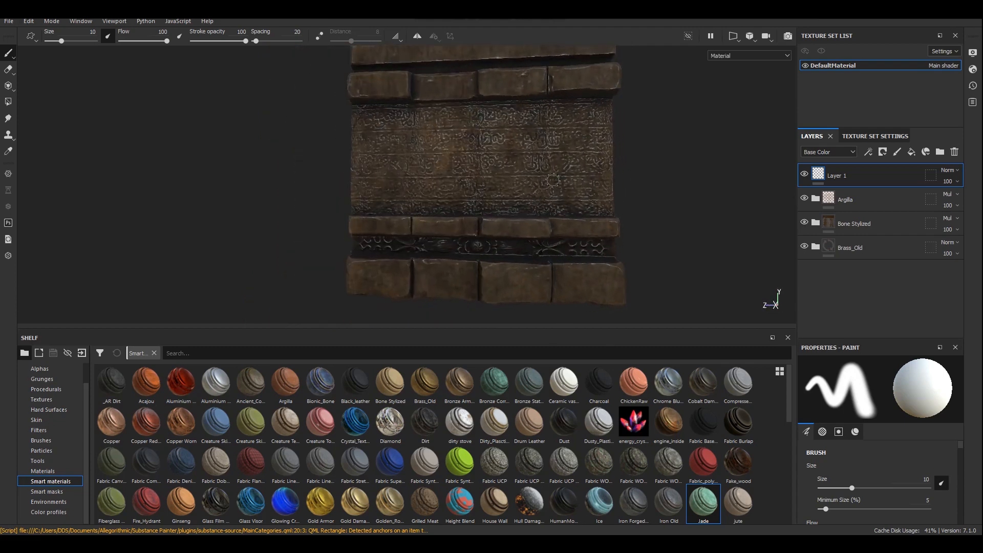
pyautogui.keyDown('alt'); pyautogui.moveTo(538, 177); pyautogui.dragTo(513, 203, button='middle'); pyautogui.keyUp('alt')
pyautogui.moveTo(513, 204)
pyautogui.keyDown('alt'); pyautogui.mouseDown()
pyautogui.moveTo(497, 205)
pyautogui.moveTo(513, 204)
pyautogui.mouseUp(); pyautogui.keyUp('alt')
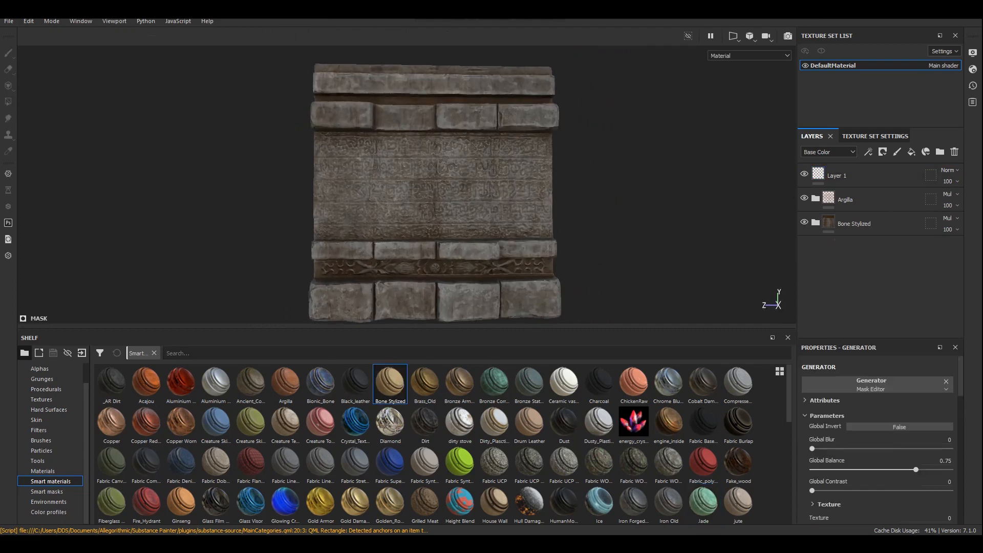
# Check the wall's stone finish from several angles, browse the smart masks, and search the smart materials for "old".
pyautogui.keyDown('alt'); pyautogui.moveTo(430, 194); pyautogui.dragTo(455, 180, button='middle'); pyautogui.keyUp('alt')
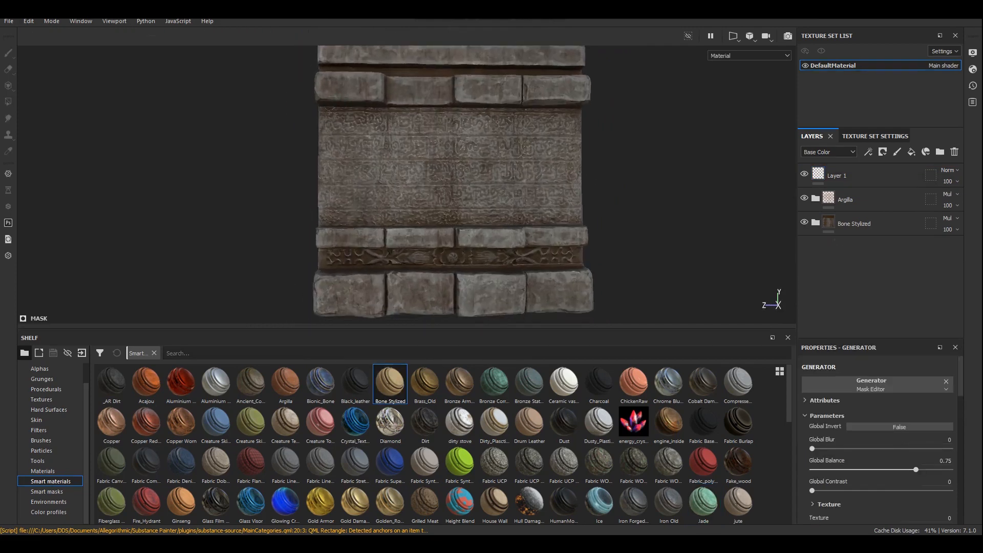
pyautogui.keyDown('alt'); pyautogui.moveTo(455, 181); pyautogui.dragTo(481, 179); pyautogui.keyUp('alt')
pyautogui.keyDown('alt'); pyautogui.moveTo(481, 179); pyautogui.dragTo(450, 184, button='right'); pyautogui.keyUp('alt')
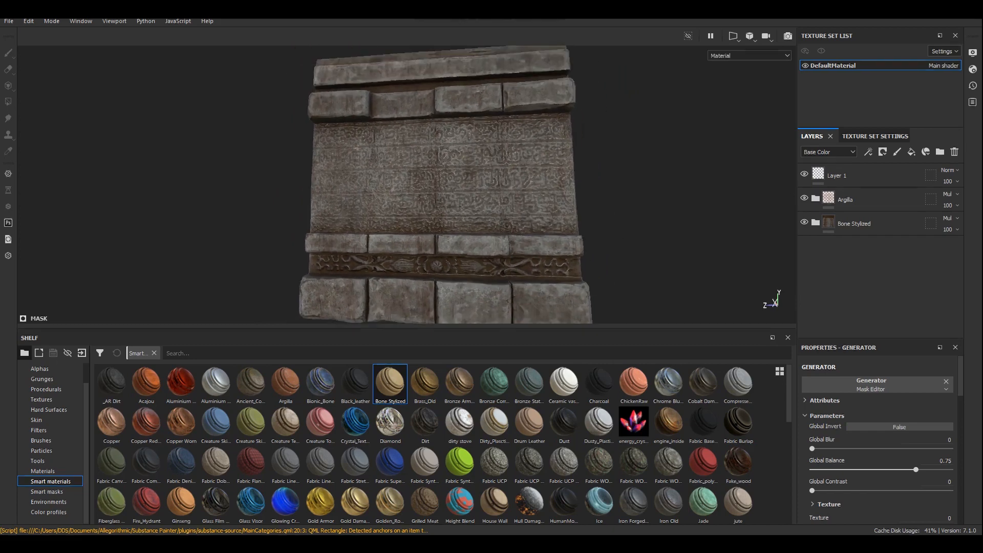
pyautogui.keyDown('alt'); pyautogui.moveTo(450, 183); pyautogui.dragTo(411, 187); pyautogui.keyUp('alt')
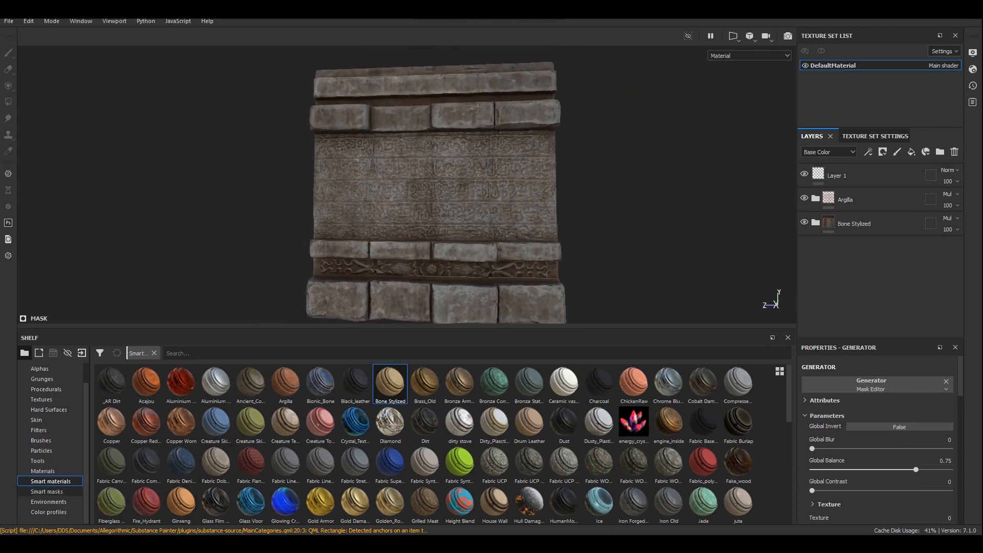
pyautogui.click(47, 491)
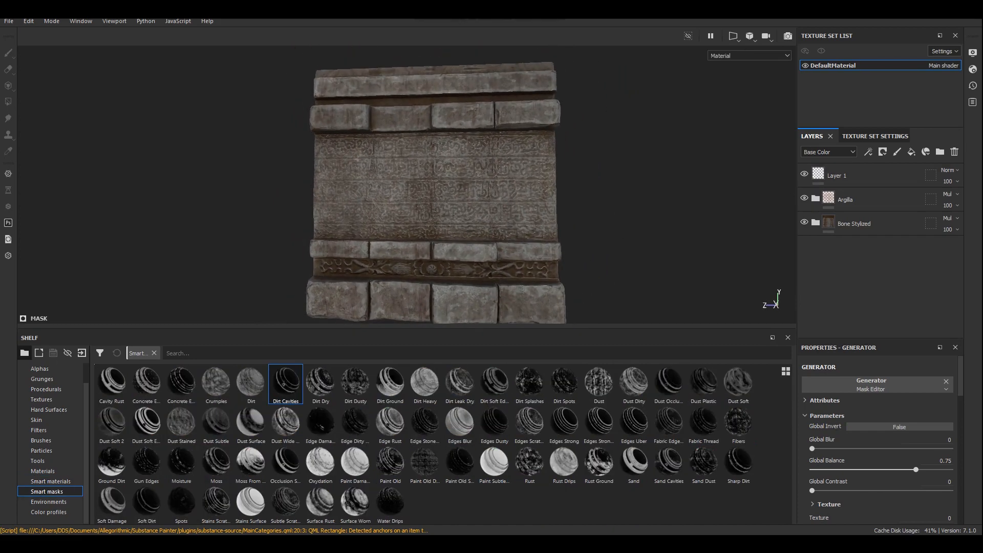
pyautogui.click(50, 481)
pyautogui.click(219, 353)
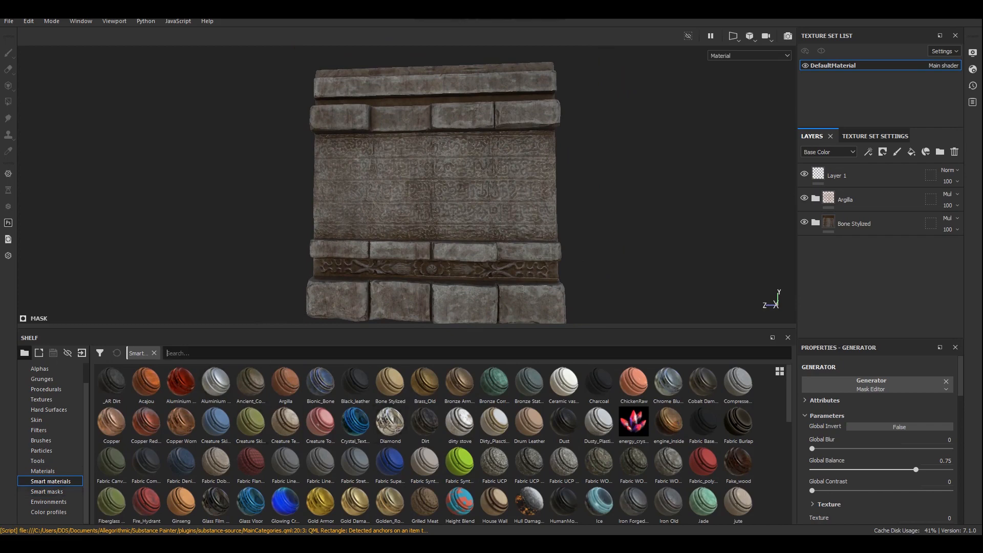
pyautogui.write('old')
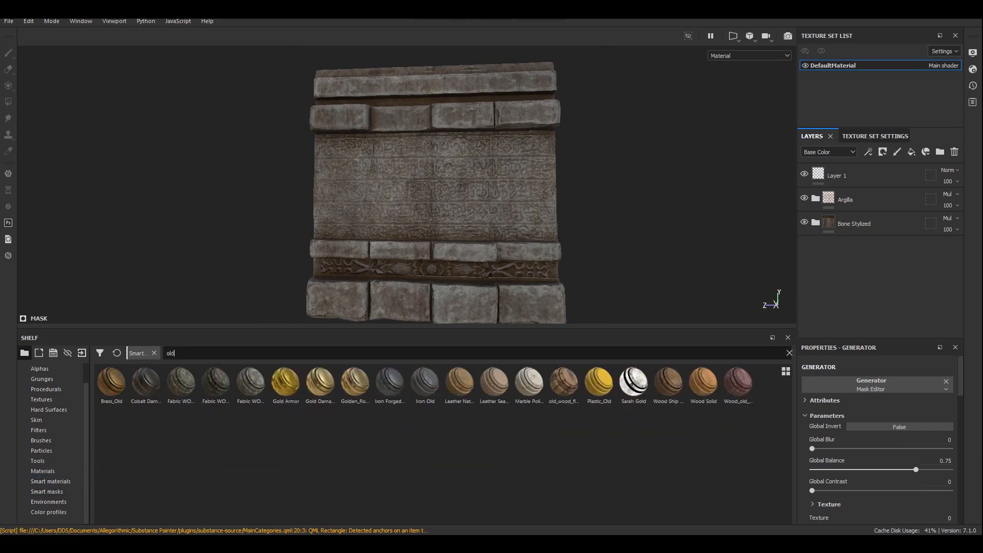
pyautogui.hotkey('ctrl', 'a')
pyautogui.press('BackSpace')
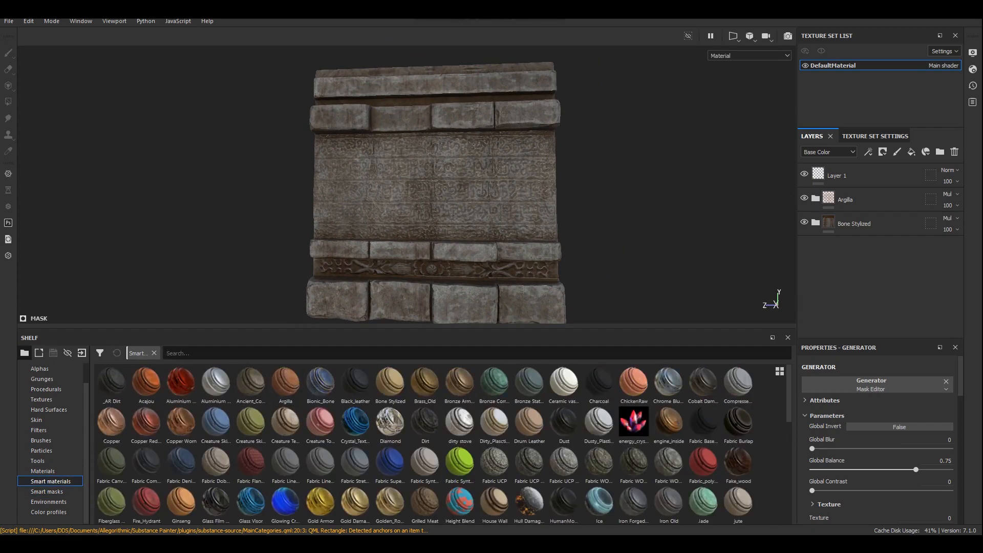
# Search the smart materials for "hou", try House Wall above Layer 1, and delete it.
pyautogui.write('hou')
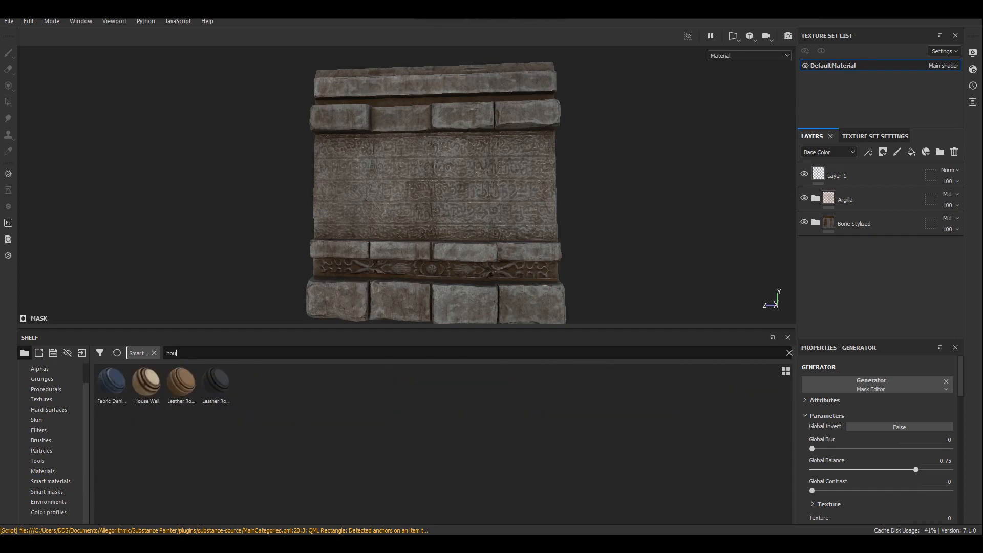
pyautogui.moveTo(146, 381); pyautogui.dragTo(865, 167)
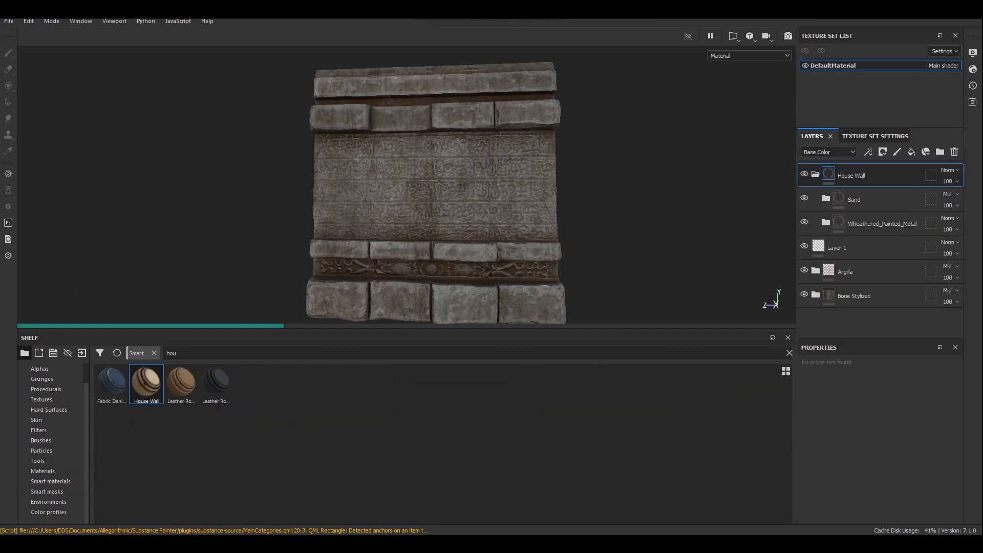
pyautogui.click(815, 174)
pyautogui.scroll(2, 435, 194)
pyautogui.moveTo(435, 194)
pyautogui.keyDown('alt'); pyautogui.mouseDown()
pyautogui.moveTo(466, 194)
pyautogui.moveTo(455, 195)
pyautogui.mouseUp(); pyautogui.keyUp('alt')
pyautogui.click(870, 176)
pyautogui.press('Delete')
pyautogui.scroll(-3, 435, 195)
pyautogui.scroll(2, 435, 194)
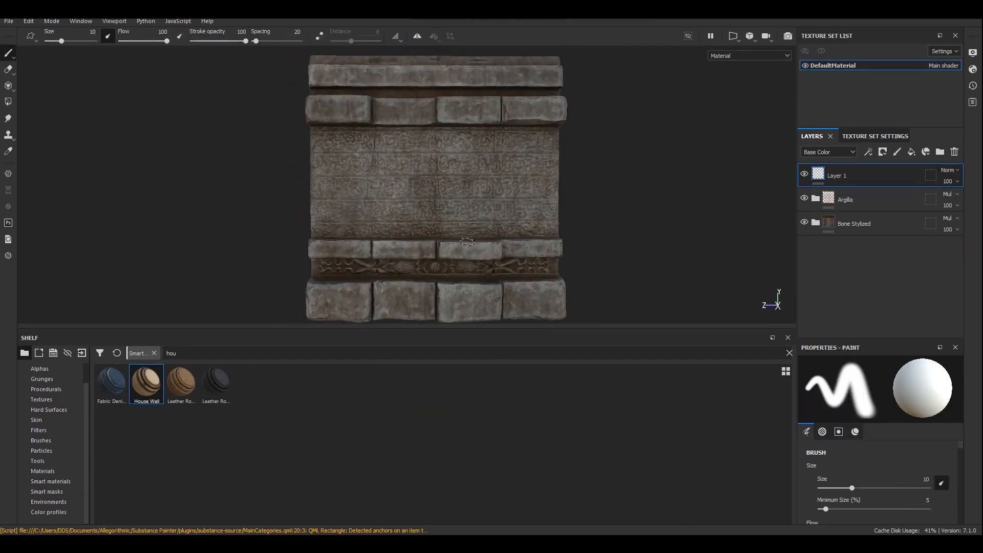
pyautogui.keyDown('alt'); pyautogui.moveTo(467, 242); pyautogui.dragTo(519, 153); pyautogui.keyUp('alt')
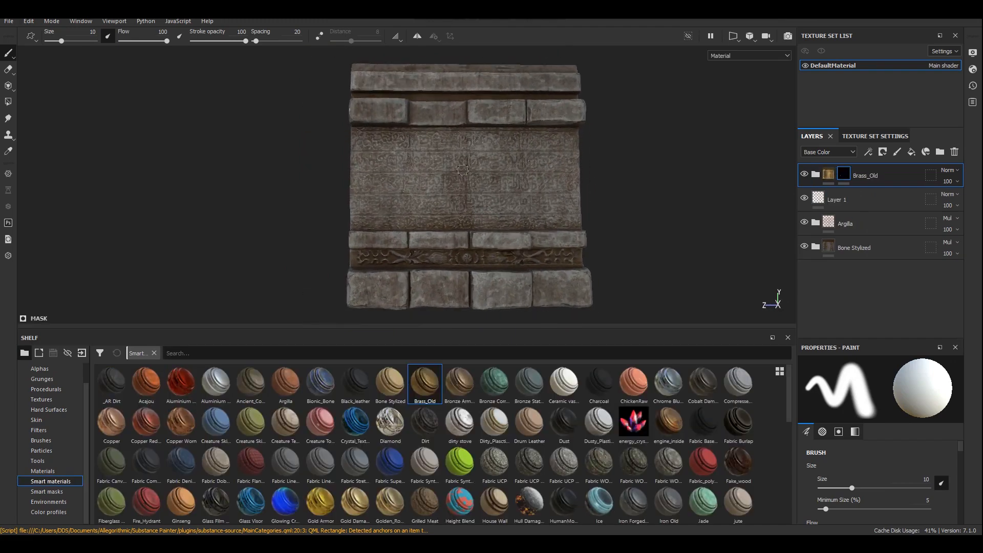
# Activate Polygon Fill for the Brass_Old mask and show the wall's UV layout and 3D model side by side.
pyautogui.press('F3')
pyautogui.scroll(1, 508, 106)
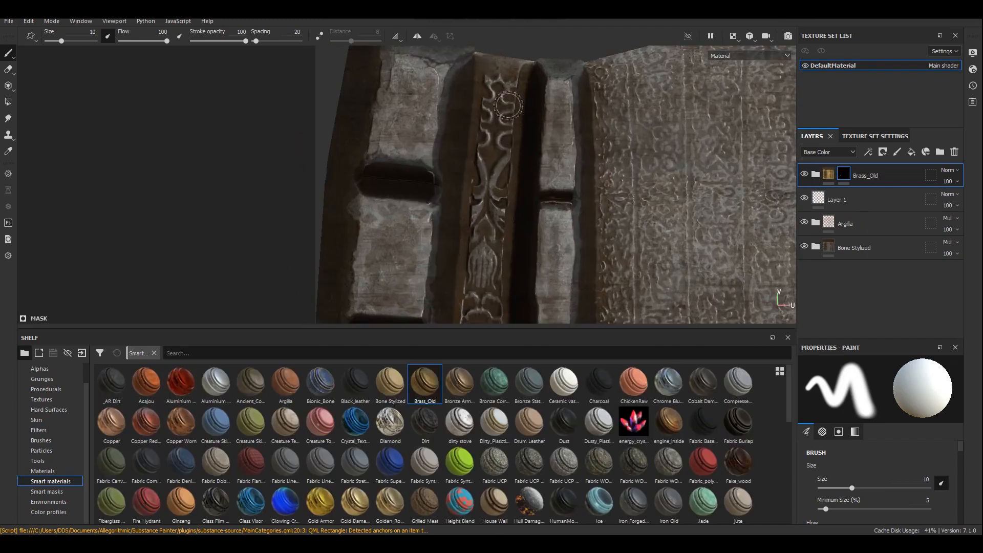
pyautogui.press('F2')
pyautogui.press('F3')
pyautogui.press('3')
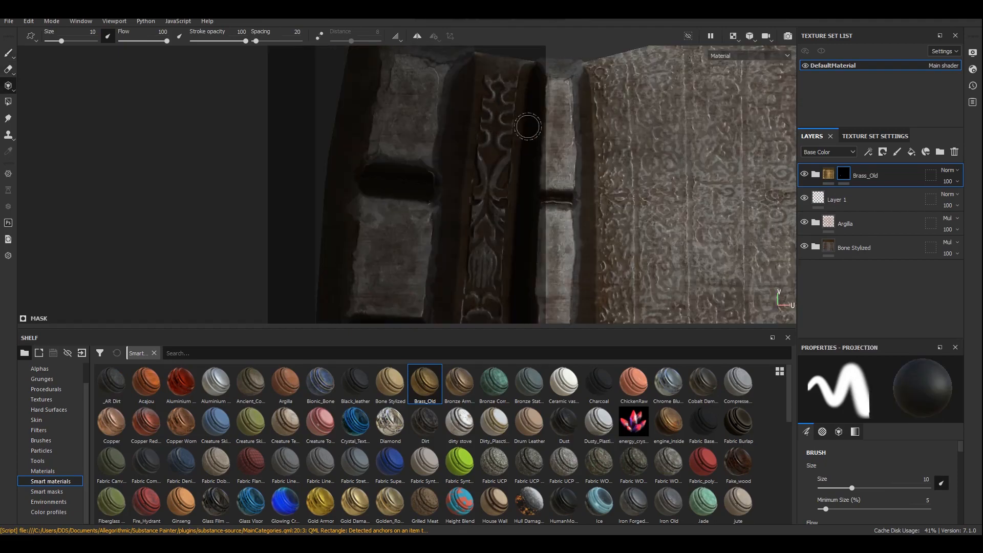
pyautogui.press('4')
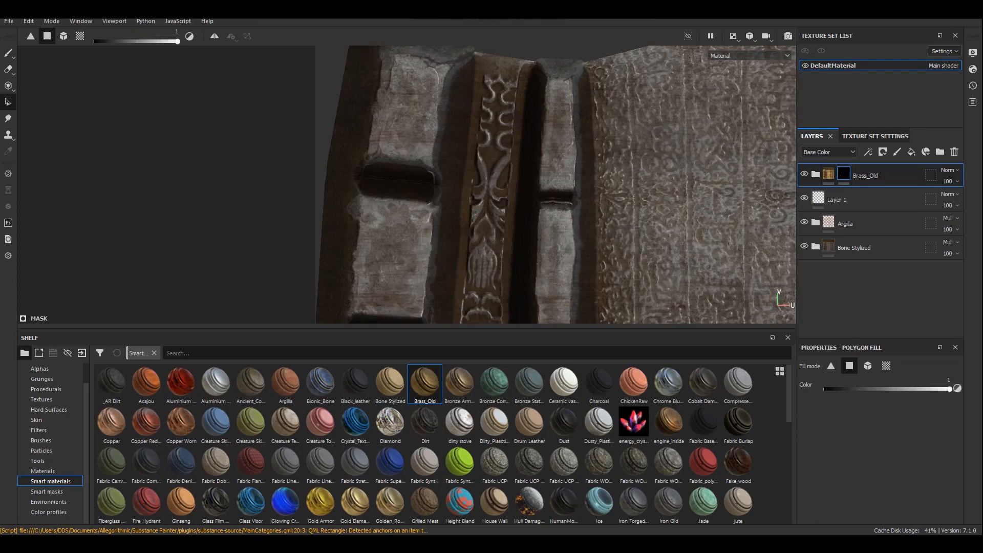
pyautogui.press('F2')
pyautogui.press('F1')
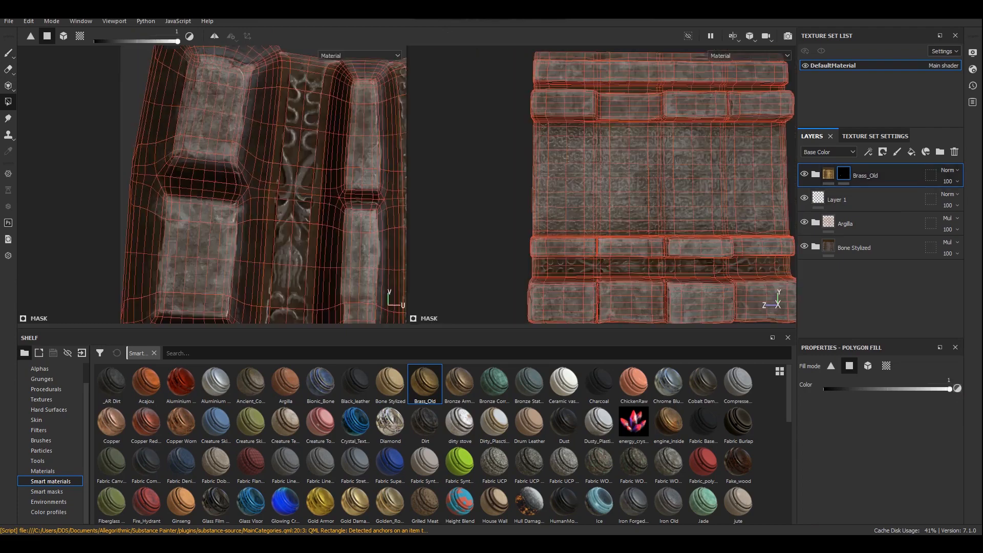
pyautogui.press('F2')
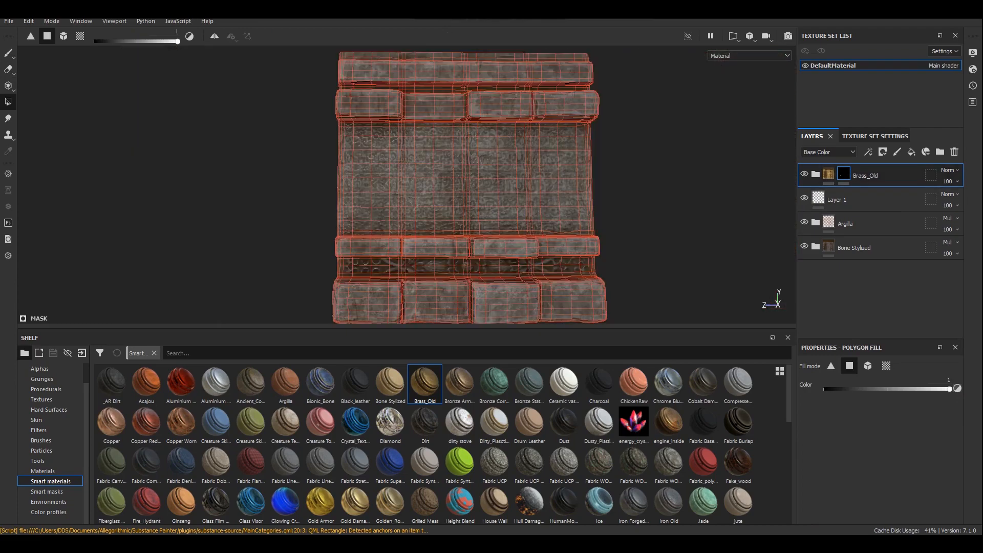
pyautogui.press('F1')
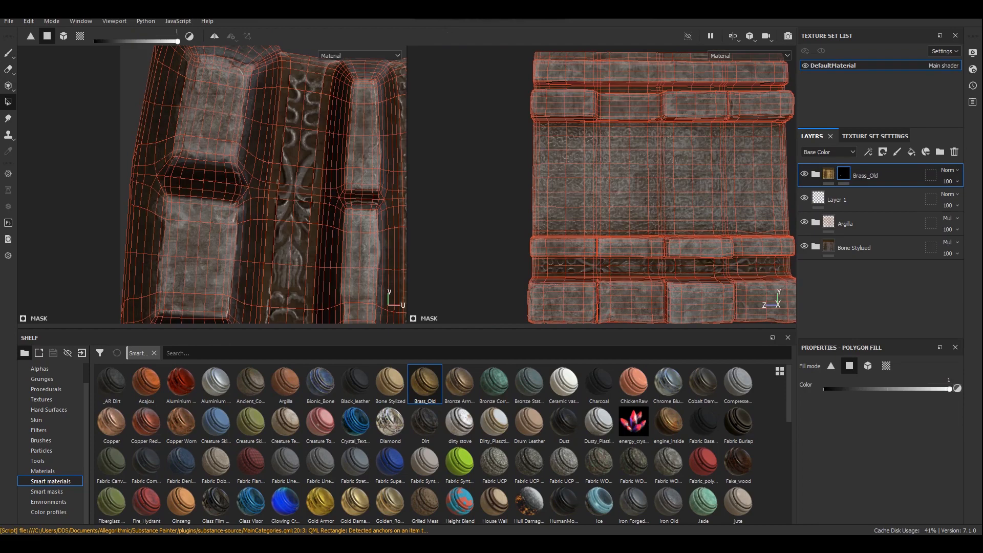
# Fill the first section of the carved ornament band, including its scrolls, into the Brass_Old mask in the UV layout.
pyautogui.scroll(-2, 200, 233)
pyautogui.scroll(4, 287, 122)
pyautogui.keyDown('alt'); pyautogui.moveTo(307, 77); pyautogui.dragTo(230, 111, button='middle'); pyautogui.keyUp('alt')
pyautogui.scroll(1, 204, 154)
pyautogui.moveTo(230, 109); pyautogui.dragTo(261, 190)
pyautogui.keyDown('alt'); pyautogui.moveTo(261, 189); pyautogui.dragTo(285, 94, button='middle'); pyautogui.keyUp('alt')
pyautogui.moveTo(231, 142); pyautogui.dragTo(293, 172)
pyautogui.keyDown('alt'); pyautogui.moveTo(294, 172); pyautogui.dragTo(302, 71, button='middle'); pyautogui.keyUp('alt')
pyautogui.moveTo(232, 154); pyautogui.dragTo(282, 205)
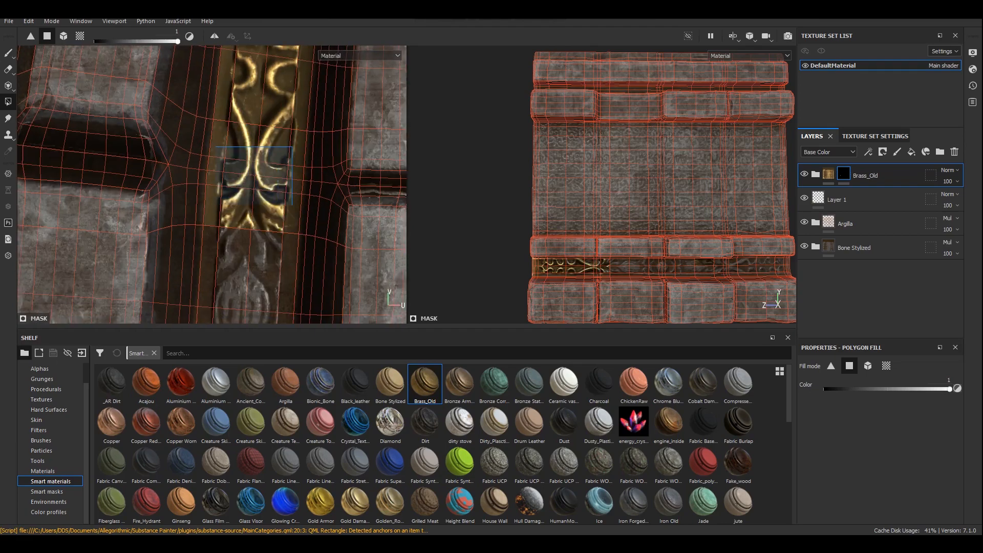
# Extend the Brass_Old mask fill along the ornament band over the leaf motifs and central rosette.
pyautogui.keyDown('alt'); pyautogui.moveTo(282, 204); pyautogui.dragTo(290, 118, button='middle'); pyautogui.keyUp('alt')
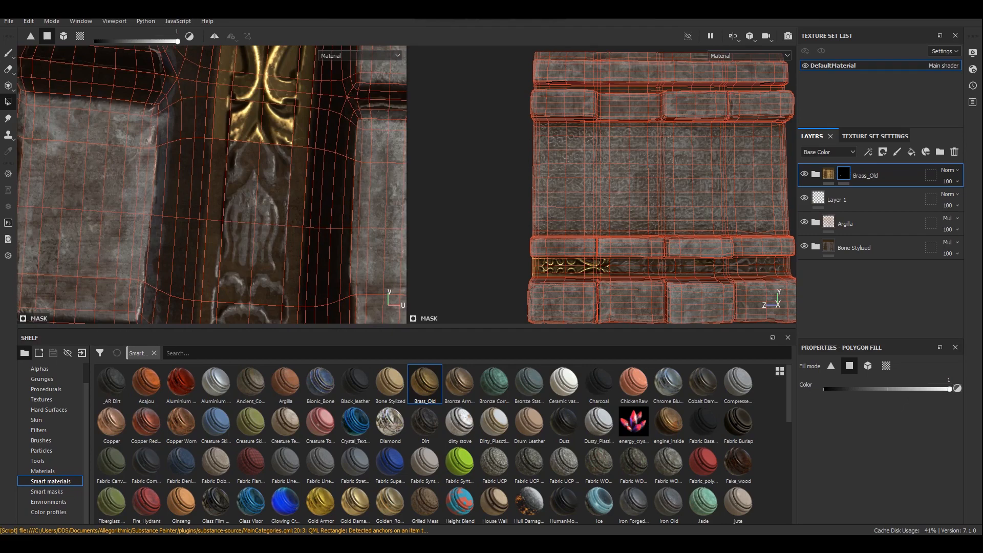
pyautogui.moveTo(214, 211); pyautogui.dragTo(290, 235)
pyautogui.keyDown('alt'); pyautogui.moveTo(286, 236); pyautogui.dragTo(313, 99, button='middle'); pyautogui.keyUp('alt')
pyautogui.moveTo(234, 177); pyautogui.dragTo(307, 263)
pyautogui.keyDown('alt'); pyautogui.moveTo(307, 263); pyautogui.dragTo(255, 134, button='middle'); pyautogui.keyUp('alt')
pyautogui.moveTo(186, 164)
pyautogui.mouseDown()
pyautogui.moveTo(243, 217)
pyautogui.moveTo(262, 275)
pyautogui.mouseUp()
pyautogui.keyDown('alt'); pyautogui.moveTo(262, 275); pyautogui.dragTo(258, 136, button='middle'); pyautogui.keyUp('alt')
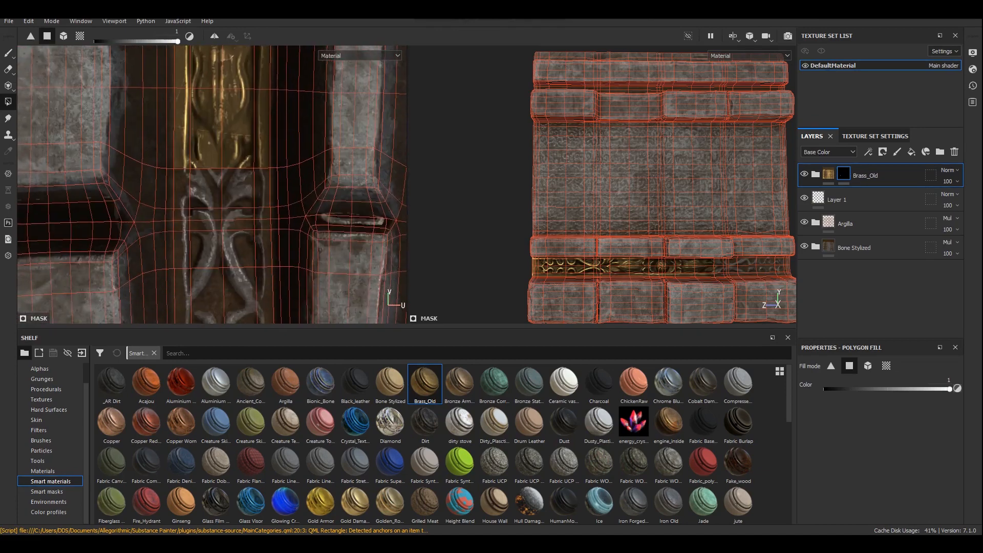
# Fill the remaining ornament band polygons into the Brass_Old mask up to the band's far end.
pyautogui.moveTo(184, 175); pyautogui.dragTo(262, 256)
pyautogui.moveTo(189, 151); pyautogui.dragTo(228, 231)
pyautogui.keyDown('alt'); pyautogui.moveTo(228, 231); pyautogui.dragTo(219, 108, button='middle'); pyautogui.keyUp('alt')
pyautogui.moveTo(164, 140); pyautogui.dragTo(241, 217)
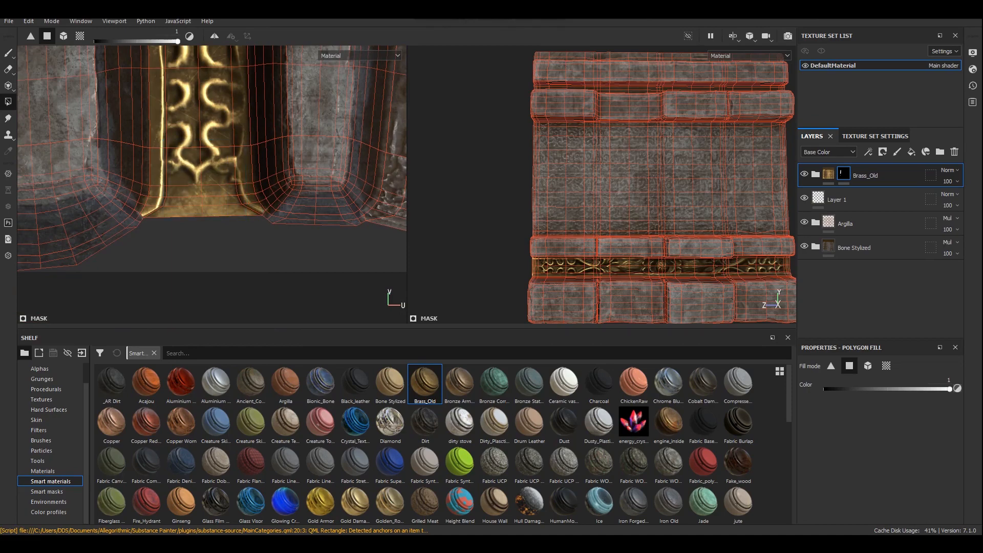
# Return to the 3D-only view with the Paint tool active and inspect the brass ornament band on the wall.
pyautogui.press('F2')
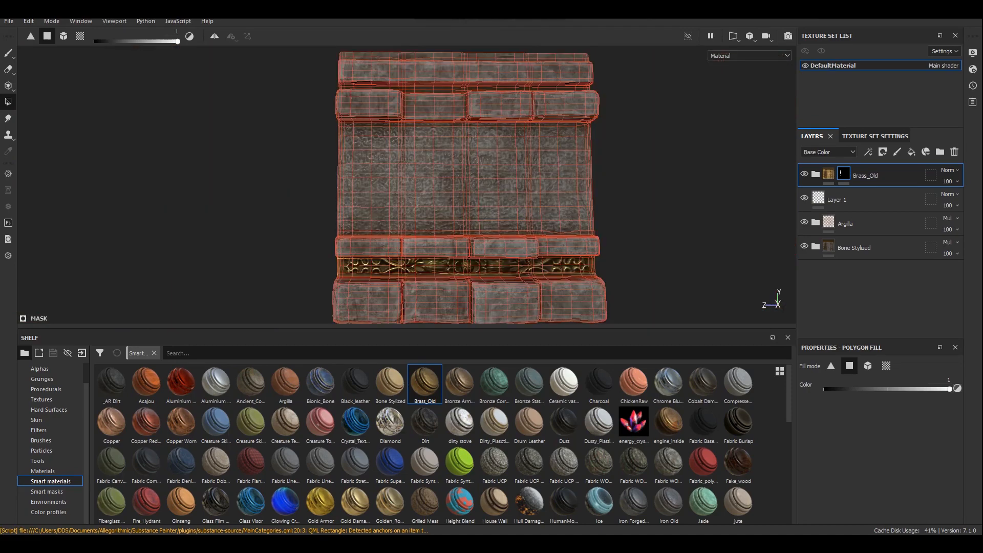
pyautogui.press('1')
pyautogui.keyDown('alt'); pyautogui.moveTo(599, 181); pyautogui.dragTo(526, 174, button='middle'); pyautogui.keyUp('alt')
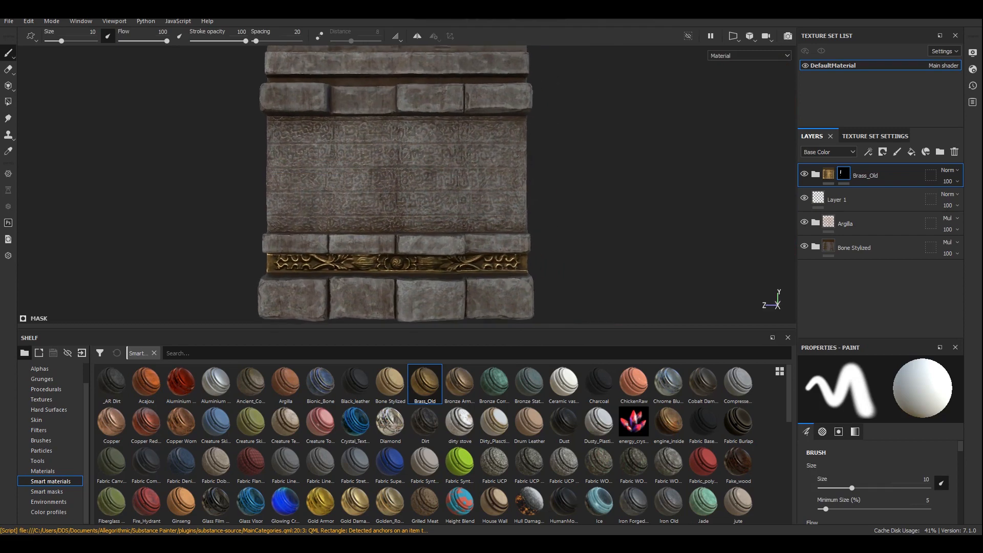
pyautogui.keyDown('alt'); pyautogui.moveTo(527, 174); pyautogui.dragTo(512, 192); pyautogui.keyUp('alt')
pyautogui.scroll(-2, 505, 197)
pyautogui.keyDown('alt'); pyautogui.moveTo(505, 198); pyautogui.dragTo(508, 214, button='middle'); pyautogui.keyUp('alt')
pyautogui.keyDown('alt'); pyautogui.moveTo(512, 187); pyautogui.dragTo(520, 176); pyautogui.keyUp('alt')
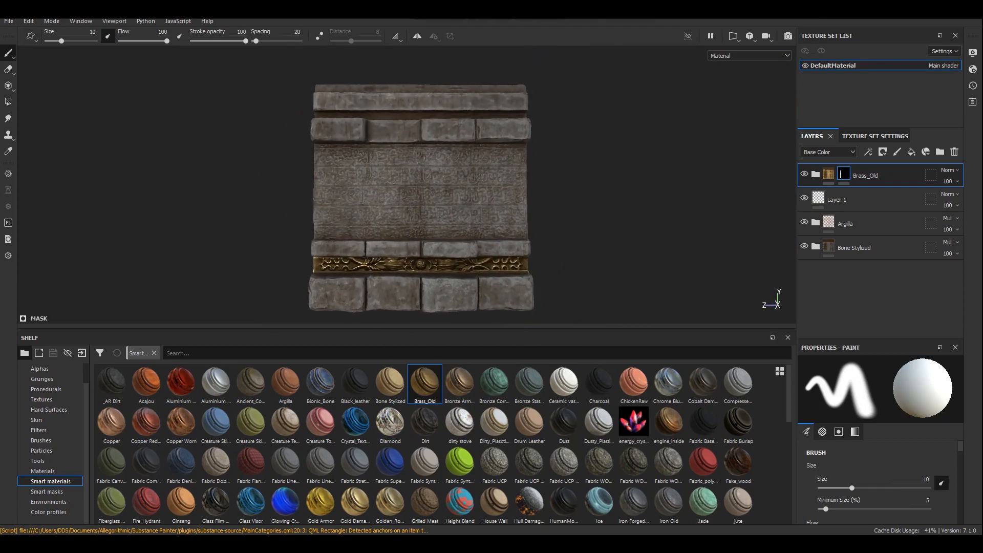
# Export the DefaultMaterial texture set as 2048x2048 PNG maps, including base color, metallic, roughness, normal, height and ambient occlusion.
pyautogui.click(8, 21)
pyautogui.click(46, 202)
pyautogui.click(735, 454)
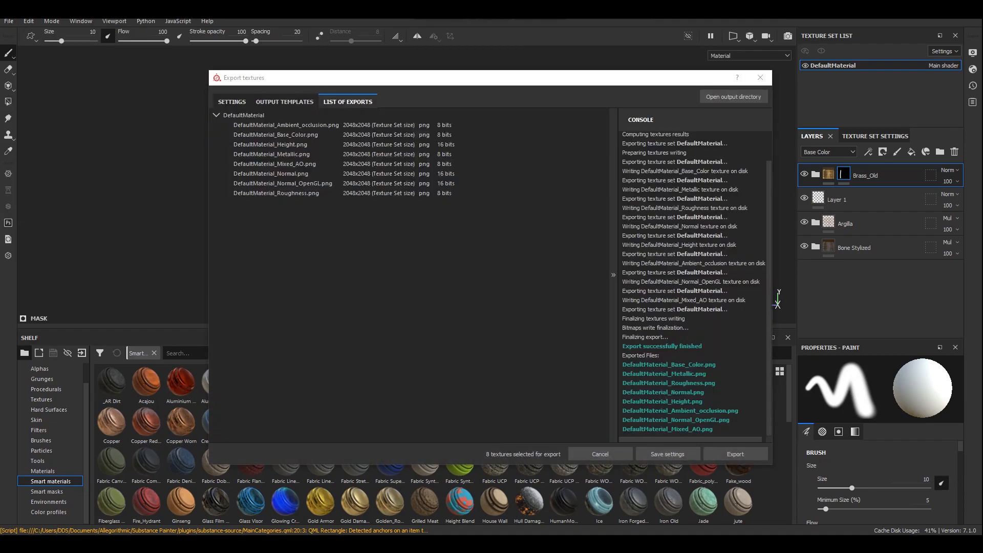
pyautogui.moveTo(0, 77); pyautogui.dragTo(662, 141)
pyautogui.click(484, 212)
pyautogui.hotkey('ctrl', 'c')
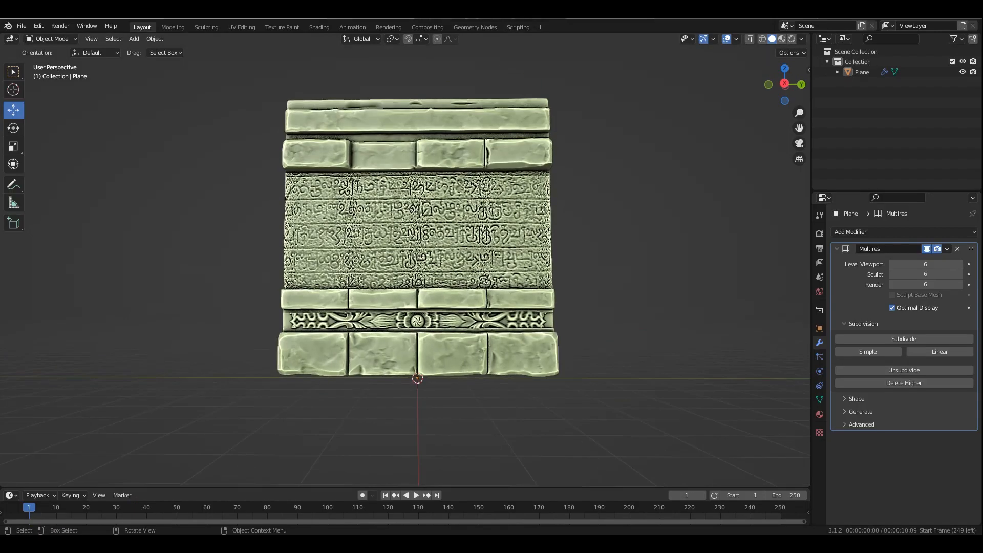
# In Blender, turn off the viewport display of the wall's Multires modifier and select the wall.
pyautogui.press('`')
pyautogui.click(926, 249)
pyautogui.click(645, 246)
pyautogui.moveTo(614, 256); pyautogui.dragTo(639, 257, button='middle')
pyautogui.click(460, 261)
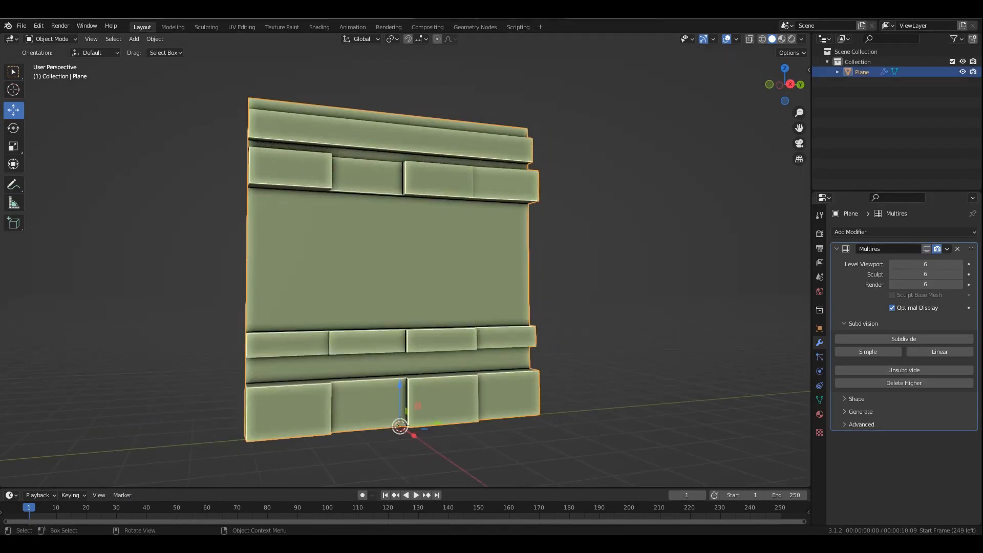
# In the Shading workspace, enable Bloom and Screen Space Reflections for Eevee and set the color management Look to Very High Contrast.
pyautogui.click(319, 27)
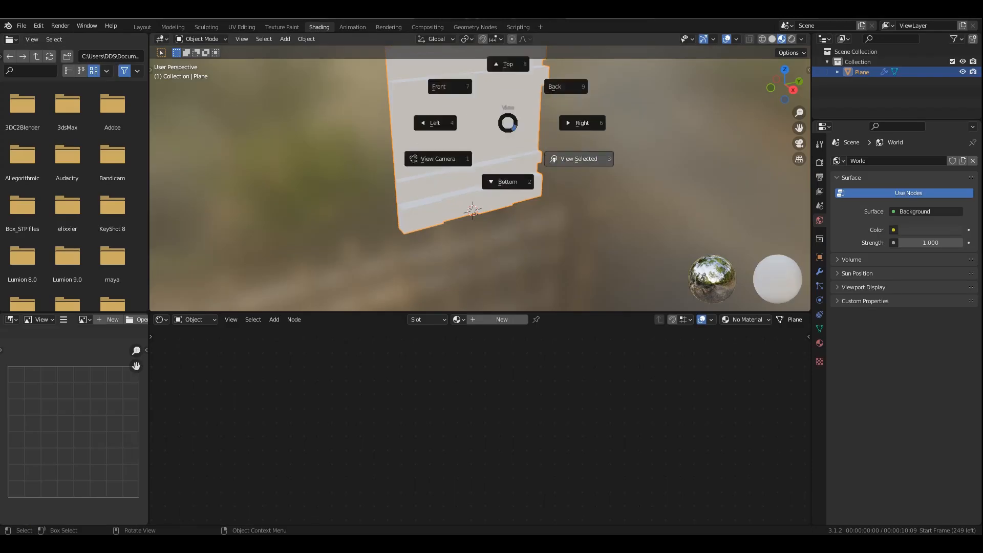
pyautogui.scroll(1, 480, 184)
pyautogui.click(819, 162)
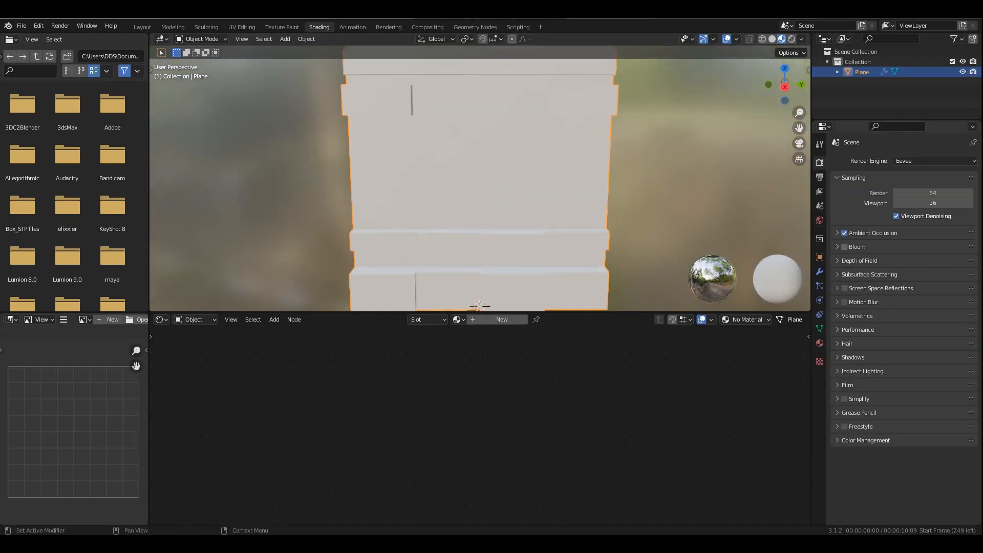
pyautogui.click(865, 440)
pyautogui.click(931, 500)
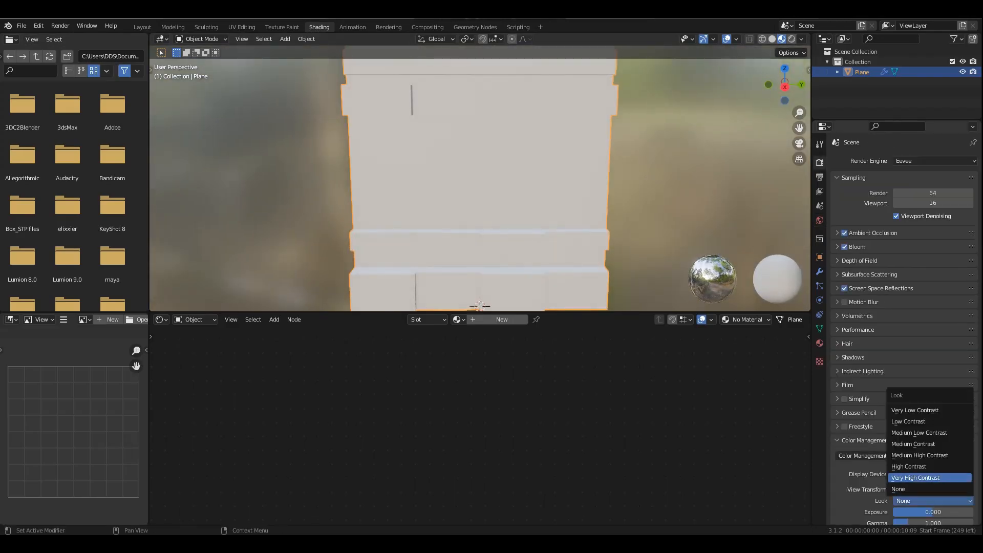
pyautogui.click(928, 477)
# Set the Ambient Occlusion distance to 3 in the Eevee render settings.
pyautogui.click(872, 233)
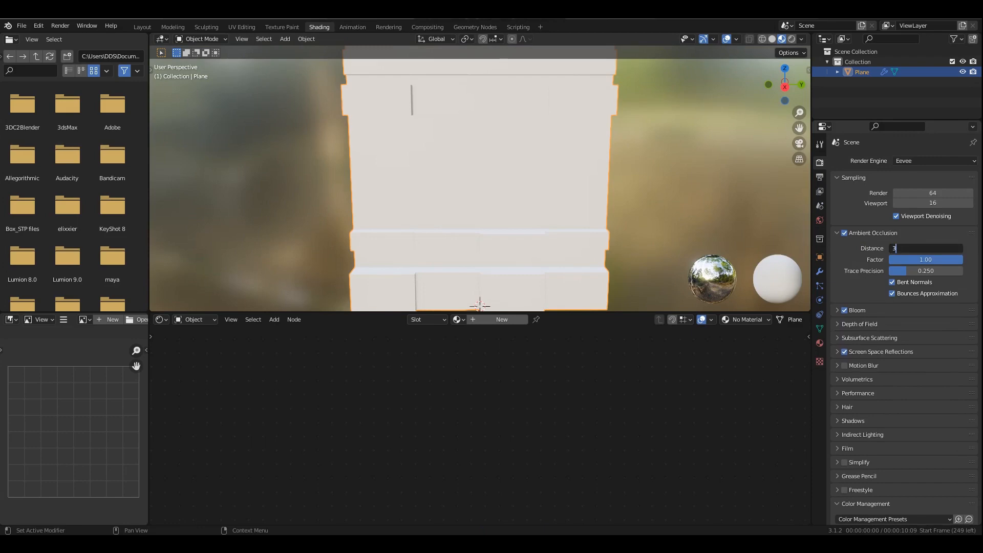
pyautogui.press('Return')
pyautogui.click(872, 233)
pyautogui.scroll(-2, 480, 184)
pyautogui.moveTo(479, 184); pyautogui.dragTo(505, 178, button='middle')
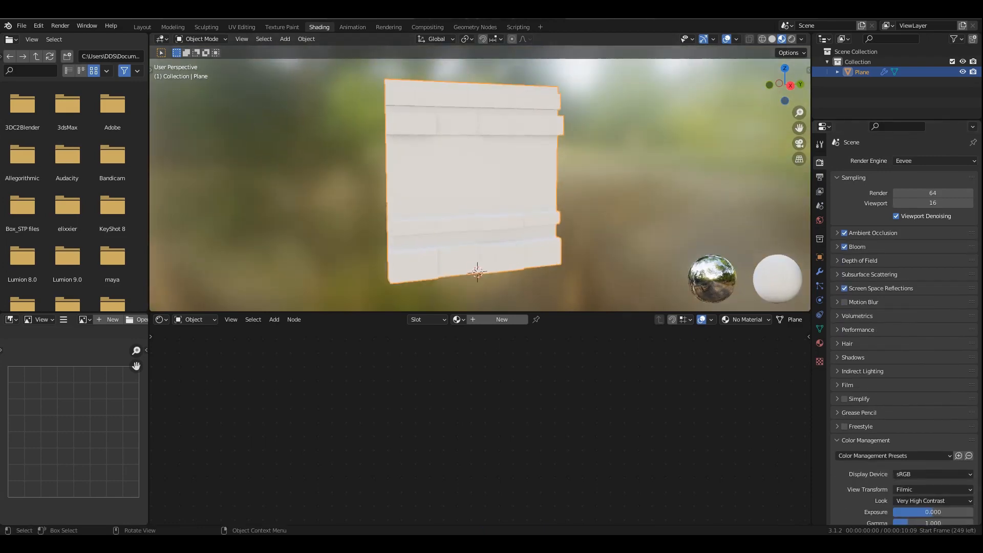
# Create a new material for the wall and start Principled Texture Setup in the folder E:\Blender\B_F\0\TEX.
pyautogui.click(500, 319)
pyautogui.hotkey('ctrl', 'shift', 't')
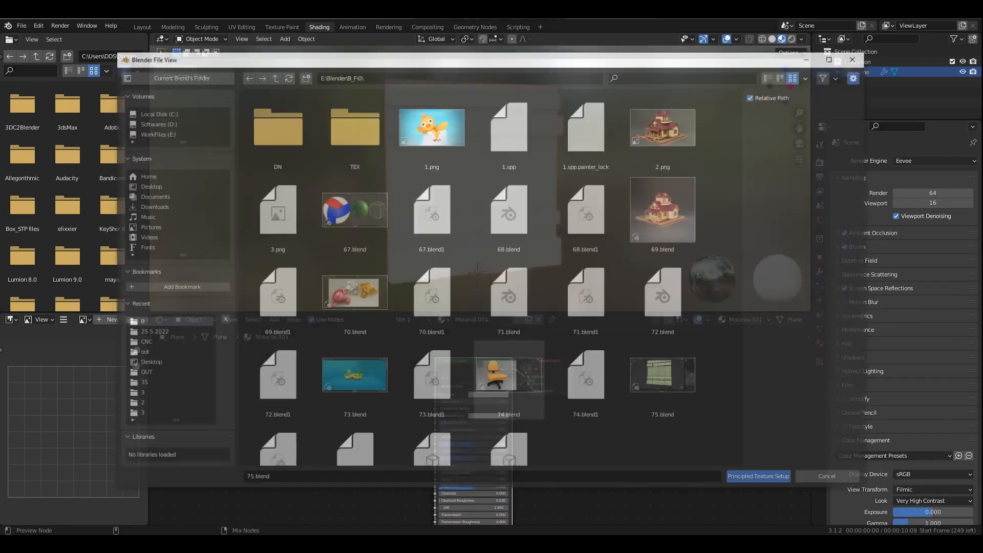
pyautogui.click(357, 76)
pyautogui.hotkey('ctrl', 'v')
pyautogui.press('Return')
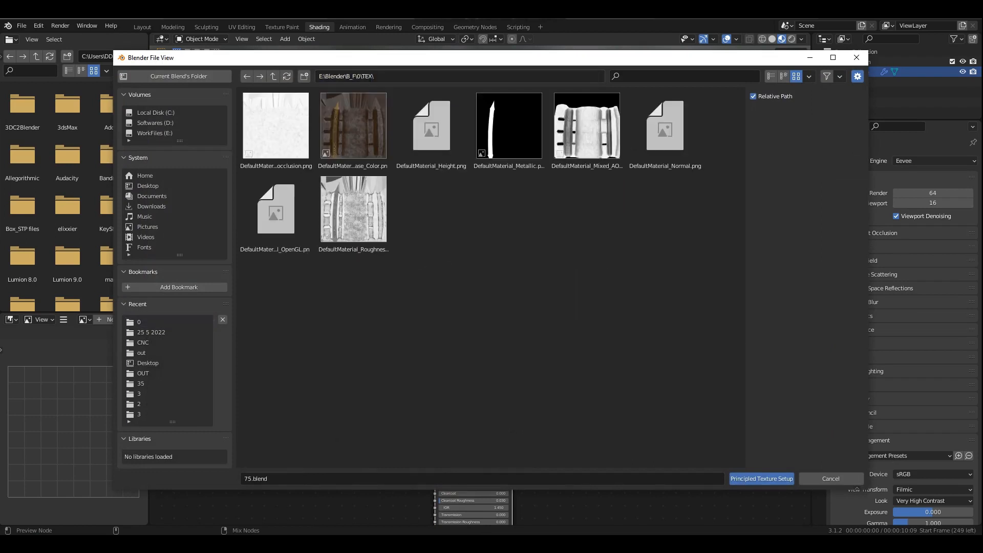
# Load the DefaultMaterial Base Color, Metallic, Roughness and OpenGL normal maps into the Principled shader.
pyautogui.click(353, 128)
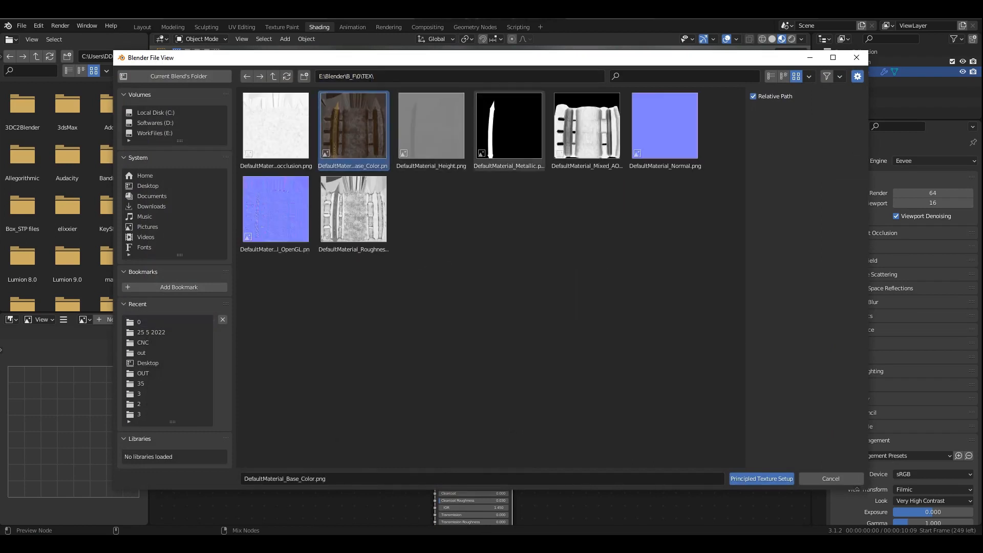
pyautogui.keyDown('ctrl'); pyautogui.click(509, 128); pyautogui.keyUp('ctrl')
pyautogui.keyDown('ctrl'); pyautogui.click(353, 210); pyautogui.keyUp('ctrl')
pyautogui.keyDown('ctrl'); pyautogui.click(276, 211); pyautogui.keyUp('ctrl')
pyautogui.click(761, 478)
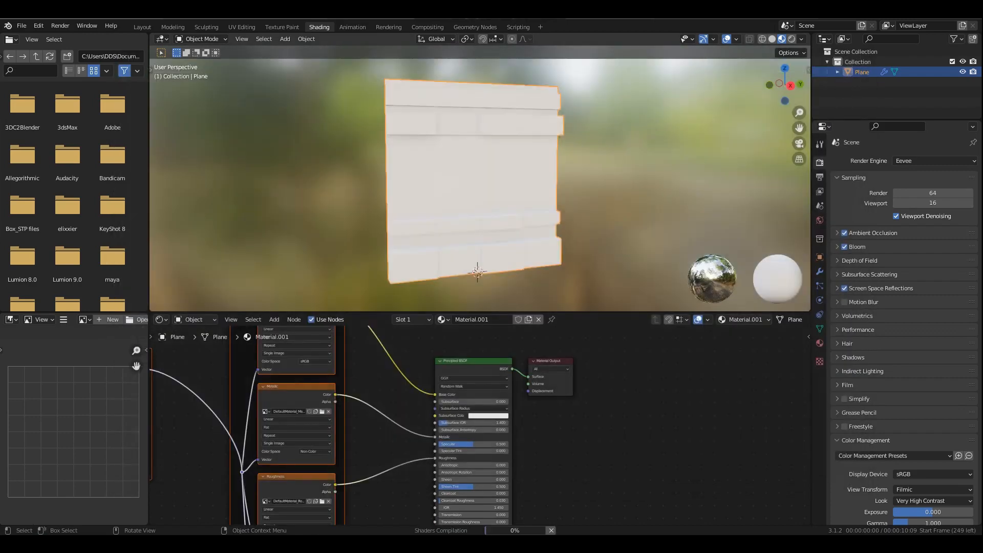
# Deselect the wall and raise the viewport environment lighting strength to about 1.39.
pyautogui.click(615, 194)
pyautogui.scroll(4, 614, 194)
pyautogui.moveTo(614, 194)
pyautogui.mouseDown(button='middle')
pyautogui.moveTo(598, 193)
pyautogui.moveTo(590, 164)
pyautogui.mouseUp(button='middle')
pyautogui.click(801, 39)
pyautogui.moveTo(793, 160); pyautogui.dragTo(818, 161)
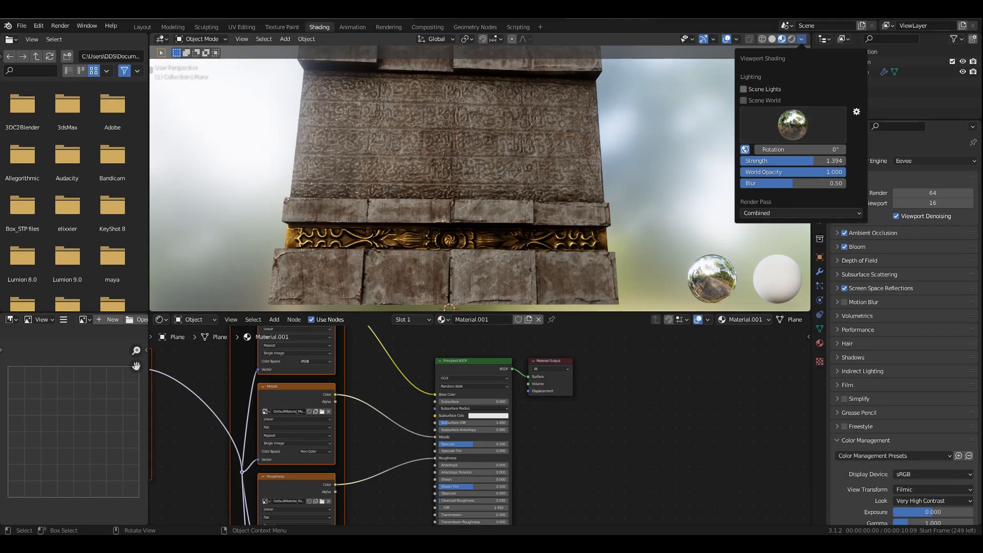
# Turn on the viewport display of the wall's Multires modifier and set its viewport level to 2.
pyautogui.scroll(-1, 650, 169)
pyautogui.keyDown('shift'); pyautogui.moveTo(650, 169); pyautogui.dragTo(641, 232, button='middle'); pyautogui.keyUp('shift')
pyautogui.click(819, 271)
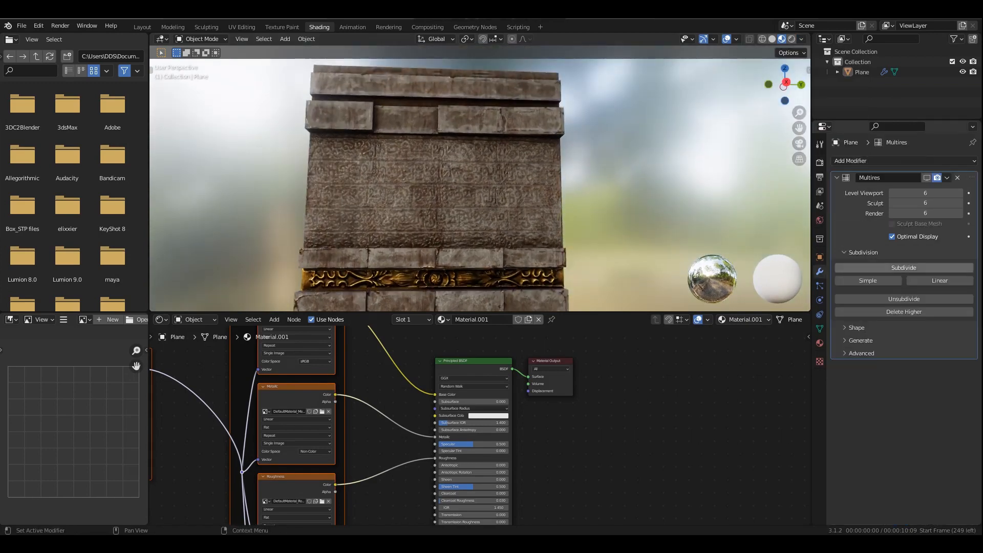
pyautogui.click(926, 178)
pyautogui.scroll(2, 634, 186)
pyautogui.moveTo(639, 180)
pyautogui.mouseDown(button='middle')
pyautogui.moveTo(634, 185)
pyautogui.moveTo(632, 169)
pyautogui.moveTo(634, 184)
pyautogui.mouseUp(button='middle')
pyautogui.scroll(-2, 634, 184)
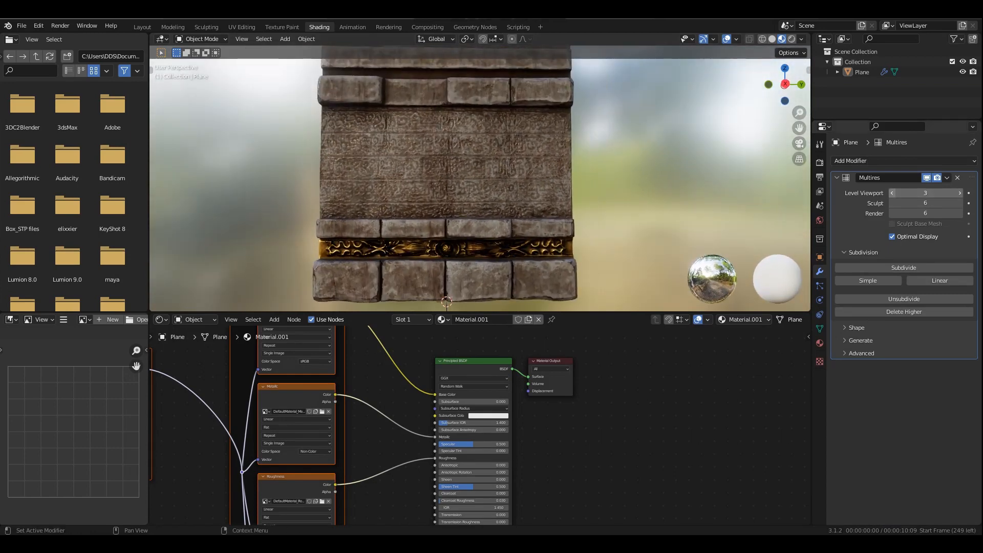
pyautogui.scroll(2, 507, 245)
pyautogui.moveTo(507, 244); pyautogui.dragTo(522, 154, button='middle')
pyautogui.scroll(3, 522, 154)
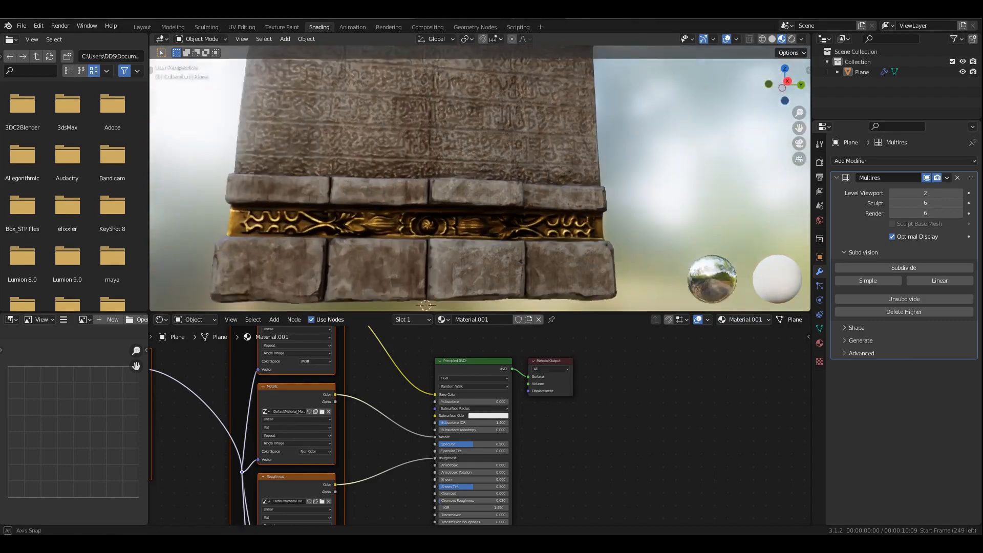
# Lower the Specular value of the wall's Principled BSDF to 0.400, checking the effect on the script panel.
pyautogui.moveTo(512, 195)
pyautogui.mouseDown(button='middle')
pyautogui.moveTo(499, 166)
pyautogui.moveTo(471, 146)
pyautogui.moveTo(517, 302)
pyautogui.moveTo(574, 189)
pyautogui.moveTo(589, 179)
pyautogui.moveTo(517, 199)
pyautogui.mouseUp(button='middle')
pyautogui.scroll(2, 501, 204)
pyautogui.scroll(3, 478, 426)
pyautogui.moveTo(480, 449); pyautogui.dragTo(458, 449)
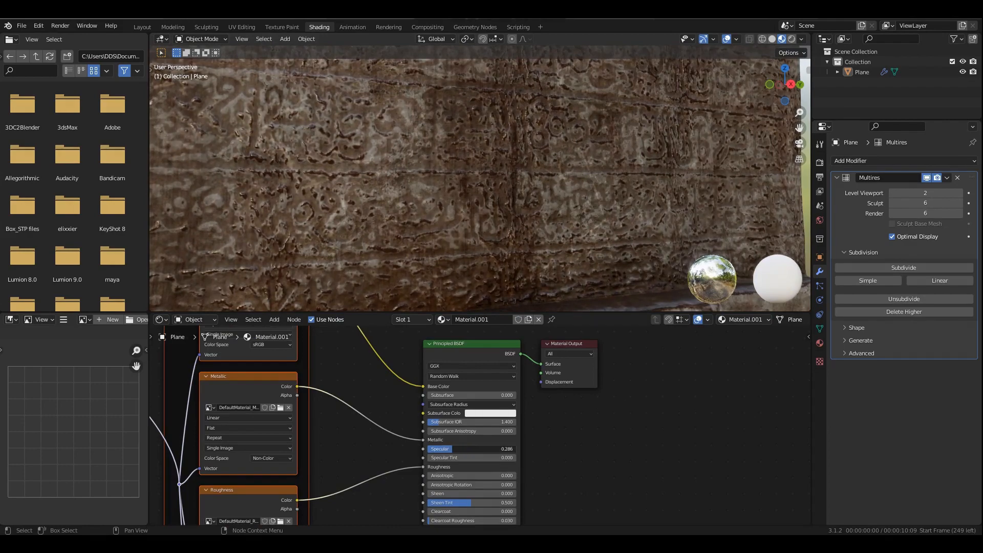
pyautogui.scroll(-5, 486, 194)
pyautogui.moveTo(502, 195)
pyautogui.mouseDown(button='middle')
pyautogui.moveTo(473, 197)
pyautogui.moveTo(474, 214)
pyautogui.moveTo(494, 185)
pyautogui.moveTo(486, 186)
pyautogui.mouseUp(button='middle')
pyautogui.scroll(4, 476, 205)
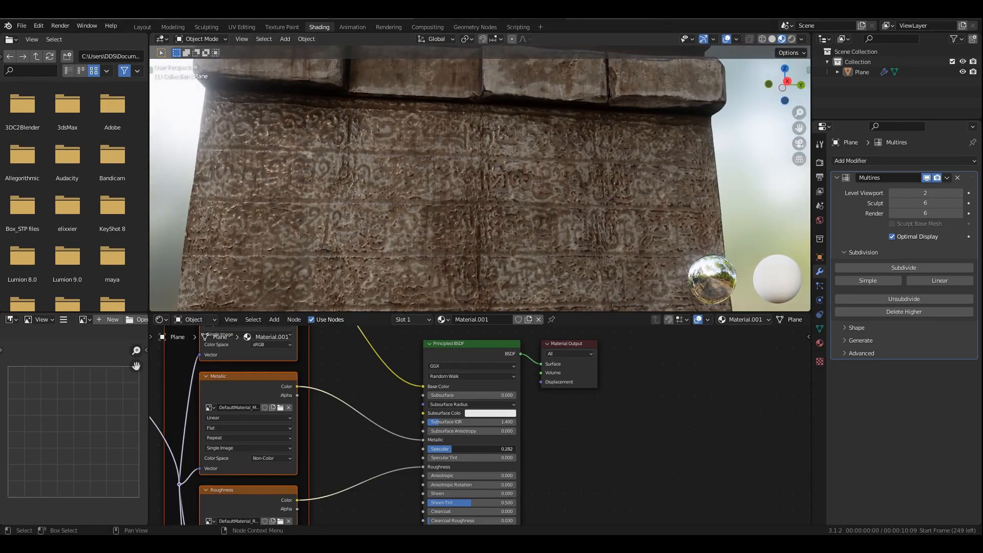
pyautogui.moveTo(452, 449); pyautogui.dragTo(457, 449)
pyautogui.scroll(-5, 481, 302)
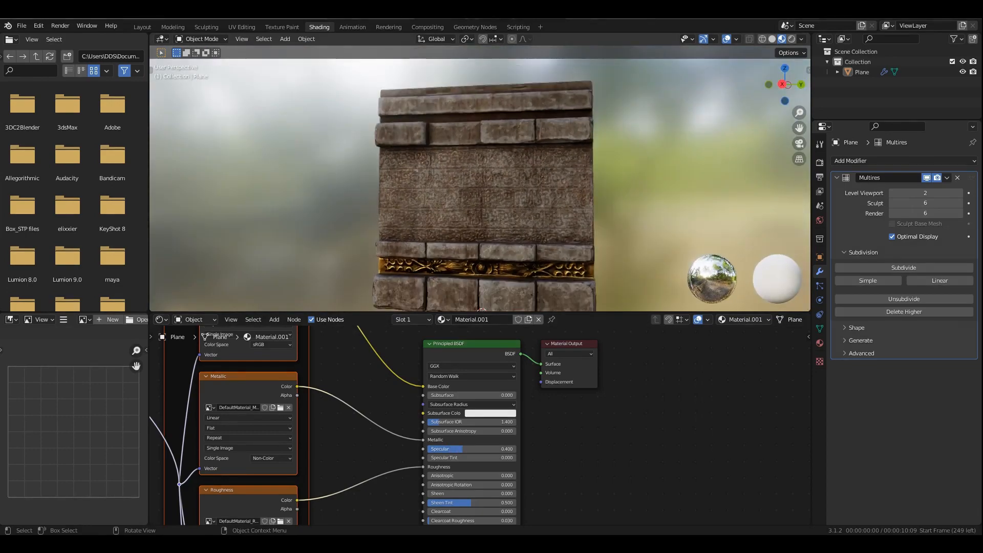
pyautogui.scroll(3, 481, 302)
pyautogui.moveTo(481, 205)
pyautogui.mouseDown(button='middle')
pyautogui.moveTo(461, 205)
pyautogui.moveTo(475, 205)
pyautogui.mouseUp(button='middle')
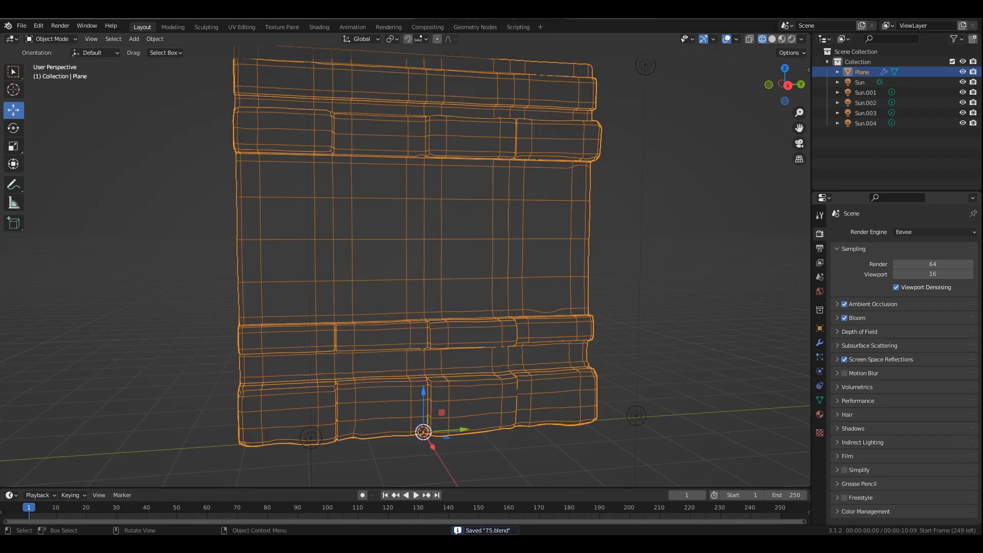
# Set the wireframe color to Random and inspect the wall's mesh in wireframe shading.
pyautogui.scroll(-2, 430, 267)
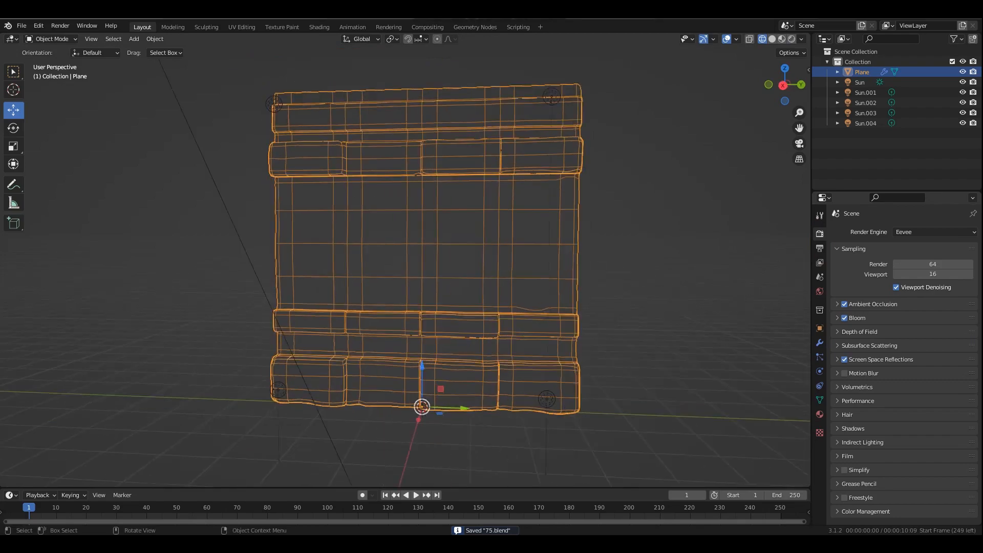
pyautogui.scroll(3, 430, 266)
pyautogui.scroll(-3, 405, 267)
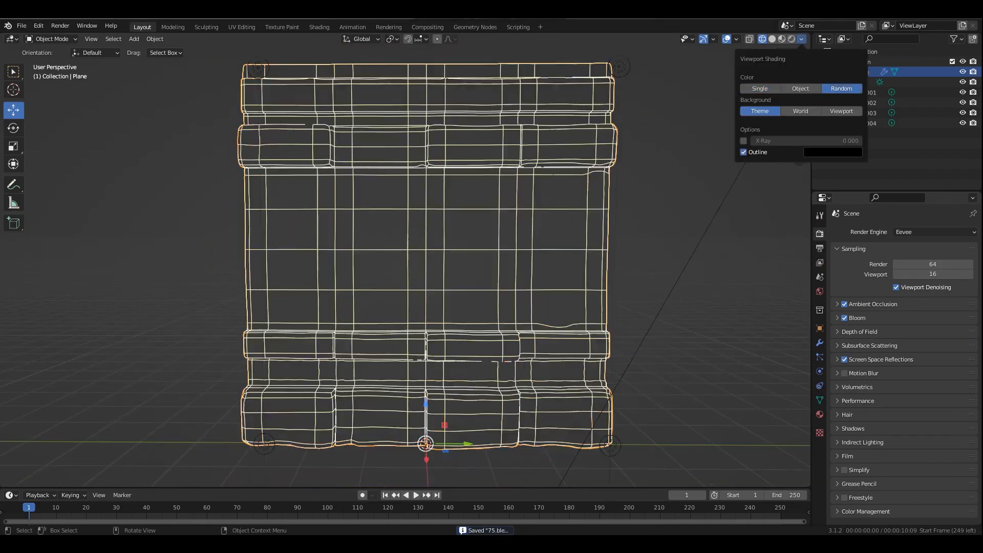
pyautogui.moveTo(425, 256)
pyautogui.mouseDown(button='middle')
pyautogui.moveTo(435, 256)
pyautogui.moveTo(405, 266)
pyautogui.mouseUp(button='middle')
# Switch to Solid shading and inspect the textured script panel and the whole wall.
pyautogui.hotkey('shift', 'z')
pyautogui.scroll(3, 410, 261)
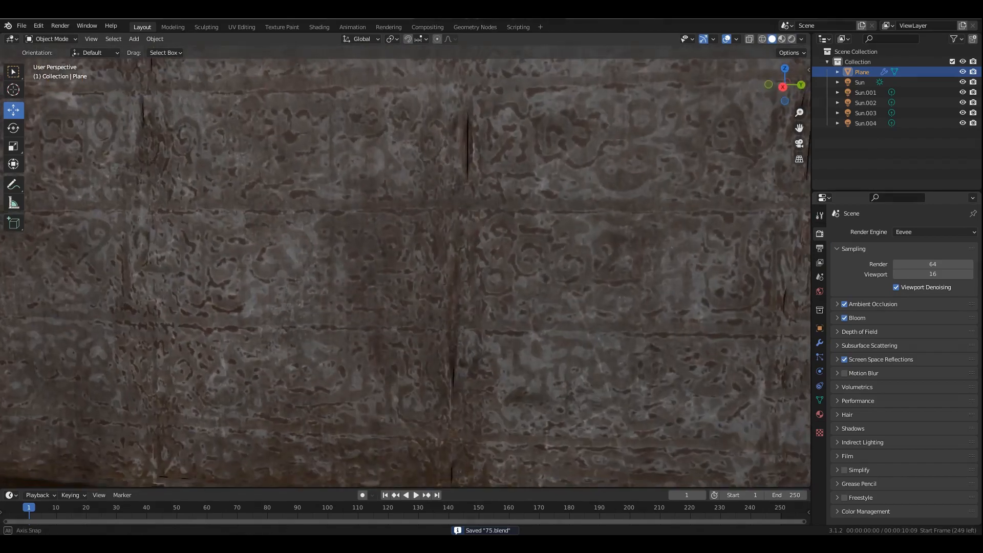
pyautogui.scroll(-5, 404, 266)
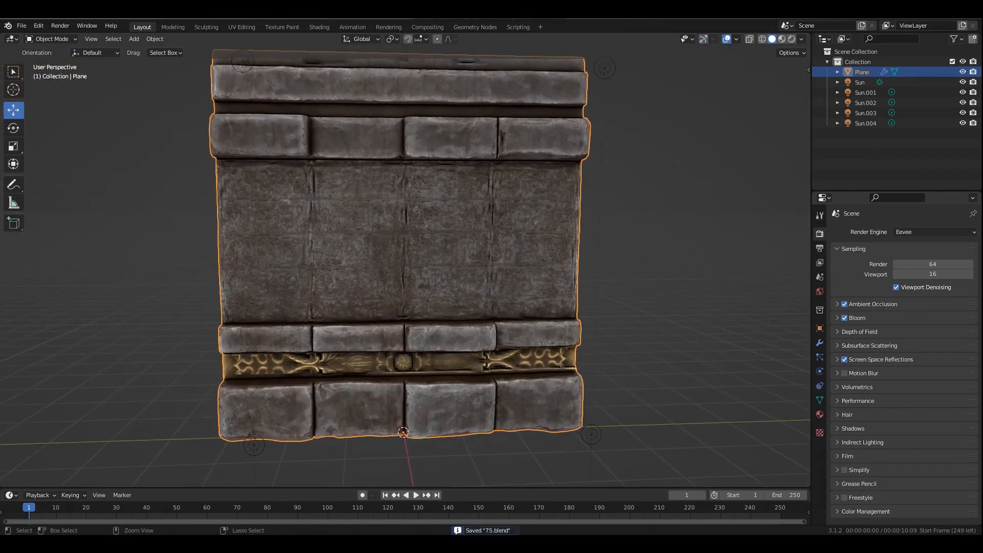
# Deselect everything, hide the viewport overlays and inspect the wall and its brass band in Material Preview.
pyautogui.press('z')
pyautogui.press('2')
pyautogui.hotkey('alt', 'a')
pyautogui.moveTo(409, 266); pyautogui.dragTo(389, 268, button='middle')
pyautogui.scroll(3, 389, 269)
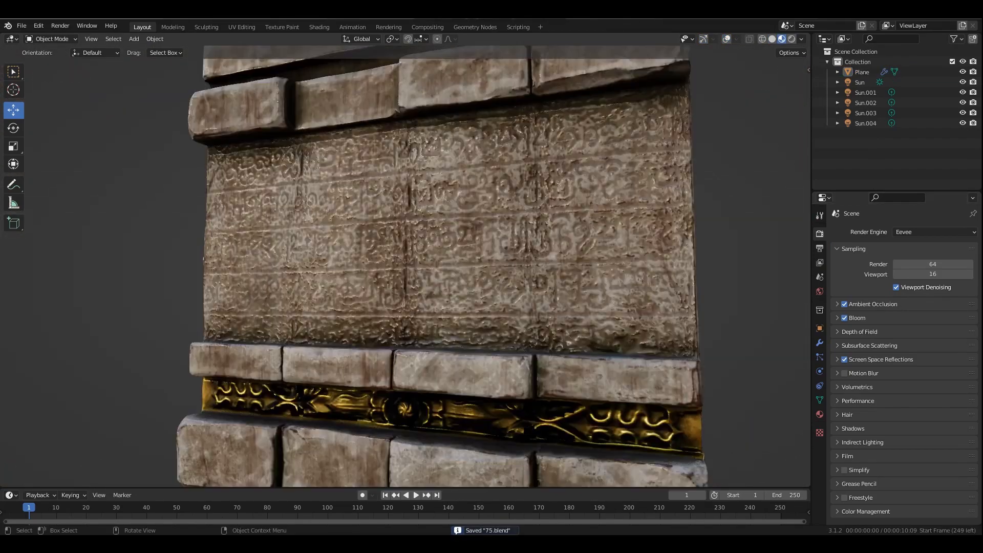
pyautogui.keyDown('shift'); pyautogui.moveTo(404, 327); pyautogui.dragTo(401, 190, button='middle'); pyautogui.keyUp('shift')
pyautogui.moveTo(401, 205)
pyautogui.mouseDown(button='middle')
pyautogui.moveTo(492, 200)
pyautogui.moveTo(446, 223)
pyautogui.moveTo(402, 358)
pyautogui.mouseUp(button='middle')
pyautogui.scroll(3, 435, 210)
pyautogui.scroll(-5, 409, 267)
# Switch to Rendered shading and inspect the finished wall up close and from the front.
pyautogui.press('z')
pyautogui.press('8')
pyautogui.scroll(1, 402, 359)
pyautogui.moveTo(404, 266); pyautogui.dragTo(409, 187, button='middle')
pyautogui.scroll(4, 425, 256)
pyautogui.scroll(-3, 414, 200)
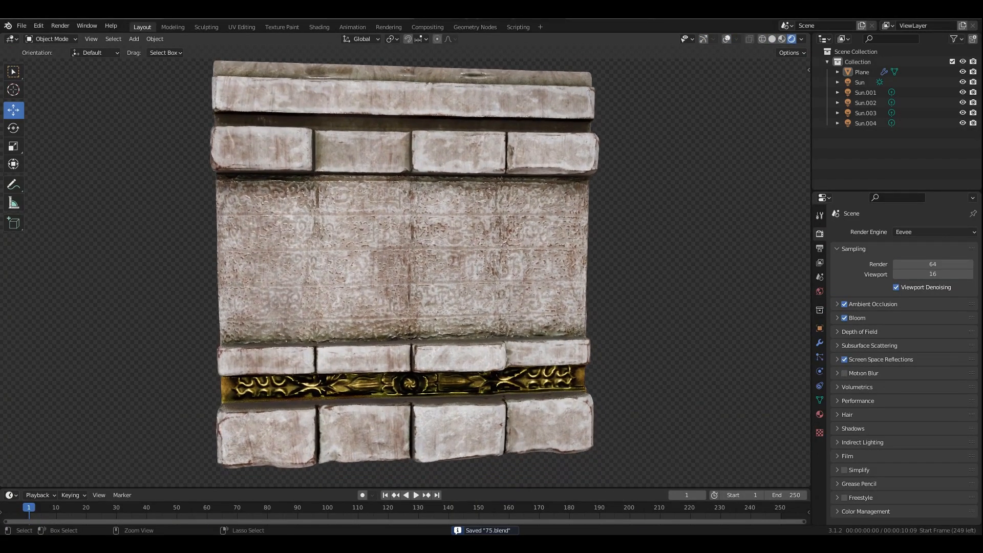
pyautogui.moveTo(409, 256); pyautogui.dragTo(414, 256, button='middle')
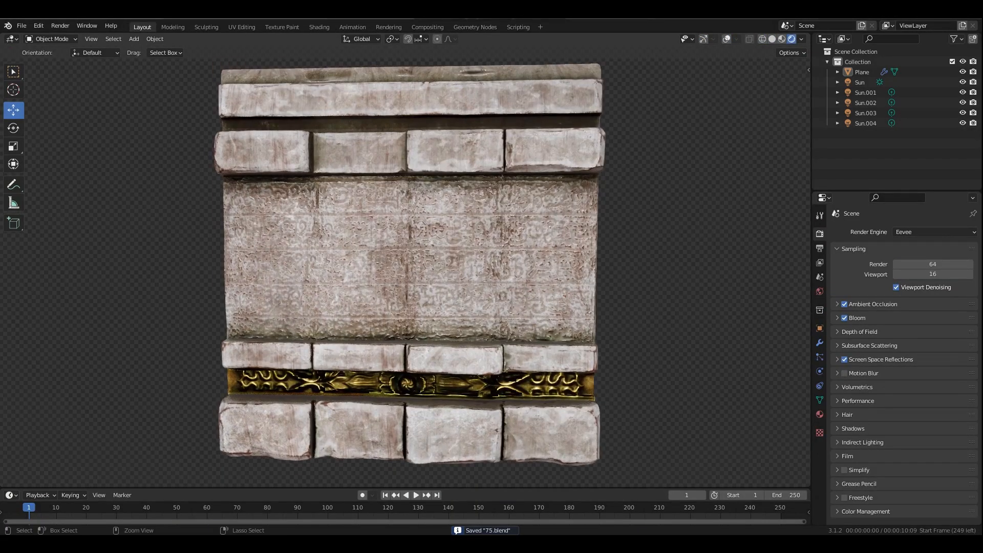